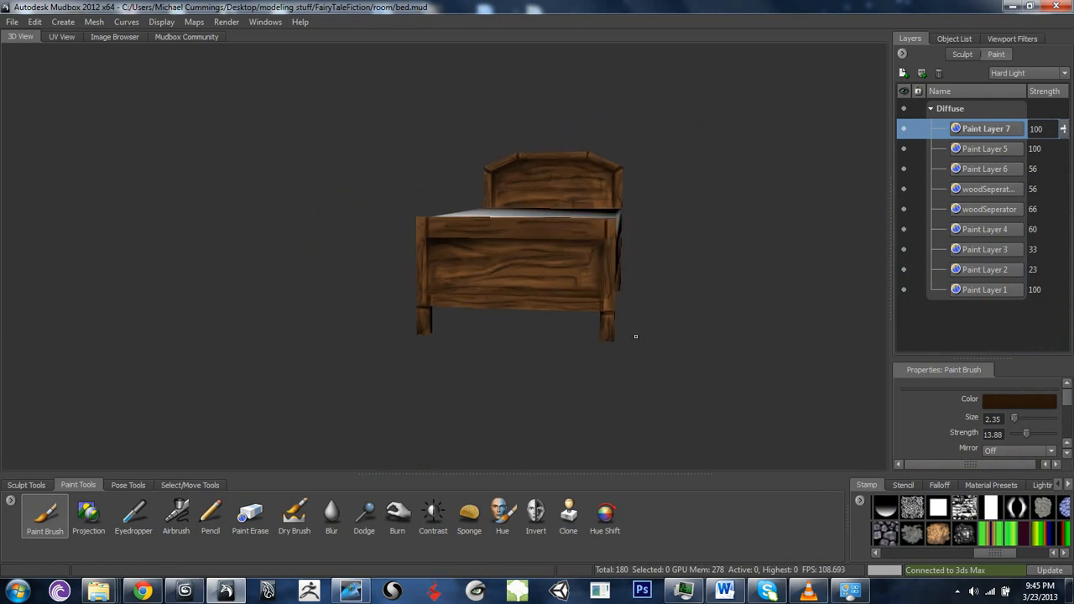
- Start a new scene and discard the unsaved changes to the bed scene
alt+drag(635, 336, 613, 295)
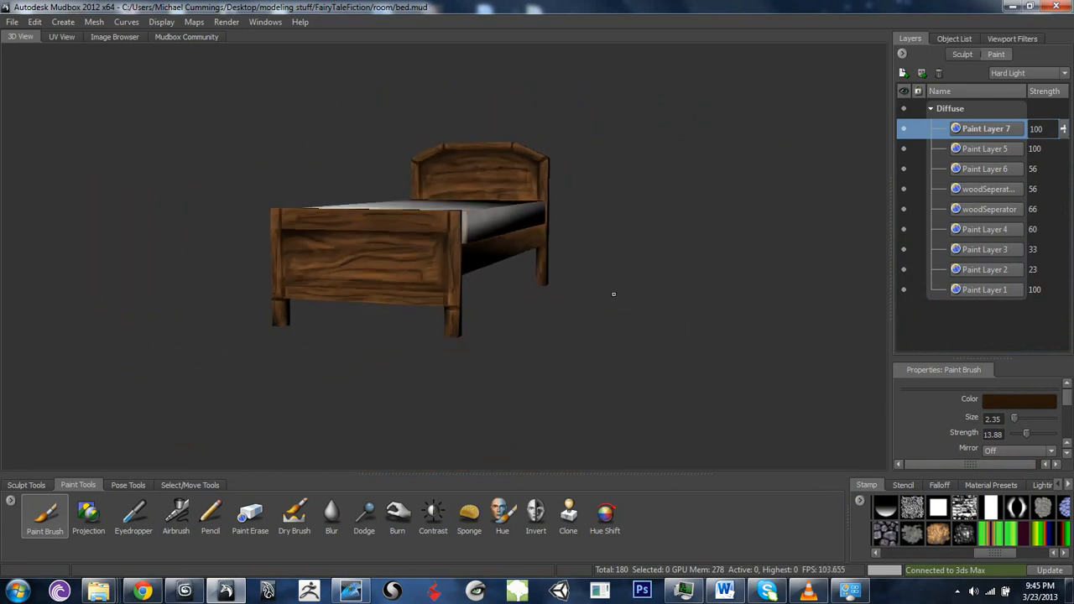
click(11, 22)
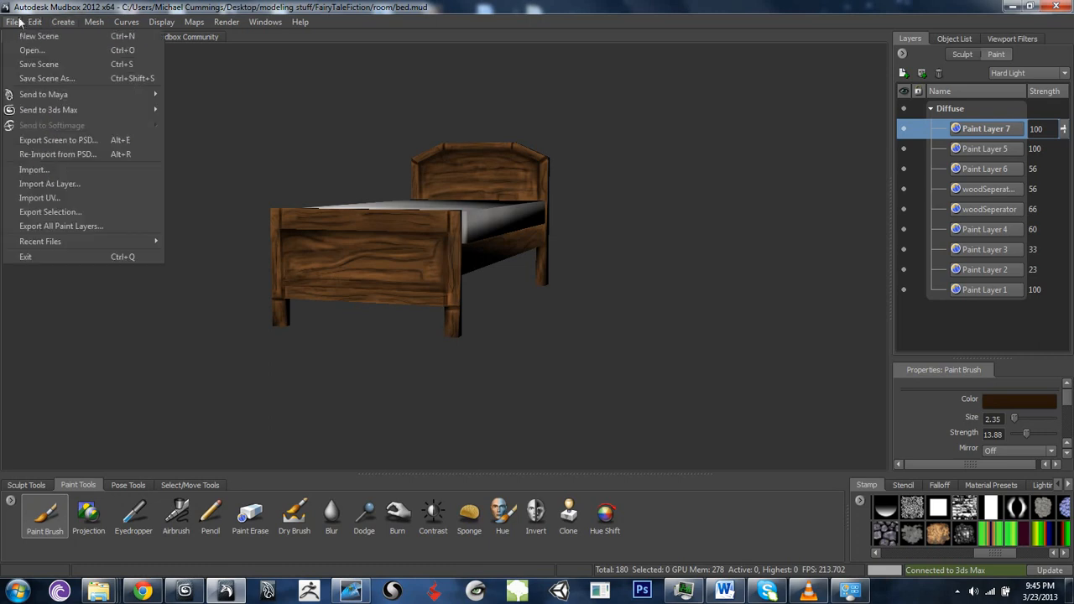
click(35, 37)
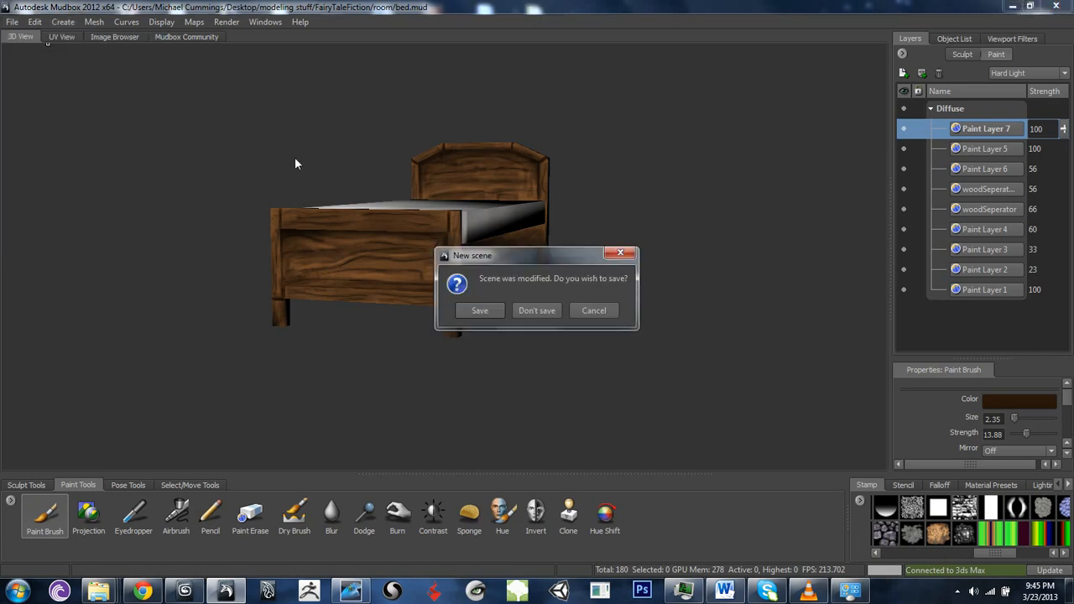
click(526, 310)
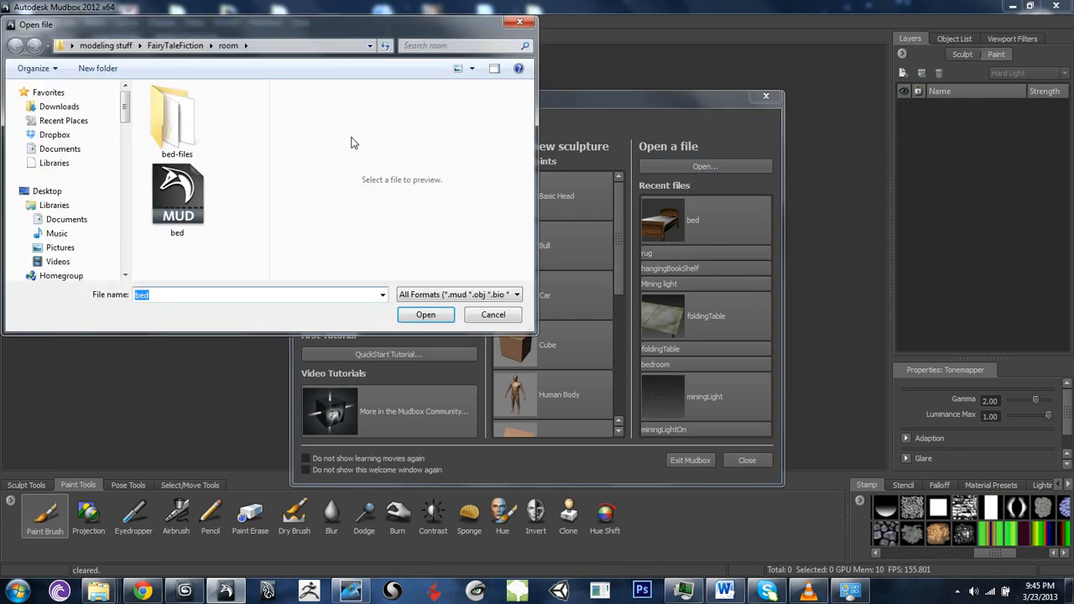
- Open the hangingBookShelf object file from the Desktop
click(58, 193)
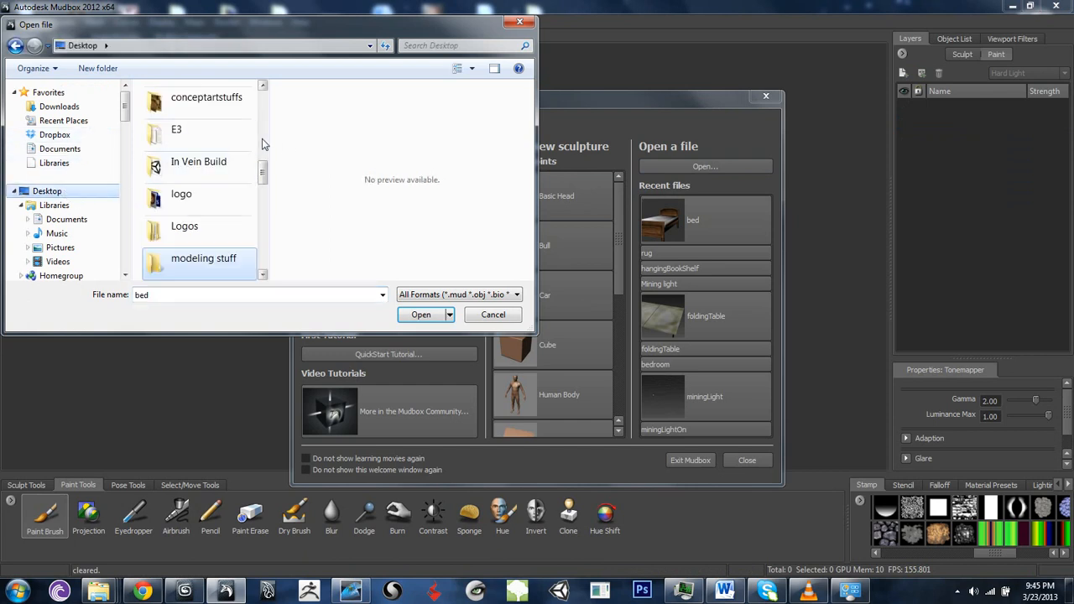
drag(263, 173, 262, 261)
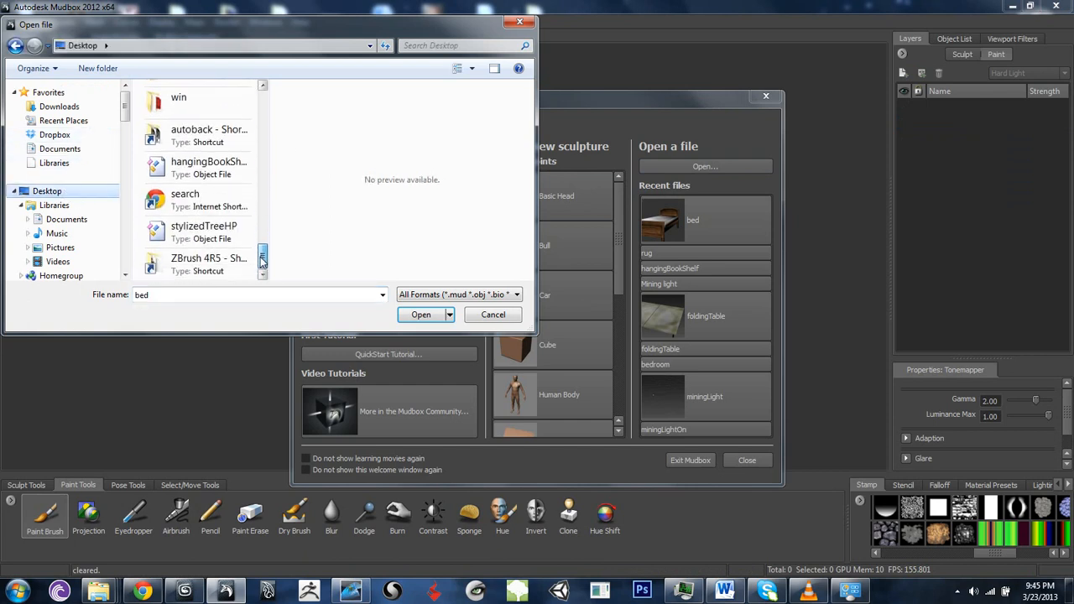
double_click(221, 167)
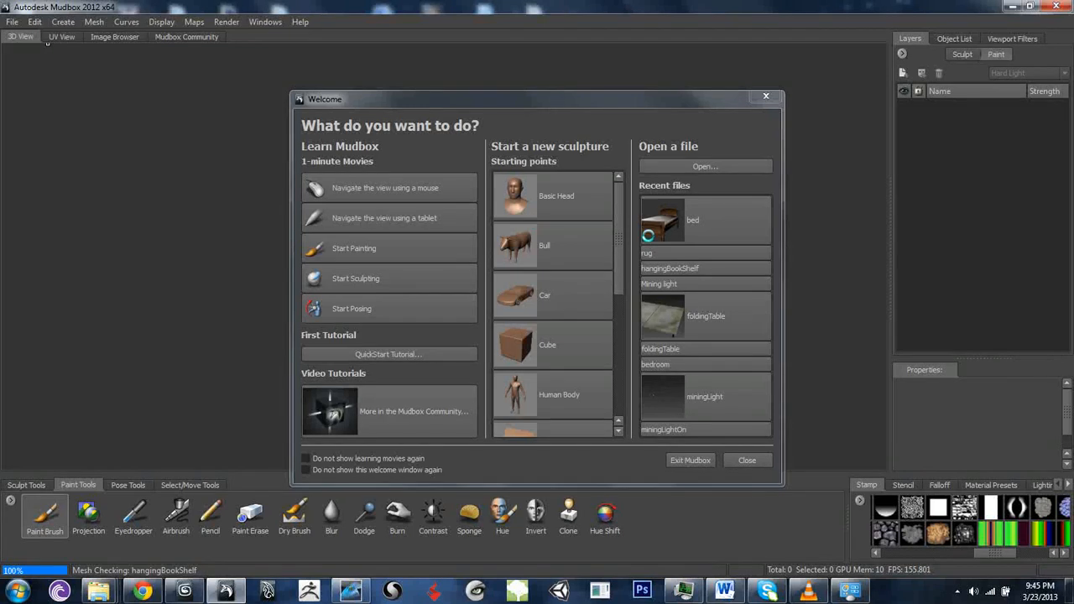
- Inspect the bookshelf's UV layout and its overall shape in 3D without creating a paint layer
alt+drag(444, 318, 636, 184)
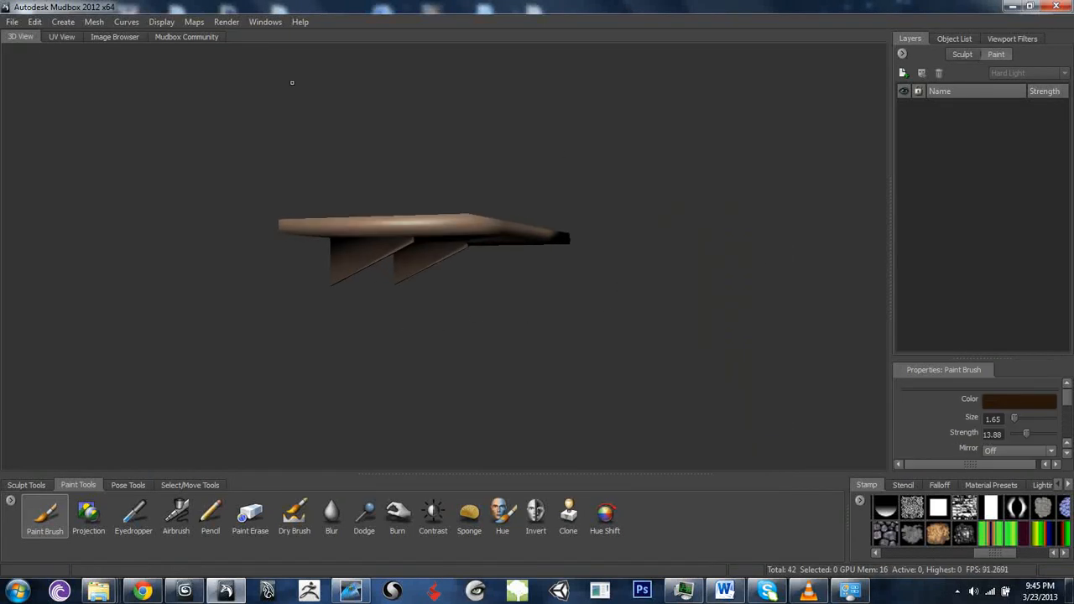
click(62, 37)
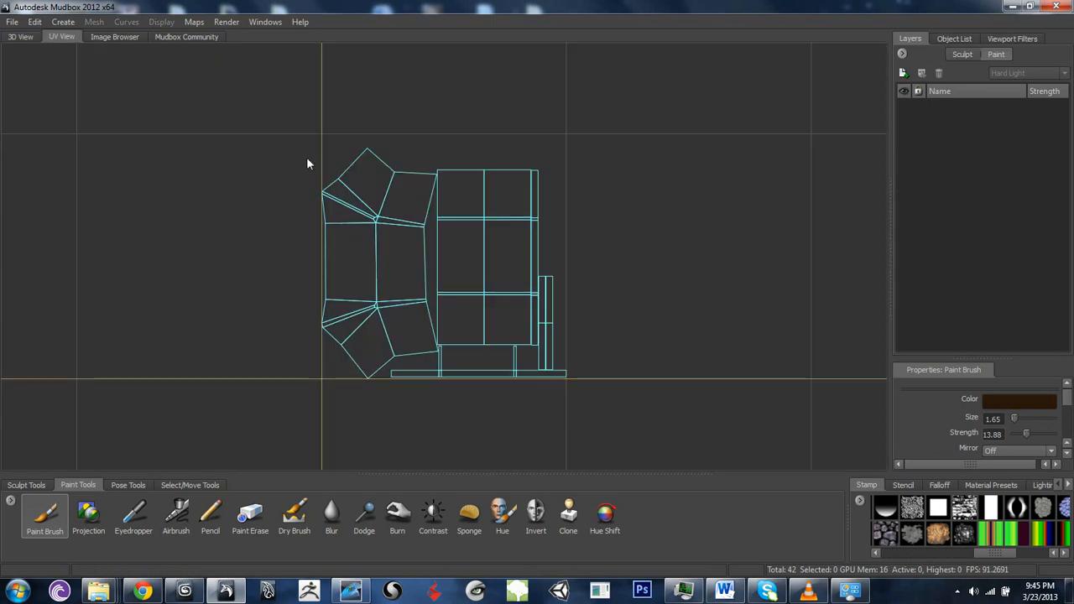
click(24, 52)
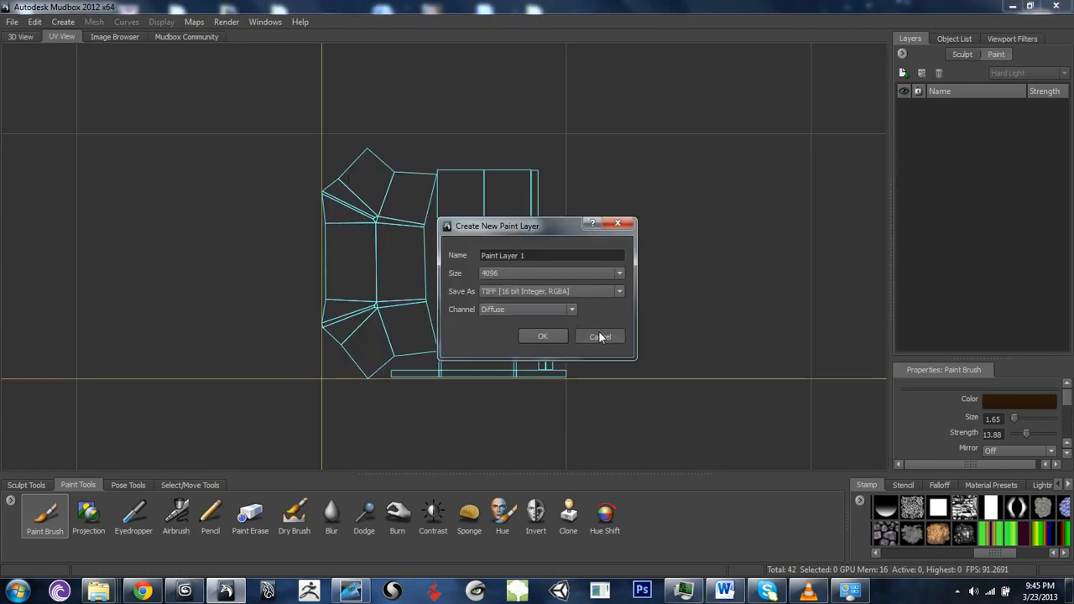
click(600, 336)
click(22, 37)
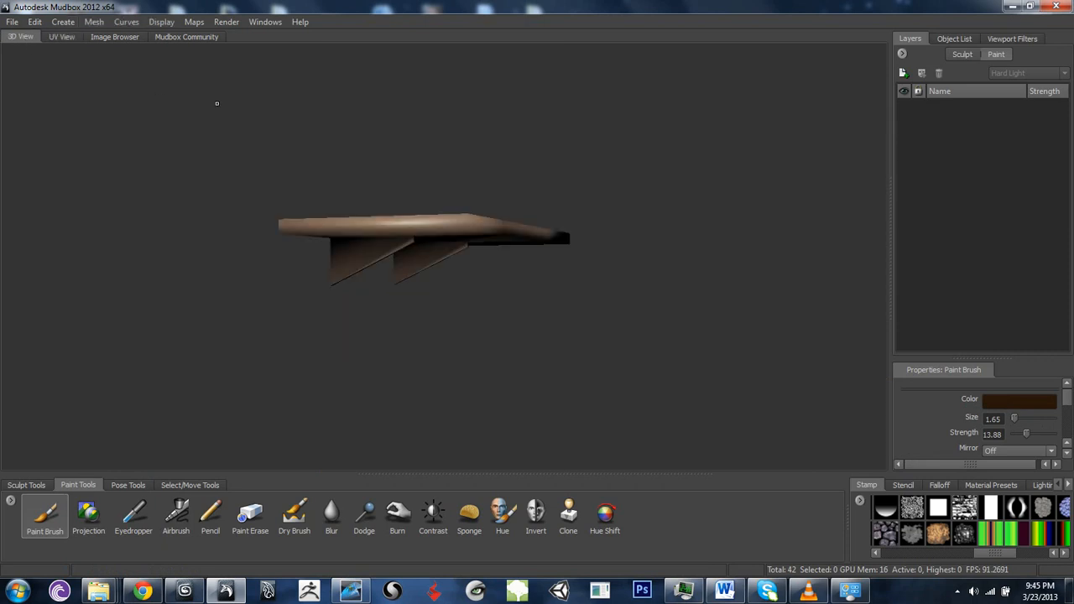
scroll(554, 310, up, 3)
alt+drag(604, 317, 524, 318)
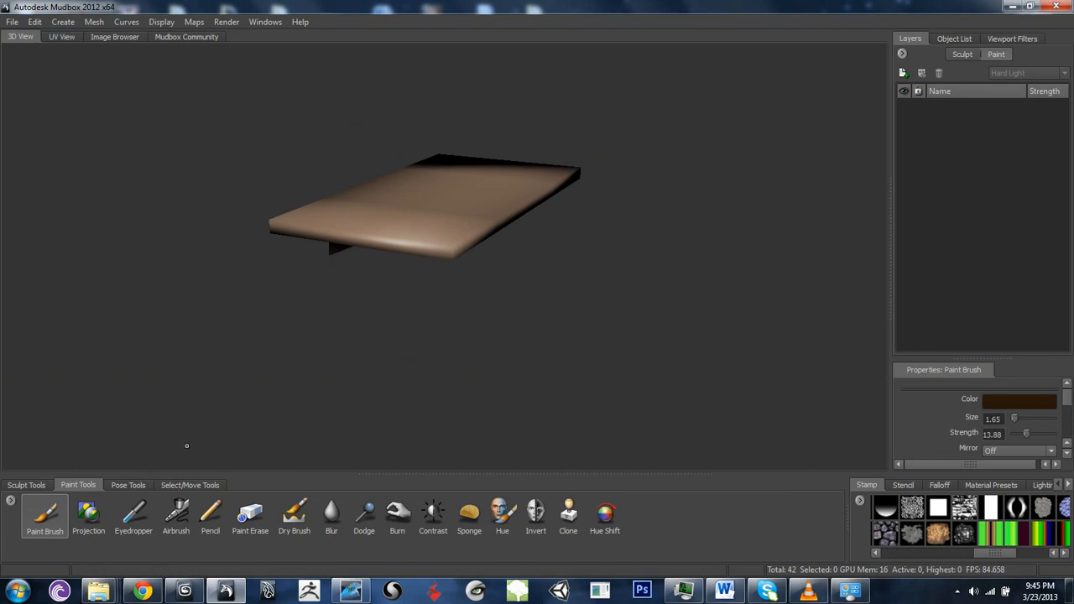
- Set the paint brush colour to black from the colour history
click(999, 401)
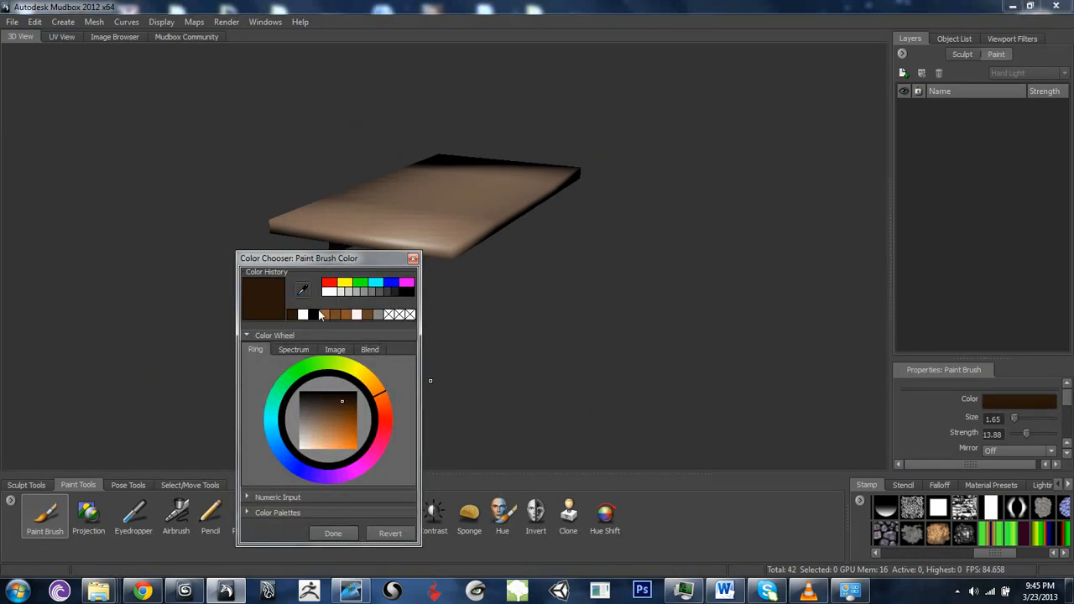
click(324, 315)
click(313, 315)
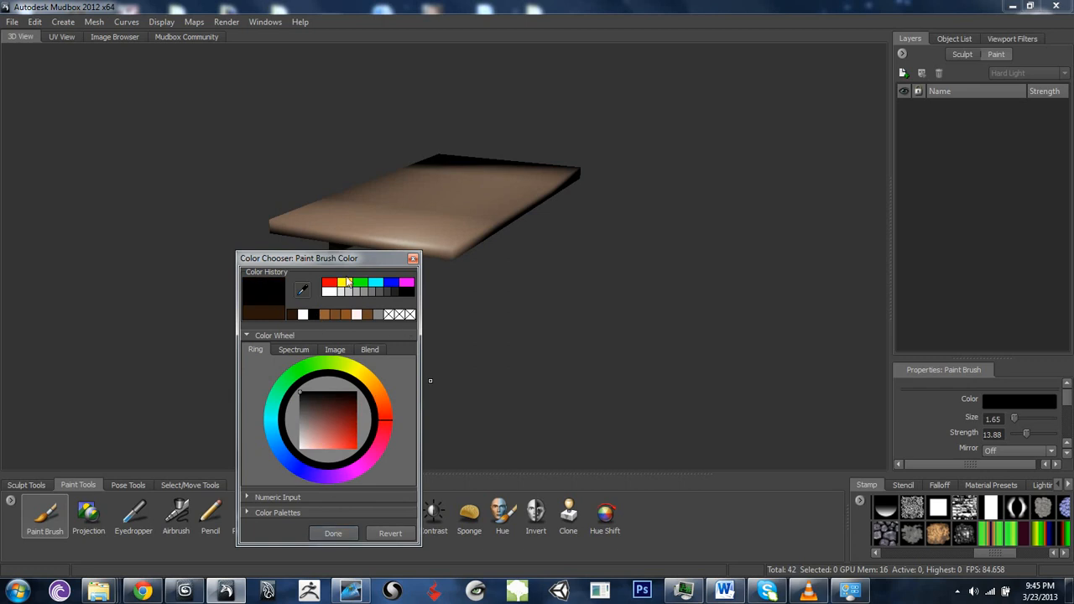
click(332, 532)
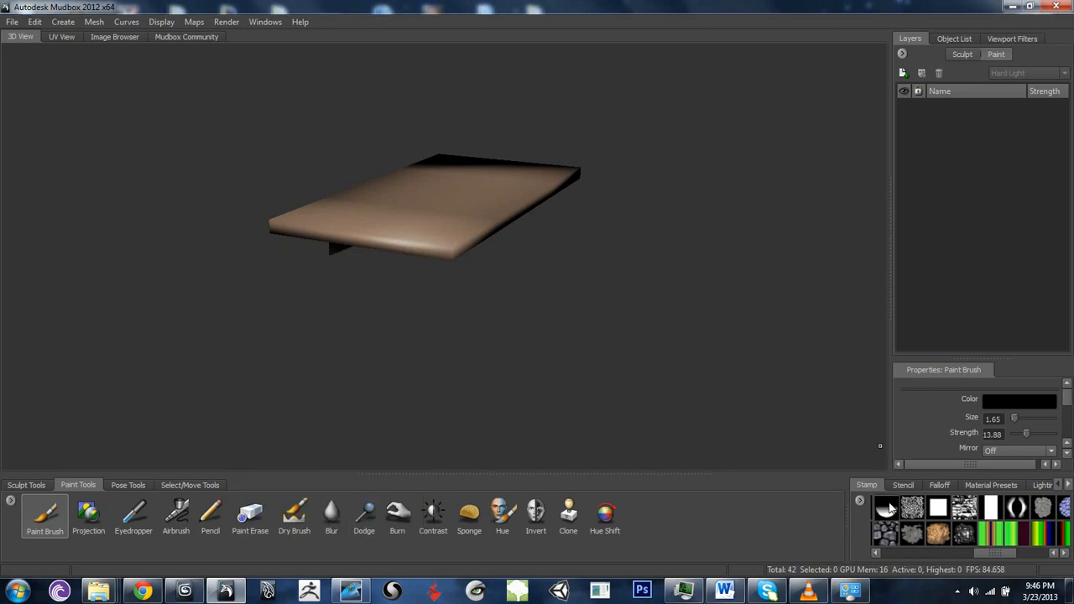
- Reduce the brush size to 0.12 and create a 4096 diffuse paint layer saved as TIFF [16 bit Integer, RGBA]
mouse_move(489, 326)
alt+mouse_down()
mouse_move(524, 308)
mouse_move(549, 327)
mouse_move(465, 311)
alt+mouse_up()
alt+right_drag(465, 312, 912, 257)
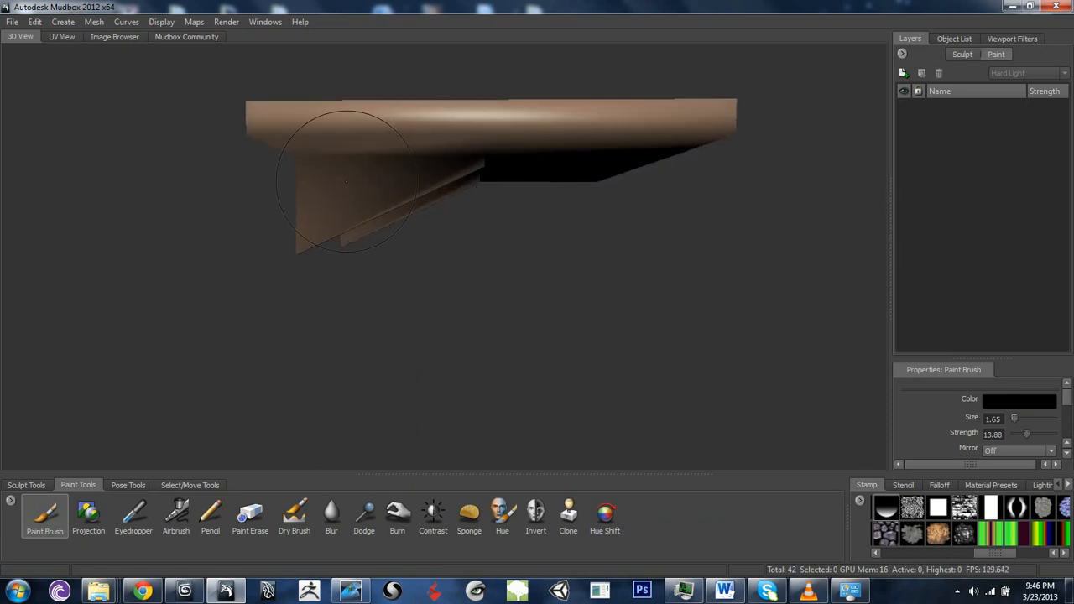
drag(372, 176, 346, 182)
alt+drag(417, 334, 447, 331)
alt+drag(494, 381, 532, 423)
alt+right_drag(532, 422, 554, 217)
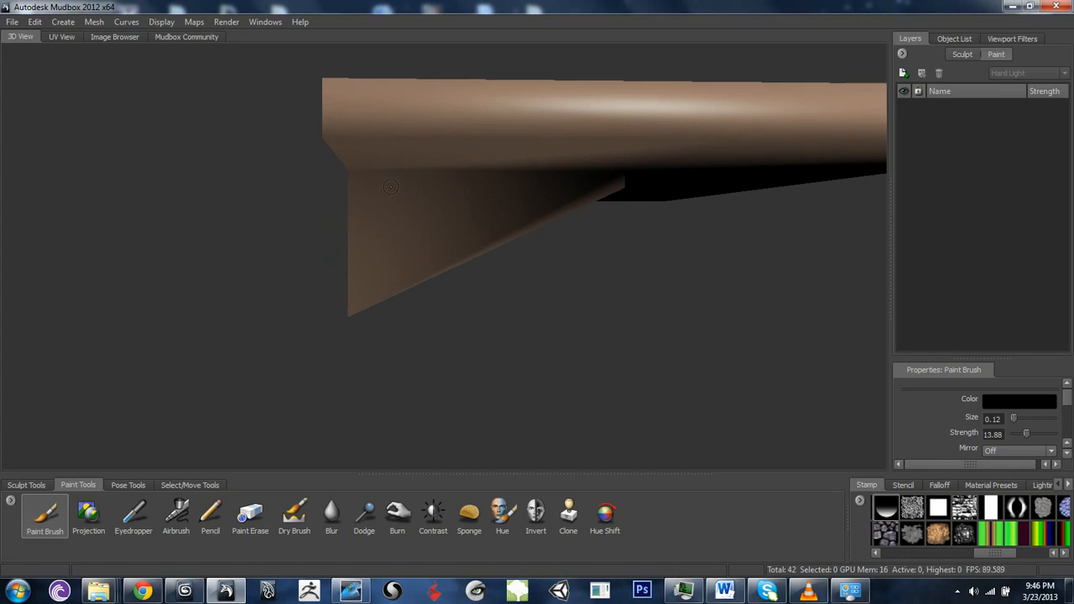
click(366, 172)
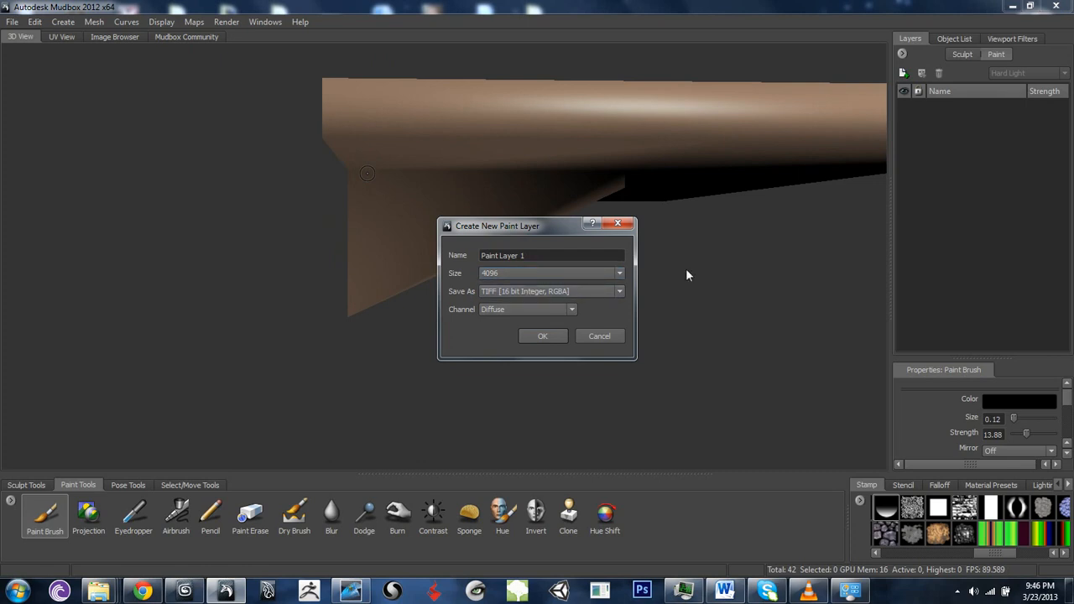
click(541, 337)
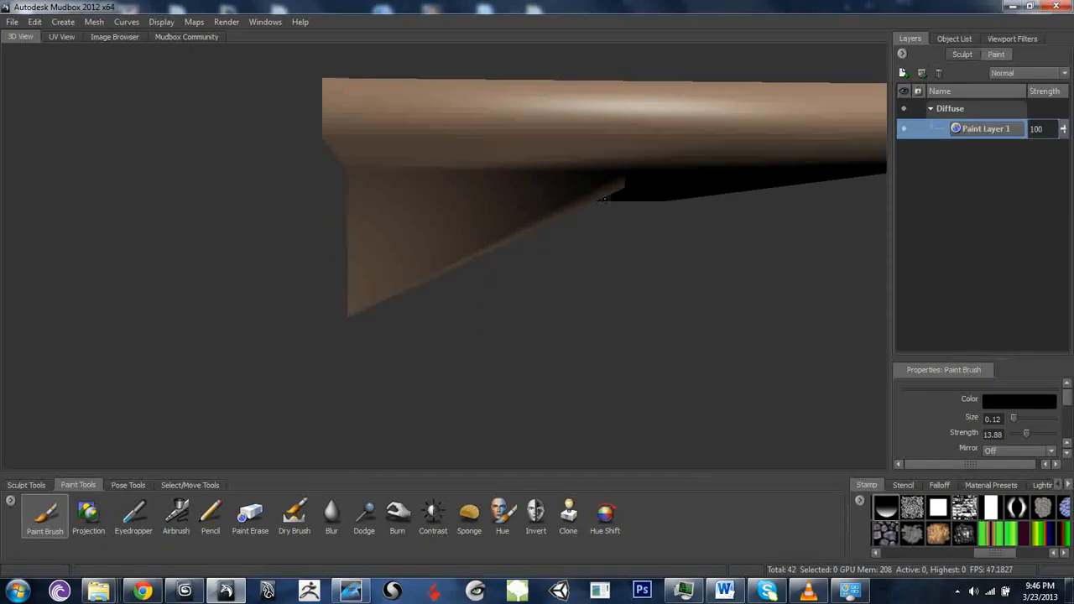
- Set the brush strength to 43.10 and size to 0.07, and paint wavy wood-grain lines on the first bracket's outer face
alt+drag(432, 239, 554, 335)
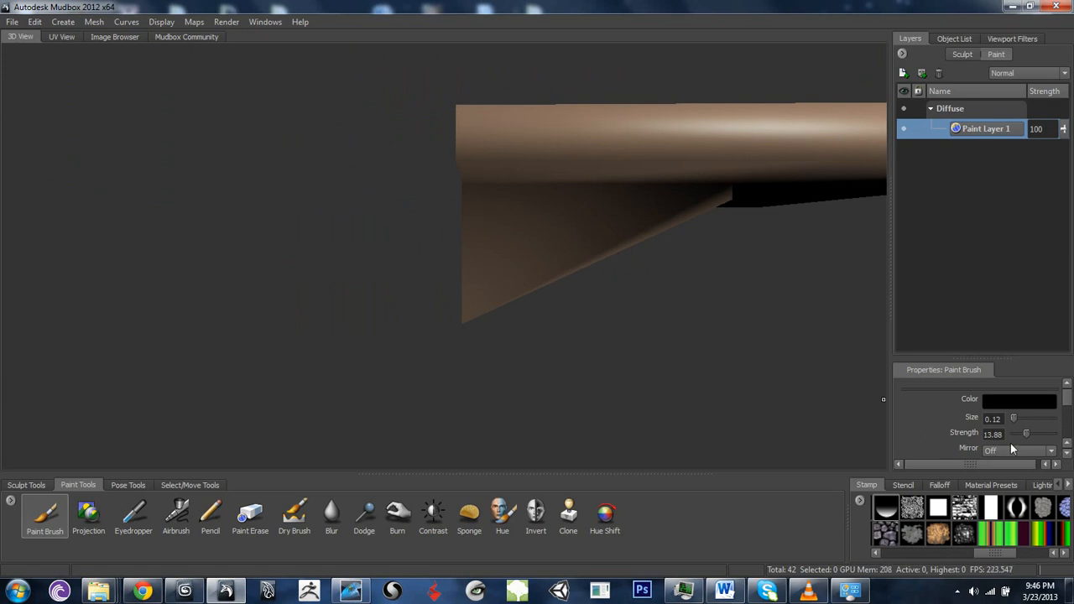
drag(1025, 433, 1056, 437)
drag(458, 215, 452, 215)
key(ctrl+z)
drag(528, 241, 519, 285)
- Paint wavy vertical wood-grain lines across the outer face of the opposite bracket
alt+drag(556, 353, 587, 269)
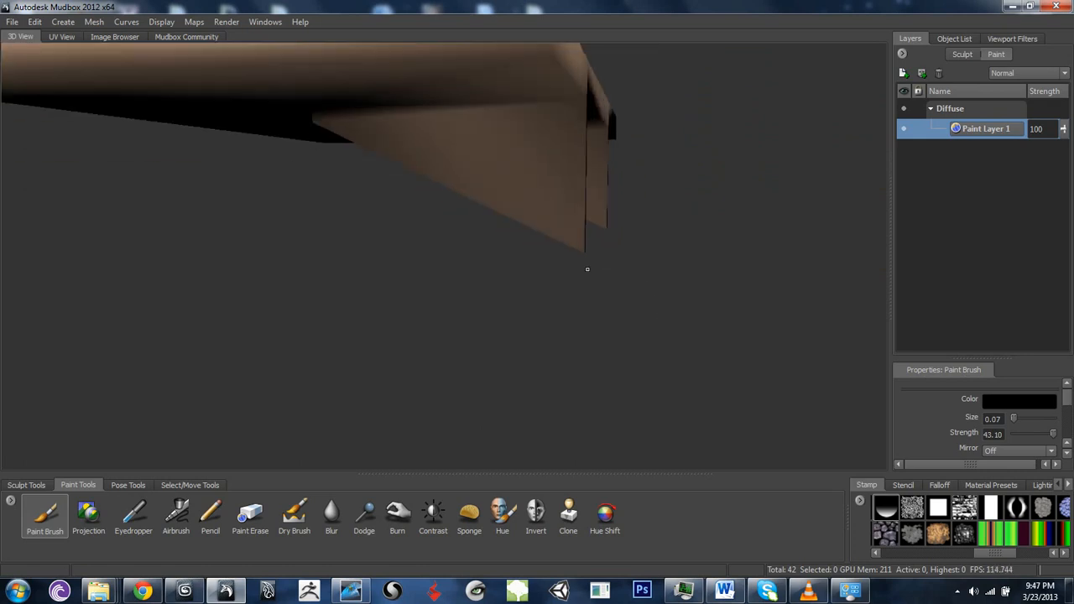
drag(553, 123, 558, 208)
drag(543, 115, 530, 198)
drag(496, 116, 500, 206)
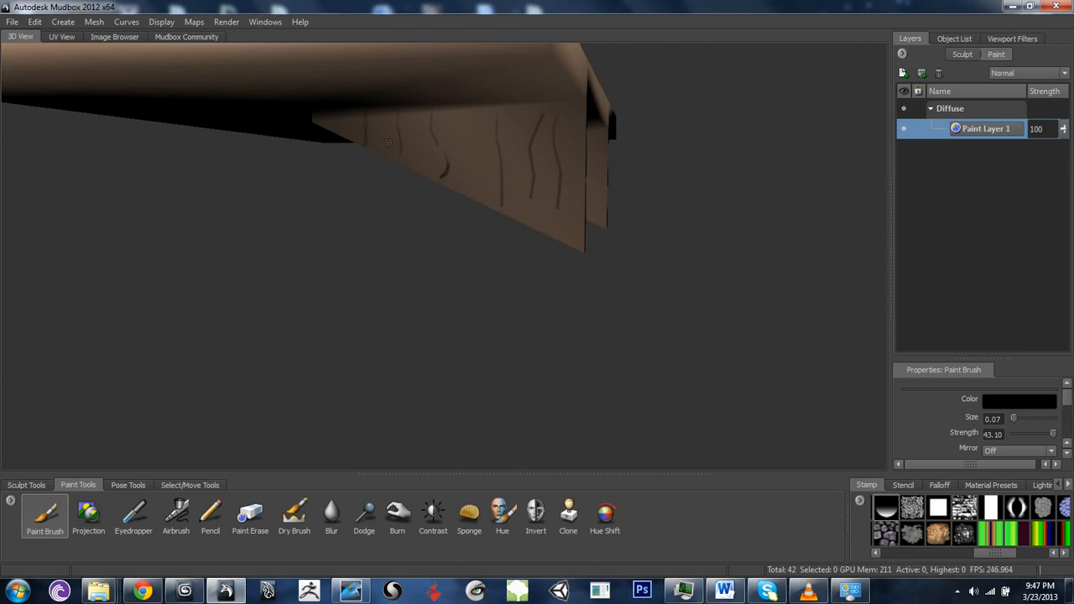
drag(384, 131, 382, 152)
- Paint vertical wood-grain lines on the inner faces of both brackets
mouse_move(479, 169)
alt+mouse_down()
mouse_move(492, 266)
mouse_move(455, 258)
alt+mouse_up()
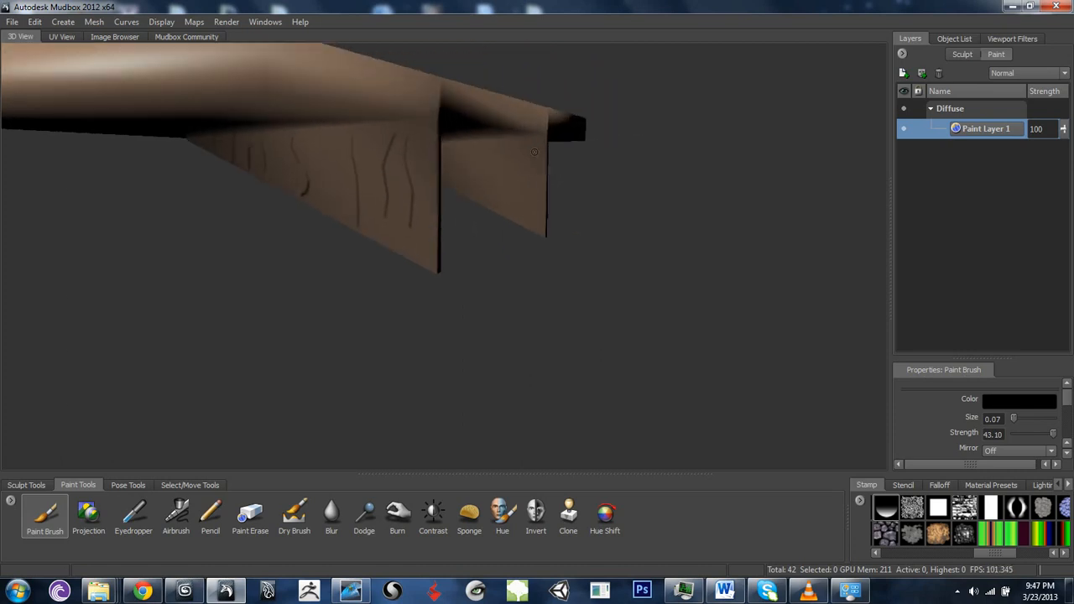
drag(509, 144, 509, 191)
mouse_move(473, 169)
alt+mouse_down()
mouse_move(460, 188)
mouse_move(346, 254)
alt+mouse_up()
drag(312, 172, 307, 240)
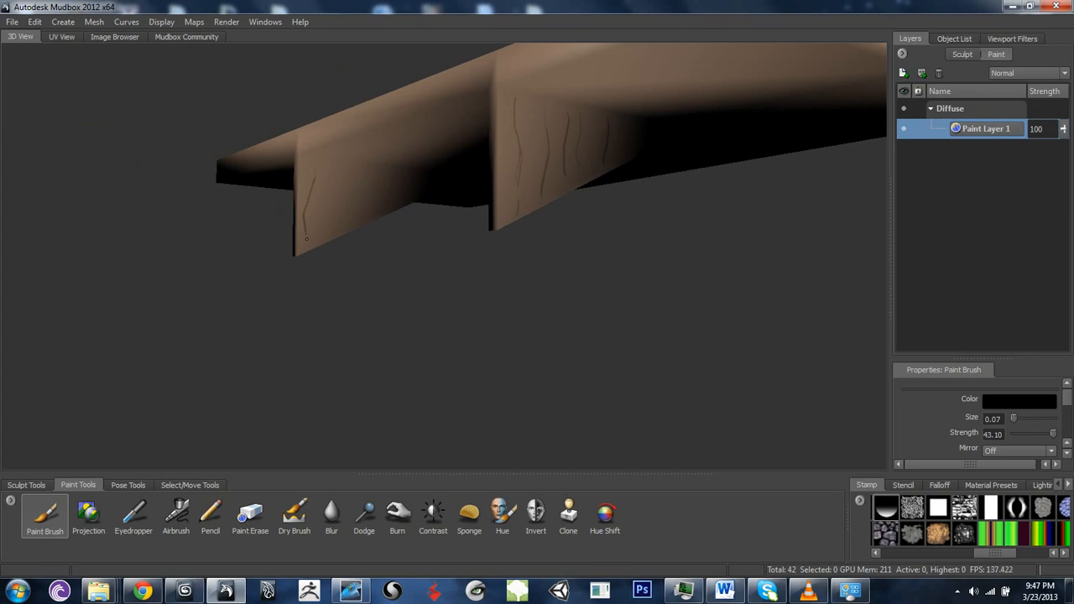
drag(327, 171, 332, 243)
mouse_move(1065, 401)
mouse_down()
mouse_move(1064, 413)
mouse_move(1063, 402)
mouse_up()
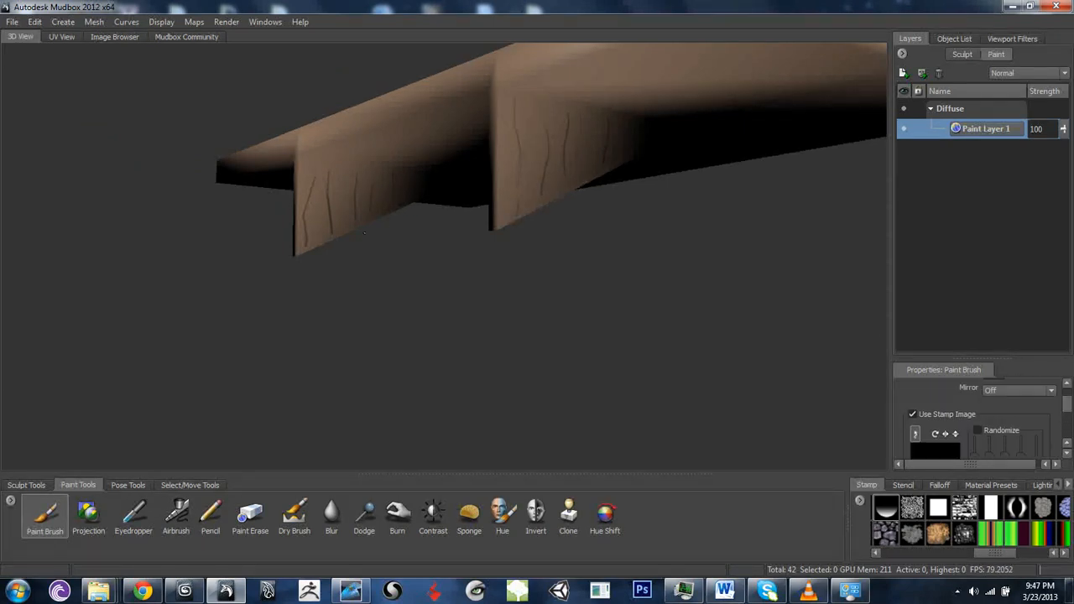
- Paint long wavy wood-grain lines lengthwise along the edges of the shelf board
alt+drag(364, 233, 445, 394)
alt+right_drag(445, 395, 395, 259)
alt+drag(395, 259, 346, 193)
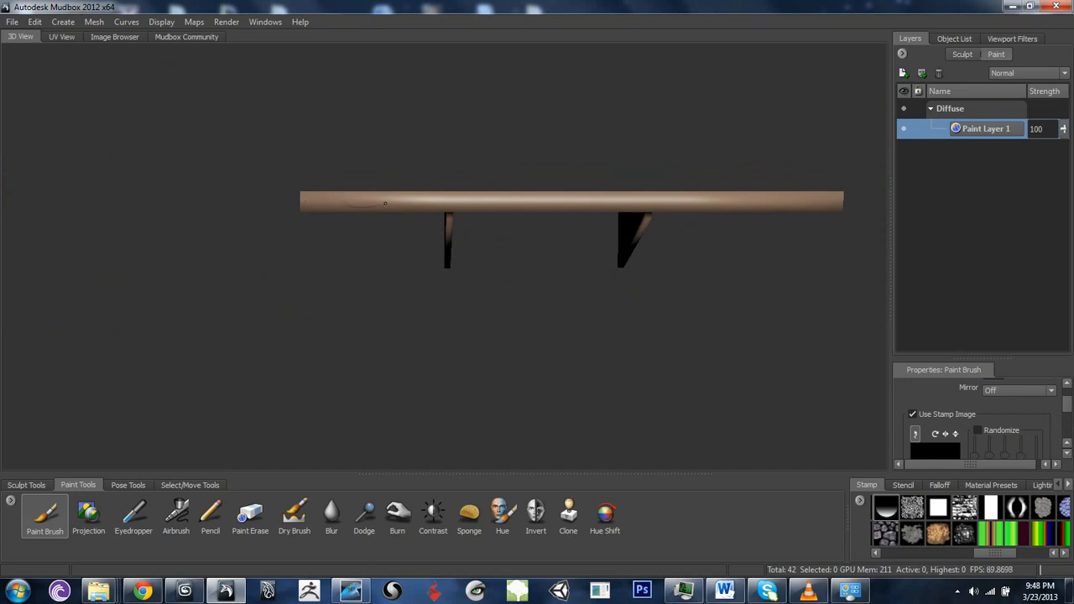
mouse_move(385, 203)
mouse_down()
mouse_move(809, 206)
mouse_move(730, 245)
mouse_move(598, 271)
mouse_up()
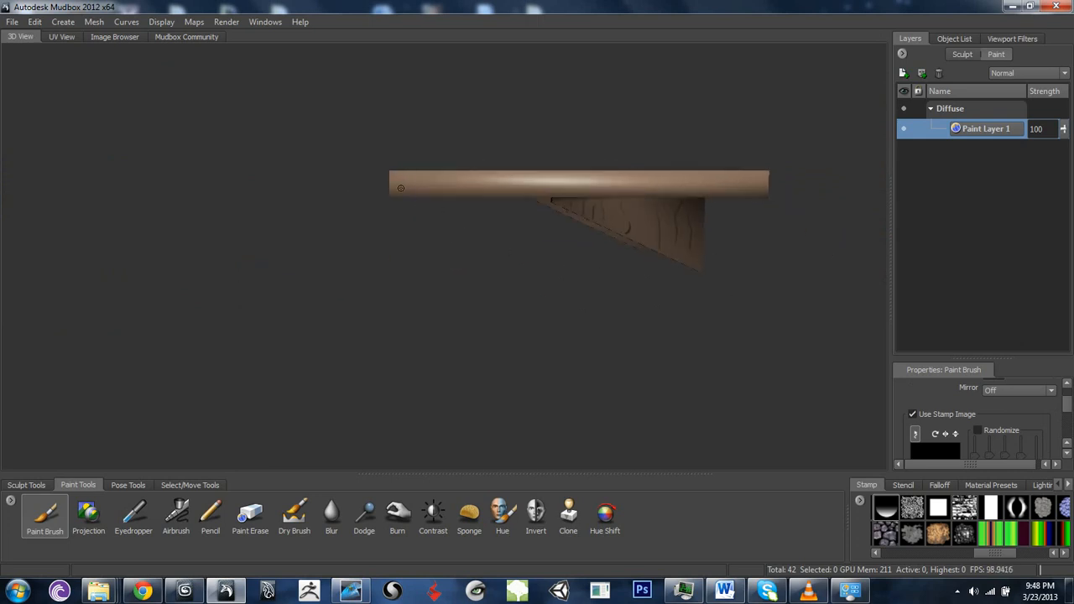
mouse_move(420, 185)
mouse_down()
mouse_move(504, 195)
mouse_move(562, 177)
mouse_move(766, 179)
mouse_up()
mouse_move(585, 252)
alt+mouse_down()
mouse_move(352, 167)
mouse_move(403, 136)
mouse_move(425, 146)
mouse_move(570, 150)
alt+mouse_up()
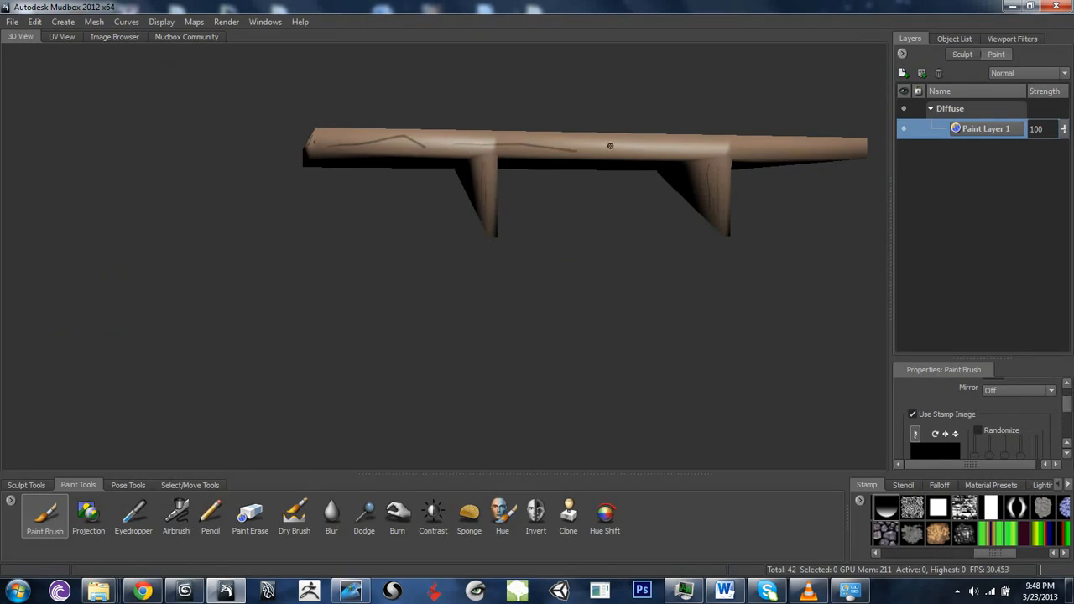
mouse_move(602, 143)
mouse_down()
mouse_move(720, 148)
mouse_move(594, 204)
mouse_up()
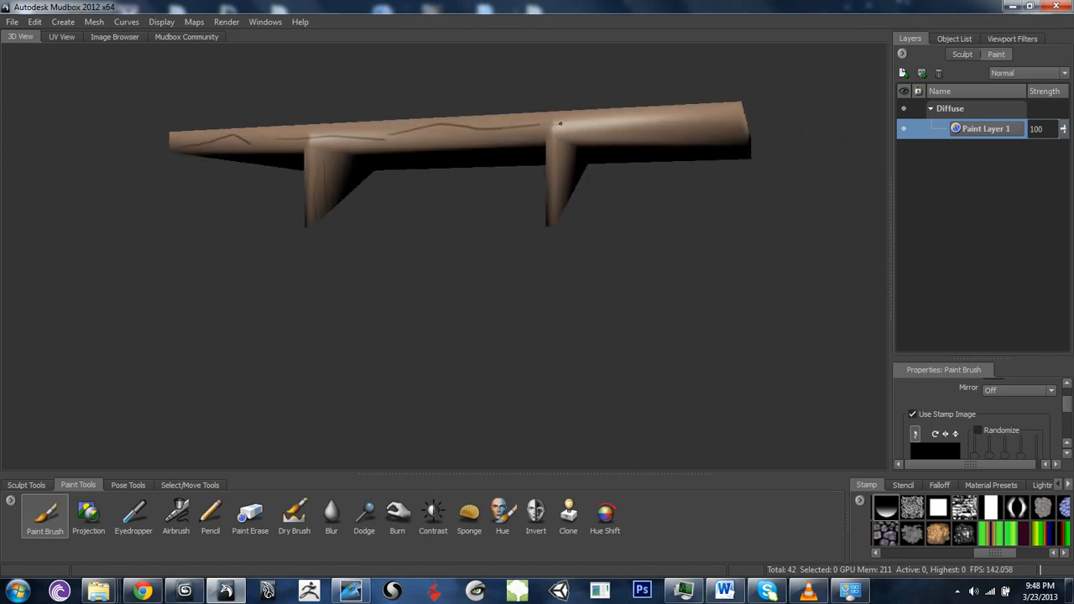
drag(559, 123, 684, 125)
- Cover the large flat face of the shelf board with long wavy wood-grain lines, undoing one misplaced stroke
mouse_move(642, 182)
alt+mouse_down()
mouse_move(420, 166)
mouse_move(718, 173)
alt+mouse_up()
mouse_move(631, 238)
alt+mouse_down()
mouse_move(525, 246)
mouse_move(523, 308)
mouse_move(495, 313)
alt+mouse_up()
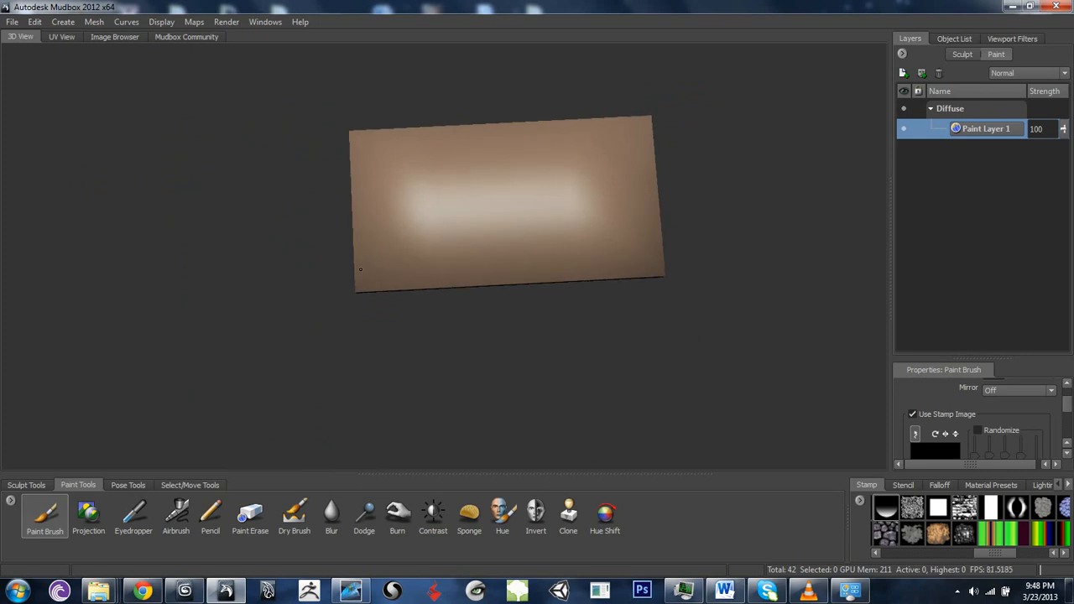
drag(474, 271, 534, 258)
mouse_move(607, 236)
mouse_down()
mouse_move(573, 227)
mouse_move(506, 239)
mouse_up()
drag(382, 247, 441, 252)
drag(451, 159, 435, 216)
key(ctrl+z)
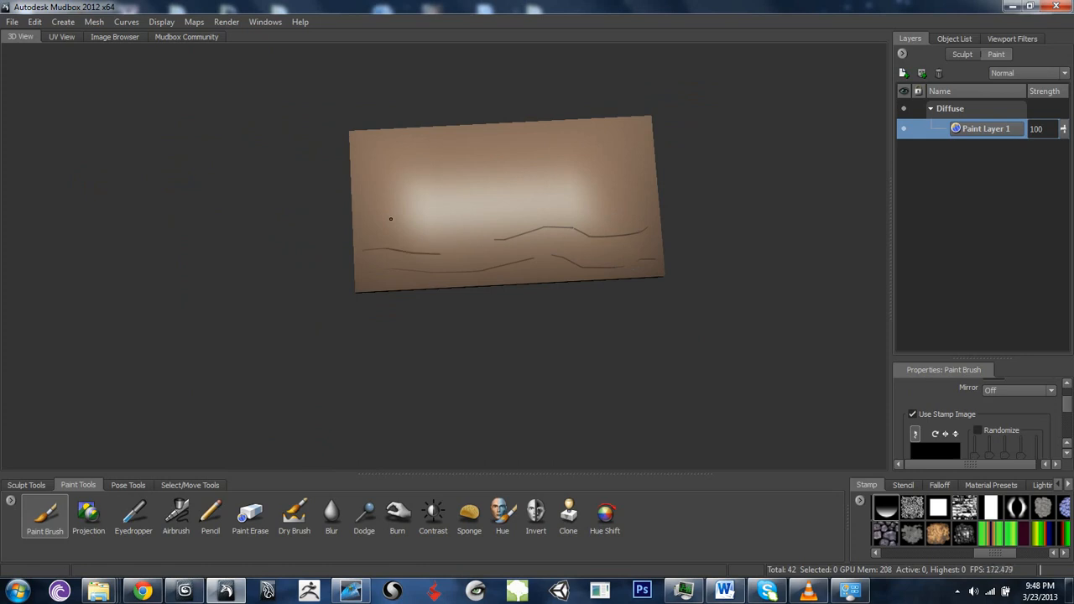
mouse_move(379, 226)
mouse_down()
mouse_move(576, 197)
mouse_move(646, 202)
mouse_up()
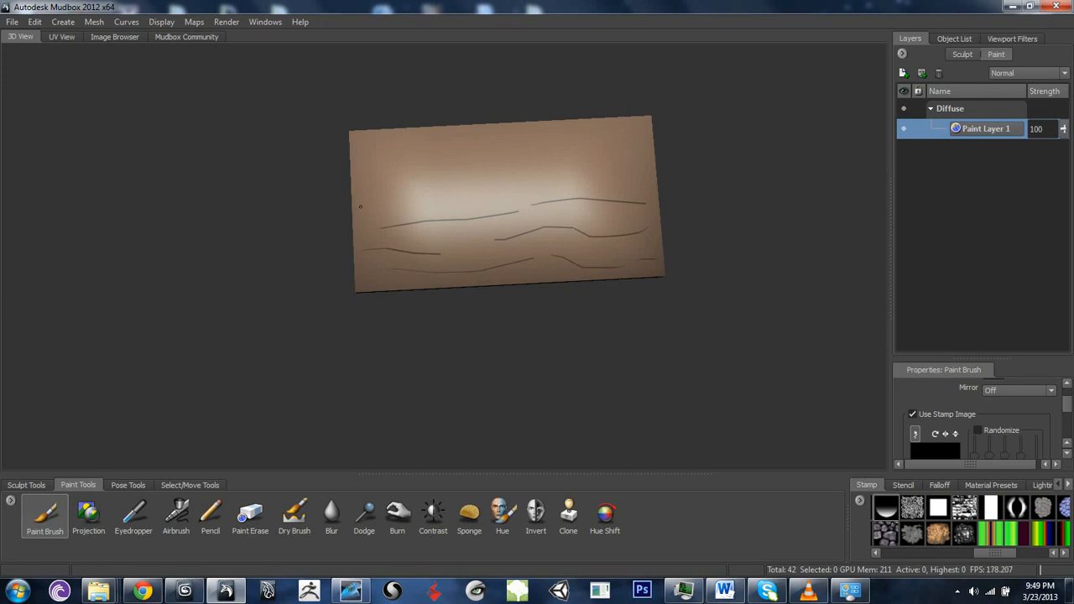
mouse_move(360, 207)
mouse_down()
mouse_move(623, 177)
mouse_move(558, 149)
mouse_move(510, 147)
mouse_up()
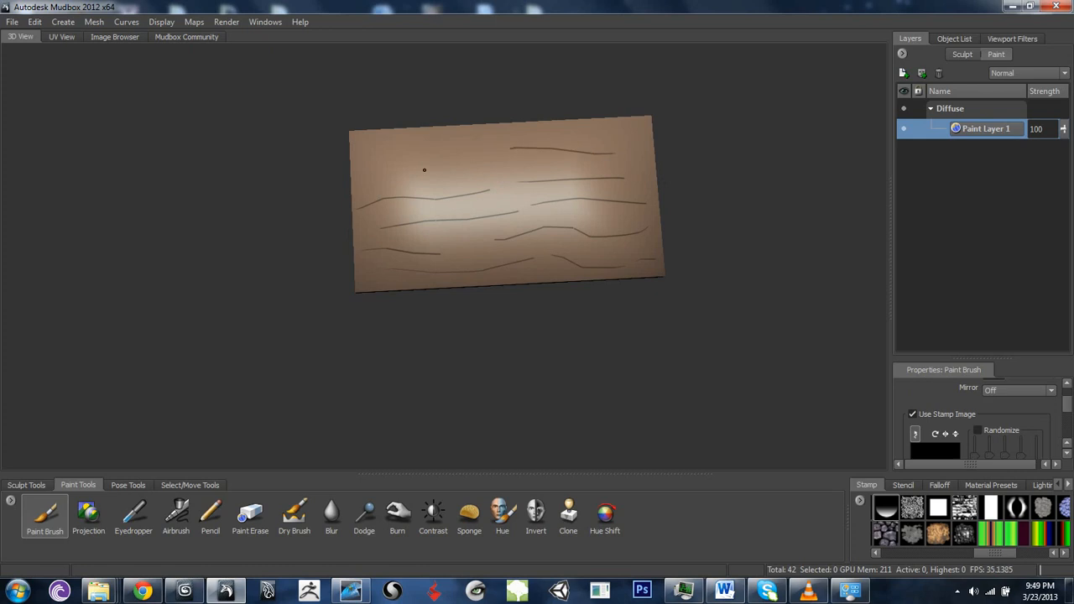
mouse_move(425, 159)
mouse_down()
mouse_move(476, 175)
mouse_move(529, 162)
mouse_up()
drag(365, 145, 429, 153)
alt+drag(415, 254, 427, 220)
alt+right_drag(428, 220, 523, 166)
alt+middle_drag(491, 97, 472, 234)
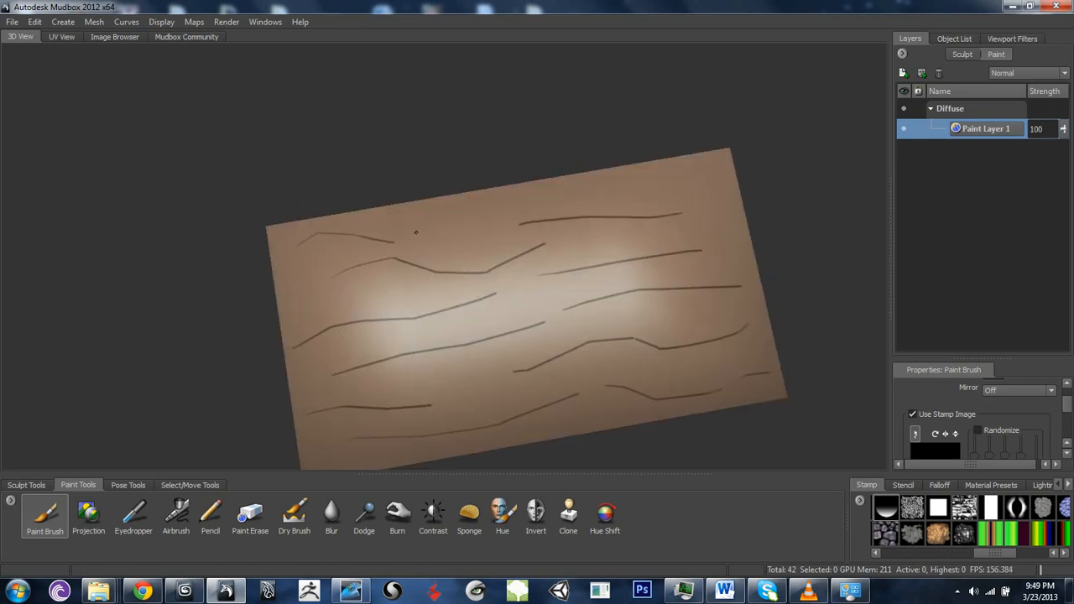
drag(448, 222, 478, 220)
drag(552, 195, 729, 181)
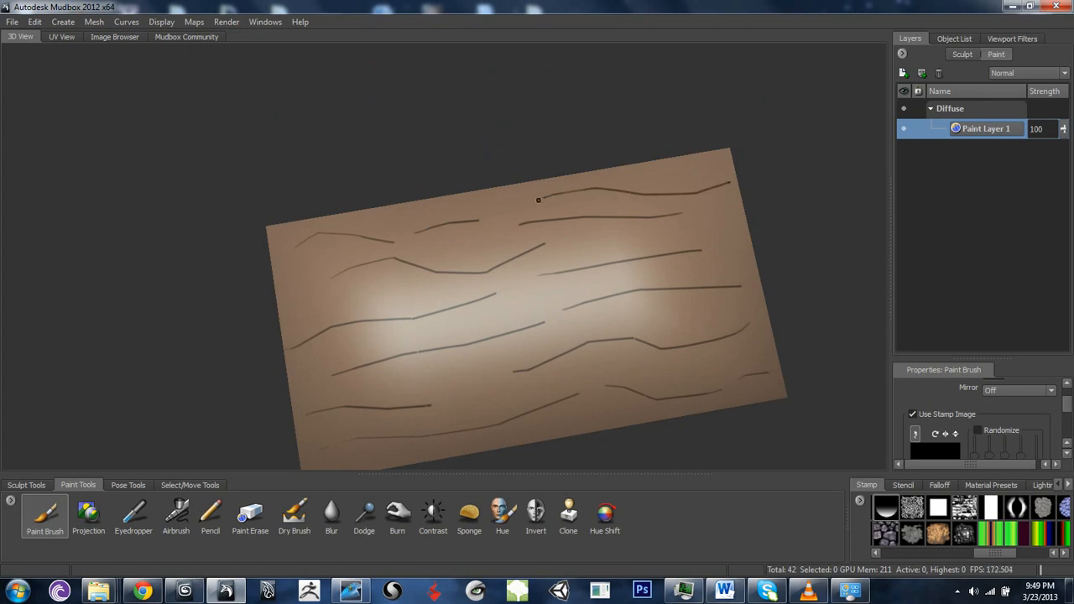
- Paint long wavy wood-grain lines lengthwise across the underside of the shelf board, around and between the two brackets
mouse_move(470, 336)
alt+mouse_down()
mouse_move(462, 230)
mouse_move(473, 308)
mouse_move(453, 336)
mouse_move(474, 253)
mouse_move(408, 221)
alt+mouse_up()
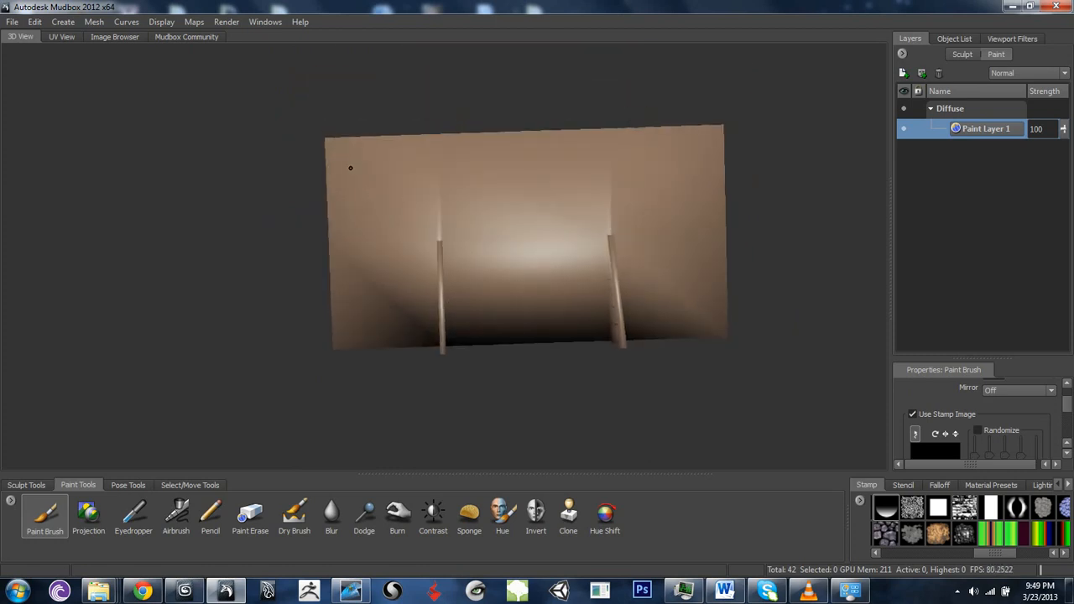
mouse_move(371, 151)
mouse_down()
mouse_move(722, 155)
mouse_move(602, 197)
mouse_move(460, 178)
mouse_move(407, 181)
mouse_move(352, 207)
mouse_up()
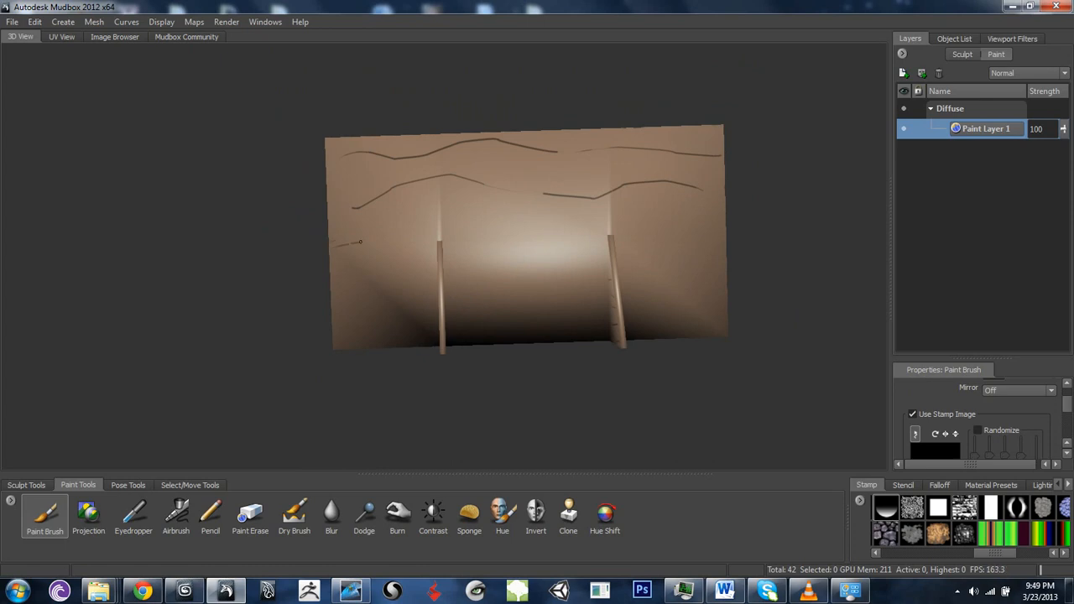
mouse_move(335, 245)
mouse_down()
mouse_move(426, 262)
mouse_move(604, 237)
mouse_move(717, 245)
mouse_move(625, 285)
mouse_move(475, 286)
mouse_move(411, 305)
mouse_move(351, 304)
mouse_move(380, 331)
mouse_move(421, 334)
mouse_up()
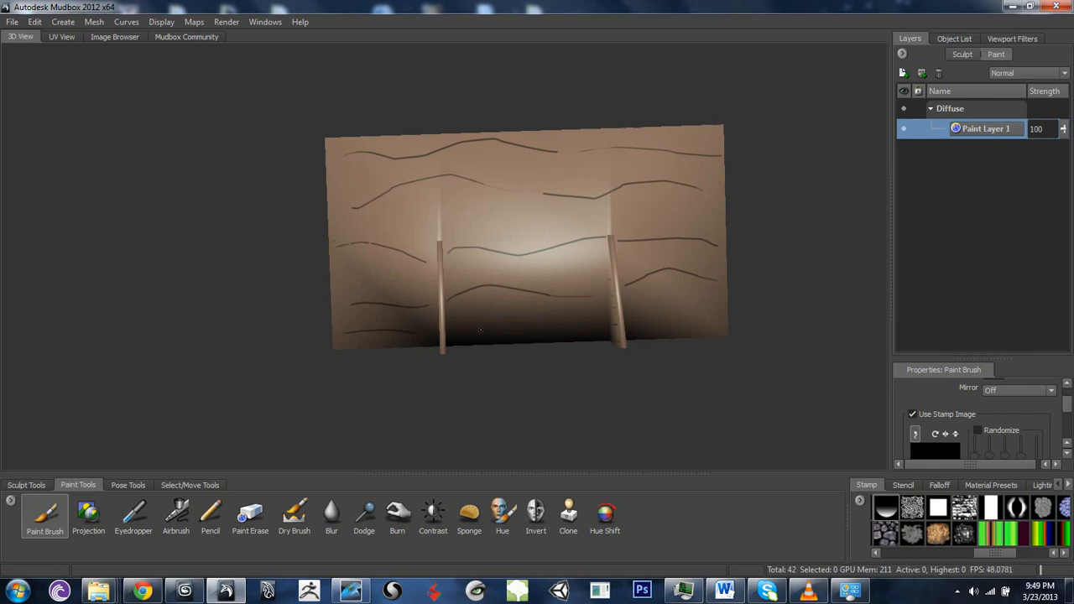
drag(541, 323, 710, 324)
- Add a second paint layer at size 4096, saved as 16-bit integer RGBA TIFF, on the Diffuse channel
mouse_move(542, 283)
alt+mouse_down()
mouse_move(557, 293)
mouse_move(419, 388)
mouse_move(675, 356)
mouse_move(628, 369)
mouse_move(438, 322)
mouse_move(661, 322)
alt+mouse_up()
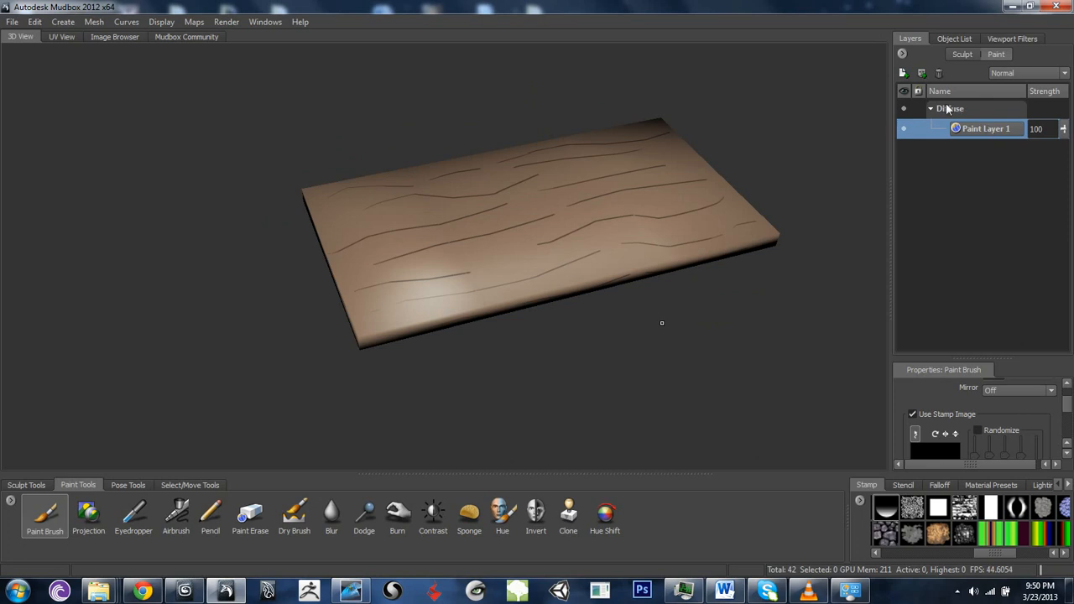
right_click(957, 133)
click(983, 142)
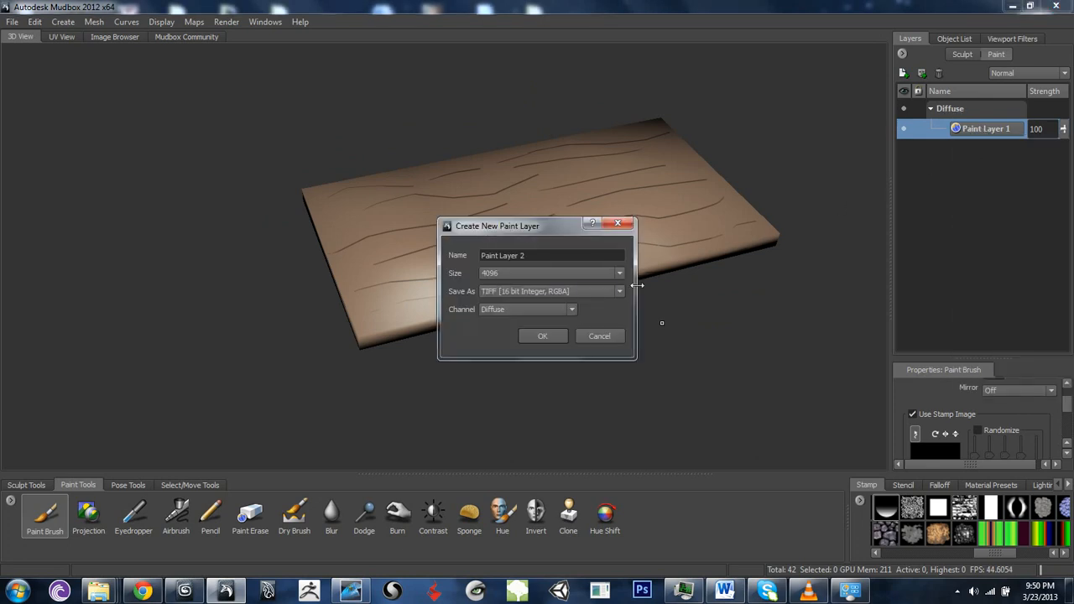
click(542, 337)
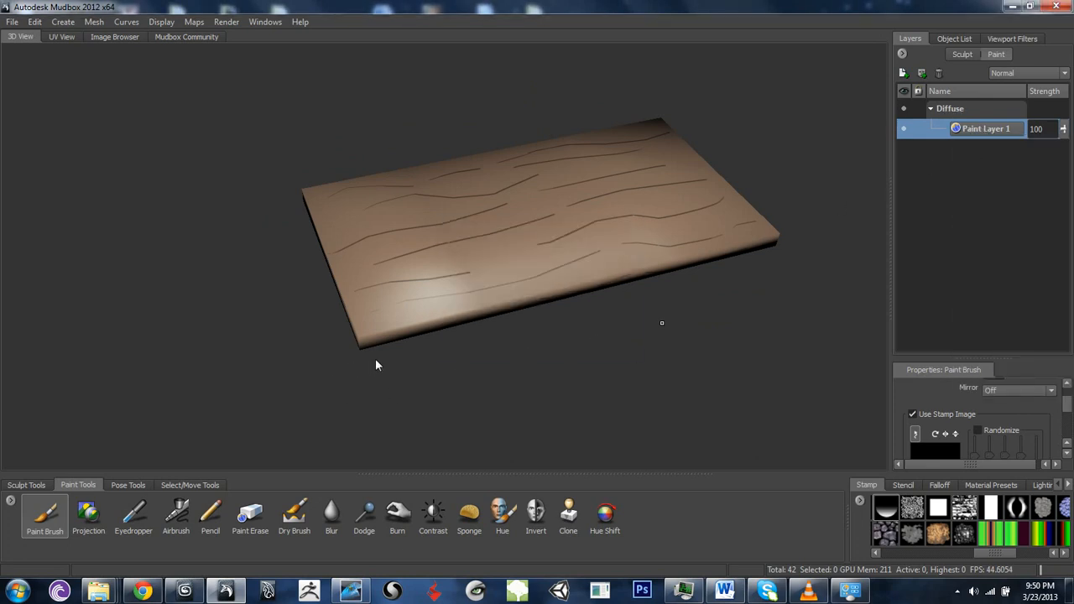
- Brush soft black shading over the board's large top face with brush strength 11.68 and size 3.45
alt+drag(746, 341, 882, 340)
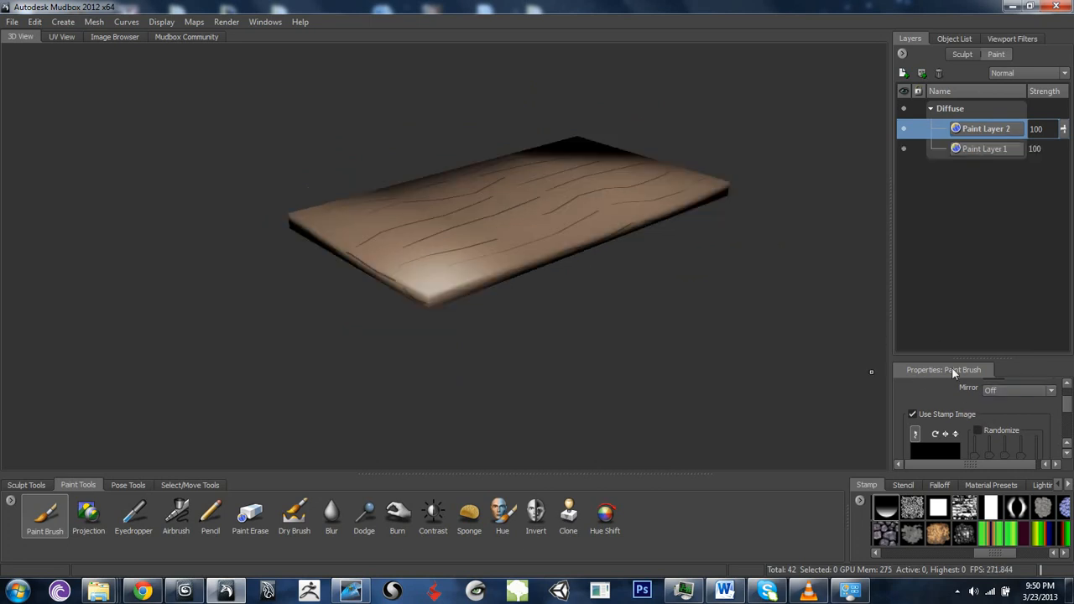
drag(1067, 405, 1068, 396)
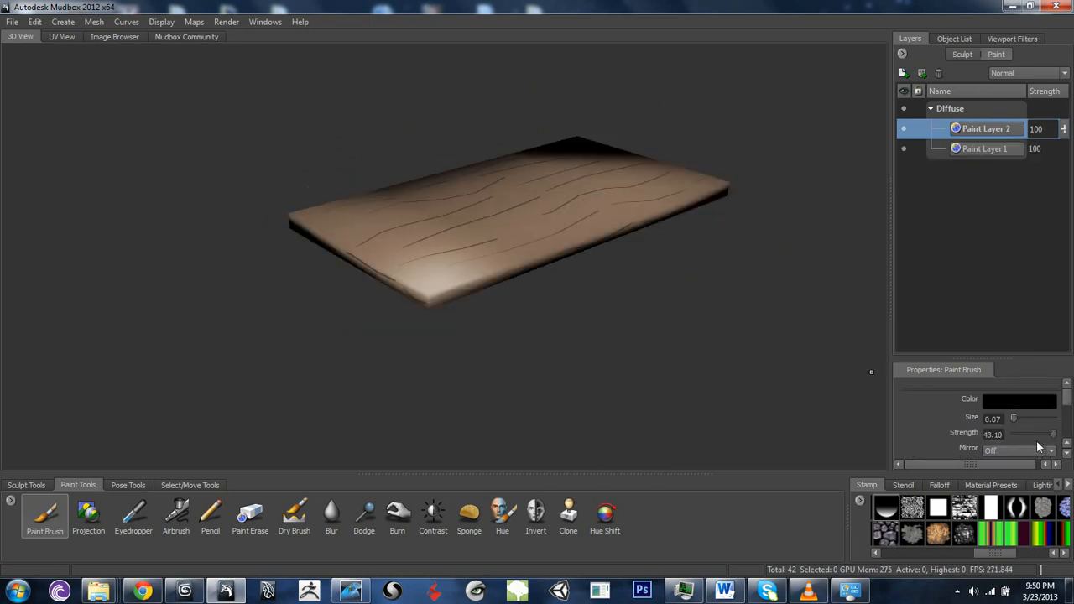
drag(1053, 433, 1030, 435)
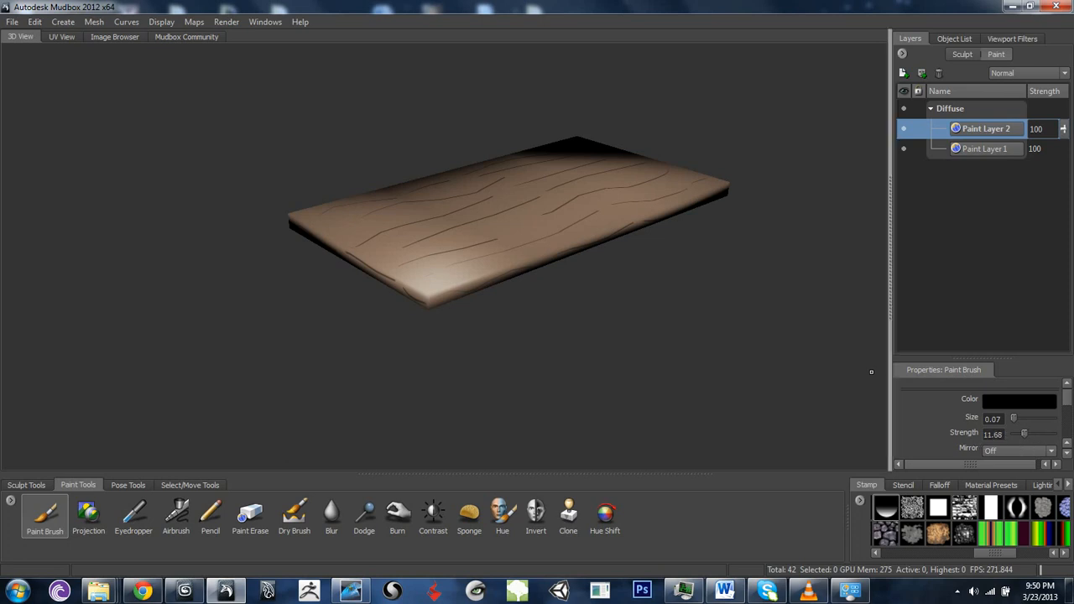
alt+drag(601, 328, 628, 374)
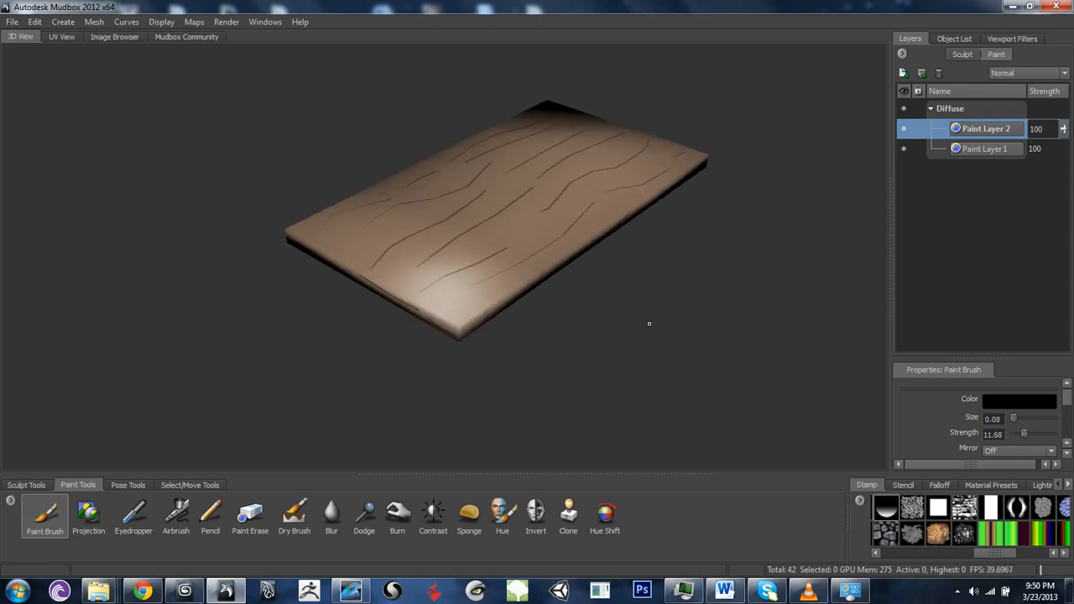
key(b)
mouse_move(537, 280)
mouse_down()
mouse_move(480, 252)
mouse_move(451, 279)
mouse_move(459, 301)
mouse_move(661, 165)
mouse_up()
drag(433, 270, 650, 126)
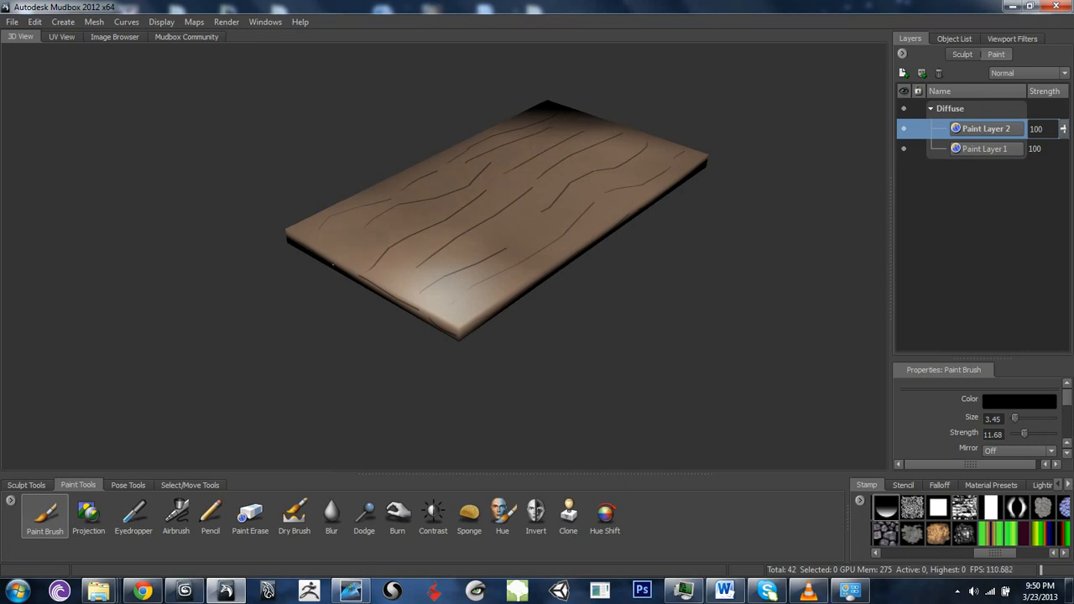
drag(357, 204, 614, 77)
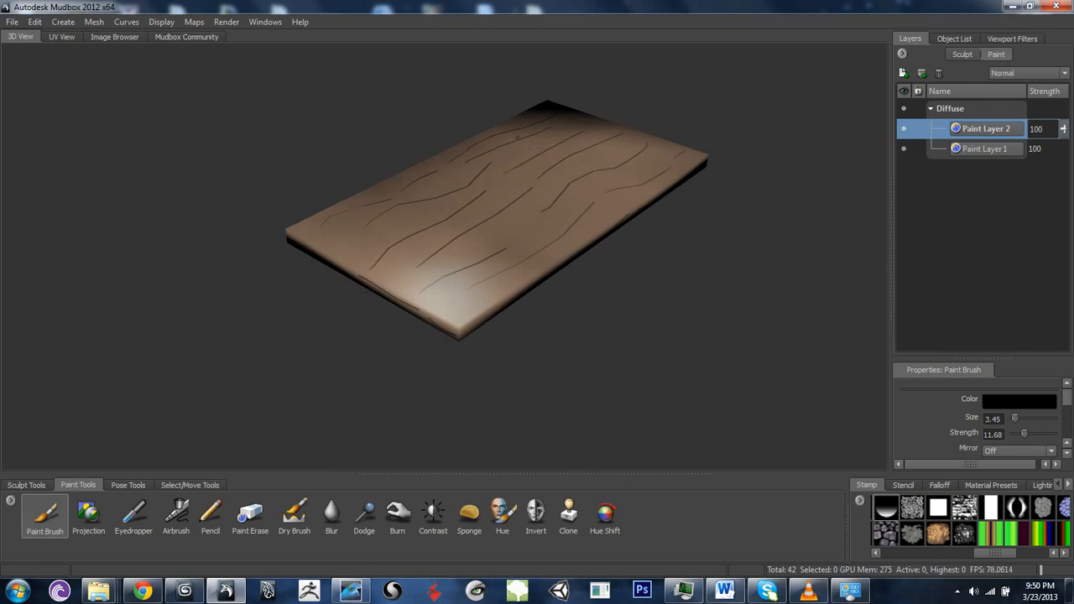
drag(517, 137, 545, 124)
- Brush soft dark shading over the shelf's edges, underside and brackets, and add darker patches on the top face
alt+drag(375, 248, 453, 208)
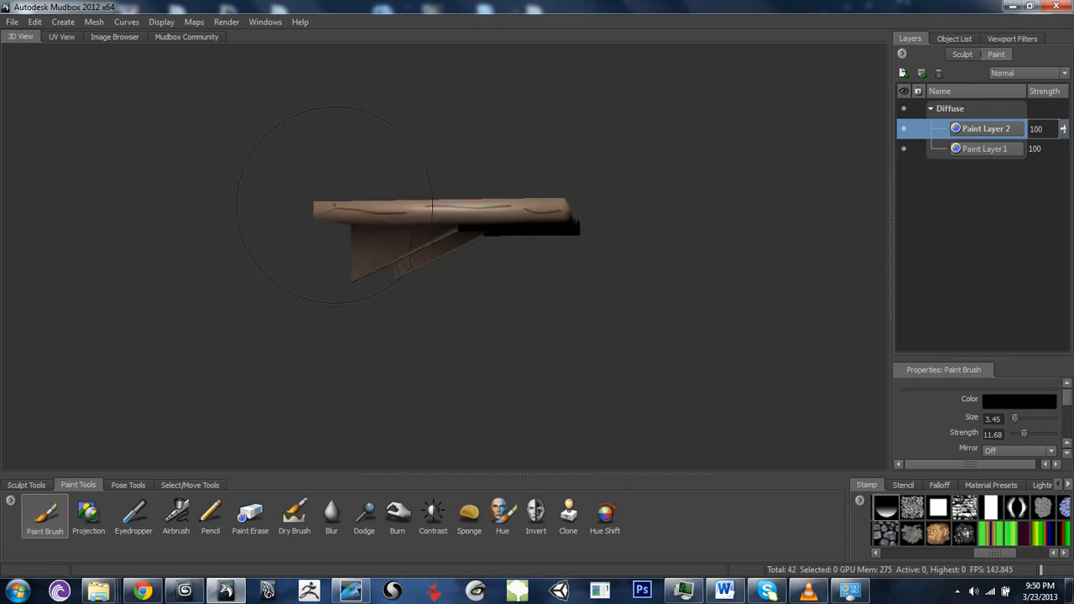
drag(334, 205, 547, 209)
mouse_move(426, 210)
mouse_down()
mouse_move(513, 207)
mouse_move(467, 220)
mouse_move(457, 273)
mouse_up()
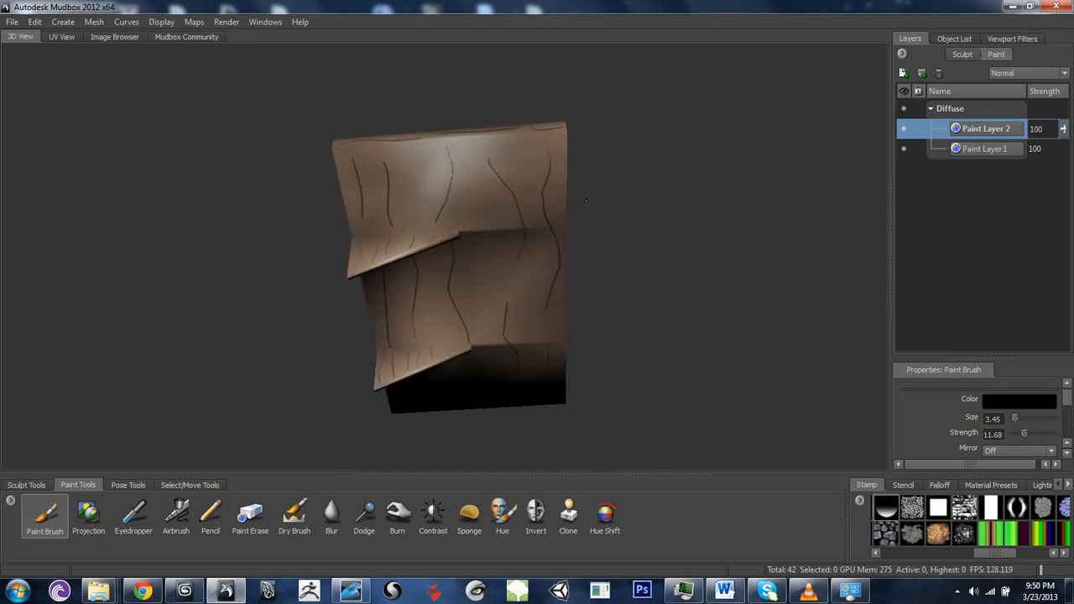
alt+right_drag(572, 147, 563, 152)
alt+drag(563, 152, 567, 163)
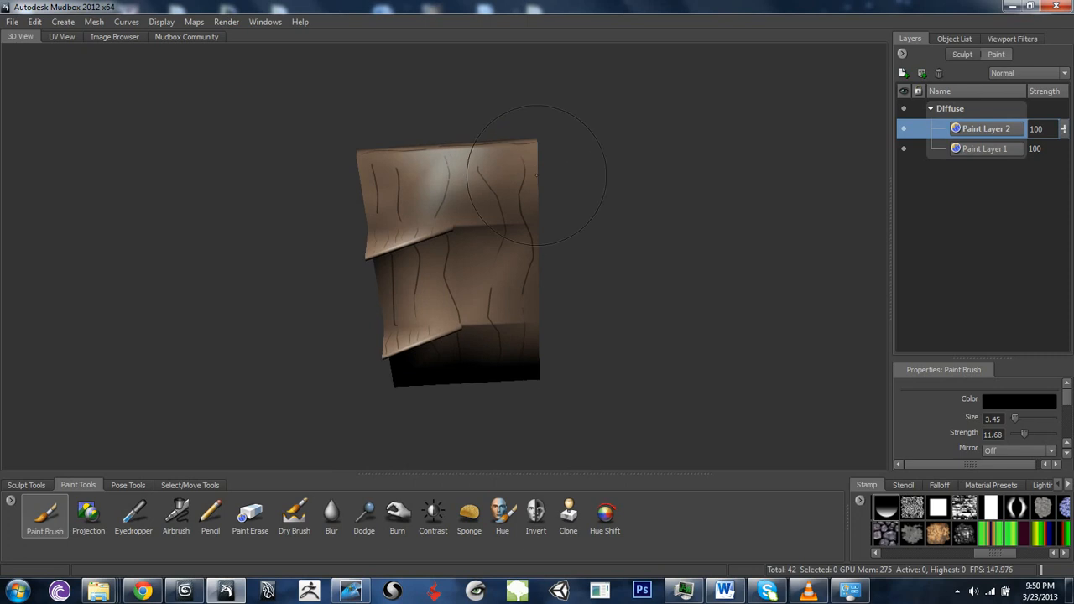
alt+middle_drag(552, 166, 542, 112)
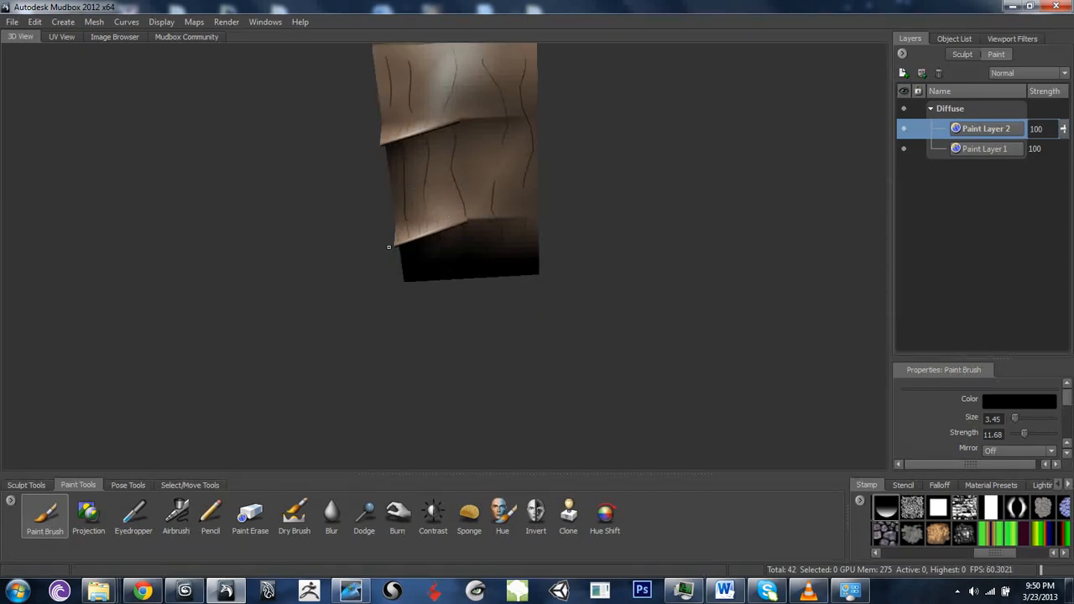
alt+drag(441, 222, 433, 208)
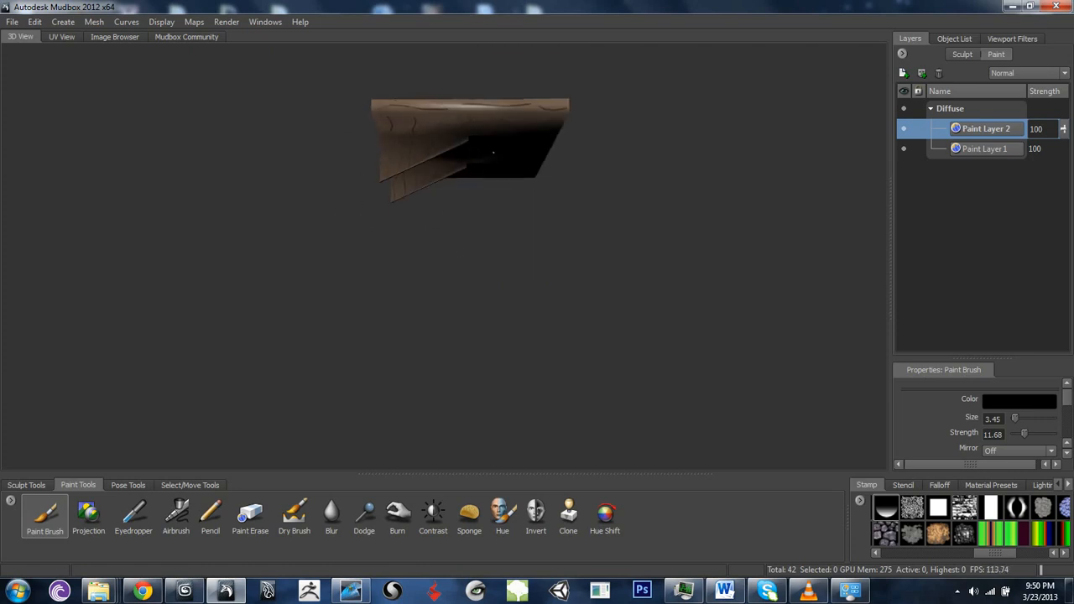
mouse_move(494, 152)
alt+mouse_down()
mouse_move(350, 314)
mouse_move(521, 233)
alt+mouse_up()
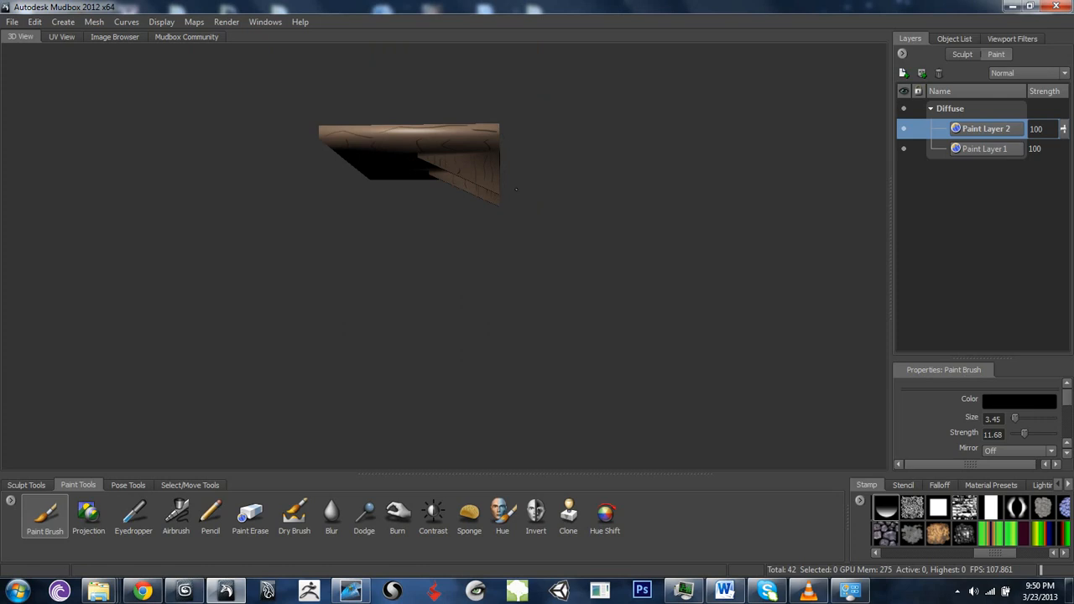
alt+drag(516, 190, 332, 295)
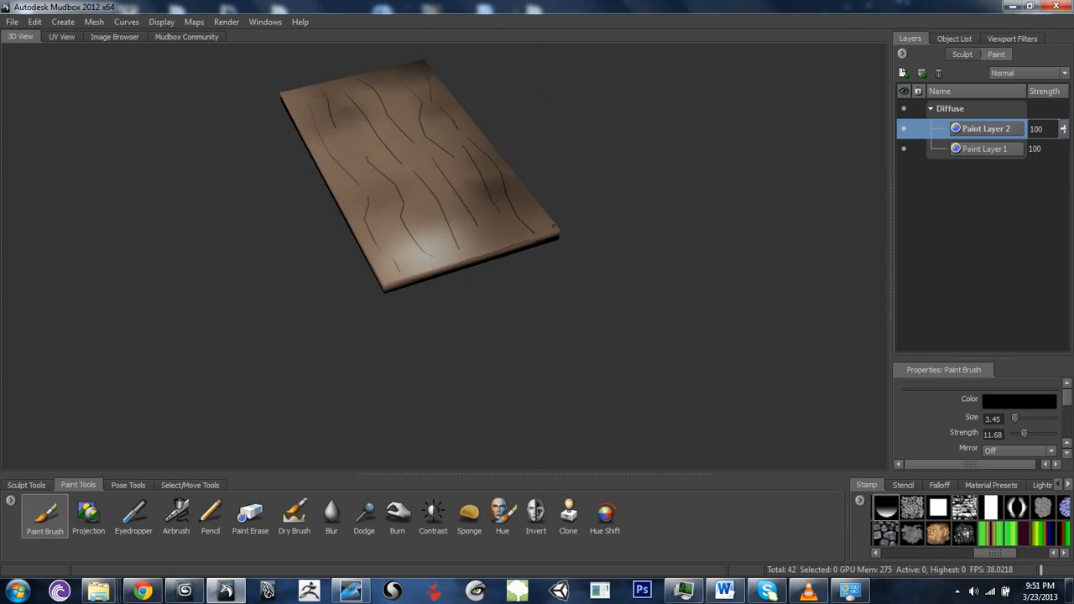
mouse_move(554, 225)
alt+mouse_down()
mouse_move(391, 254)
mouse_move(469, 264)
alt+mouse_up()
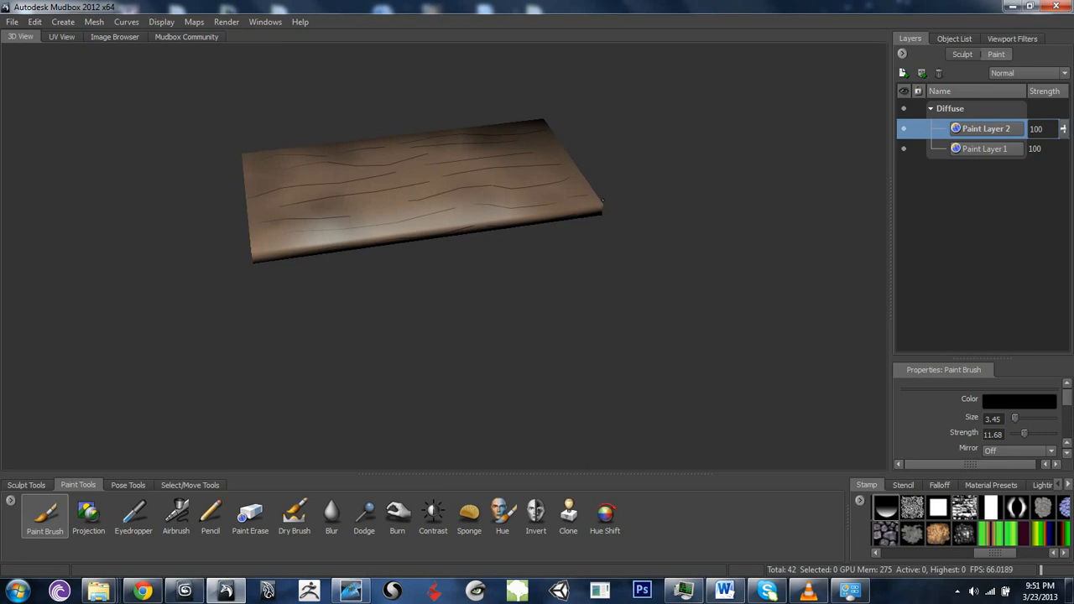
- Open FAST Defrag, clean the system memory with it, and switch back to Mudbox
click(19, 594)
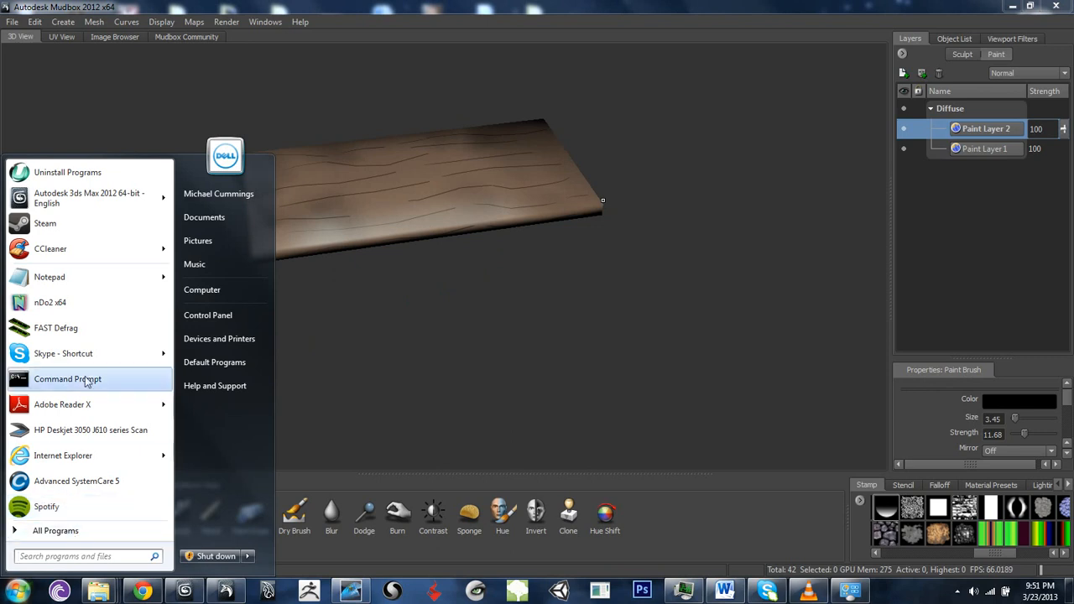
click(287, 272)
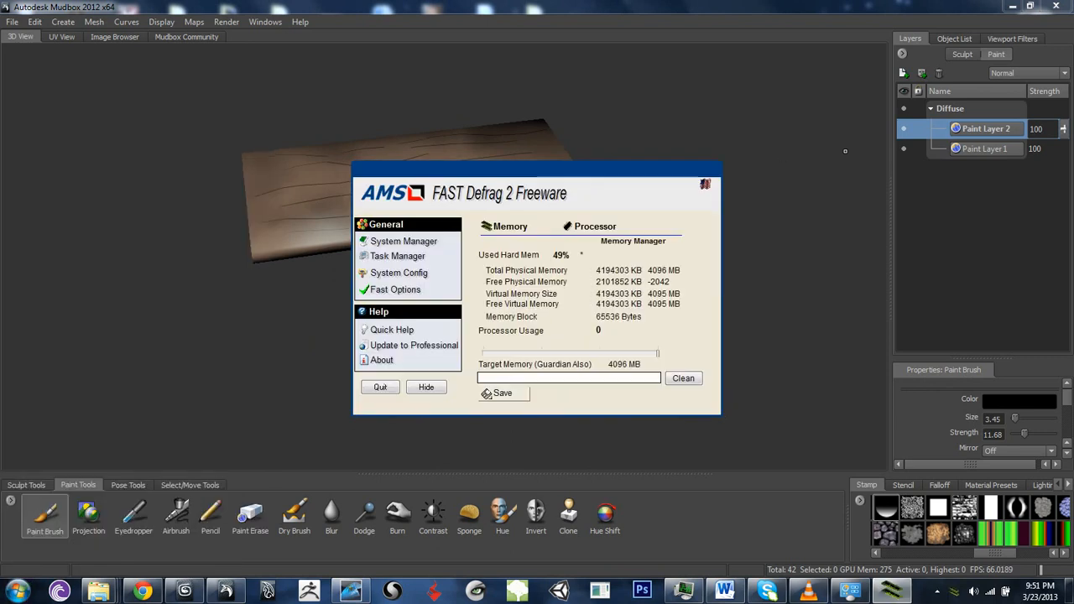
click(684, 383)
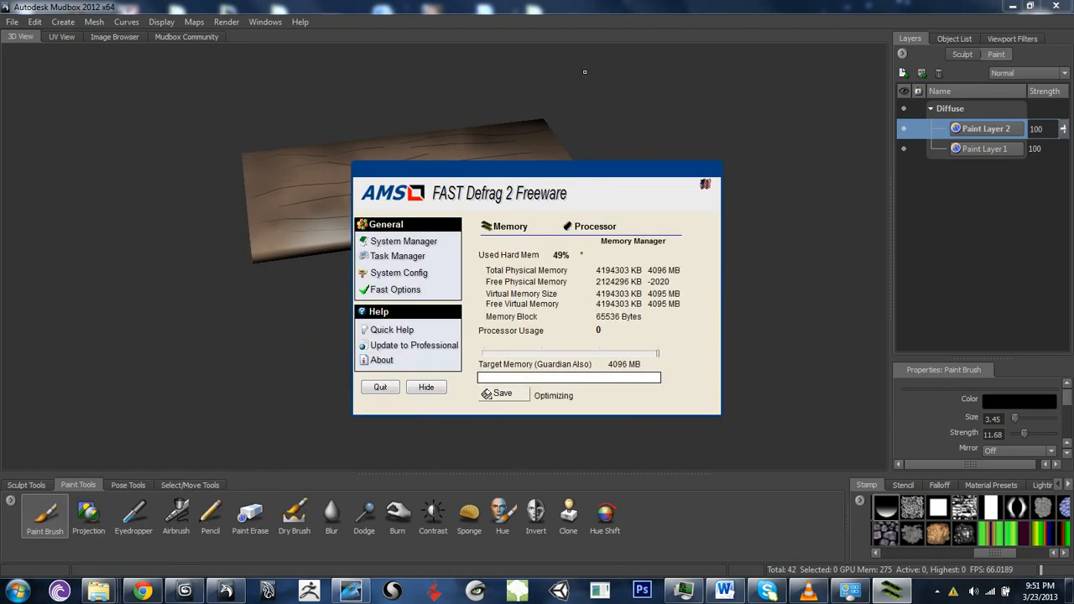
click(573, 30)
- Examine the shading on the board's long edge, end edge, brackets and top face from several angles
alt+drag(523, 256, 517, 197)
alt+right_drag(517, 197, 570, 206)
alt+middle_drag(470, 75, 449, 239)
alt+drag(449, 240, 446, 263)
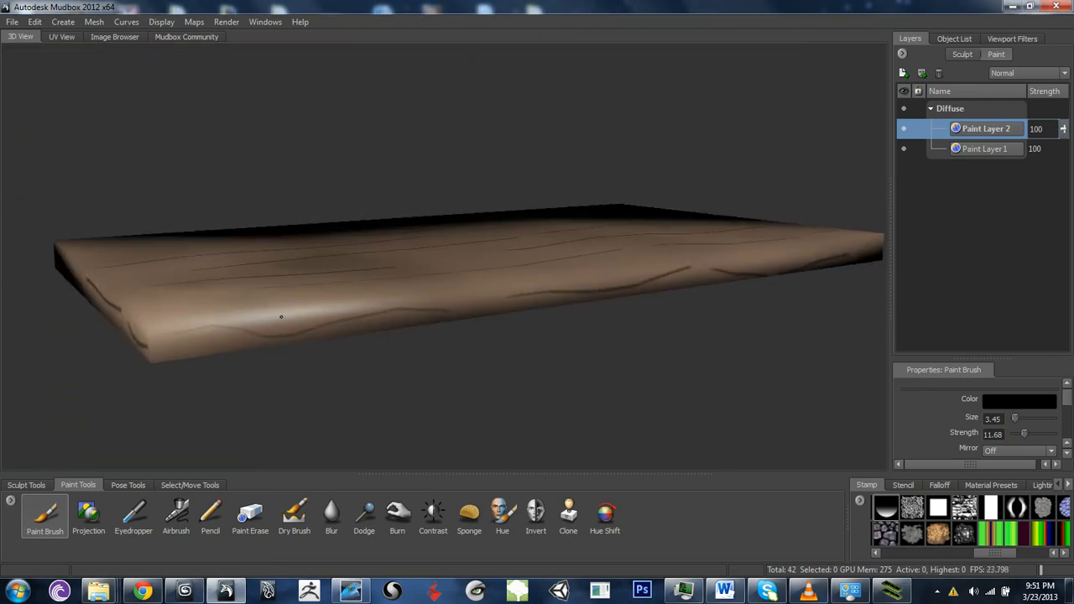
alt+drag(280, 305, 691, 296)
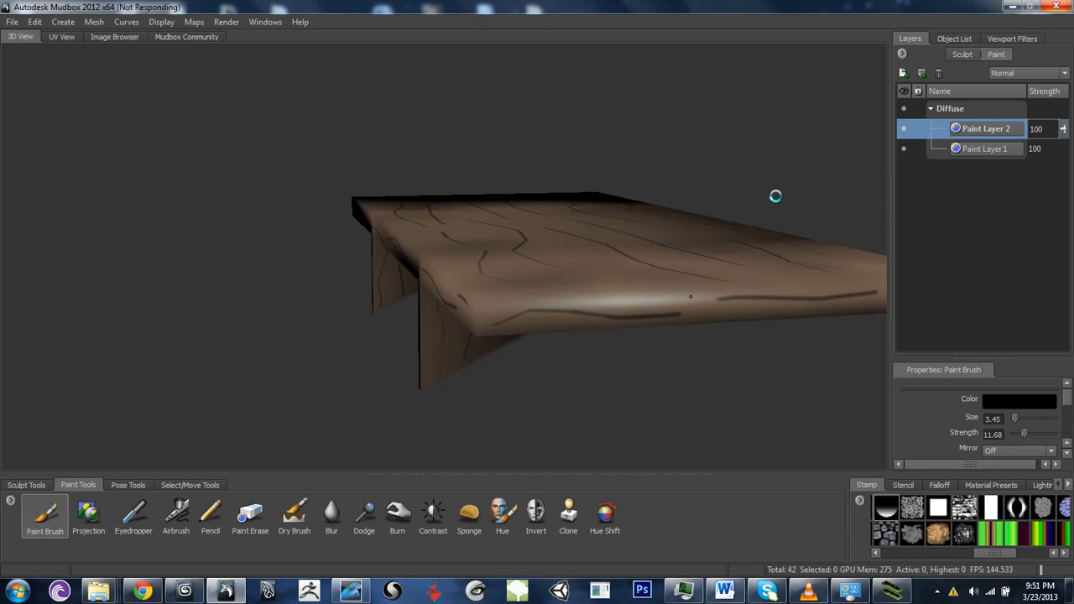
scroll(749, 180, down, 4)
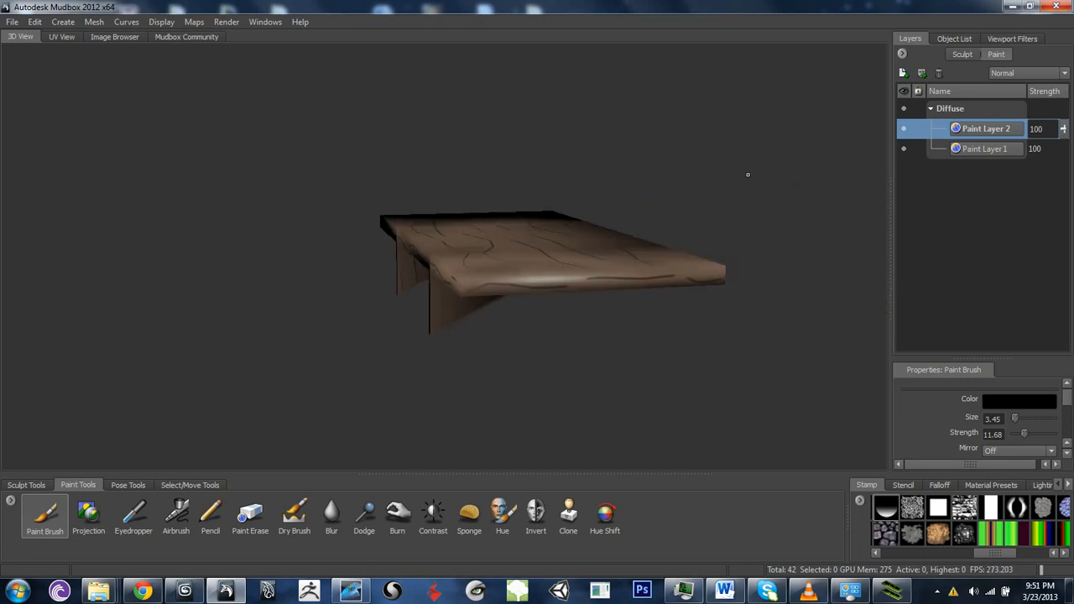
mouse_move(747, 172)
alt+mouse_down()
mouse_move(522, 248)
mouse_move(457, 293)
alt+mouse_up()
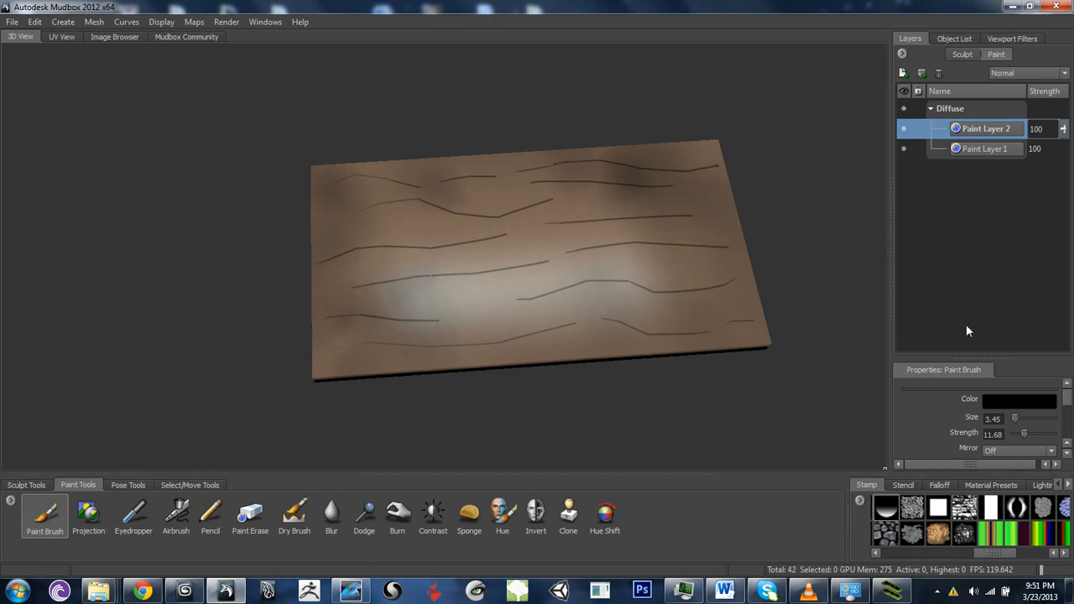
- Add a third paint layer at size 4096, saved as 16-bit integer RGBA TIFF, on the Diffuse channel
right_click(963, 132)
click(982, 152)
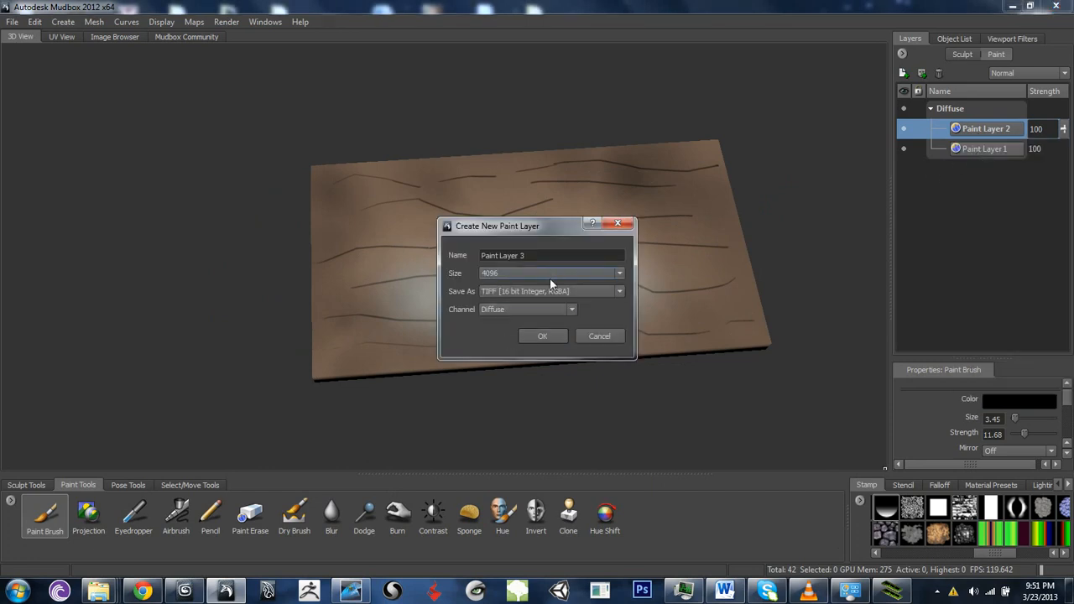
click(545, 337)
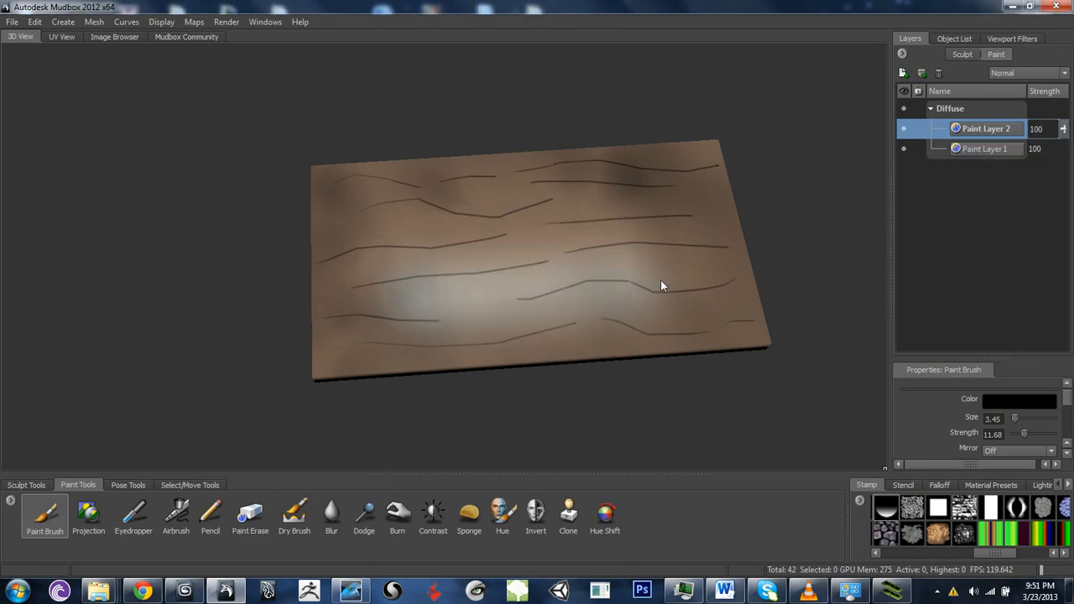
- Brush soft dark shading beneath the grain line nearest the top face's long front edge, using brush size 0.64
alt+middle_drag(441, 333, 557, 240)
alt+right_drag(557, 240, 556, 277)
alt+right_drag(494, 307, 493, 330)
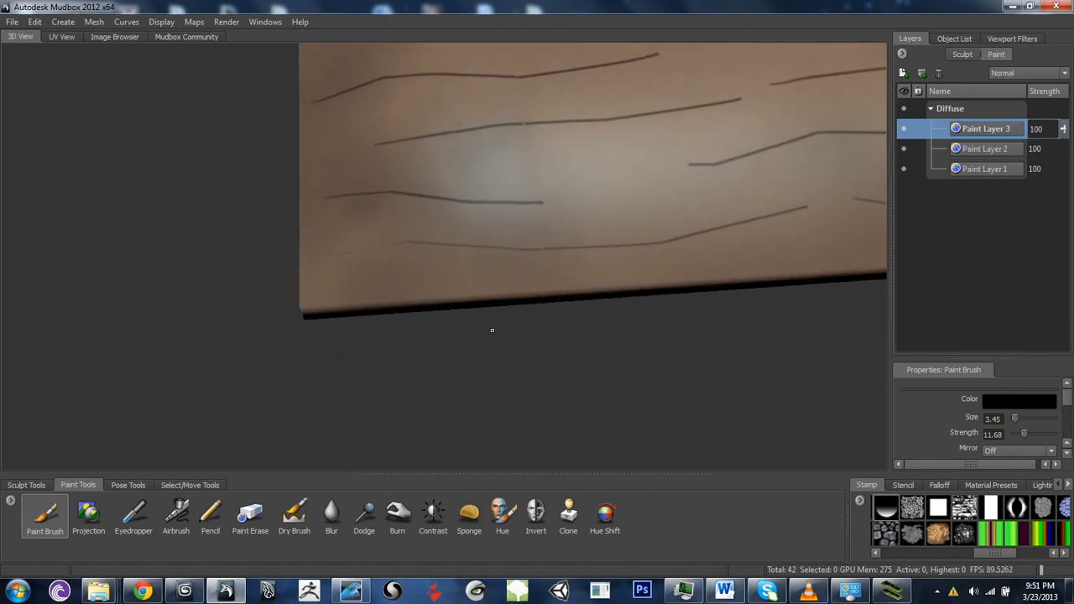
key(b)
mouse_move(377, 252)
mouse_down()
mouse_move(335, 286)
mouse_move(365, 260)
mouse_move(431, 245)
mouse_up()
mouse_move(351, 258)
mouse_down()
mouse_move(688, 250)
mouse_move(806, 224)
mouse_move(667, 254)
mouse_up()
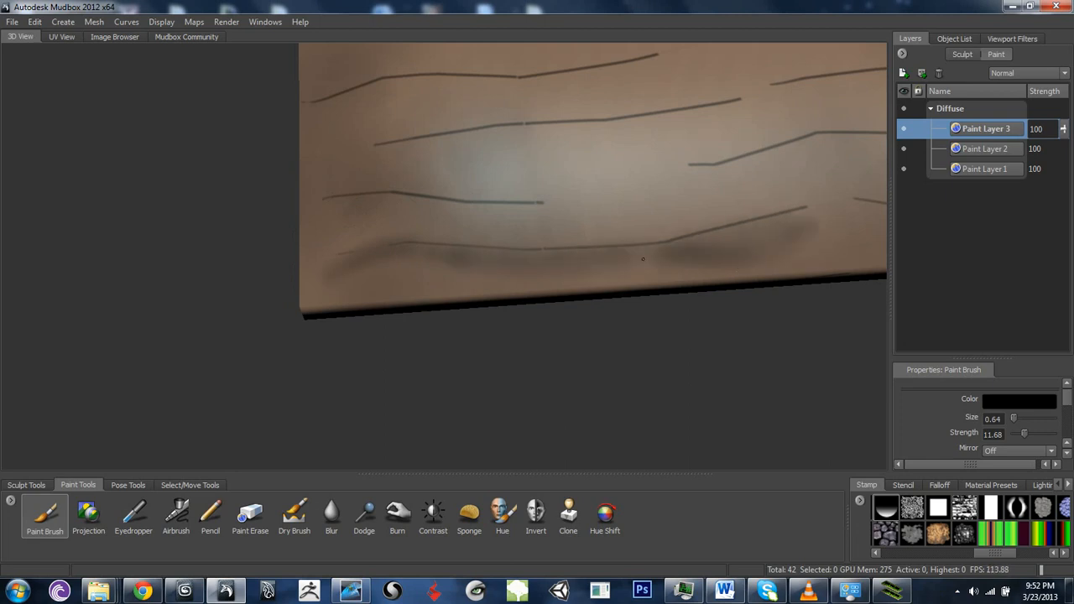
mouse_move(344, 284)
mouse_down()
mouse_move(393, 265)
mouse_move(378, 243)
mouse_up()
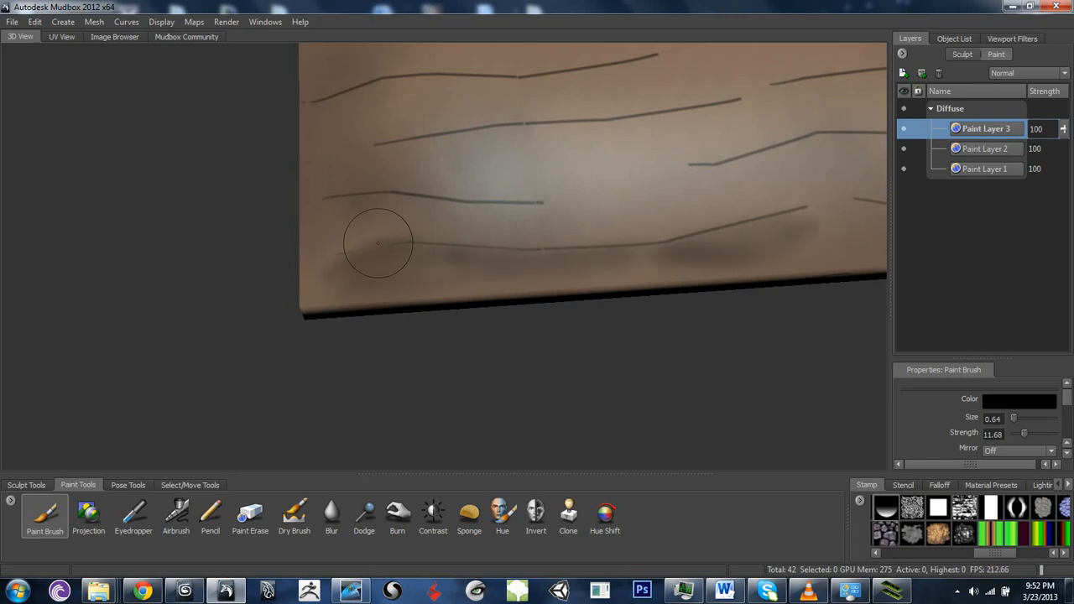
- Brush soft dark shading along the short grain line above it and the long wavy line near the board's middle
drag(401, 203, 534, 225)
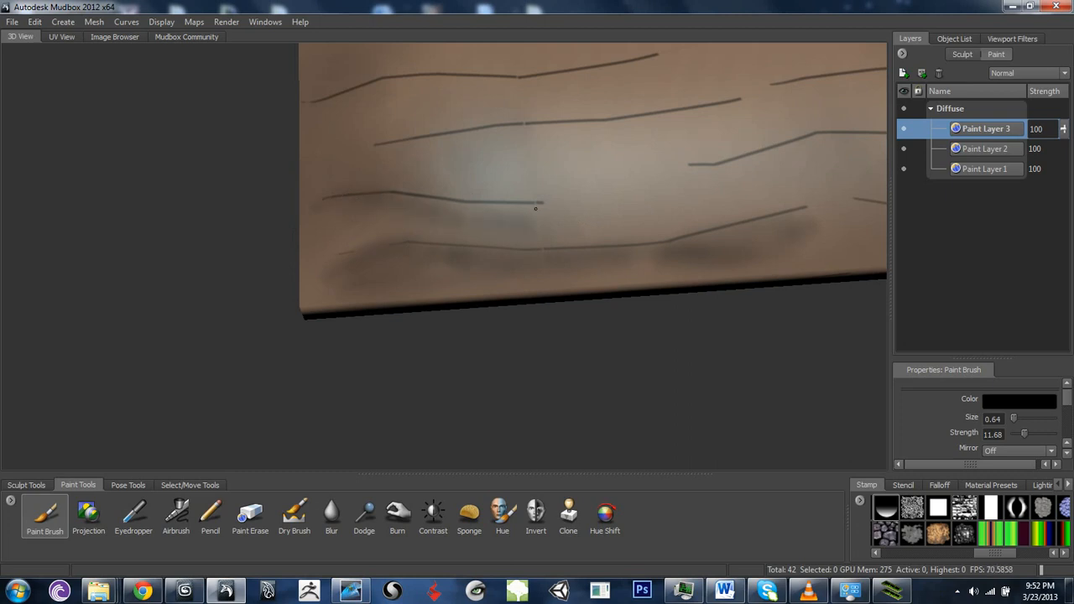
drag(336, 192, 537, 205)
drag(702, 165, 654, 168)
alt+middle_drag(640, 167, 508, 244)
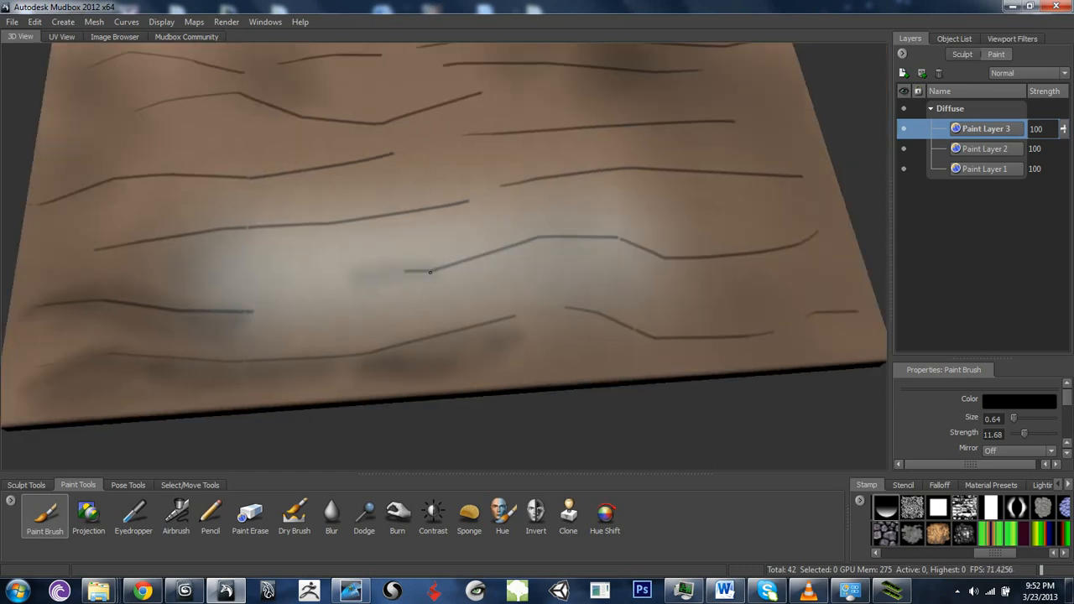
mouse_move(509, 244)
mouse_down()
mouse_move(667, 248)
mouse_move(776, 242)
mouse_move(811, 227)
mouse_up()
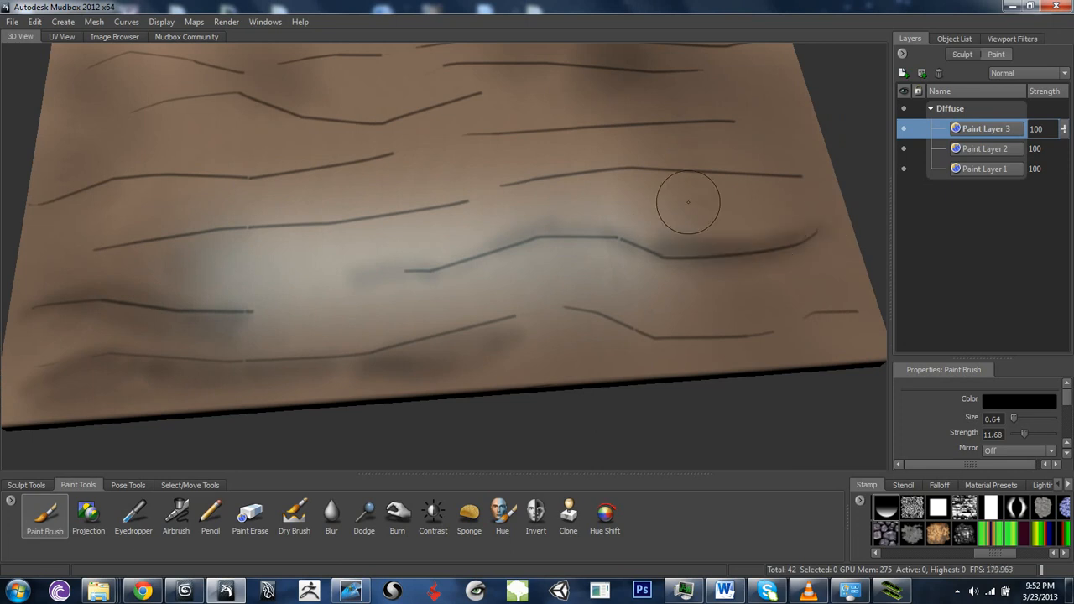
- Brush soft dark shading along the four grain lines running across the middle of the board's top face
mouse_move(799, 174)
mouse_down()
mouse_move(643, 169)
mouse_move(496, 187)
mouse_move(644, 167)
mouse_move(817, 188)
mouse_up()
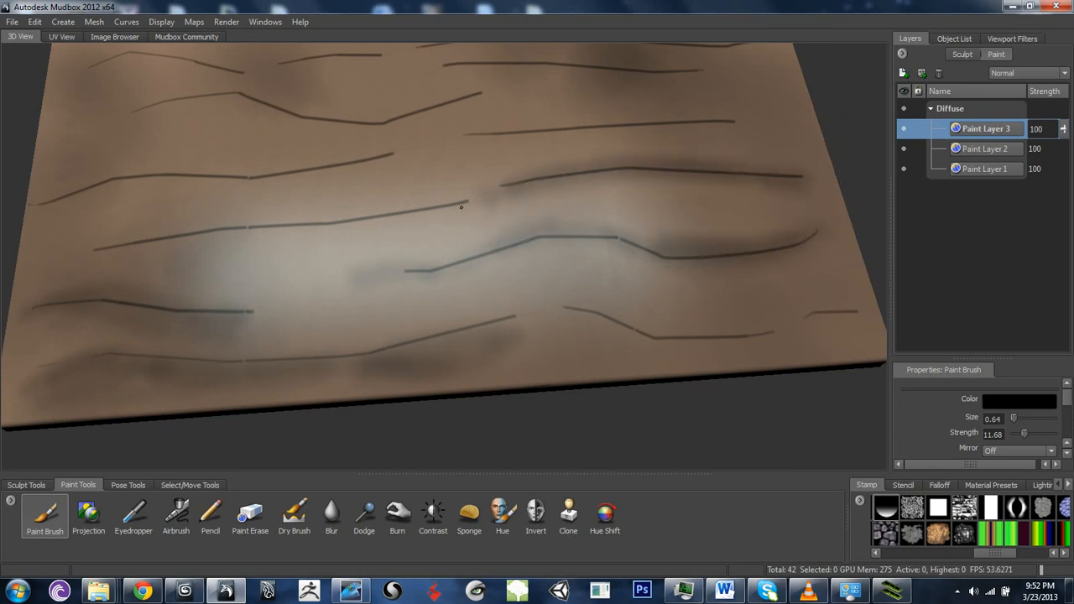
mouse_move(475, 215)
mouse_down()
mouse_move(142, 261)
mouse_move(165, 236)
mouse_move(125, 246)
mouse_up()
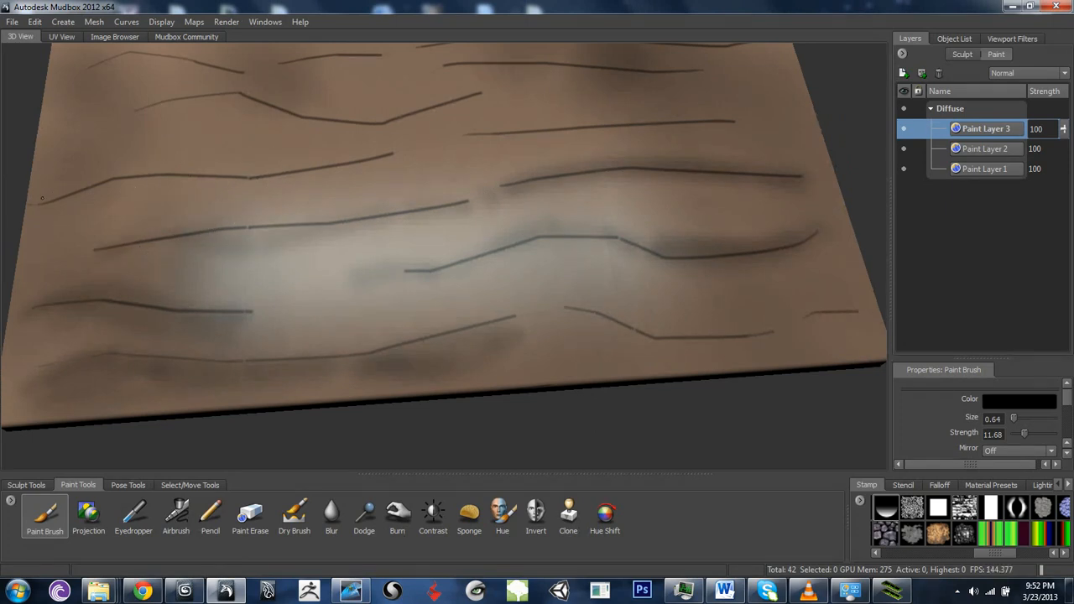
drag(39, 204, 391, 153)
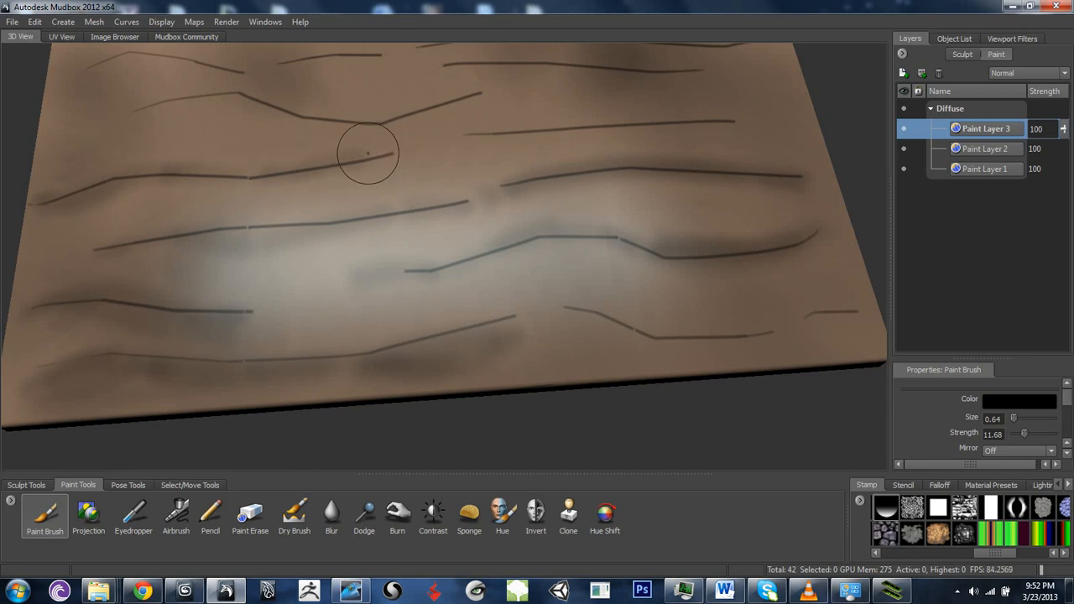
drag(462, 137, 725, 127)
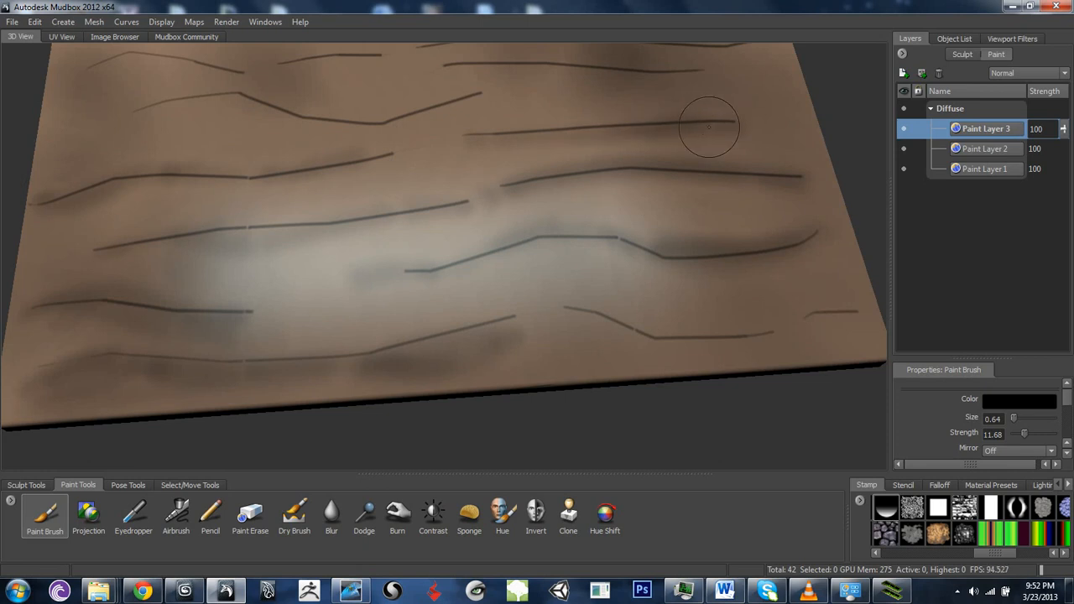
- Brush soft dark shading along the wavy grain line in the back half of the top face
alt+middle_drag(608, 161, 792, 238)
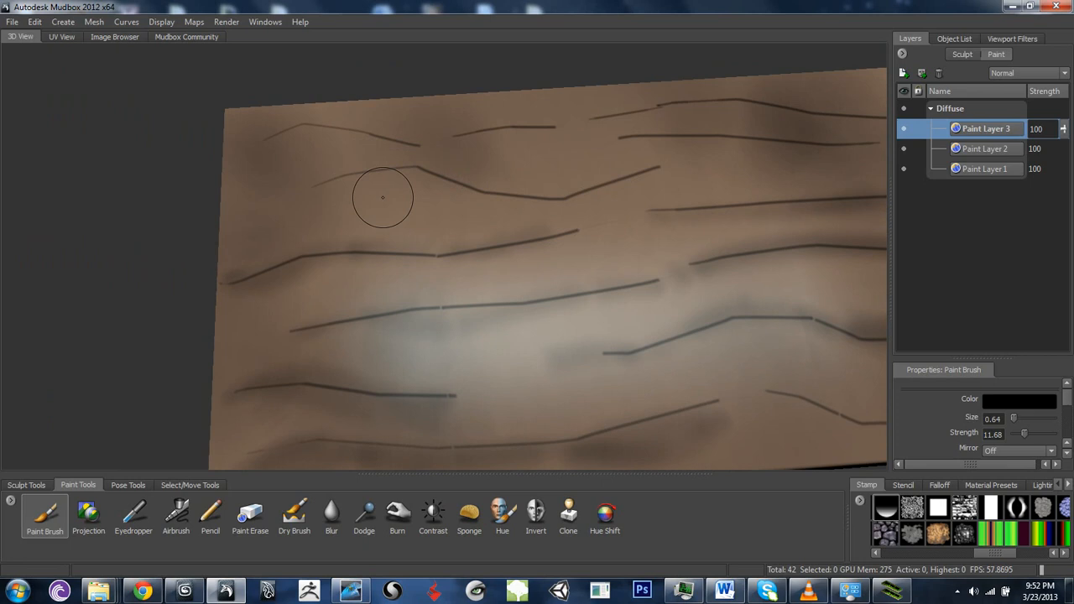
drag(309, 184, 400, 169)
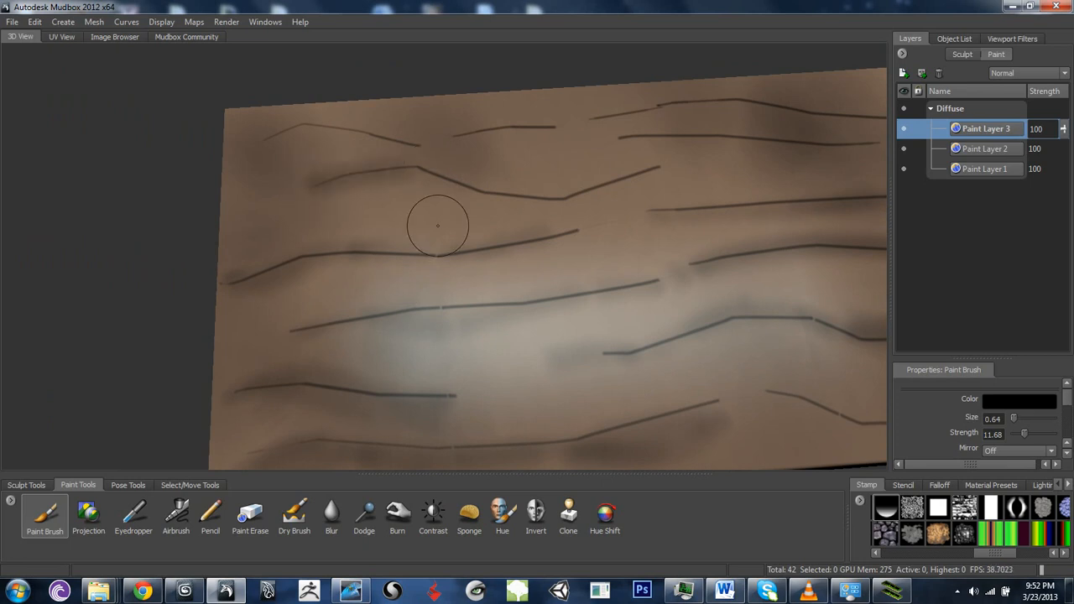
mouse_move(464, 183)
mouse_down()
mouse_move(530, 198)
mouse_move(660, 167)
mouse_up()
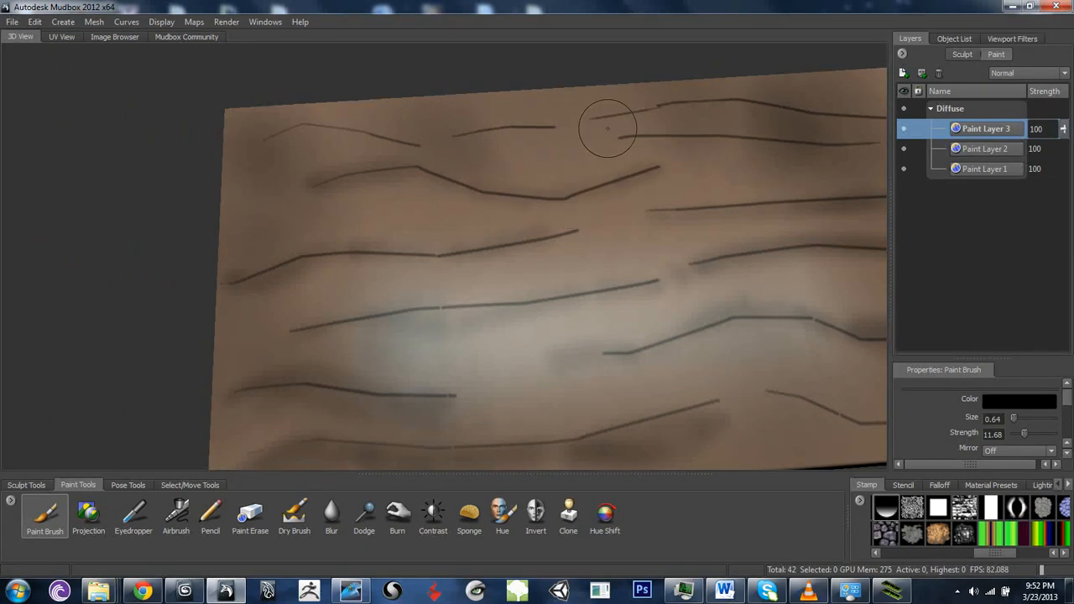
- Brush soft dark shading along the grain lines nearest the top face's back edge, out to the far corner
drag(624, 136, 719, 135)
alt+middle_drag(674, 136, 605, 147)
alt+drag(604, 148, 510, 163)
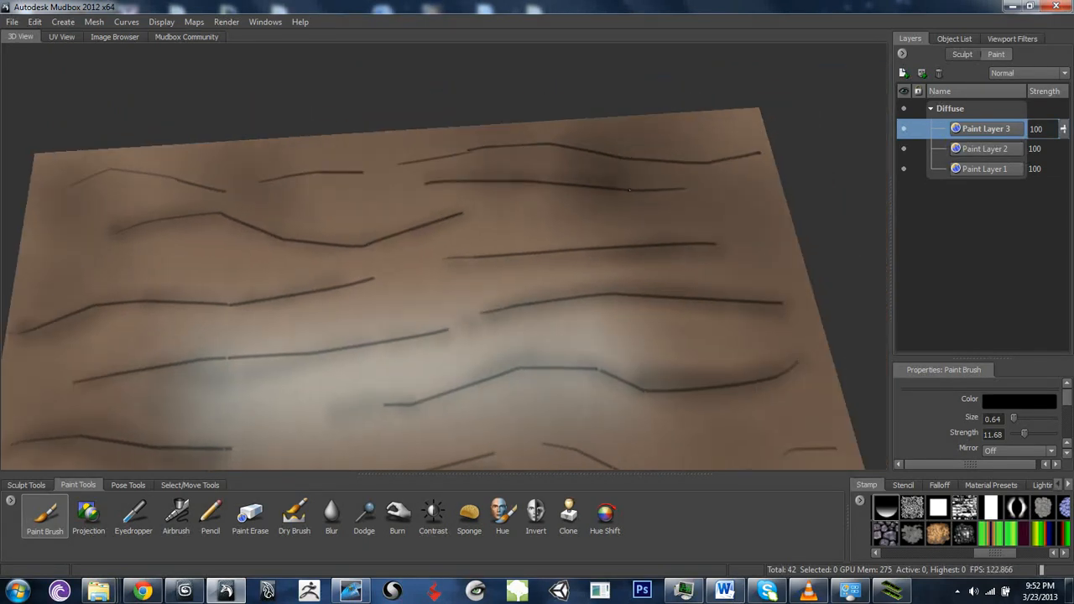
alt+drag(427, 183, 448, 175)
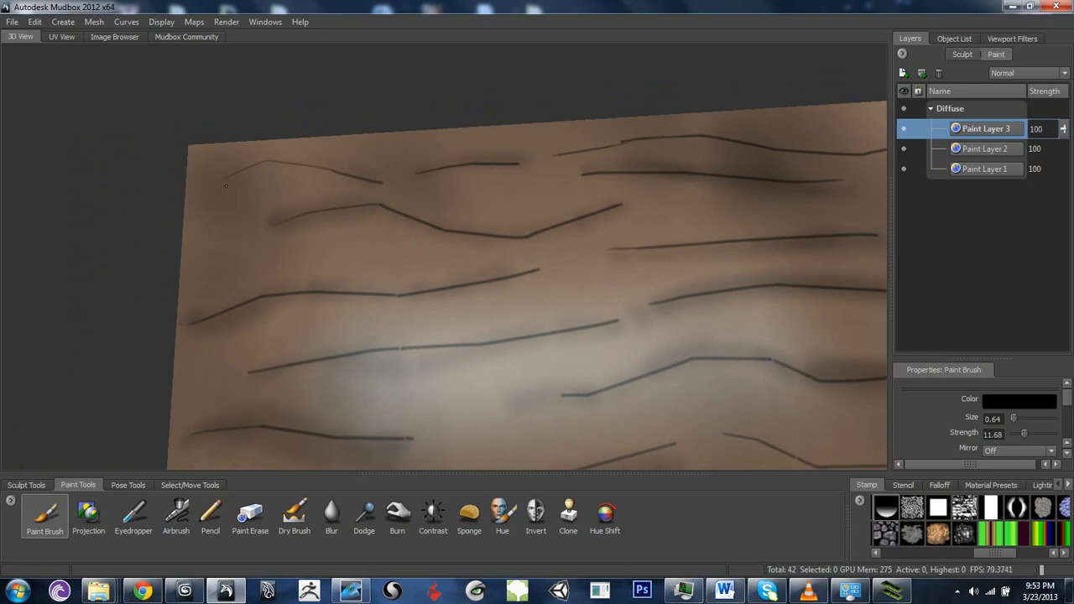
alt+drag(323, 153, 360, 180)
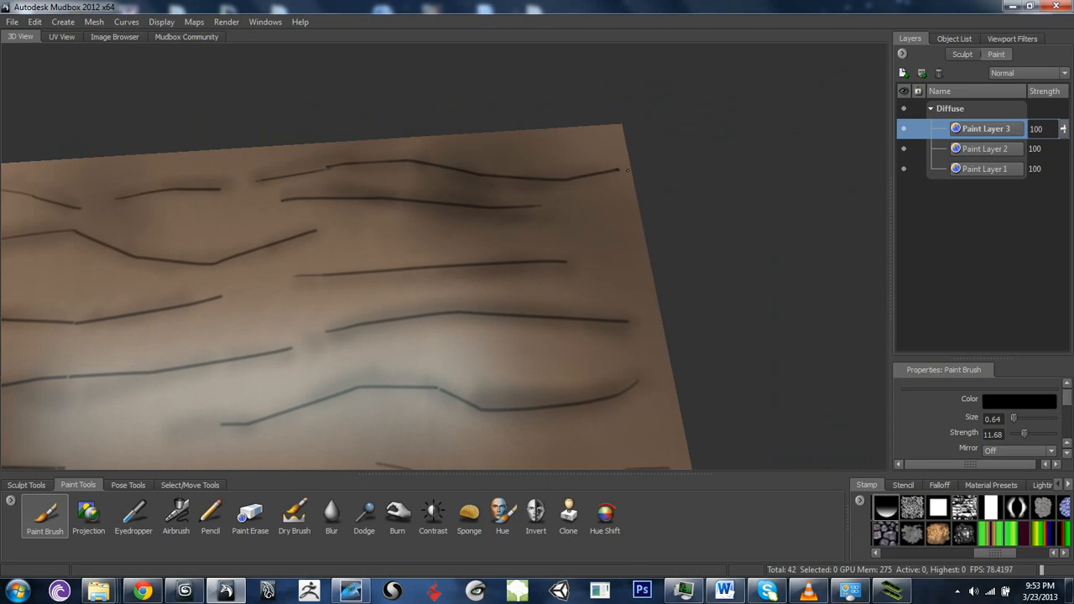
drag(620, 171, 477, 174)
- Brush soft dark shading along the curved and short grain lines near the top face's front corner
alt+right_drag(566, 246, 314, 276)
mouse_move(314, 276)
alt+mouse_down()
mouse_move(403, 235)
mouse_move(352, 314)
alt+mouse_up()
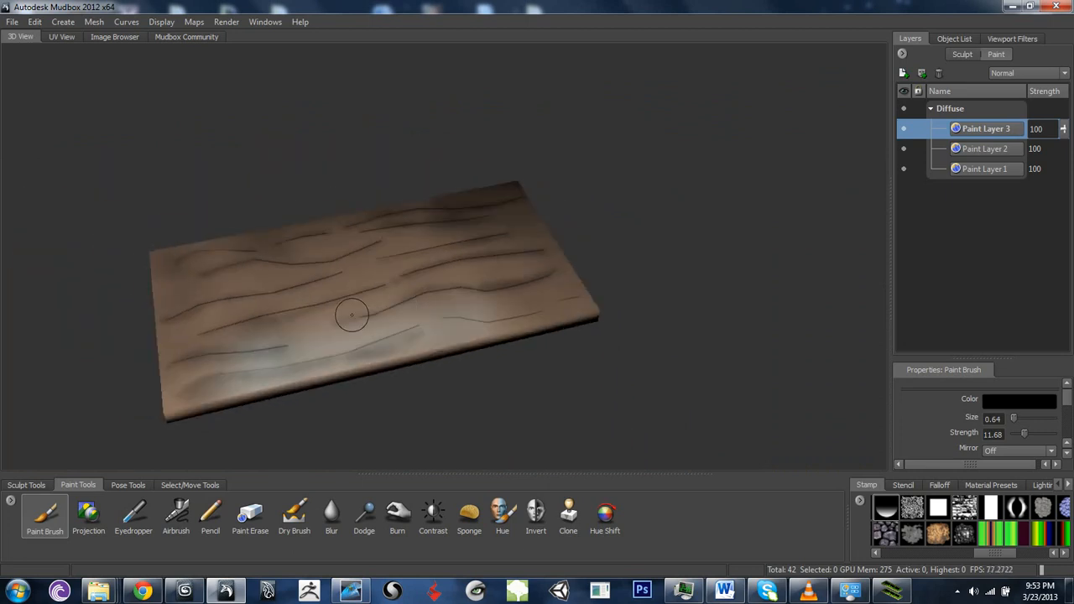
alt+middle_drag(352, 315, 302, 201)
alt+right_drag(400, 242, 607, 249)
alt+middle_drag(607, 249, 708, 352)
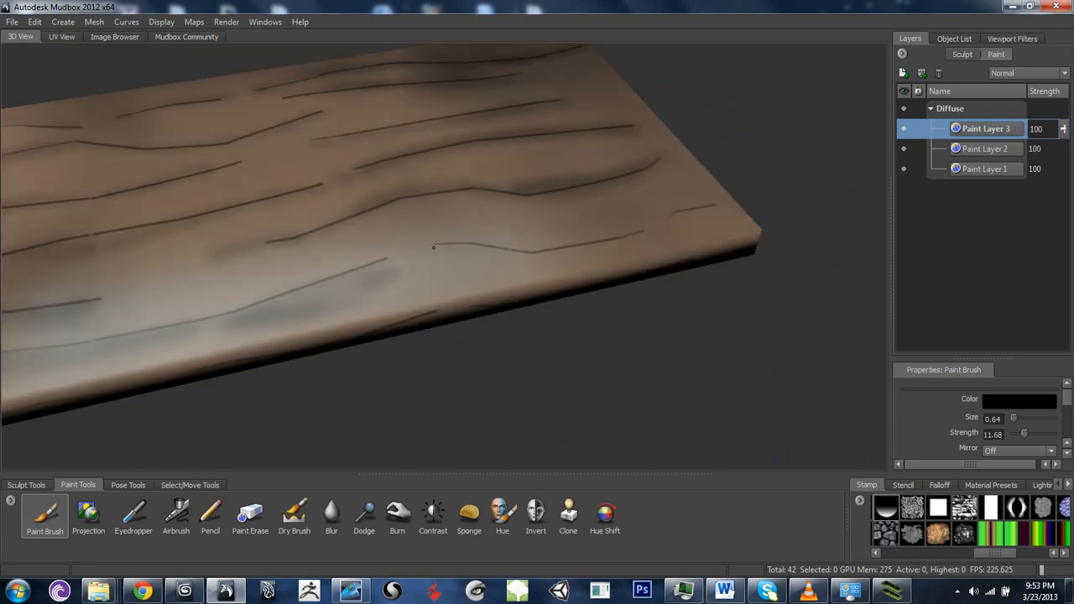
drag(531, 260, 575, 249)
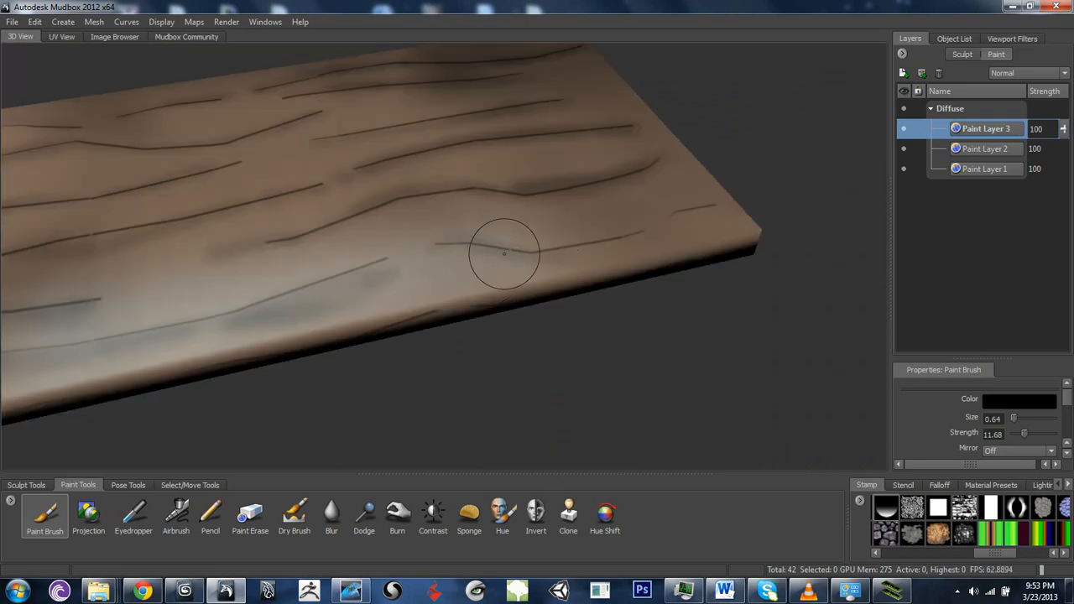
drag(505, 254, 725, 209)
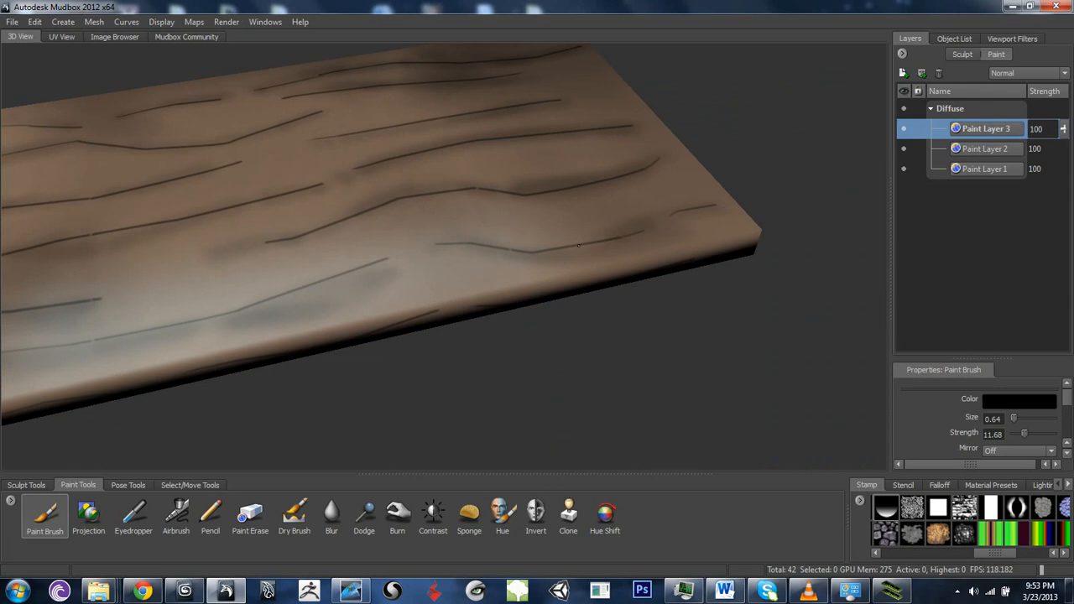
- Brush soft dark shading around the grain lines on the outer half of the board's long front edge
alt+right_drag(725, 208, 446, 266)
alt+drag(445, 266, 573, 307)
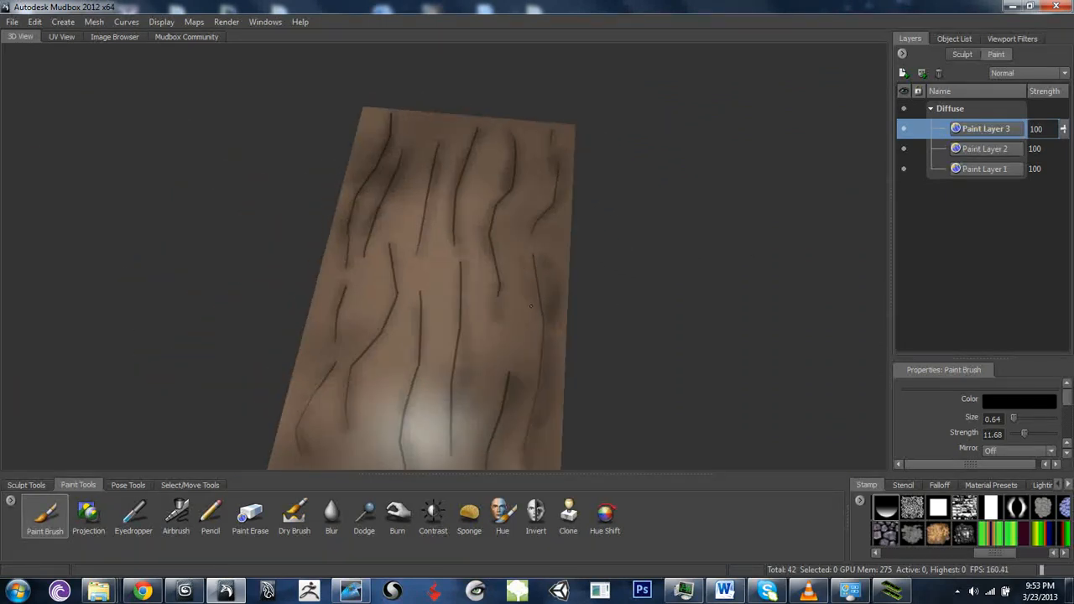
alt+drag(529, 276, 554, 274)
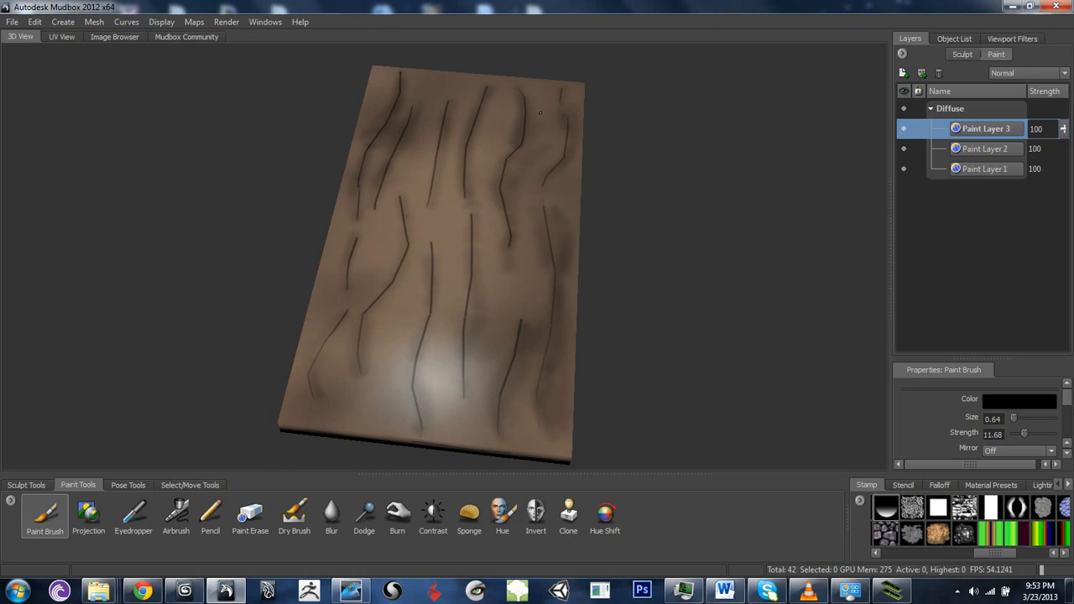
alt+drag(541, 113, 568, 245)
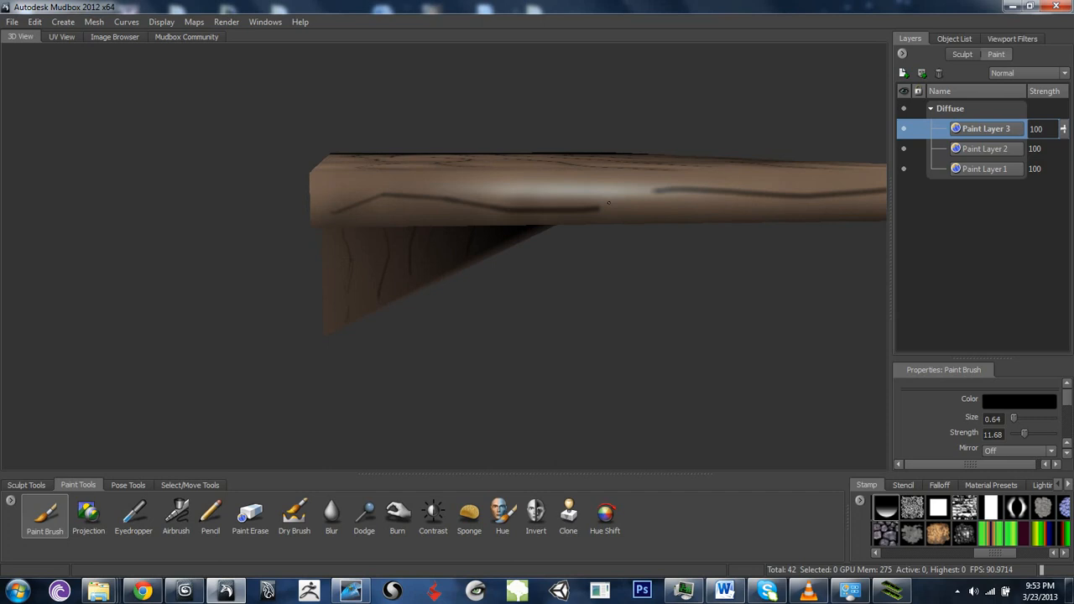
alt+drag(609, 203, 672, 299)
alt+drag(606, 290, 252, 301)
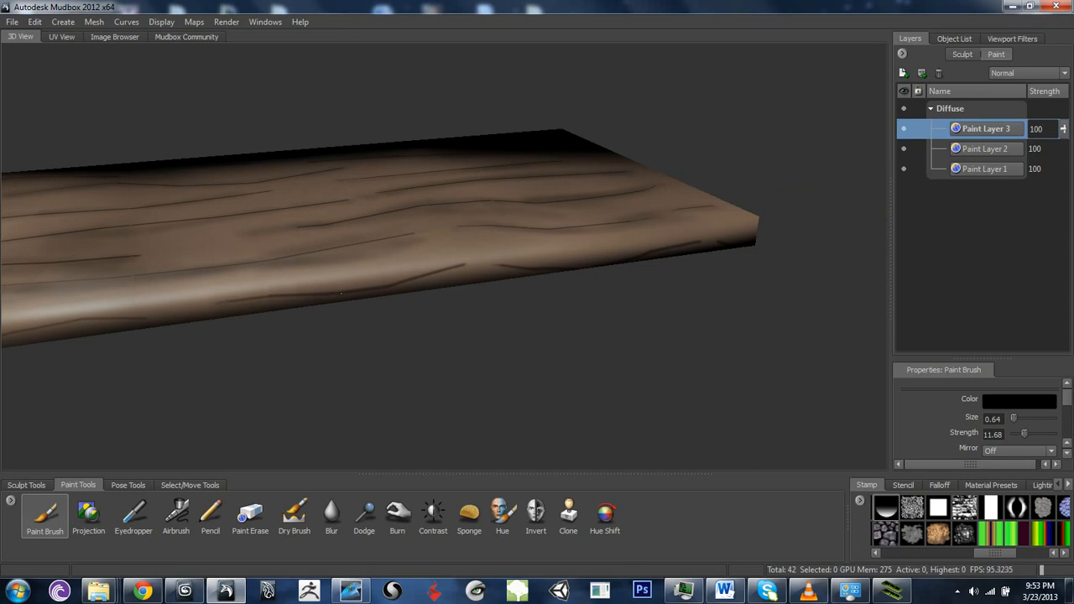
drag(403, 282, 468, 266)
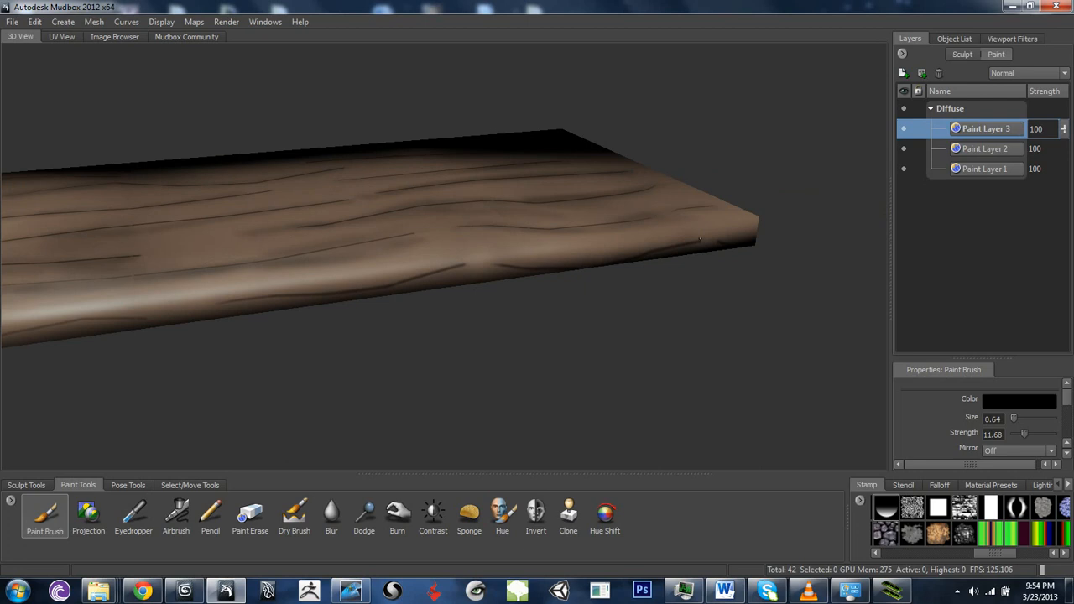
- Brush soft dark shading along the grain lines at the bracket end and middle of the long front edge
alt+drag(700, 239, 833, 316)
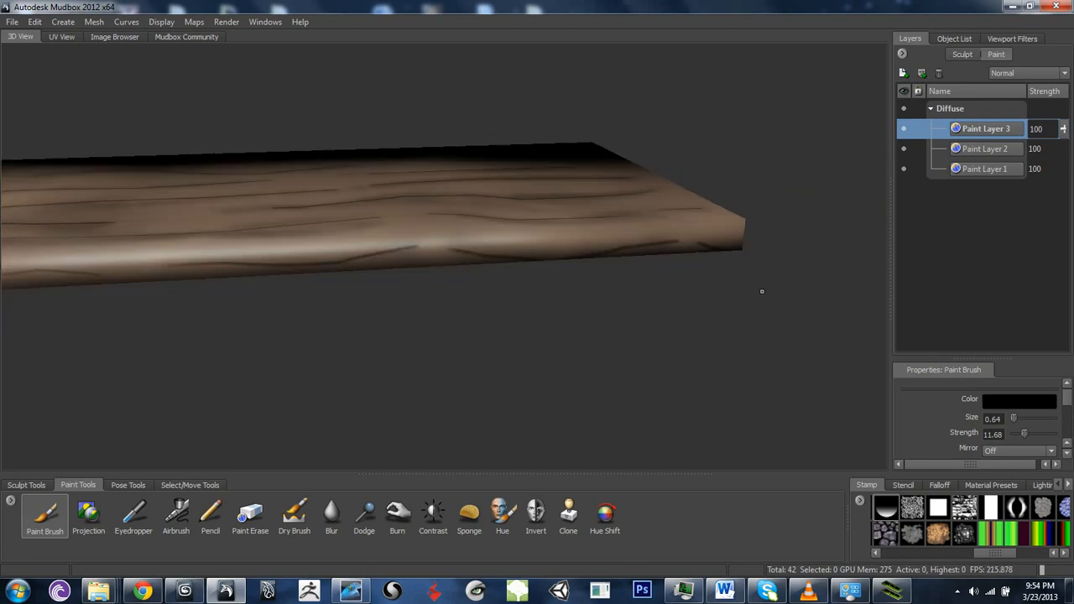
mouse_move(655, 305)
alt+mouse_down()
mouse_move(549, 280)
mouse_move(544, 345)
mouse_move(289, 405)
alt+mouse_up()
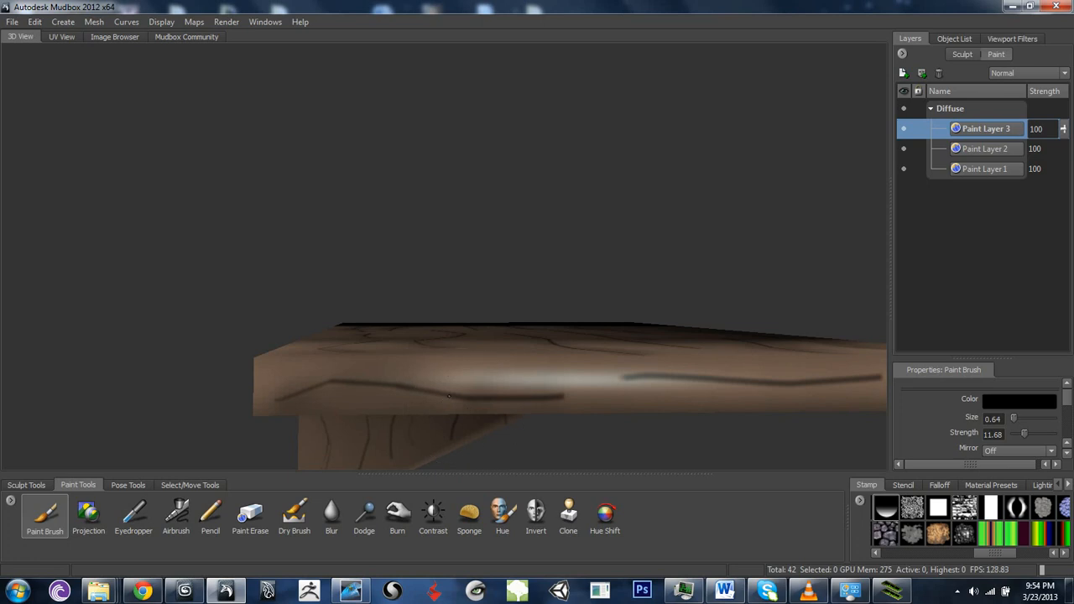
drag(491, 391, 563, 387)
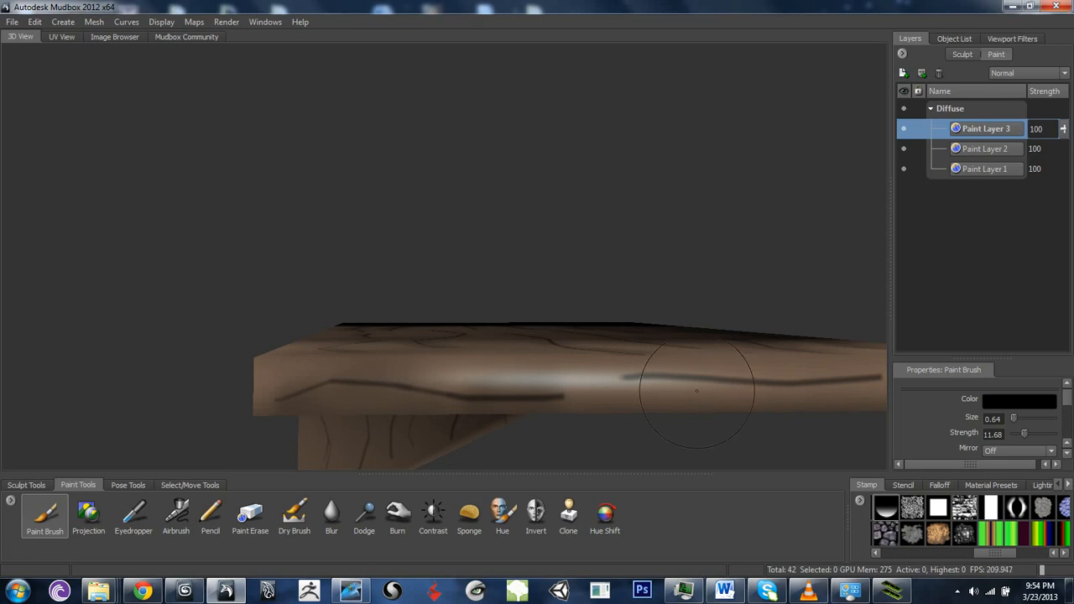
alt+middle_drag(701, 396, 558, 307)
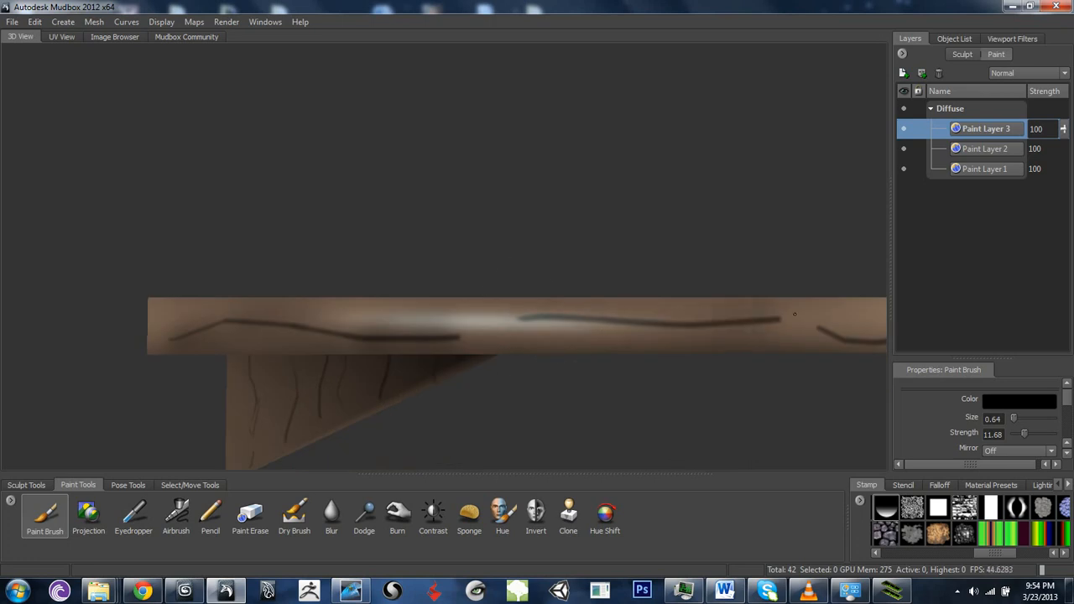
- With brush size 0.25, shade around the short curved grain line at the far end of the long front edge
alt+middle_drag(678, 413, 414, 356)
alt+right_drag(415, 356, 678, 348)
drag(603, 334, 583, 325)
mouse_move(581, 317)
mouse_down()
mouse_move(653, 345)
mouse_move(763, 328)
mouse_up()
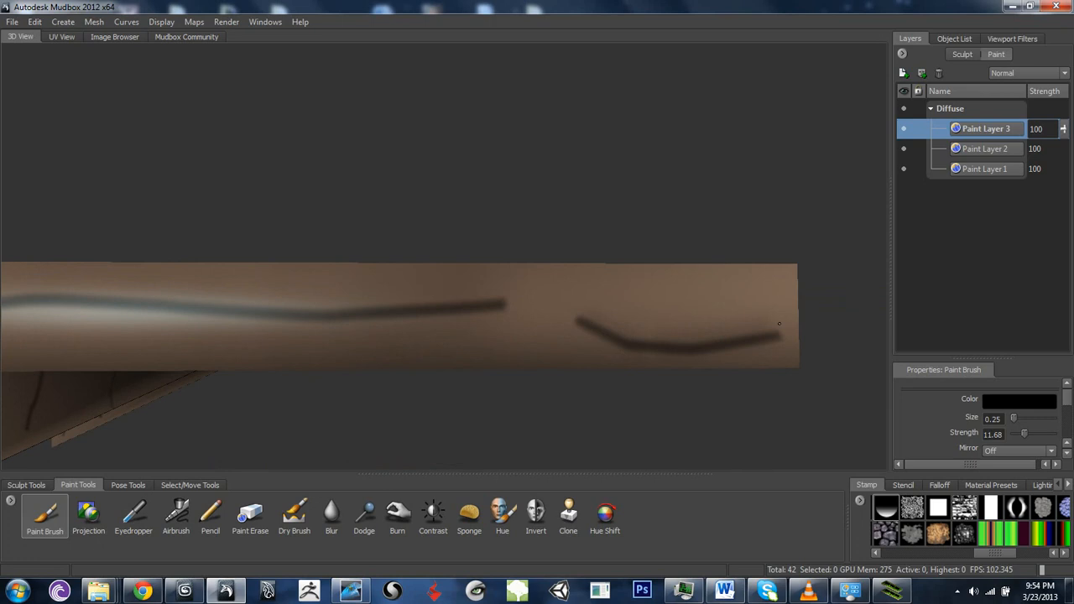
drag(763, 361, 770, 340)
drag(695, 350, 565, 313)
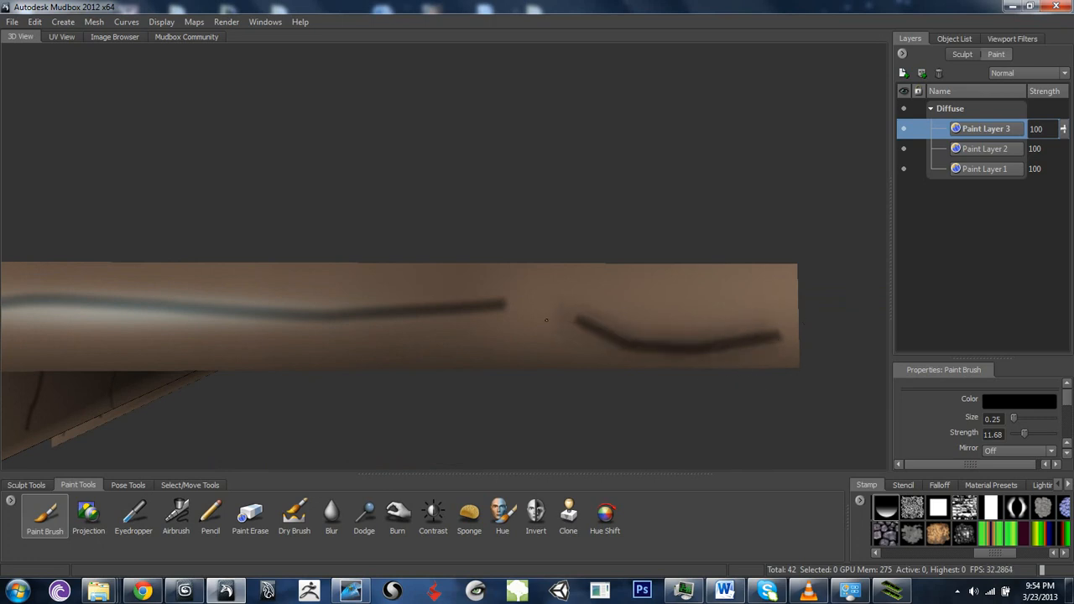
- With brush size 0.58, brush soft dark shading on the underside above the broken grain line nearest the board's edge
alt+drag(623, 389, 617, 328)
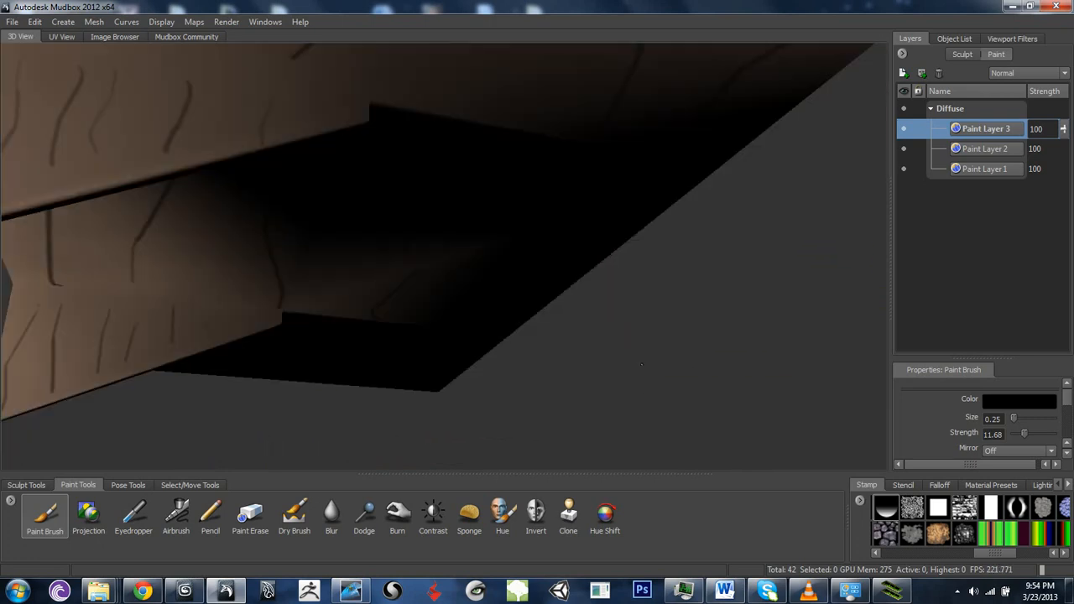
alt+right_drag(616, 327, 546, 312)
alt+drag(546, 311, 635, 254)
mouse_move(635, 254)
alt+right_down()
mouse_move(503, 324)
mouse_move(543, 303)
alt+right_up()
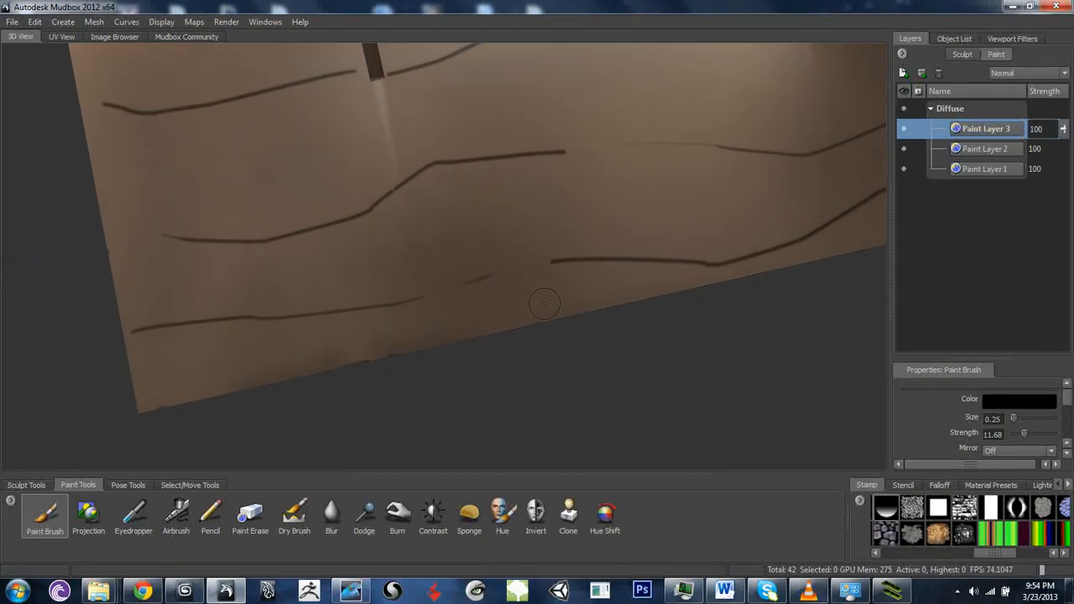
drag(490, 275, 501, 271)
mouse_move(434, 287)
mouse_down()
mouse_move(136, 335)
mouse_move(202, 316)
mouse_move(379, 311)
mouse_move(518, 265)
mouse_move(720, 253)
mouse_up()
- Brush soft dark shading above the long wavy grain line running along the underside's outer edge
alt+middle_drag(727, 234, 515, 307)
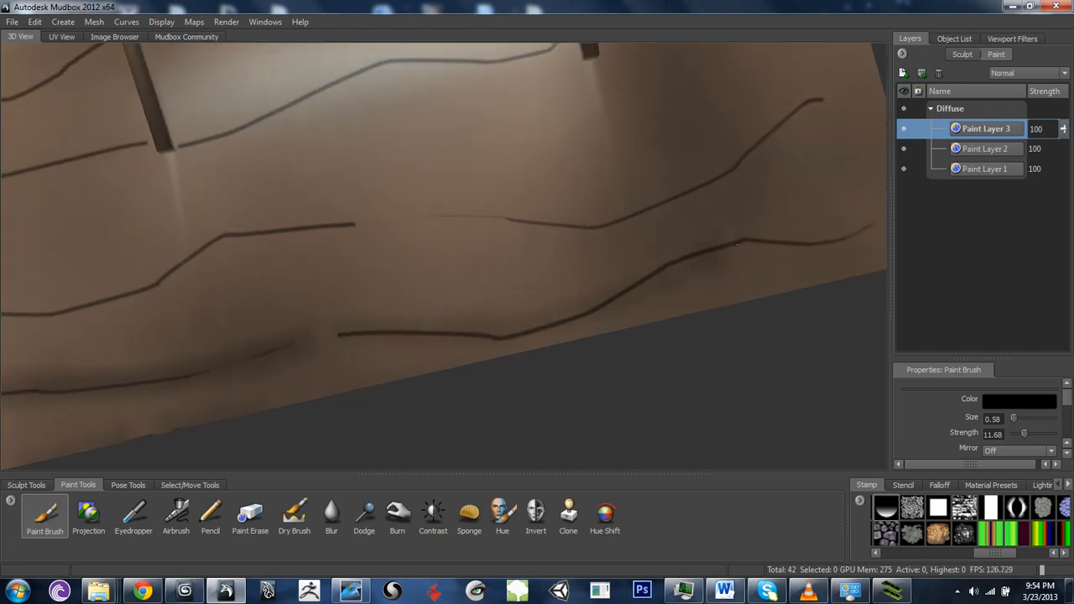
drag(737, 244, 879, 229)
mouse_move(755, 231)
mouse_down()
mouse_move(815, 215)
mouse_move(855, 221)
mouse_up()
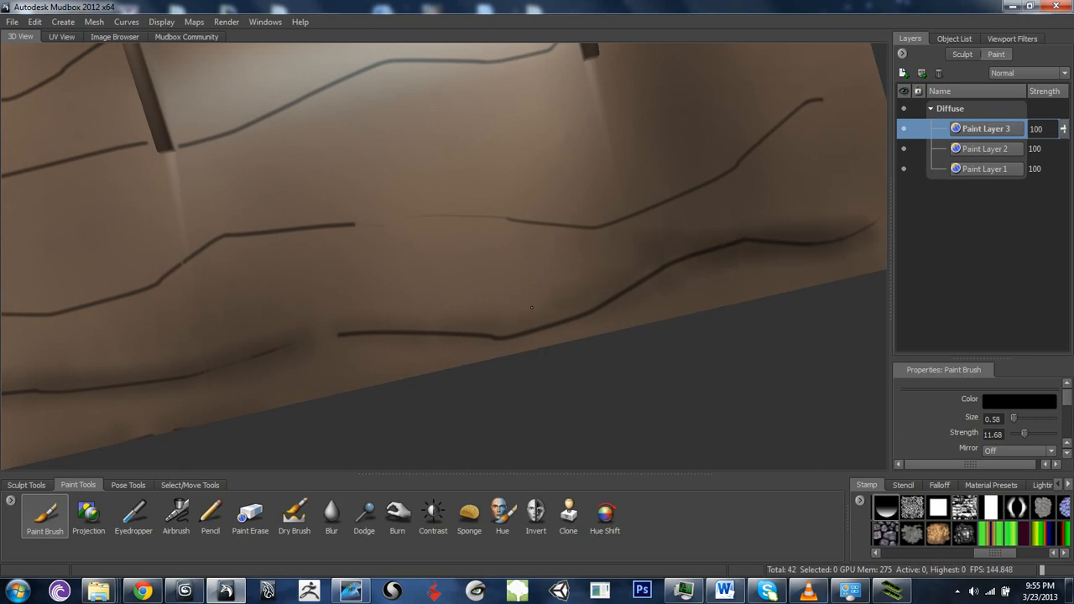
drag(439, 326, 355, 314)
- Brush soft dark shading above the second row of grain lines from the underside's outer edge
alt+middle_drag(565, 189, 549, 259)
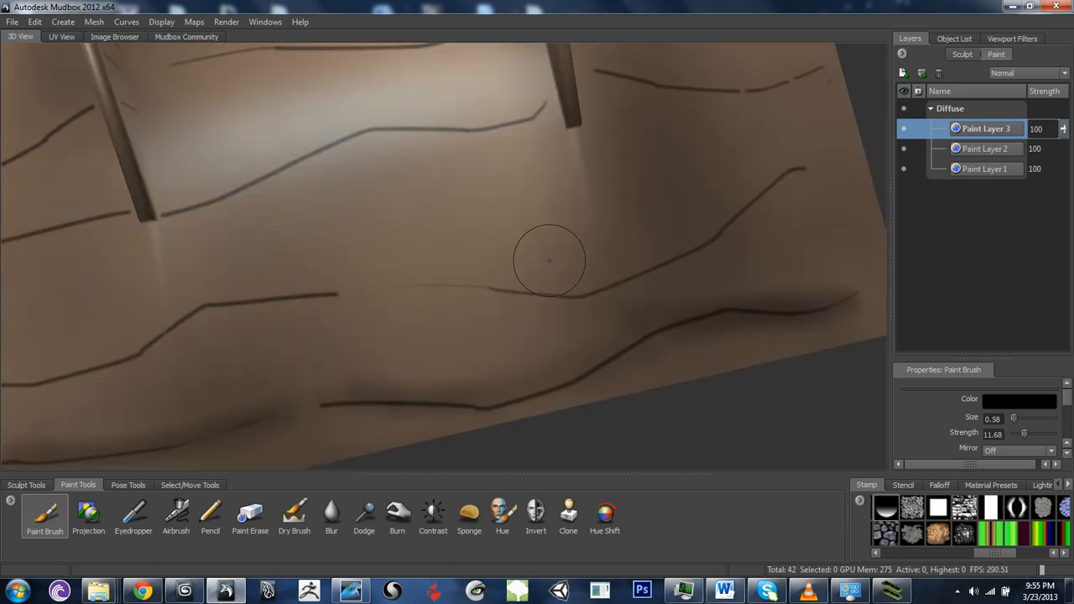
alt+right_drag(565, 301, 464, 280)
drag(378, 289, 532, 273)
drag(467, 275, 541, 282)
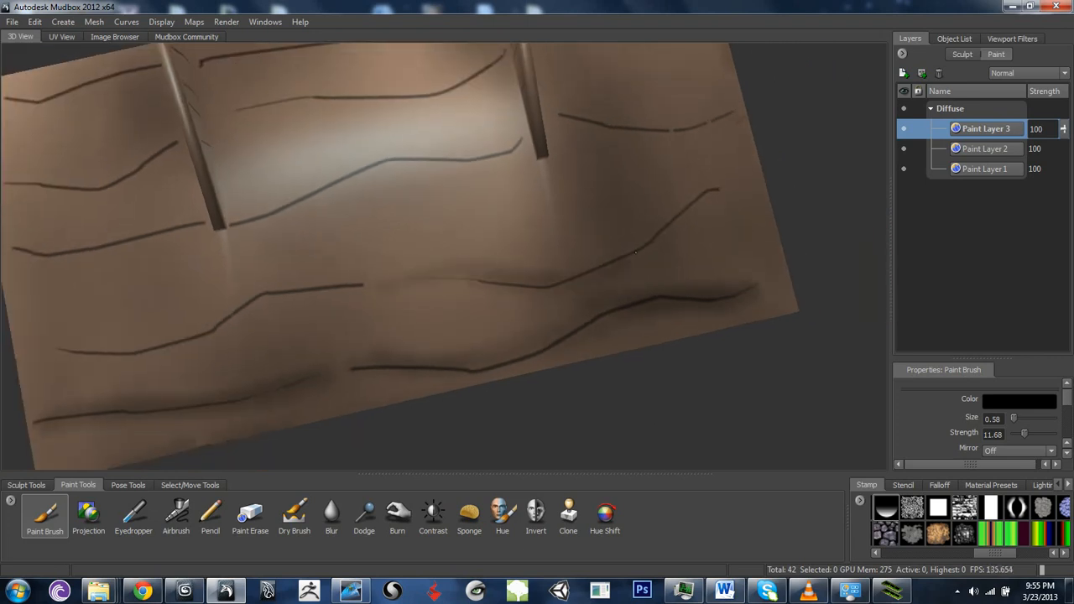
drag(651, 242, 737, 178)
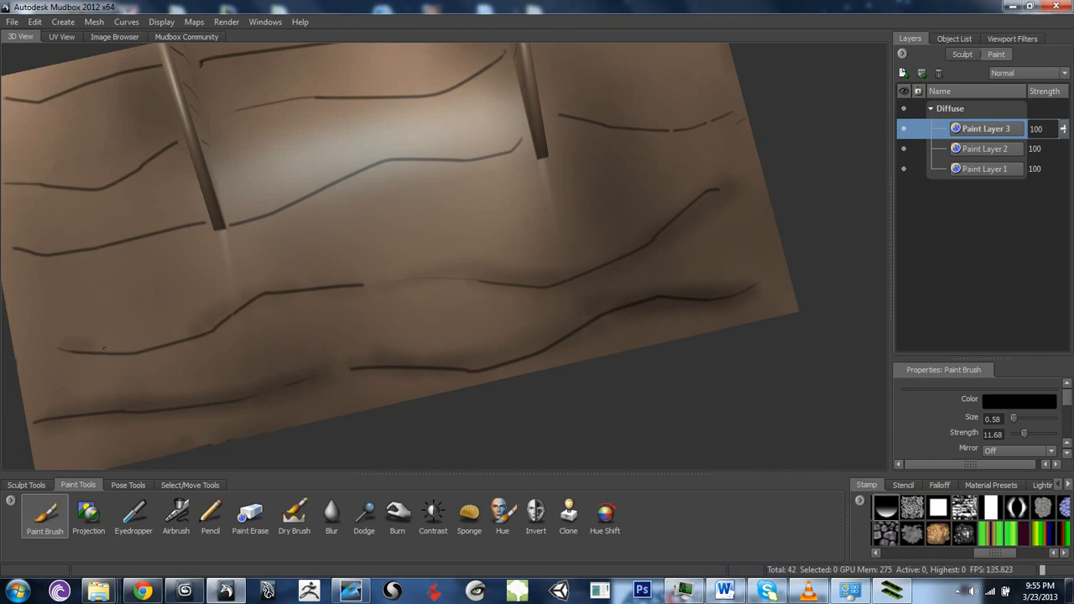
- Brush soft dark shading along the grain lines on the underside between and beside the bracket tips
alt+drag(336, 264, 376, 288)
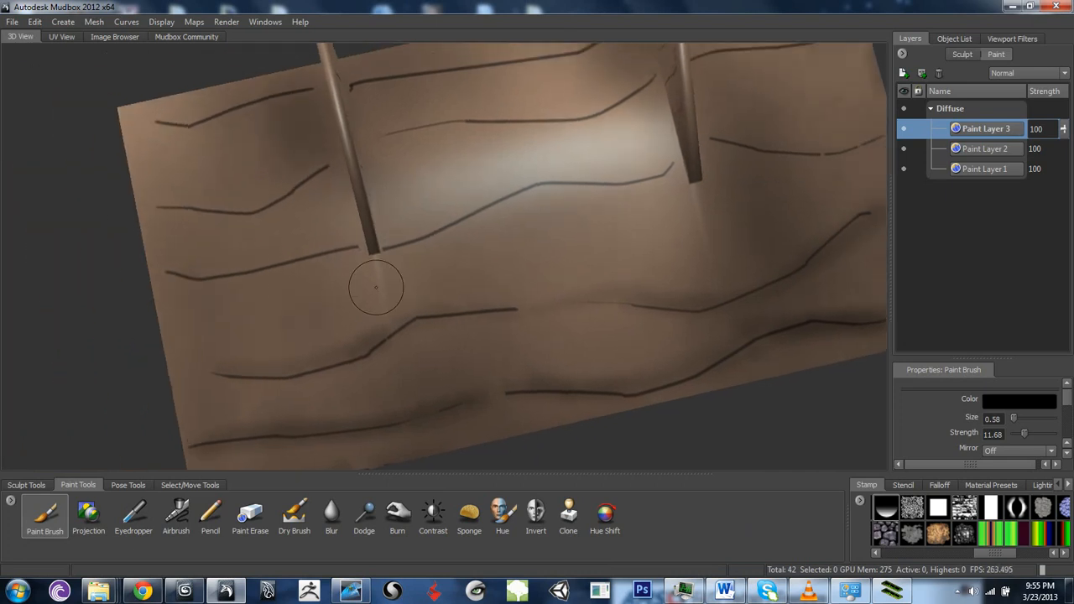
alt+right_drag(299, 290, 458, 302)
mouse_move(372, 236)
mouse_down()
mouse_move(587, 159)
mouse_move(760, 125)
mouse_up()
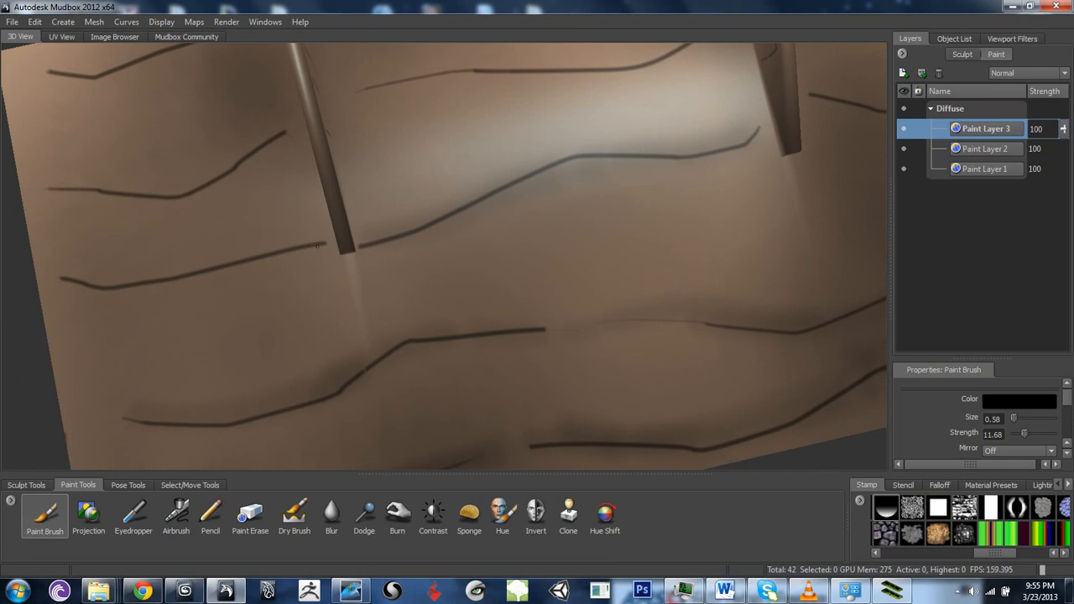
mouse_move(319, 245)
mouse_down()
mouse_move(106, 288)
mouse_move(63, 279)
mouse_up()
- Brush soft dark shading above the short rising grain line between the underside's end edge and the bracket
mouse_move(140, 230)
alt+middle_down()
mouse_move(219, 232)
mouse_move(293, 265)
alt+middle_up()
mouse_move(195, 224)
mouse_down()
mouse_move(346, 220)
mouse_move(429, 166)
mouse_up()
alt+middle_drag(427, 191, 536, 303)
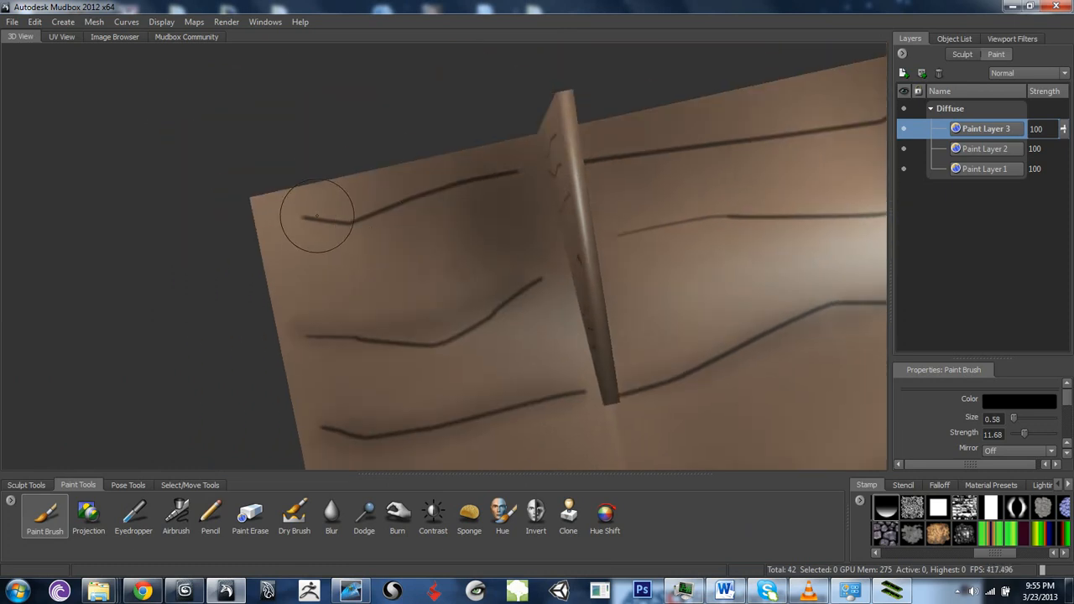
- Brush soft dark shading along the underside's grain lines nearest the outer edge, from the end section across the span between the brackets
mouse_move(315, 216)
mouse_down()
mouse_move(406, 211)
mouse_move(520, 174)
mouse_up()
alt+middle_drag(535, 172, 245, 218)
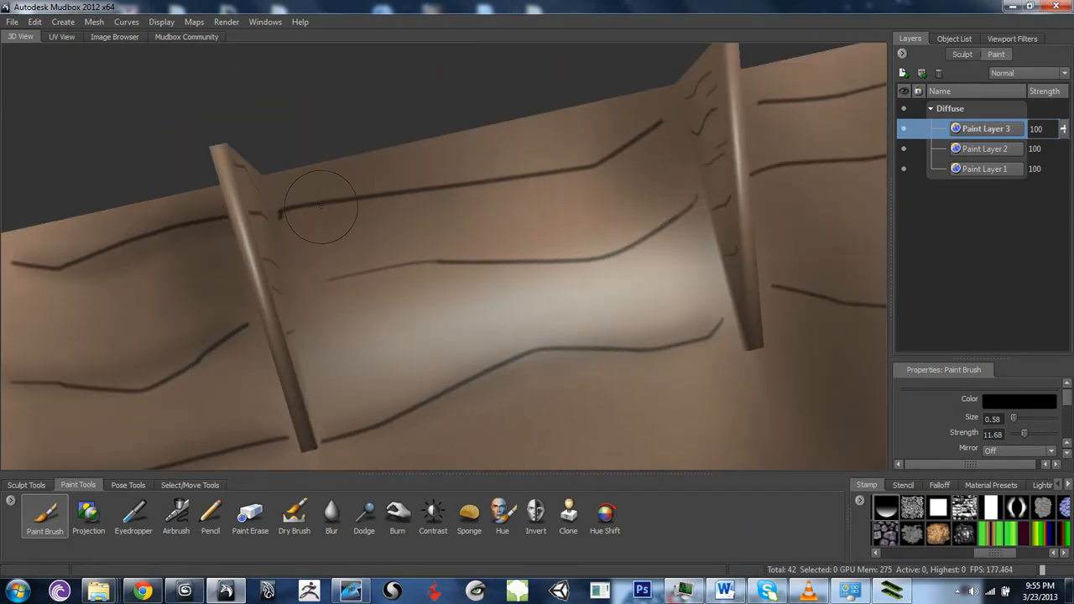
mouse_move(298, 211)
mouse_down()
mouse_move(519, 172)
mouse_move(621, 144)
mouse_move(652, 117)
mouse_up()
mouse_move(592, 258)
mouse_down()
mouse_move(676, 224)
mouse_move(709, 189)
mouse_move(594, 257)
mouse_move(392, 270)
mouse_move(330, 287)
mouse_up()
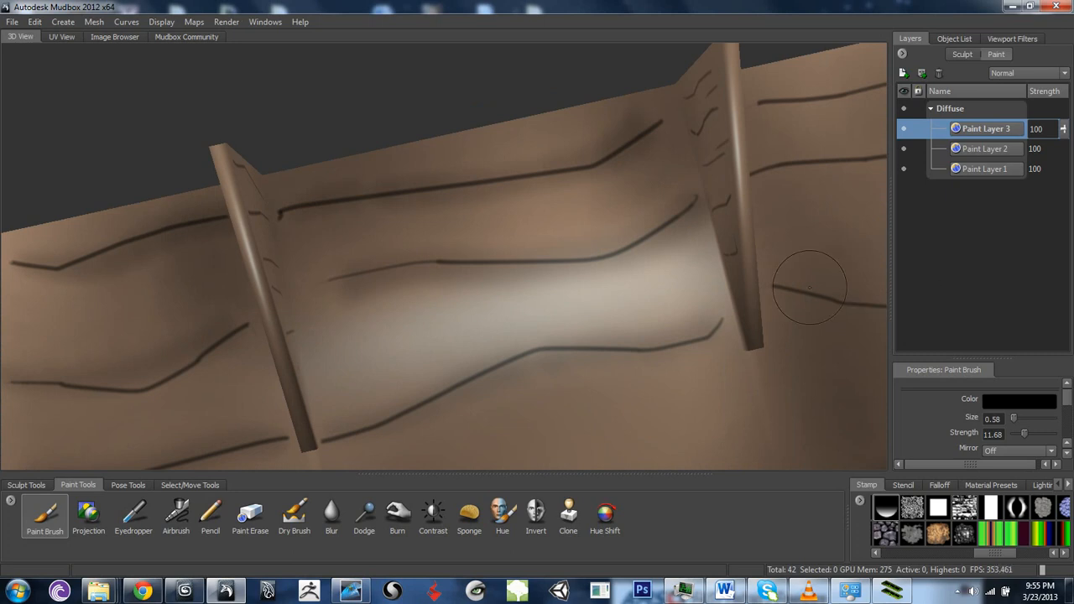
- Shade above the broken wavy grain line on the underside beyond the second bracket, and reduce the brush size to 0.47
alt+drag(830, 282, 554, 325)
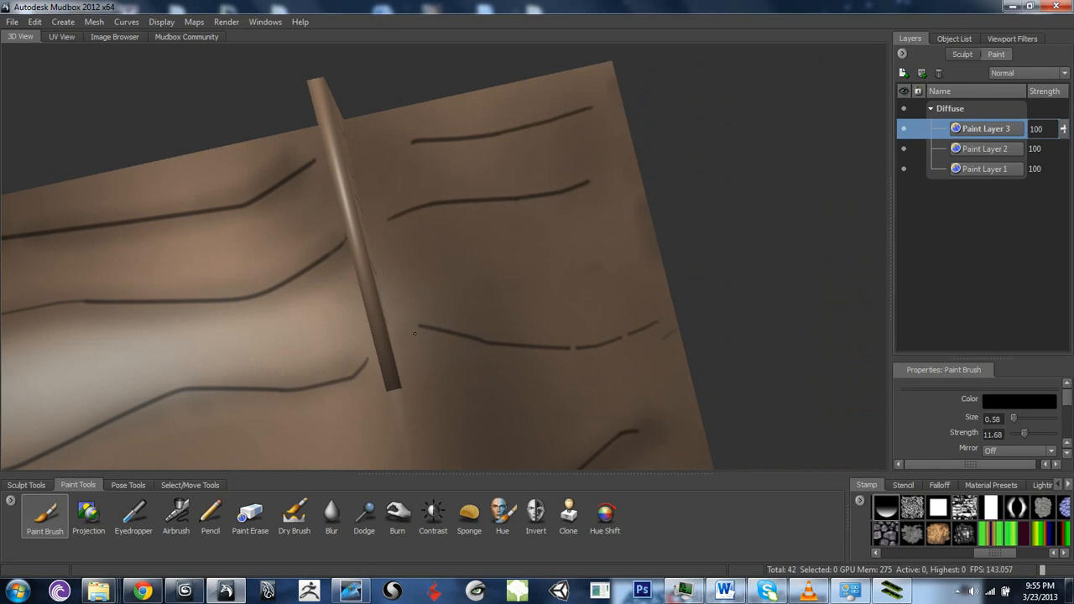
mouse_move(497, 345)
mouse_down()
mouse_move(570, 344)
mouse_move(661, 303)
mouse_up()
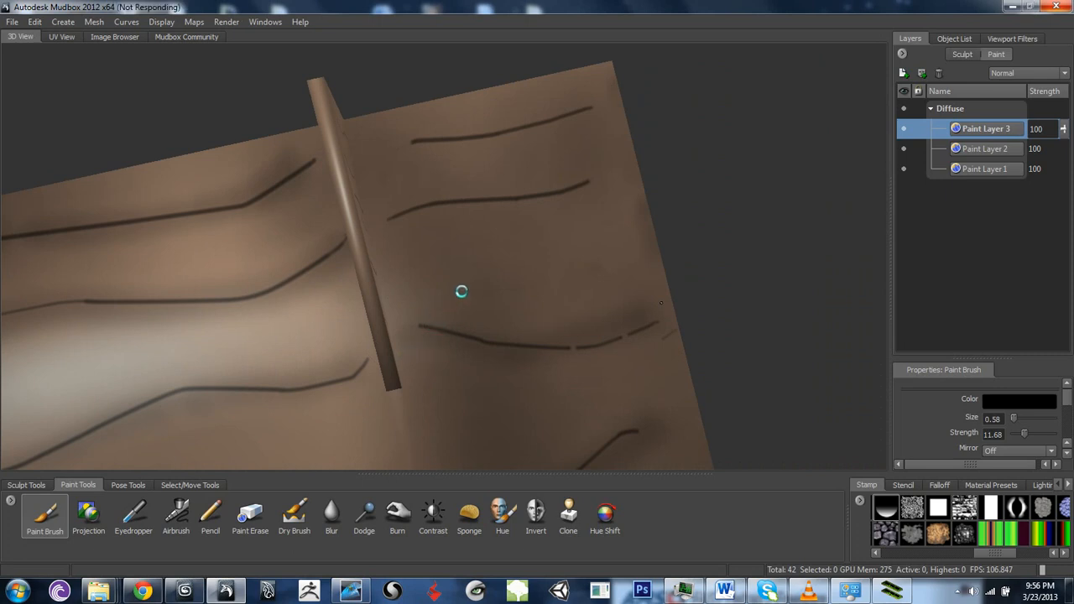
key(super+d)
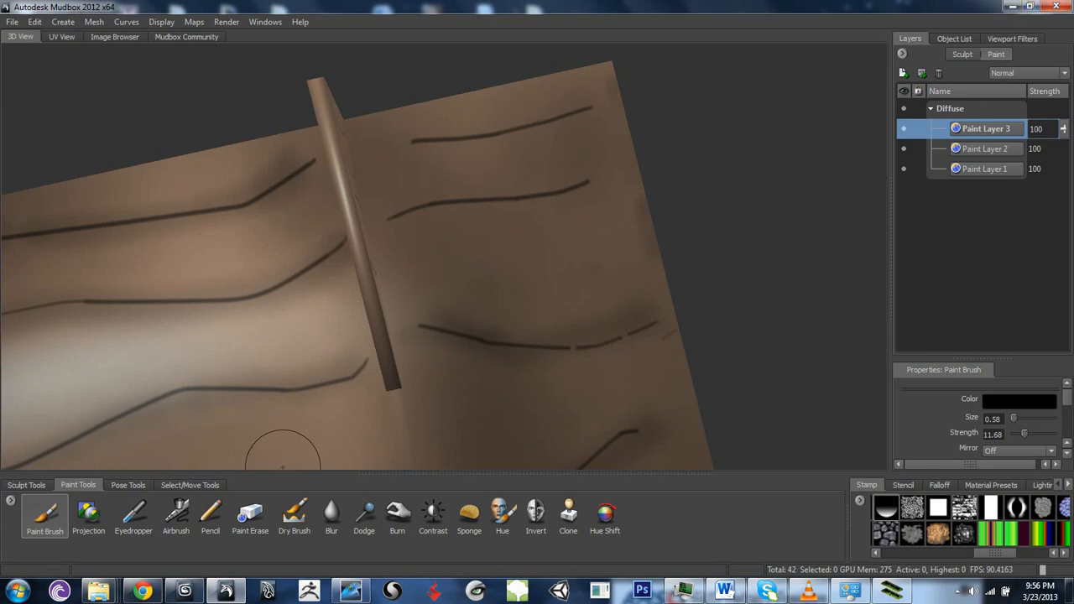
key(b)
drag(402, 226, 396, 226)
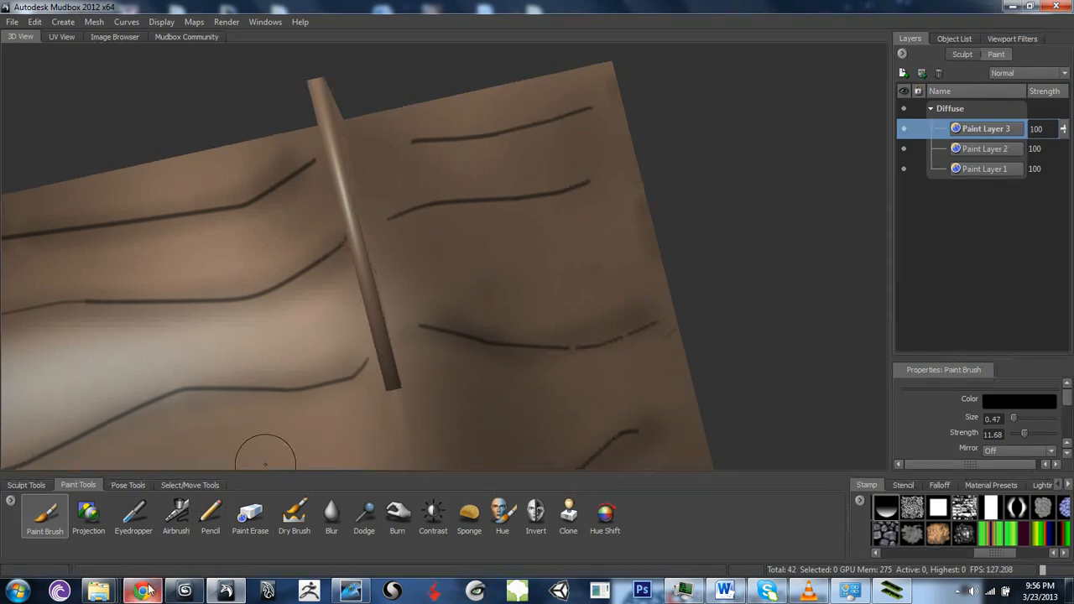
- Switch to the Chrome browser window and close it
click(142, 592)
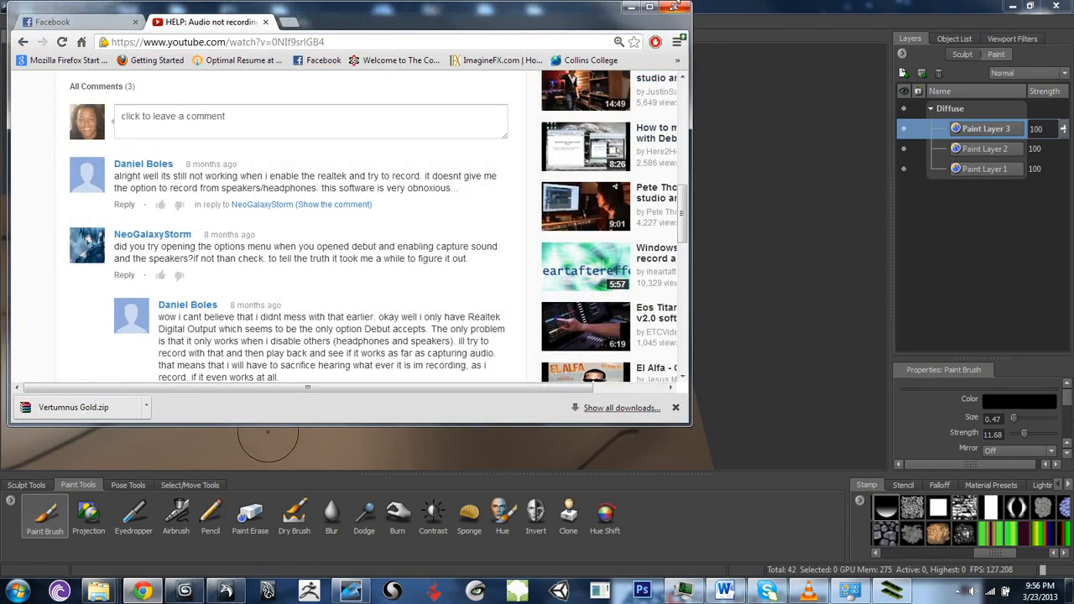
click(675, 7)
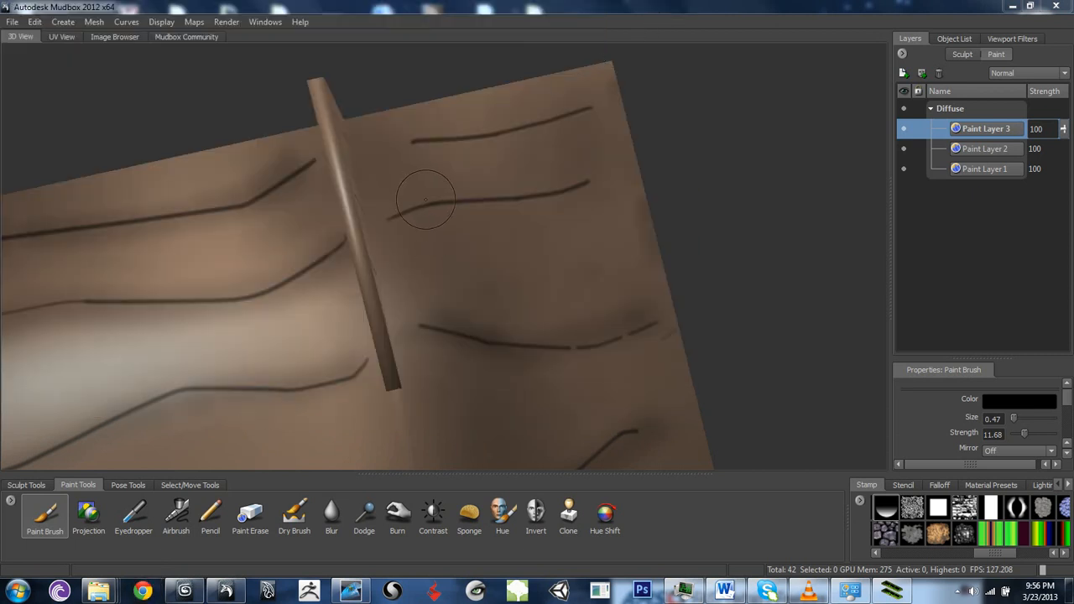
- Brush soft dark shading along the two short grain lines near the underside's outer edge, beyond the second bracket
drag(396, 217, 430, 200)
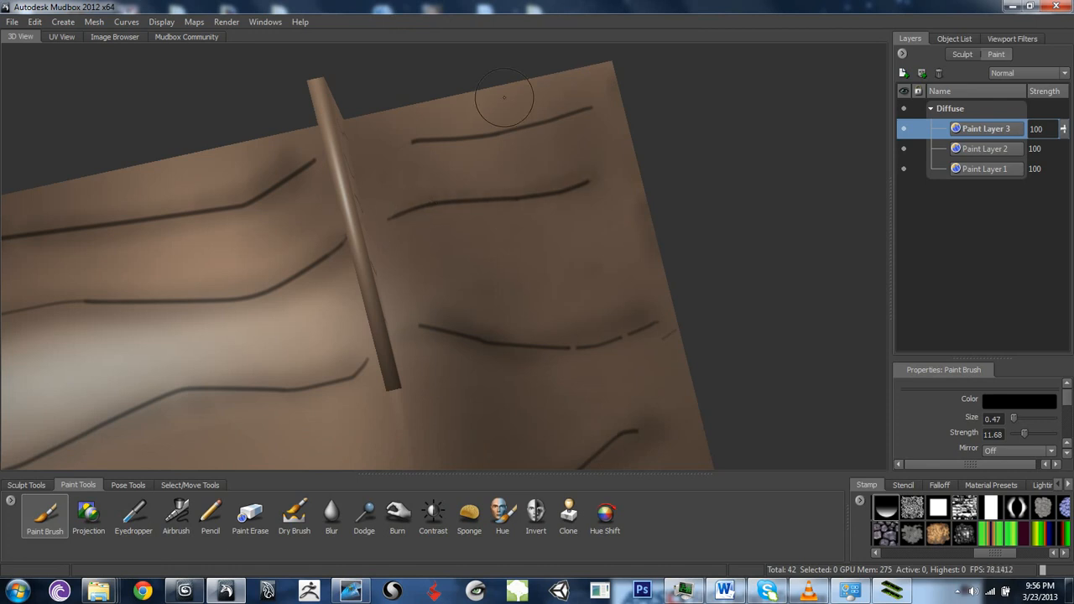
drag(419, 140, 608, 102)
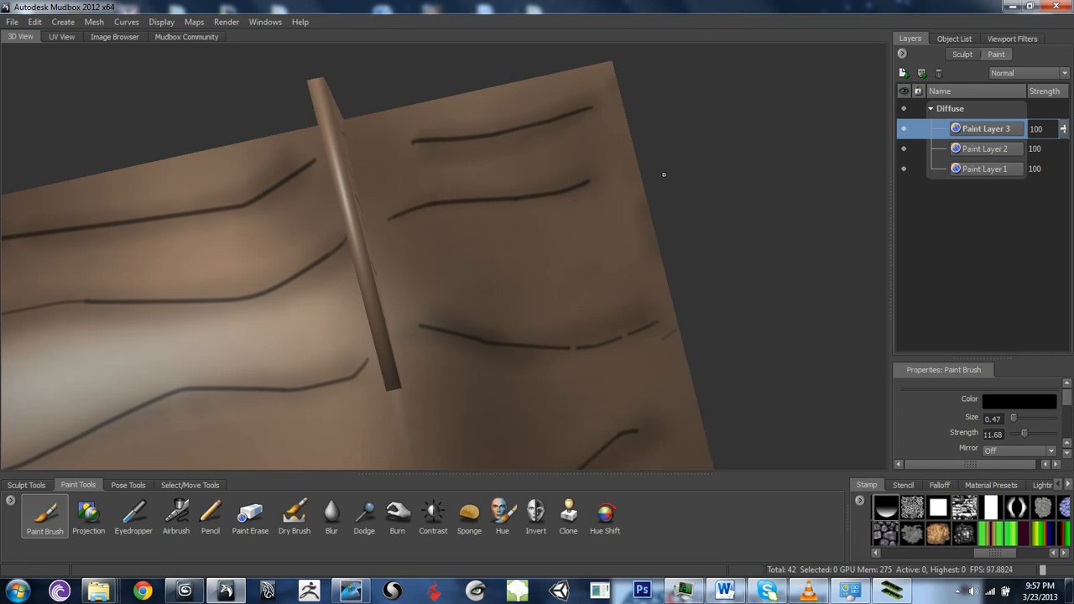
- Brush soft dark shading along the vertical grain lines on the side face of the nearest bracket
alt+drag(663, 174, 428, 225)
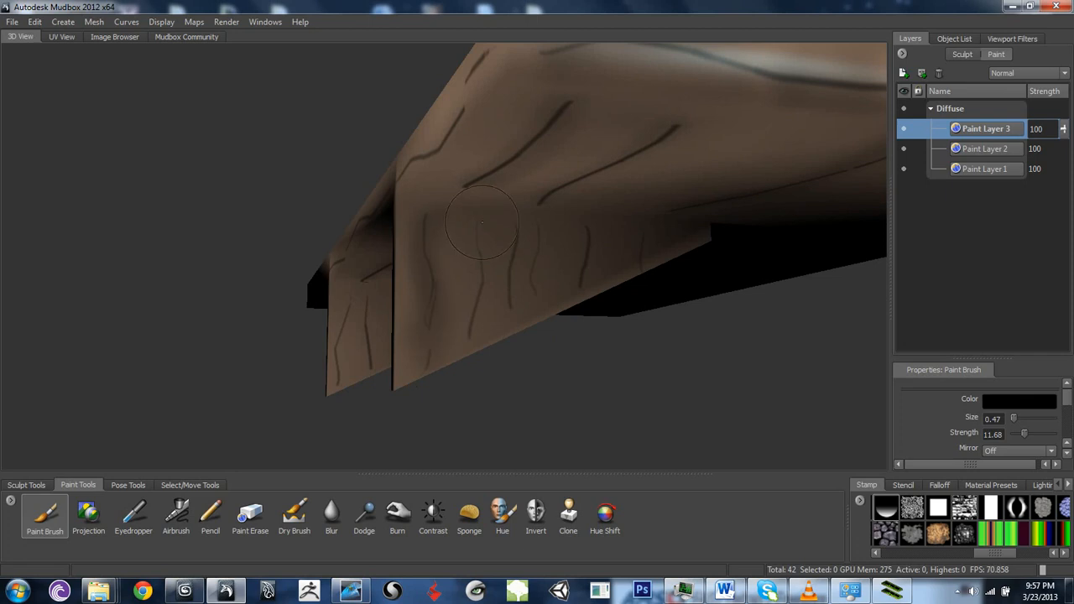
drag(478, 245, 470, 338)
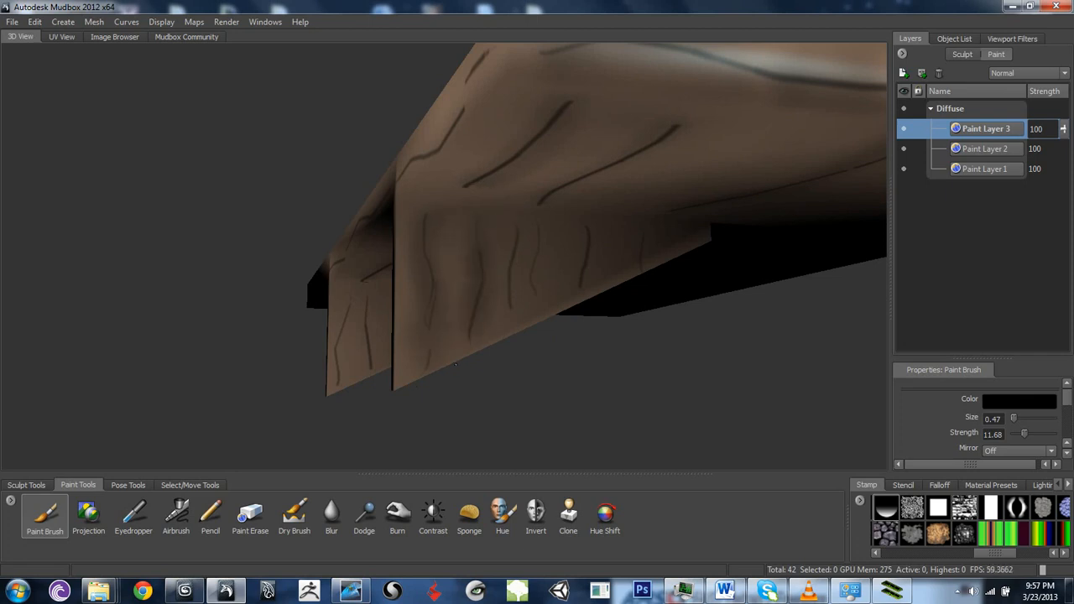
drag(512, 223, 509, 311)
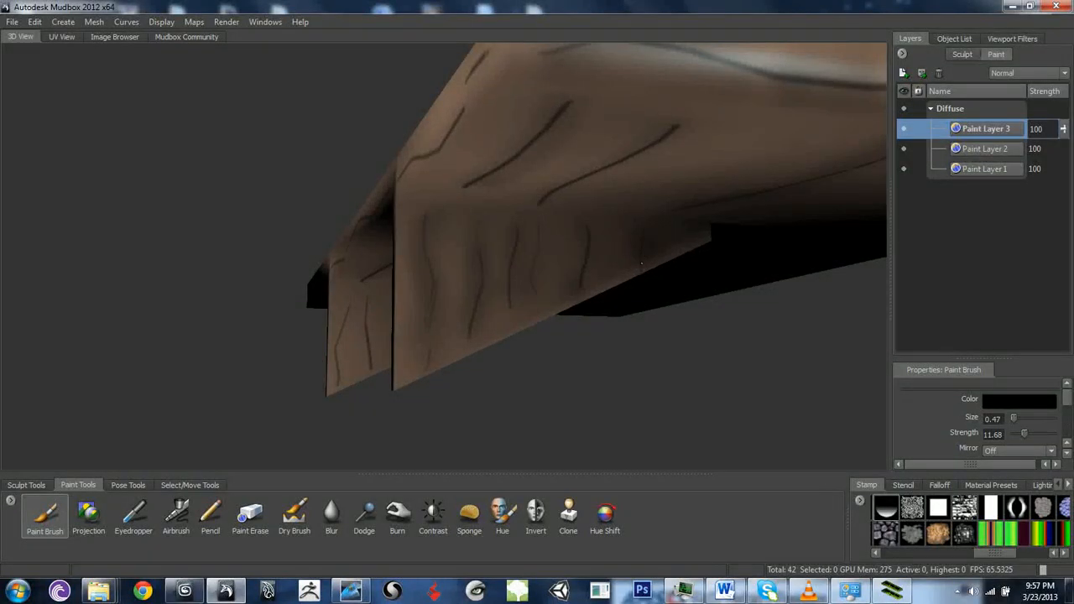
- Enlarge the brush to 0.69 and shade beside the vertical grain lines on the bracket's lighter side face at the shelf's opposite end
alt+drag(316, 411, 735, 385)
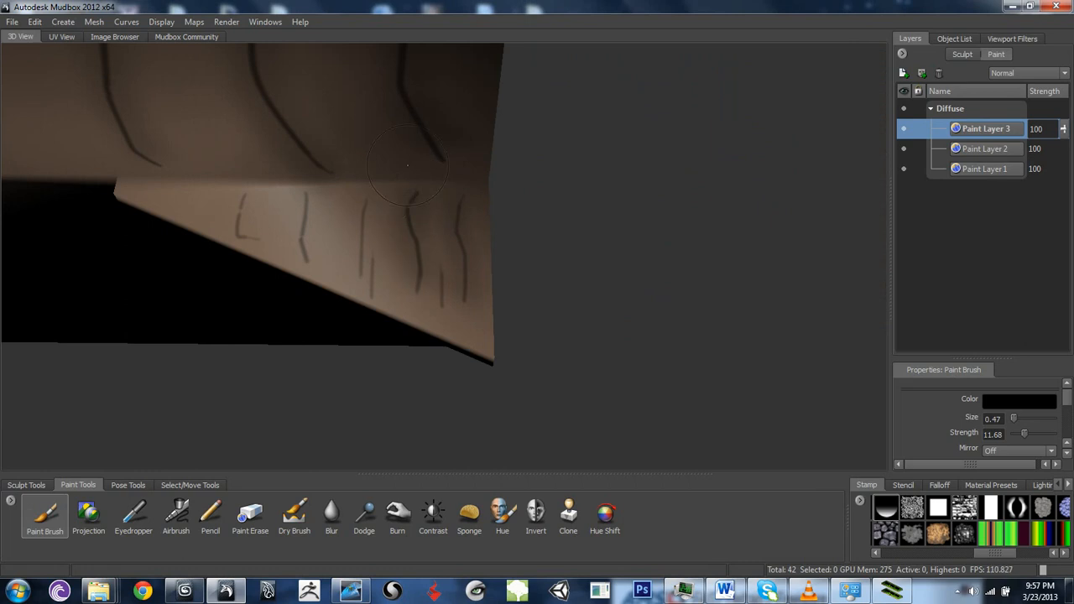
mouse_move(333, 214)
mouse_down()
mouse_move(350, 214)
mouse_move(339, 214)
mouse_up()
drag(240, 204, 285, 237)
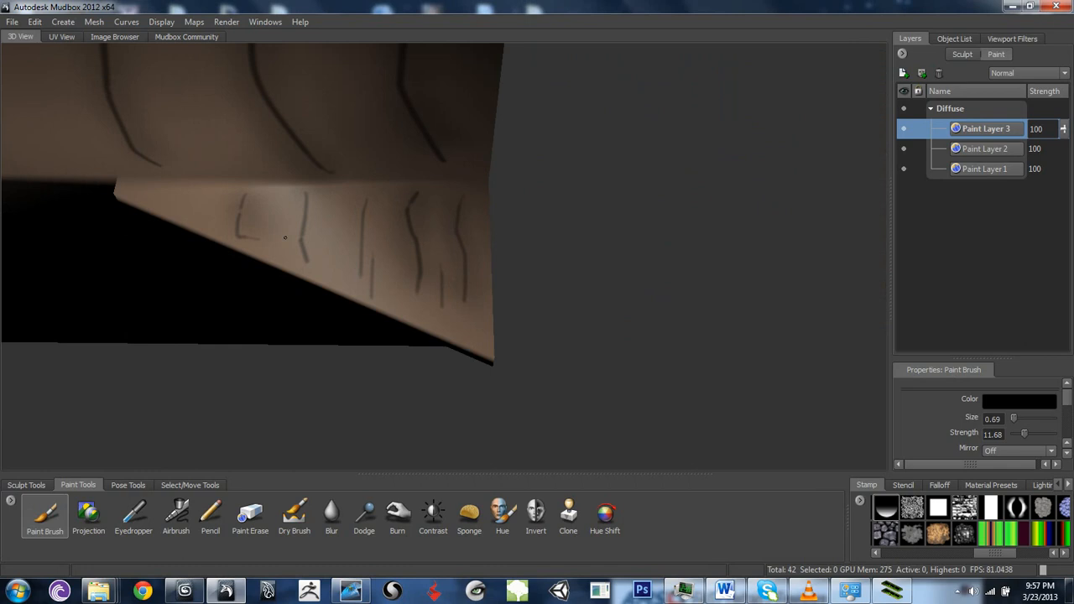
drag(316, 207, 312, 262)
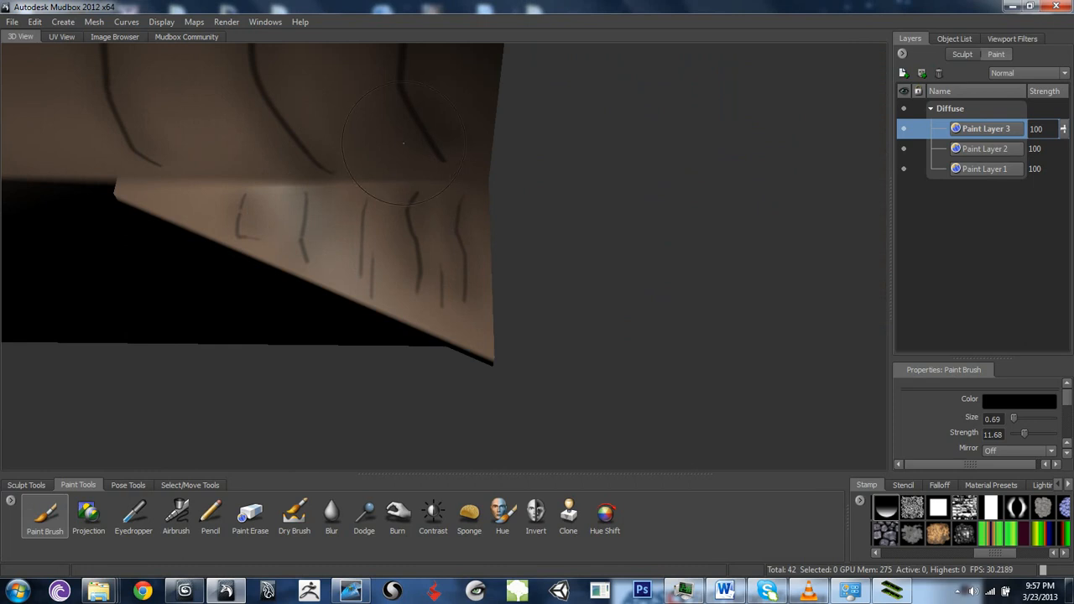
drag(364, 198, 383, 307)
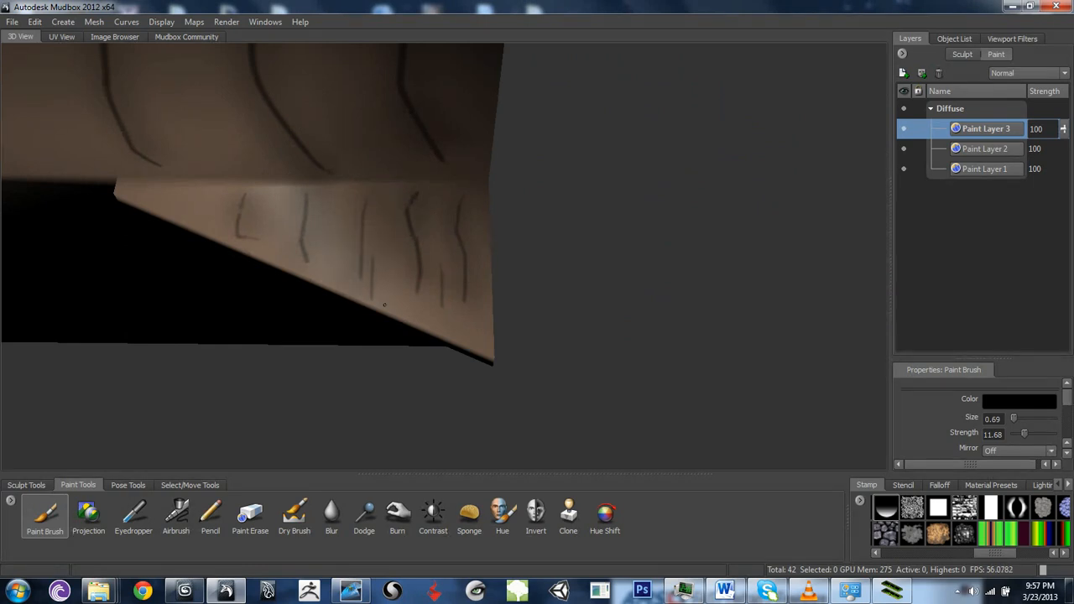
- Brush soft dark shading along the grain lines on the matching side face of the other bracket
alt+right_drag(588, 265, 403, 252)
mouse_move(402, 251)
alt+mouse_down()
mouse_move(424, 252)
mouse_move(432, 289)
mouse_move(443, 240)
alt+mouse_up()
drag(461, 152, 481, 222)
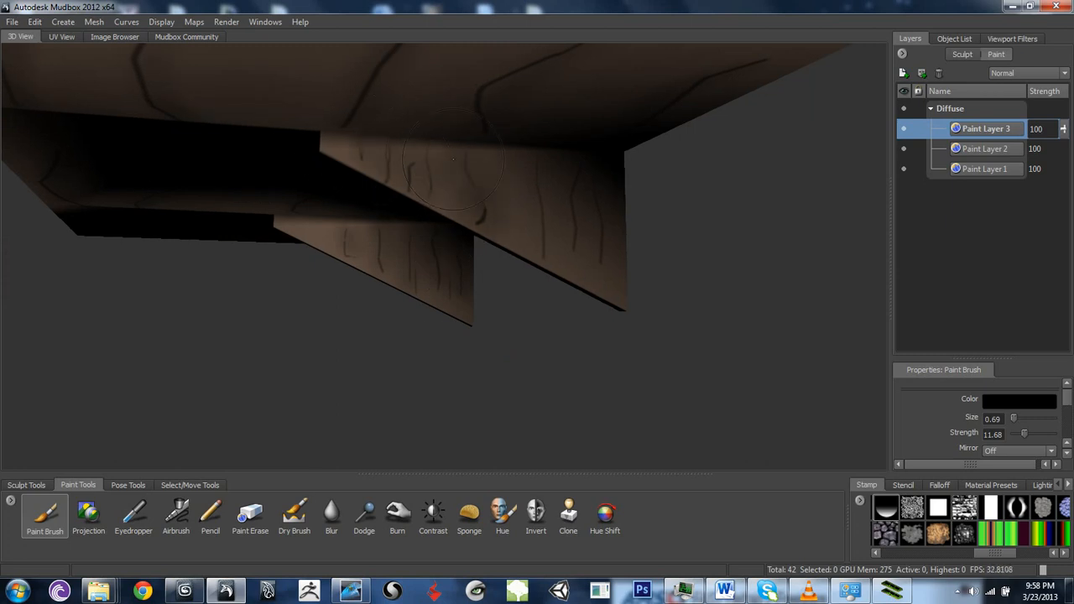
drag(587, 168, 592, 184)
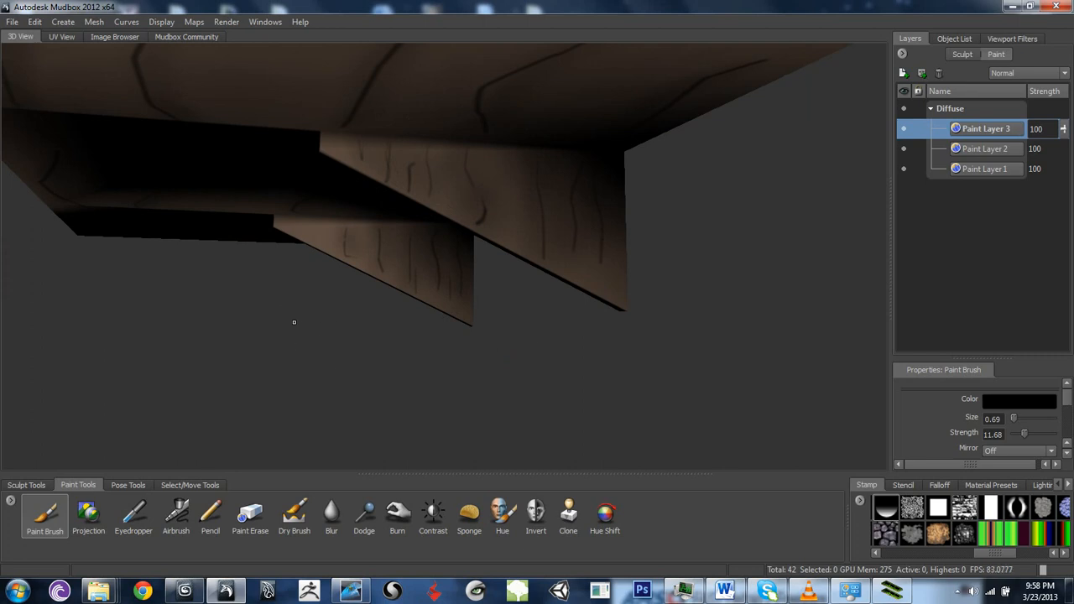
- Brush soft dark shading along the grain lines on the shelf's thin front edge and adjoining end edge
mouse_move(293, 322)
alt+mouse_down()
mouse_move(544, 333)
mouse_move(430, 315)
mouse_move(457, 281)
alt+mouse_up()
drag(427, 246, 827, 238)
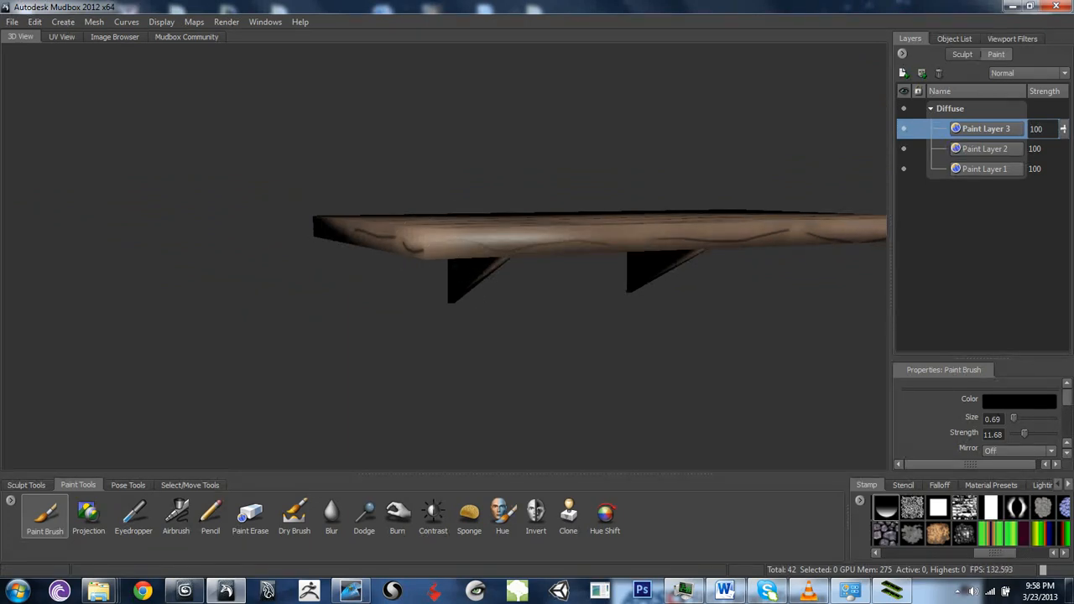
alt+middle_drag(634, 261, 577, 267)
mouse_move(603, 294)
alt+mouse_down()
mouse_move(515, 267)
mouse_move(691, 260)
alt+mouse_up()
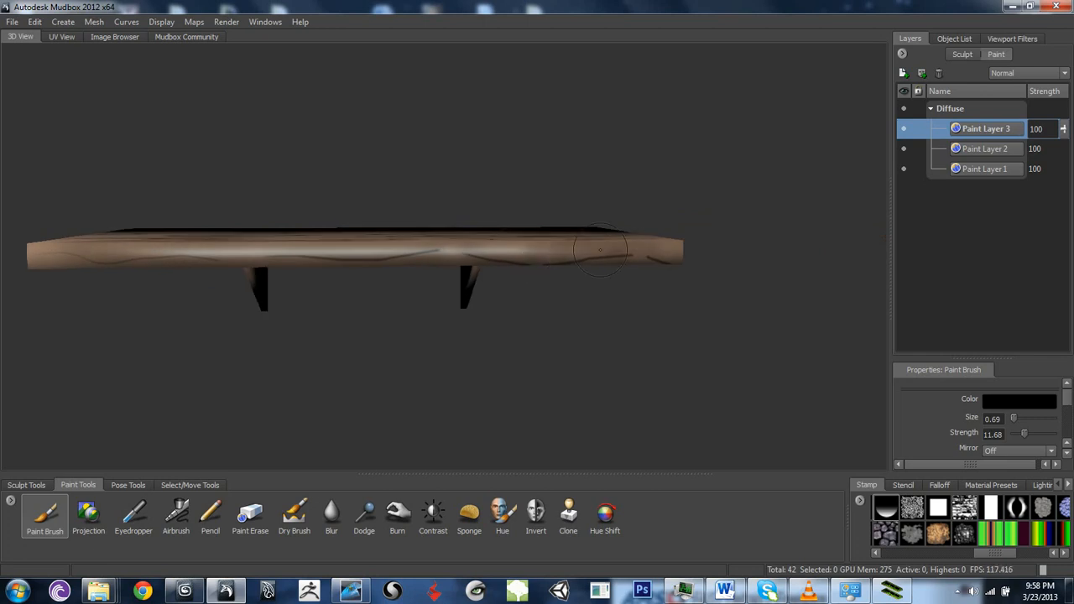
alt+drag(629, 252, 428, 286)
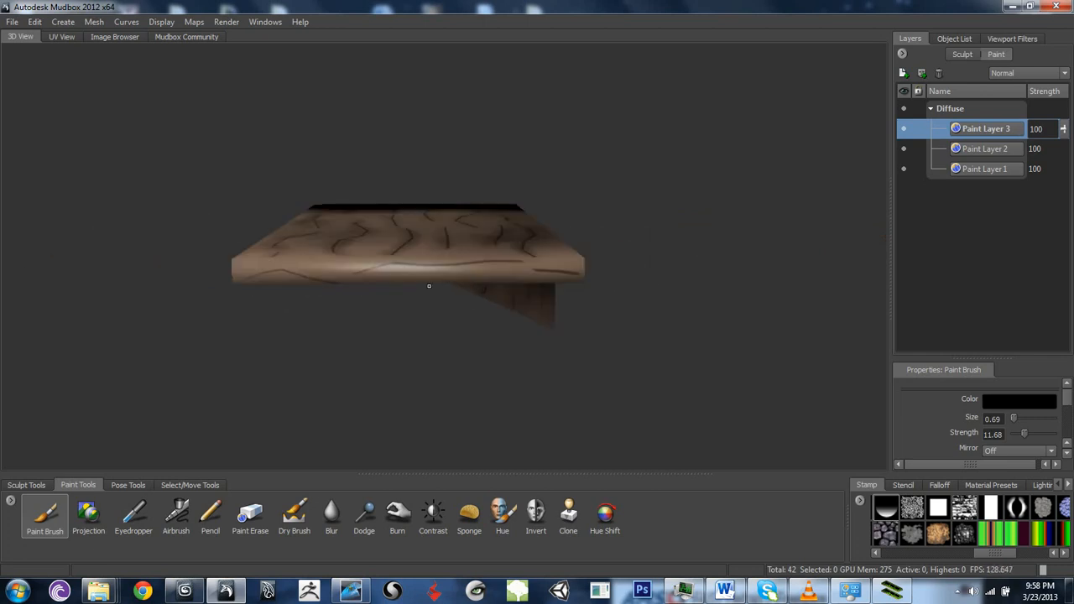
mouse_move(269, 272)
mouse_down()
mouse_move(585, 268)
mouse_move(668, 355)
mouse_move(463, 307)
mouse_up()
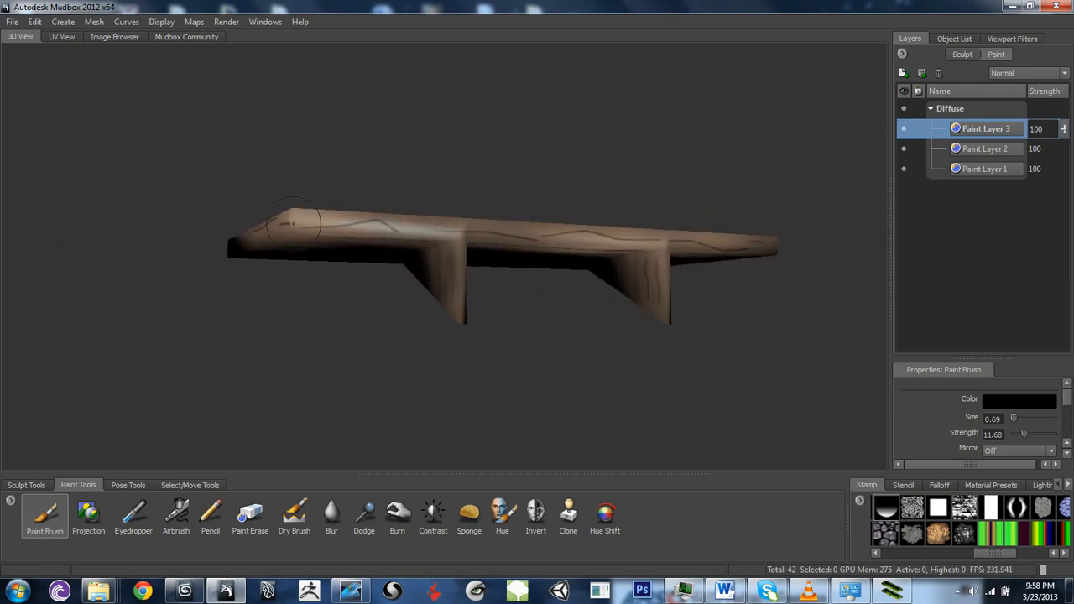
- Brush soft dark shading along the grain lines on the shelf's bracket-side long edge and its remaining thin edges
drag(293, 222, 758, 250)
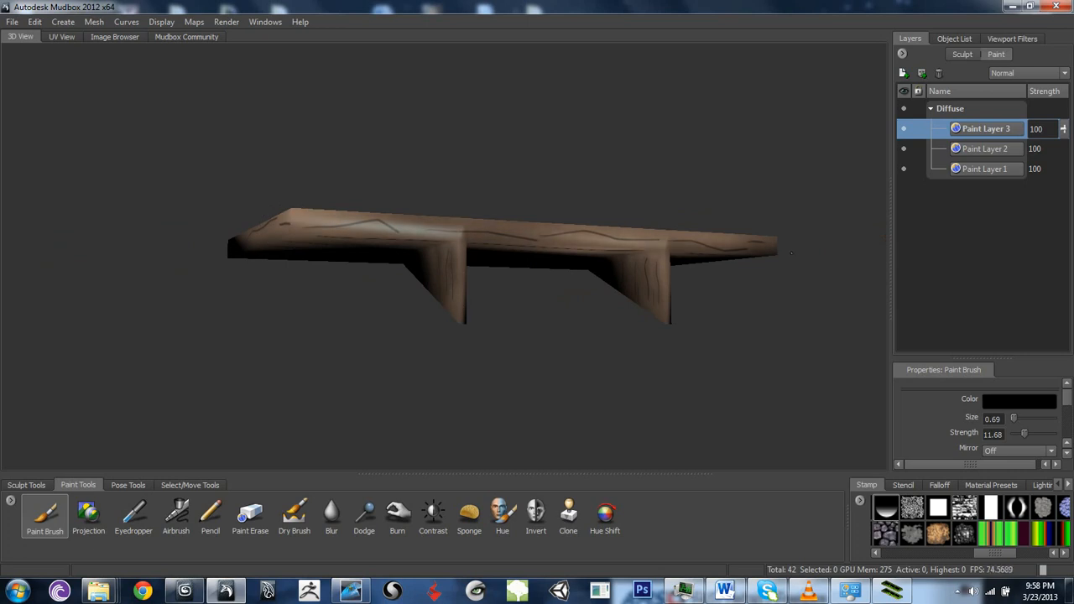
mouse_move(717, 313)
alt+mouse_down()
mouse_move(440, 243)
mouse_move(743, 247)
alt+mouse_up()
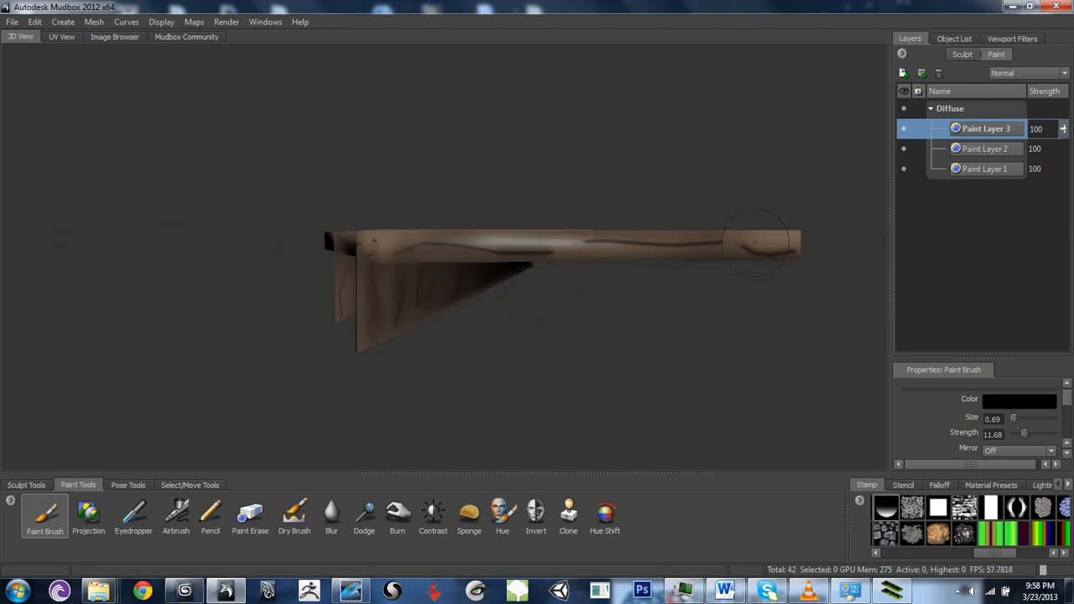
alt+drag(821, 246, 252, 335)
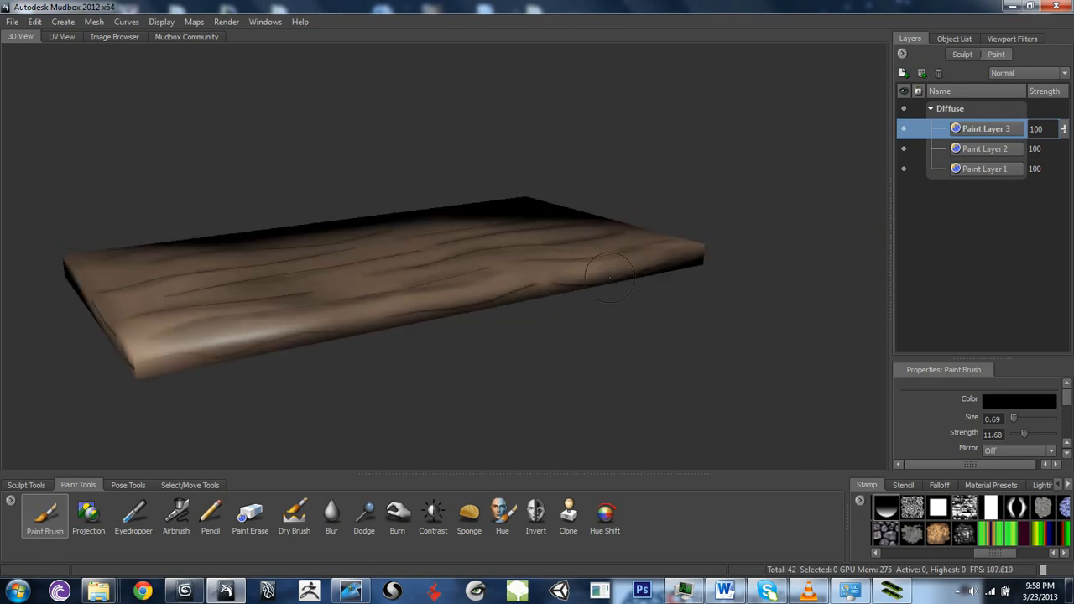
mouse_move(168, 362)
mouse_down()
mouse_move(190, 357)
mouse_move(148, 364)
mouse_move(183, 349)
mouse_move(403, 318)
mouse_move(587, 336)
mouse_move(736, 329)
mouse_move(650, 292)
mouse_move(403, 275)
mouse_up()
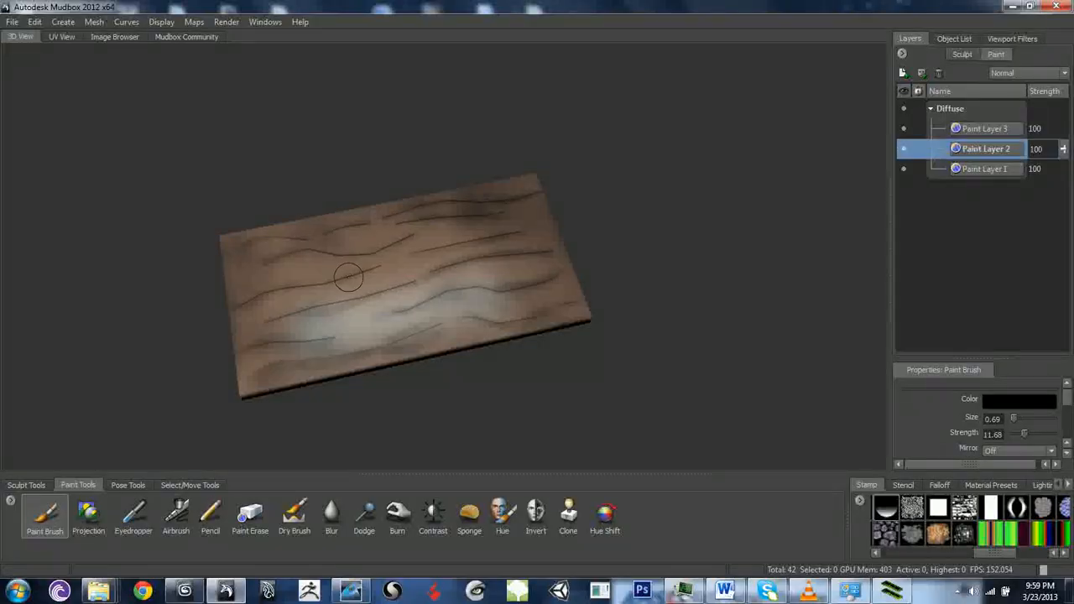
- Enlarge the brush to 3.51 and sweep broad soft dark shading over the shelf's top face on Paint Layer 2
mouse_move(348, 277)
mouse_down()
mouse_move(328, 307)
mouse_move(283, 327)
mouse_move(281, 303)
mouse_move(271, 323)
mouse_move(293, 363)
mouse_up()
drag(432, 312, 411, 308)
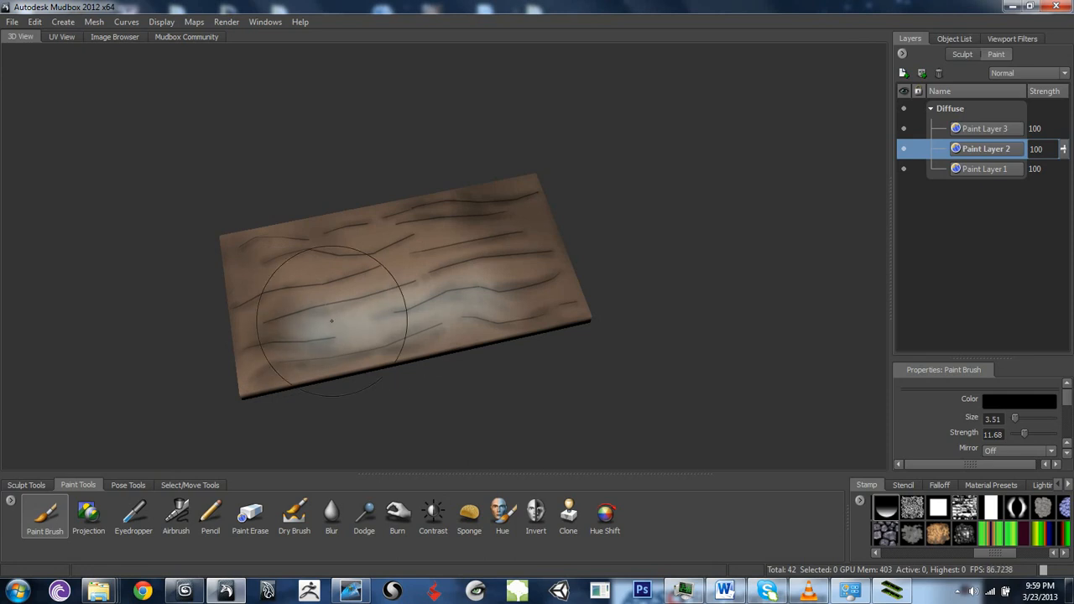
mouse_move(333, 312)
mouse_down()
mouse_move(398, 267)
mouse_move(388, 256)
mouse_move(238, 266)
mouse_move(267, 281)
mouse_up()
mouse_move(482, 236)
mouse_down()
mouse_move(513, 237)
mouse_move(570, 315)
mouse_up()
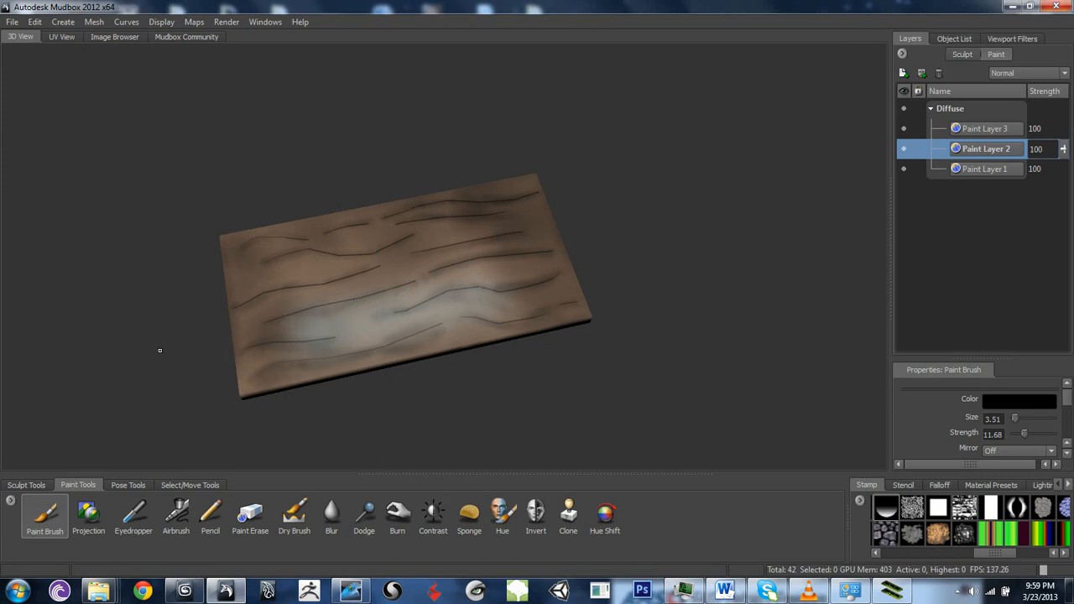
- Create a new paint layer above Paint Layer 3 at size 4096, in 16-bit integer TIFF format, on the Diffuse channel
mouse_move(160, 350)
alt+mouse_down()
mouse_move(518, 238)
mouse_move(885, 273)
alt+mouse_up()
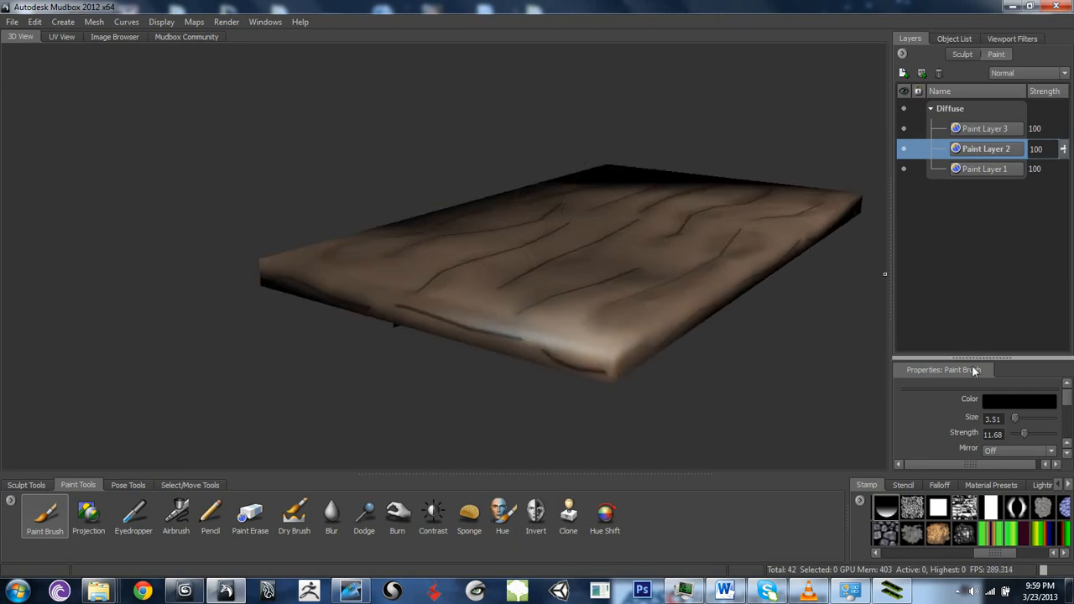
right_click(995, 131)
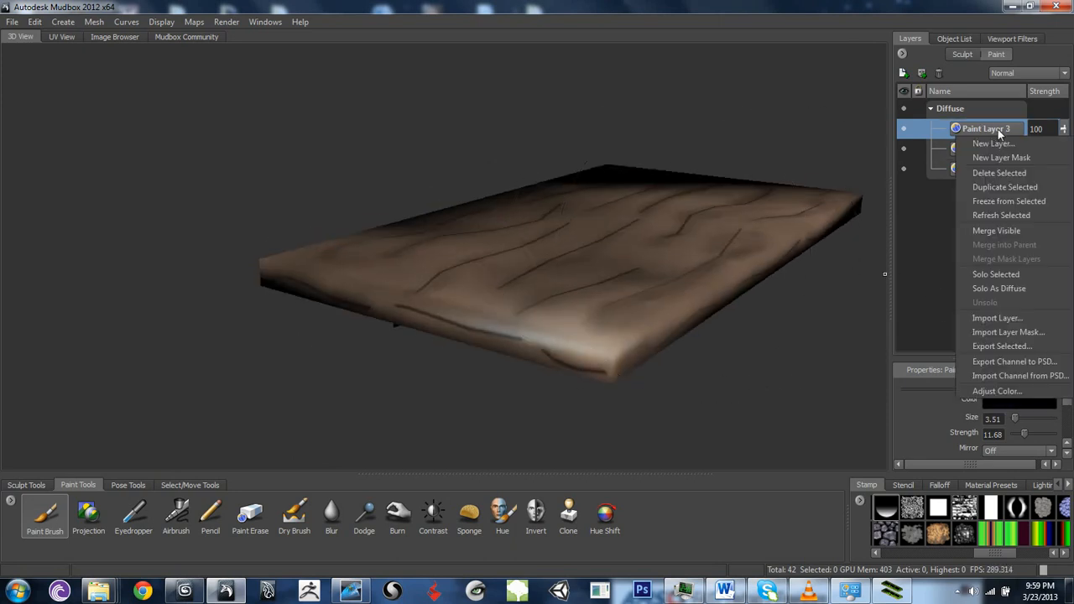
click(995, 143)
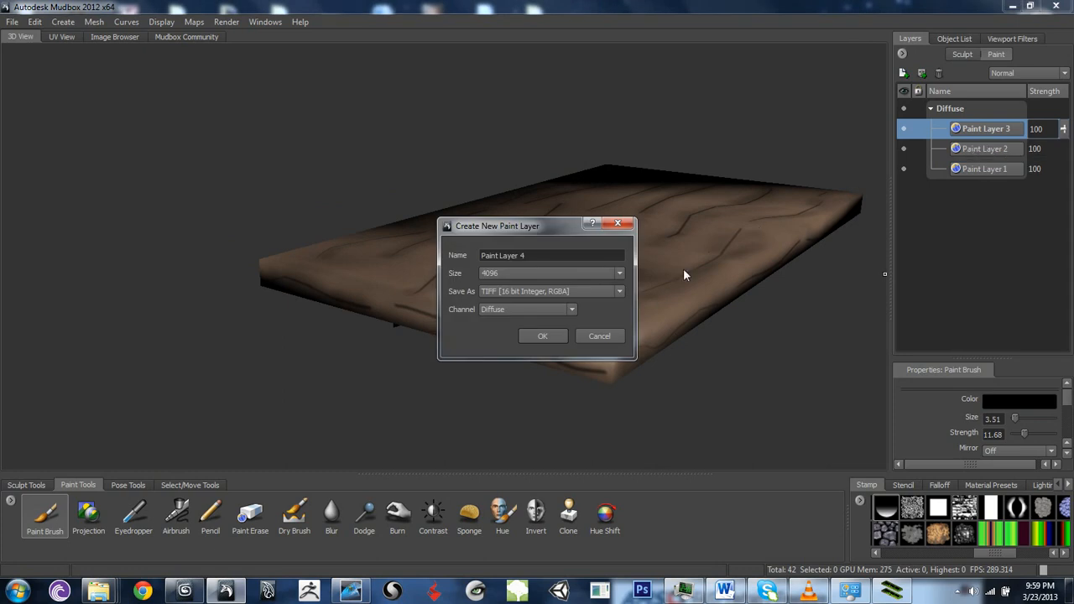
click(544, 335)
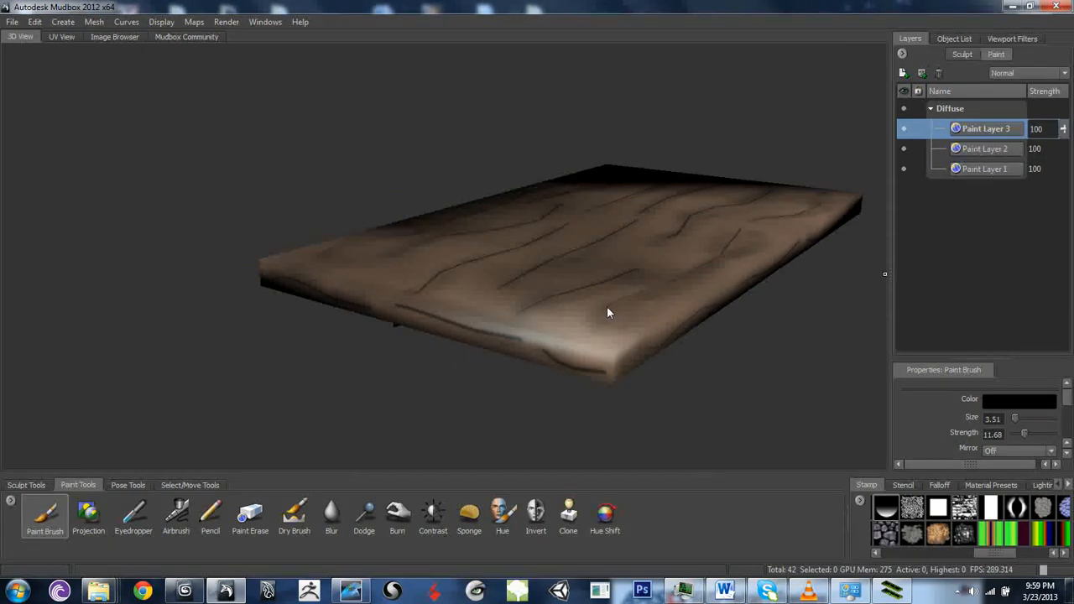
- Set the brush color to white and size to 0.53, and brush soft highlights beside the front grain lines at one end of the top face
mouse_move(607, 297)
alt+mouse_down()
mouse_move(599, 374)
mouse_move(950, 409)
alt+mouse_up()
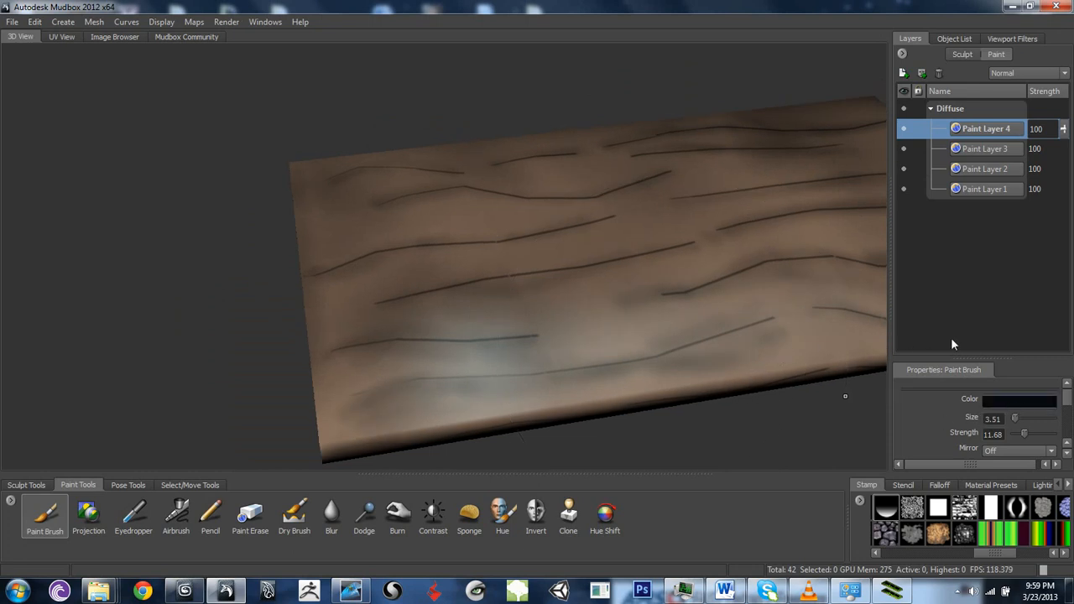
click(1011, 400)
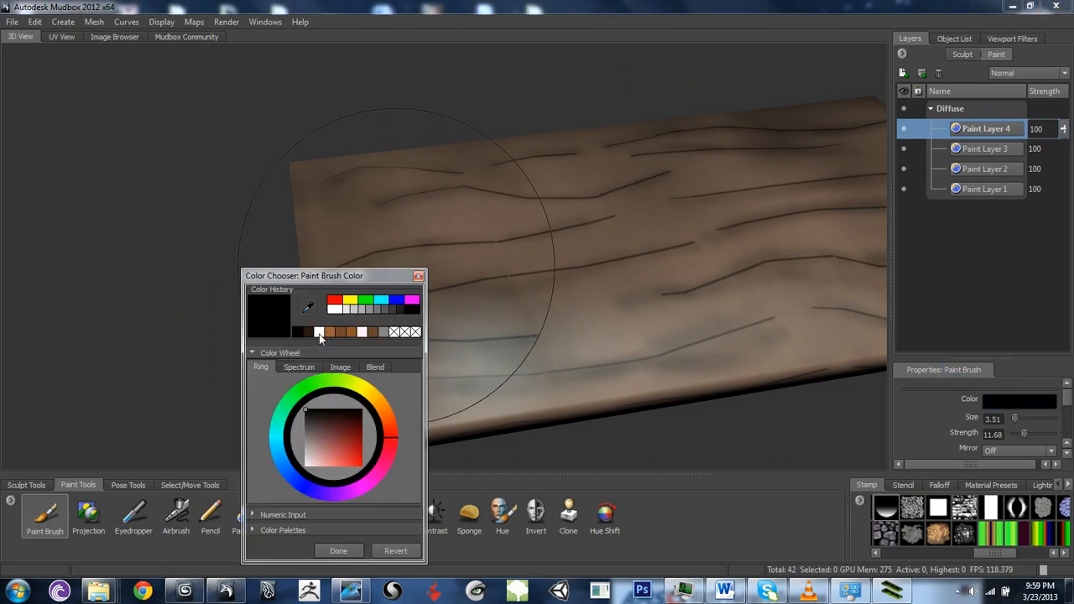
click(319, 333)
click(347, 550)
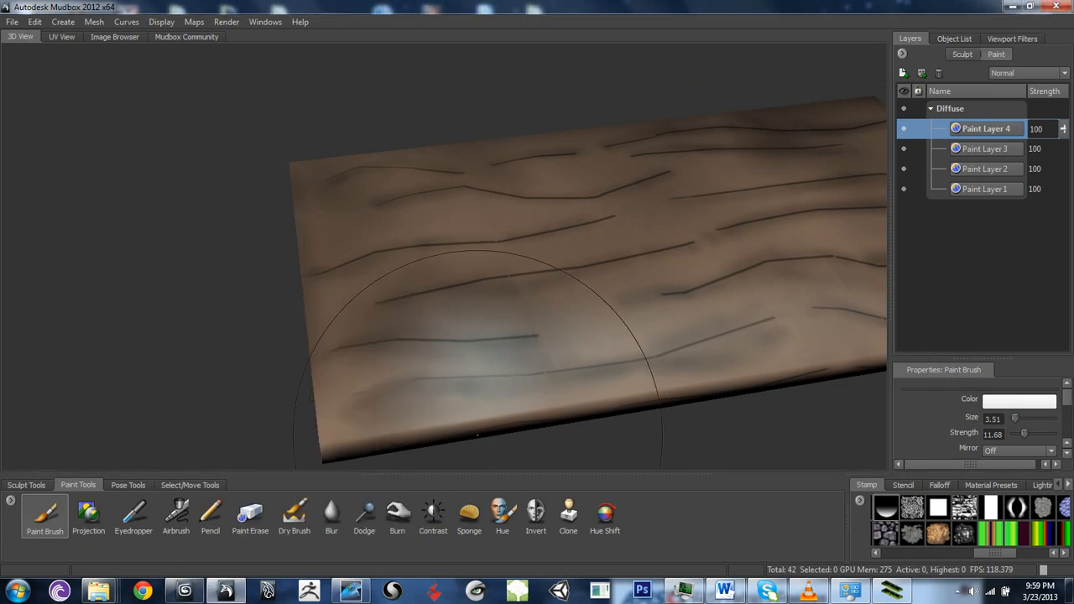
mouse_move(501, 366)
mouse_down()
mouse_move(457, 326)
mouse_move(425, 335)
mouse_up()
mouse_move(353, 345)
mouse_down()
mouse_move(344, 356)
mouse_move(341, 332)
mouse_move(336, 341)
mouse_up()
drag(432, 326, 515, 324)
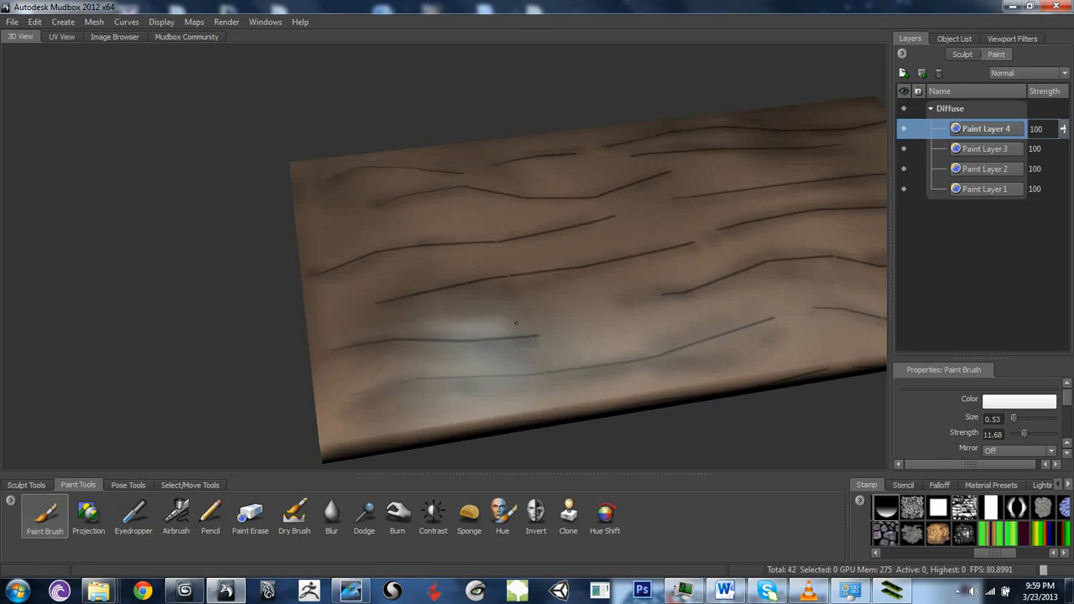
drag(422, 326, 515, 327)
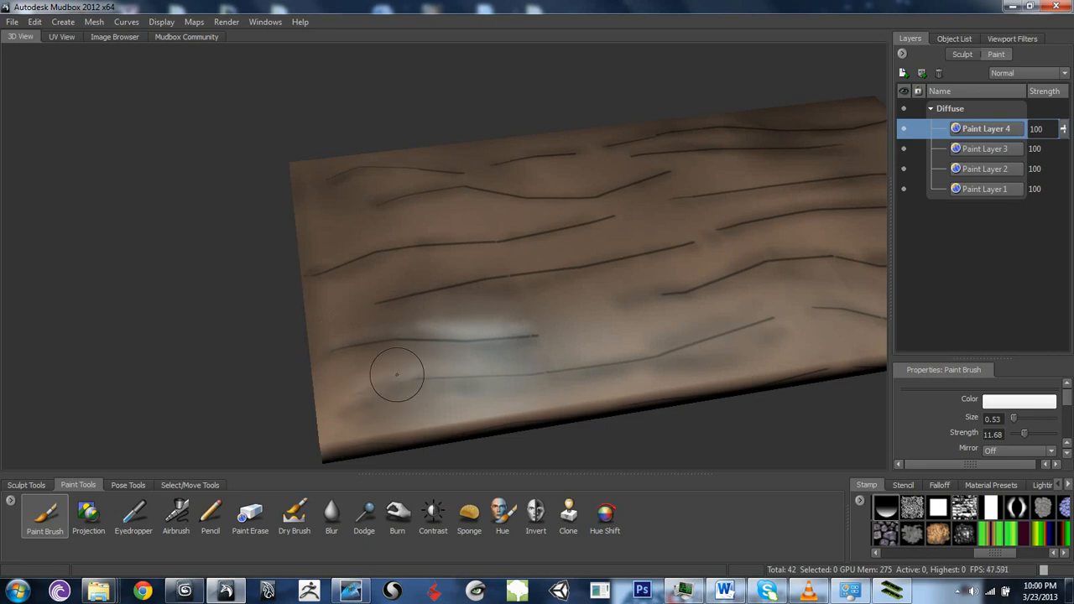
mouse_move(470, 373)
mouse_down()
mouse_move(631, 351)
mouse_move(764, 310)
mouse_move(507, 358)
mouse_up()
- Brush soft white highlights along the short front grain lines at the opposite end of the shelf's top face
alt+right_drag(602, 345, 523, 338)
alt+drag(676, 339, 601, 338)
alt+middle_drag(602, 338, 520, 232)
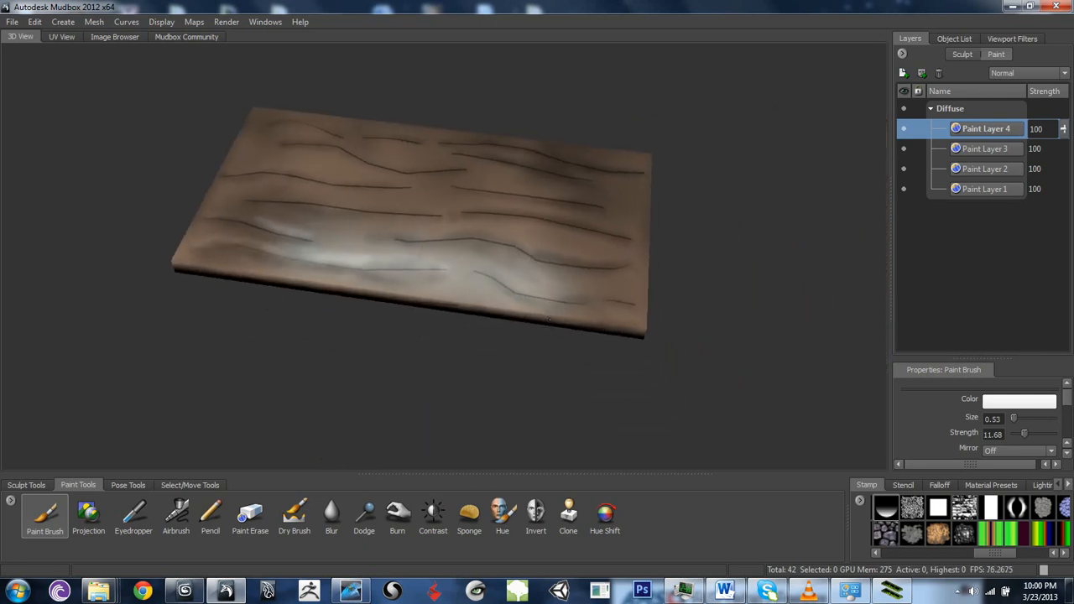
alt+drag(554, 277, 608, 285)
alt+right_drag(633, 306, 791, 332)
alt+middle_drag(791, 332, 667, 335)
alt+drag(554, 285, 621, 302)
alt+middle_drag(621, 302, 545, 369)
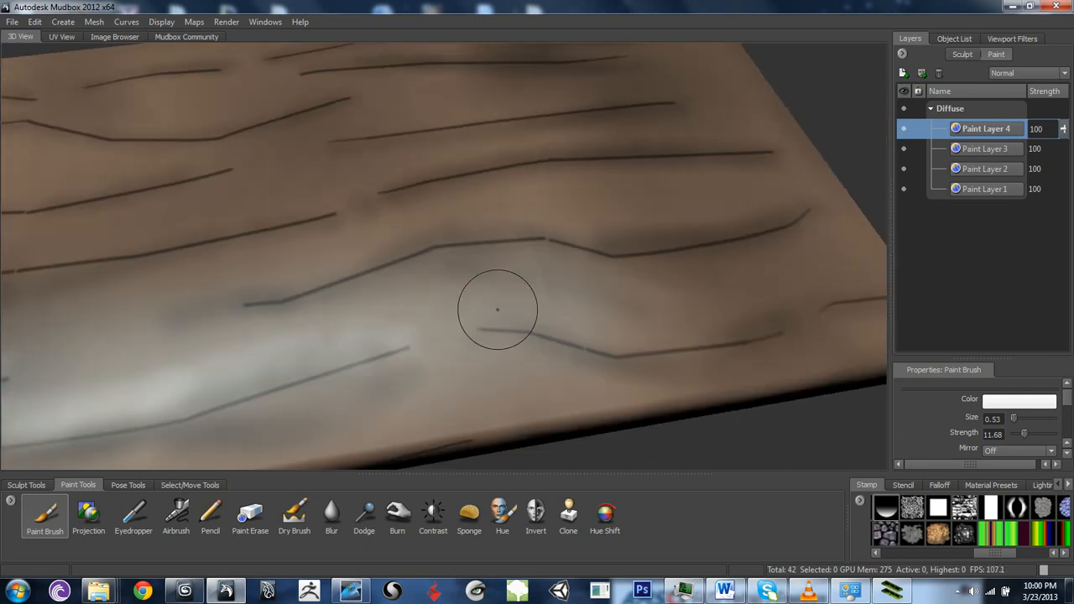
mouse_move(484, 323)
mouse_down()
mouse_move(629, 328)
mouse_move(636, 339)
mouse_move(718, 331)
mouse_up()
alt+middle_drag(807, 309, 643, 337)
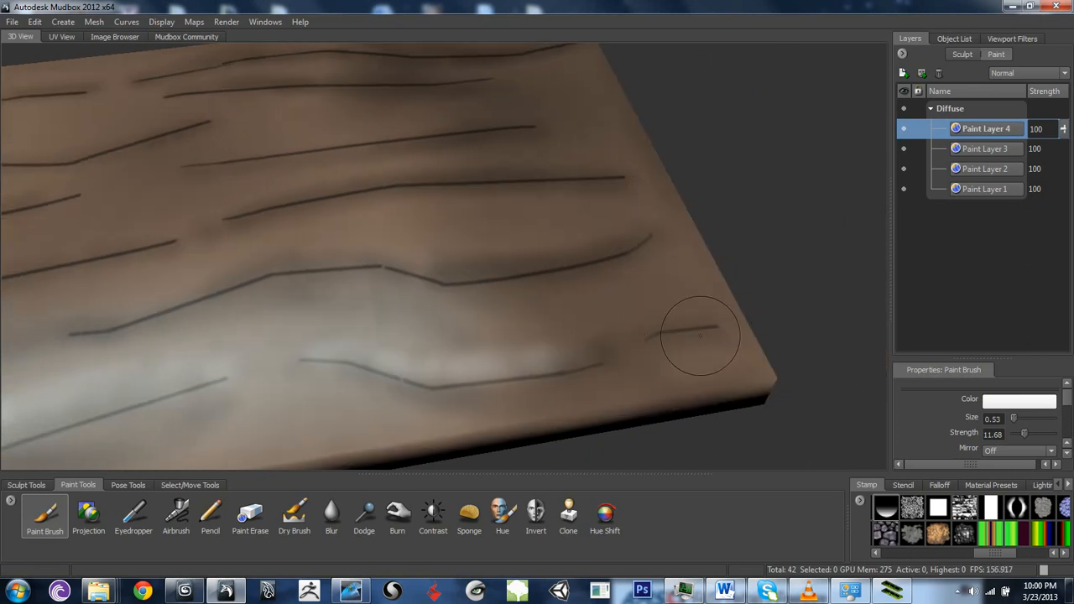
mouse_move(669, 337)
mouse_down()
mouse_move(686, 322)
mouse_move(648, 312)
mouse_move(650, 277)
mouse_up()
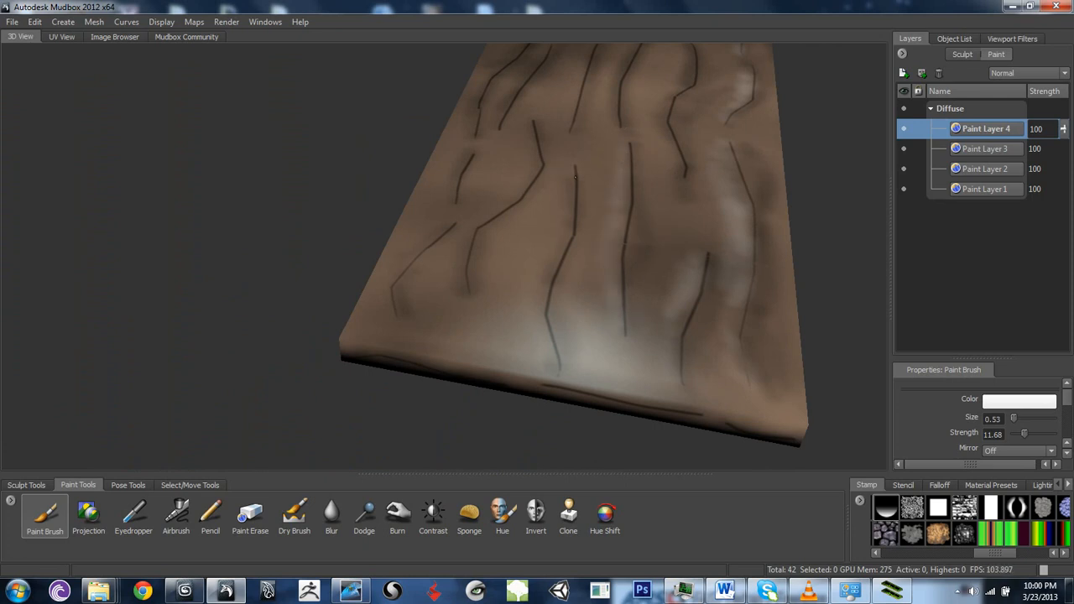
- Brush soft white highlights beside the middle and rear grain lines of the shelf's top face
drag(532, 272, 528, 369)
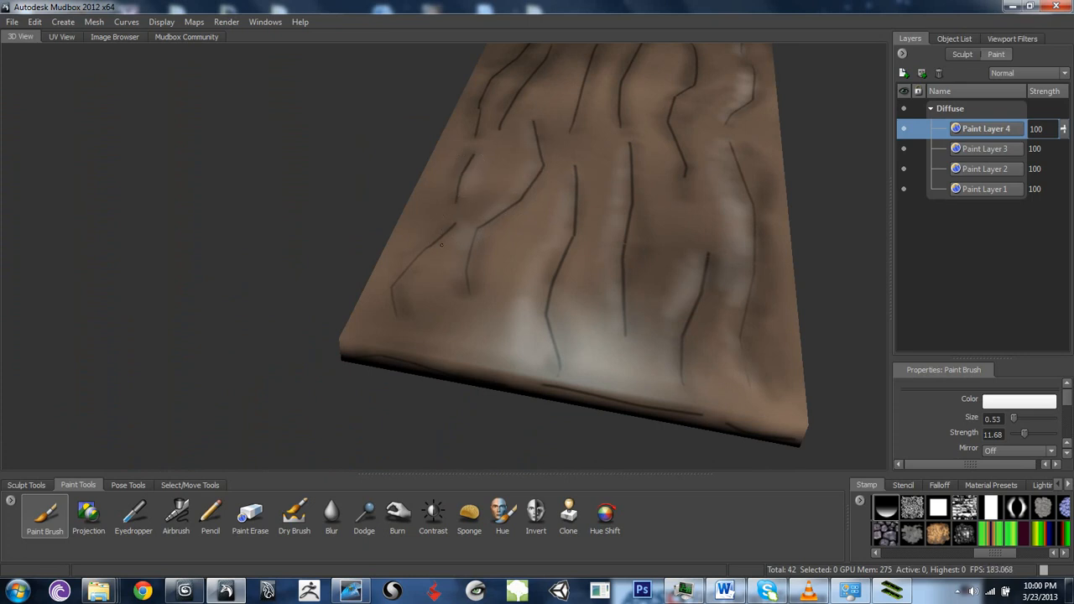
scroll(545, 234, down, 5)
alt+drag(545, 234, 401, 219)
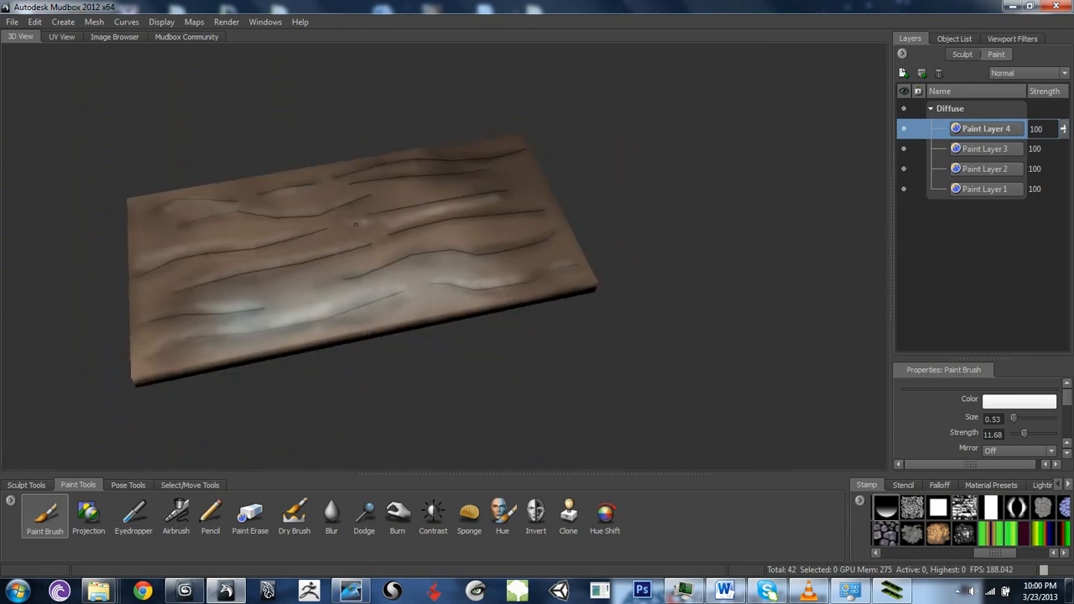
alt+drag(468, 158, 537, 160)
scroll(537, 160, up, 5)
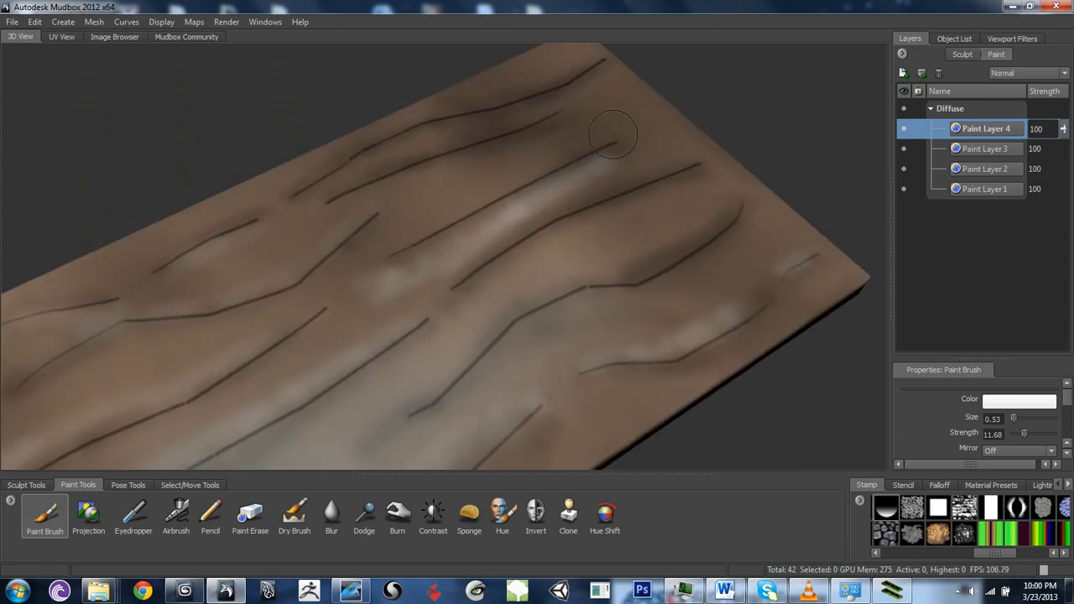
alt+middle_drag(419, 93, 587, 188)
drag(505, 291, 738, 196)
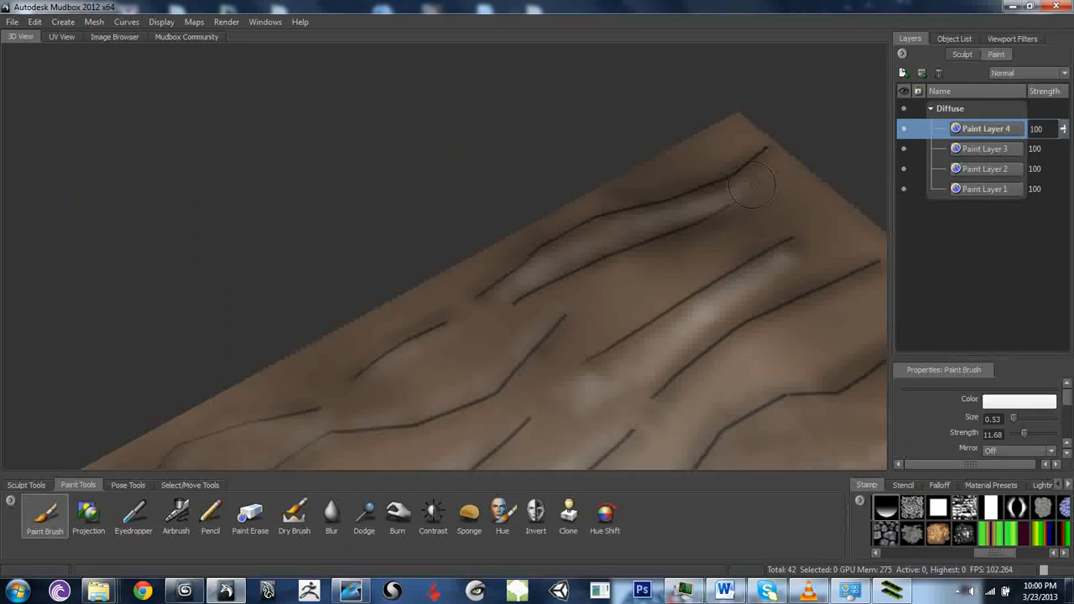
- Brush soft white highlights along the grain lines on the shelf's thin end and long edges
scroll(795, 187, down, 7)
mouse_move(604, 378)
alt+mouse_down()
mouse_move(658, 250)
mouse_move(796, 305)
mouse_move(722, 252)
mouse_move(742, 240)
alt+mouse_up()
scroll(796, 305, up, 4)
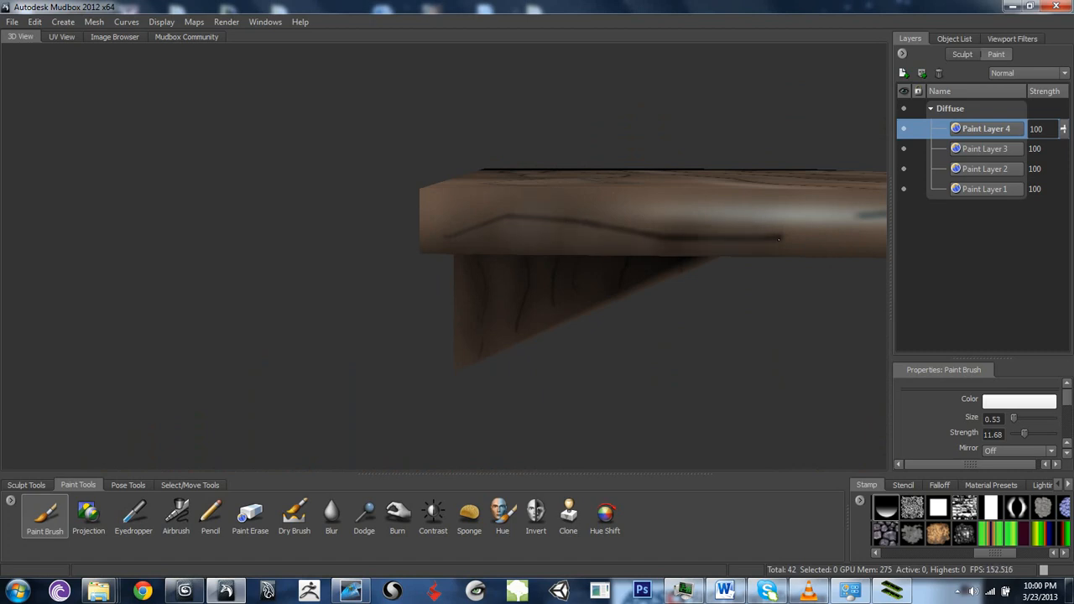
alt+middle_drag(714, 231, 579, 243)
mouse_move(710, 250)
mouse_down()
mouse_move(719, 260)
mouse_move(647, 276)
mouse_up()
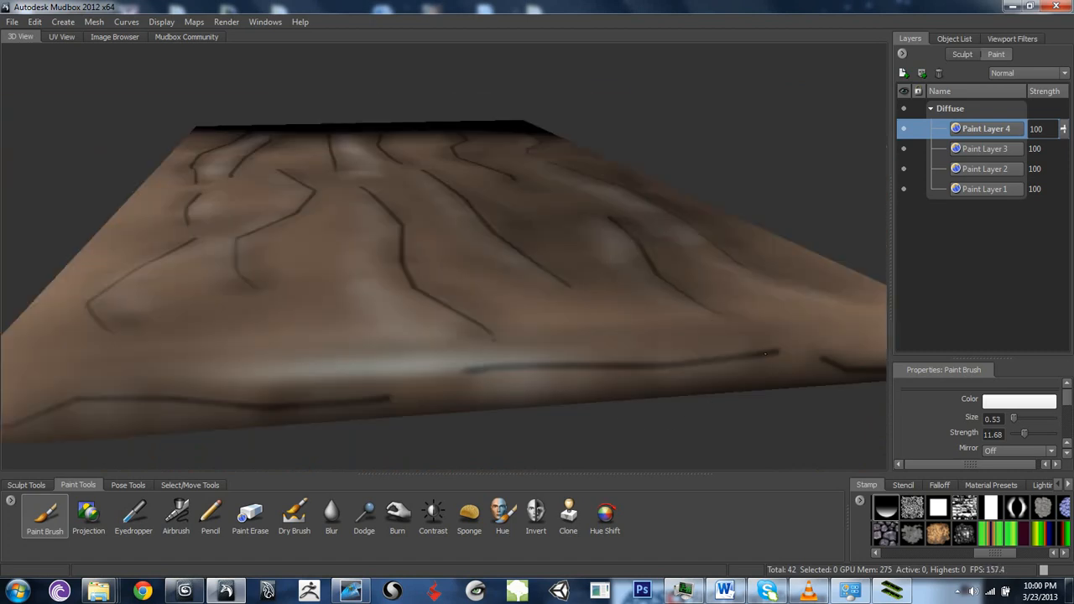
mouse_move(669, 369)
alt+mouse_down()
mouse_move(652, 352)
mouse_move(520, 360)
mouse_move(614, 323)
mouse_move(621, 266)
mouse_move(378, 244)
alt+mouse_up()
mouse_move(272, 237)
mouse_down()
mouse_move(353, 224)
mouse_move(644, 231)
mouse_move(590, 225)
mouse_up()
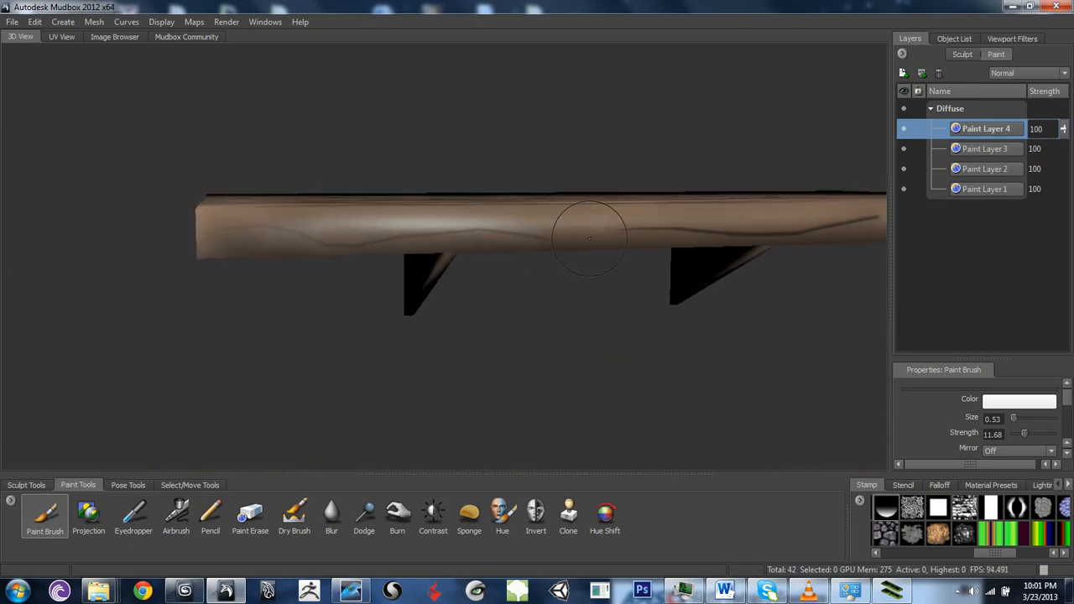
mouse_move(660, 230)
alt+mouse_down()
mouse_move(616, 238)
mouse_move(771, 227)
mouse_move(683, 216)
mouse_move(703, 209)
mouse_move(824, 219)
alt+mouse_up()
mouse_move(824, 218)
alt+mouse_down()
mouse_move(669, 237)
mouse_move(768, 227)
mouse_move(680, 223)
mouse_move(798, 238)
mouse_move(570, 244)
mouse_move(515, 283)
mouse_move(580, 282)
alt+mouse_up()
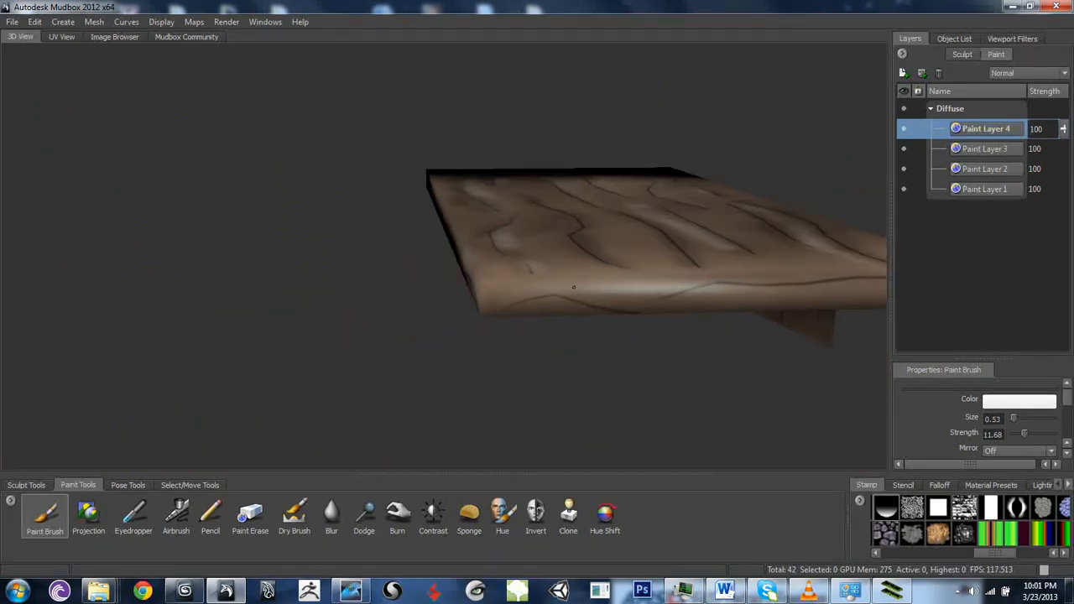
- Brush soft white highlights beside the grain lines on the shelf's underside, from one end past the first bracket
mouse_move(624, 283)
alt+mouse_down()
mouse_move(411, 314)
mouse_move(495, 332)
mouse_move(684, 330)
mouse_move(675, 334)
mouse_move(586, 286)
mouse_move(684, 277)
mouse_move(713, 239)
alt+mouse_up()
alt+middle_drag(584, 349, 621, 205)
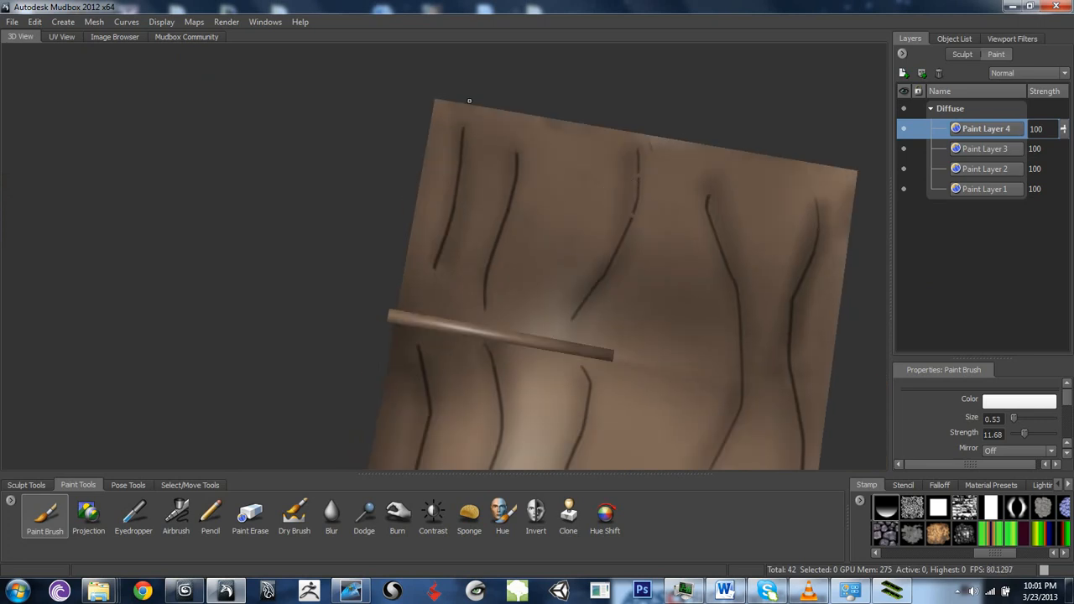
drag(425, 215, 422, 231)
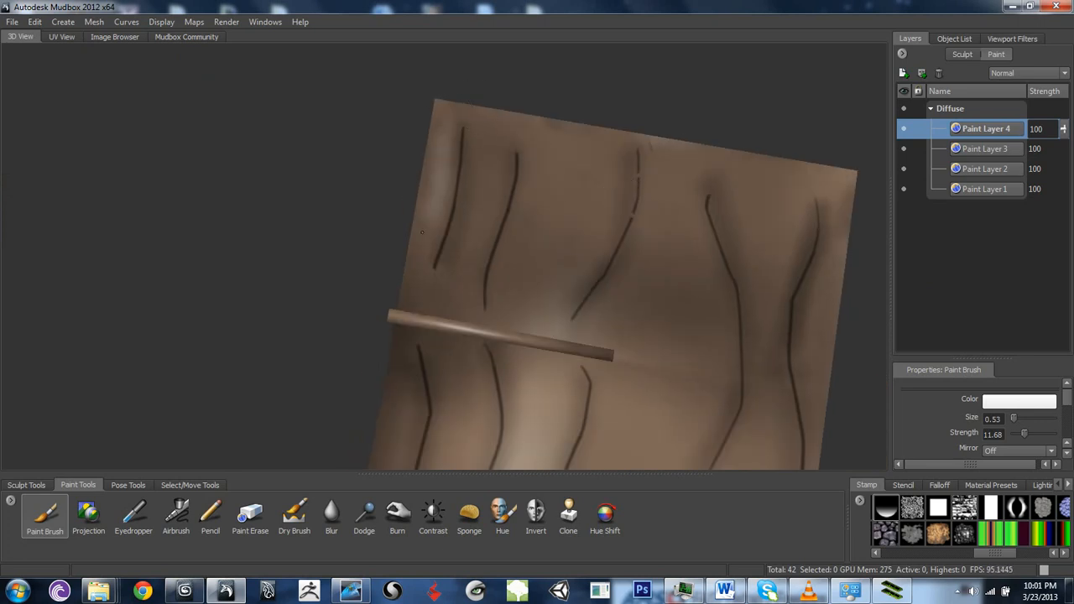
drag(505, 113, 462, 303)
mouse_move(622, 155)
mouse_down()
mouse_move(616, 210)
mouse_move(556, 296)
mouse_up()
alt+right_drag(610, 225, 606, 211)
alt+drag(607, 212, 574, 245)
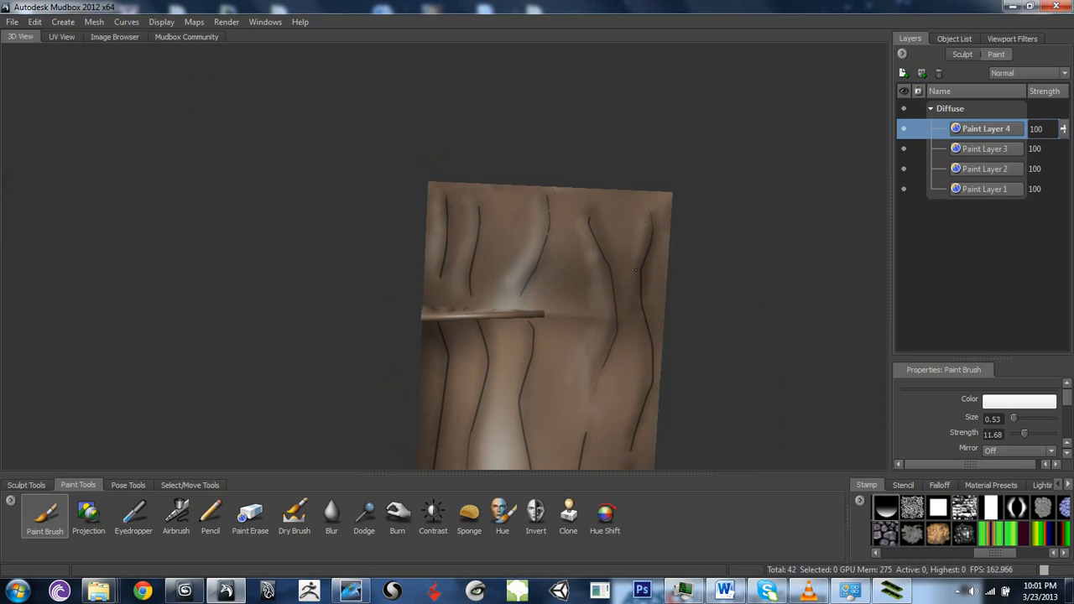
drag(636, 270, 632, 358)
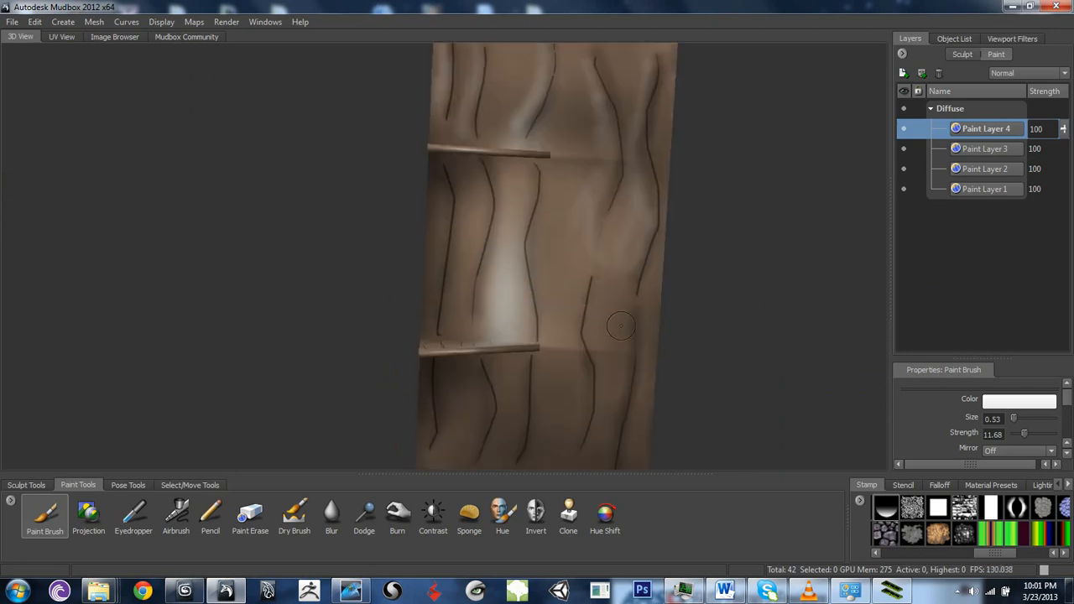
- Brush soft white highlights along the underside grain lines beyond the second bracket and between the two brackets
alt+middle_drag(620, 427, 600, 275)
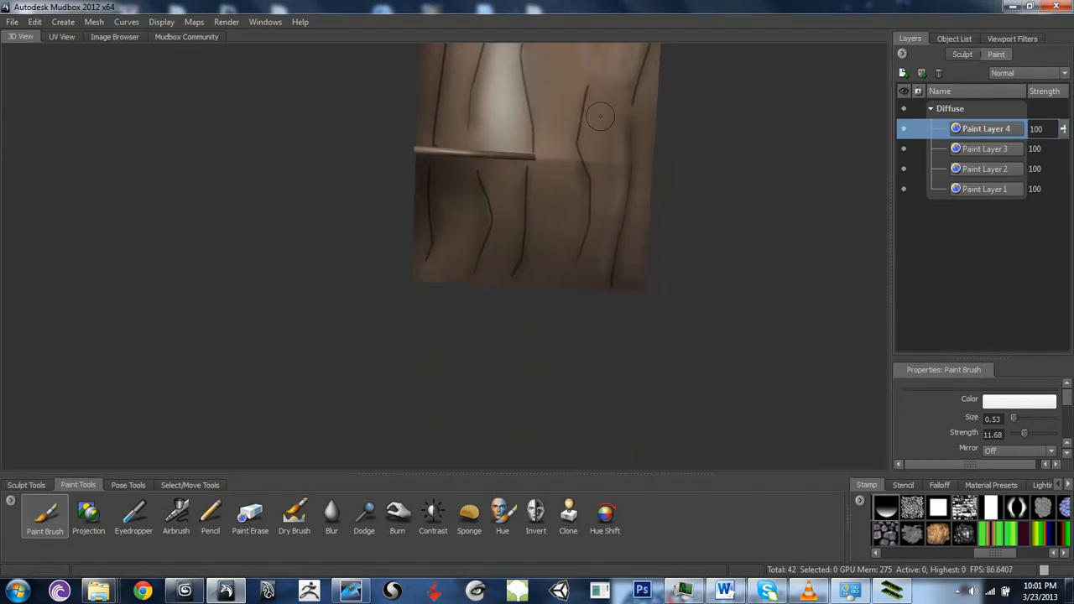
drag(591, 171, 564, 261)
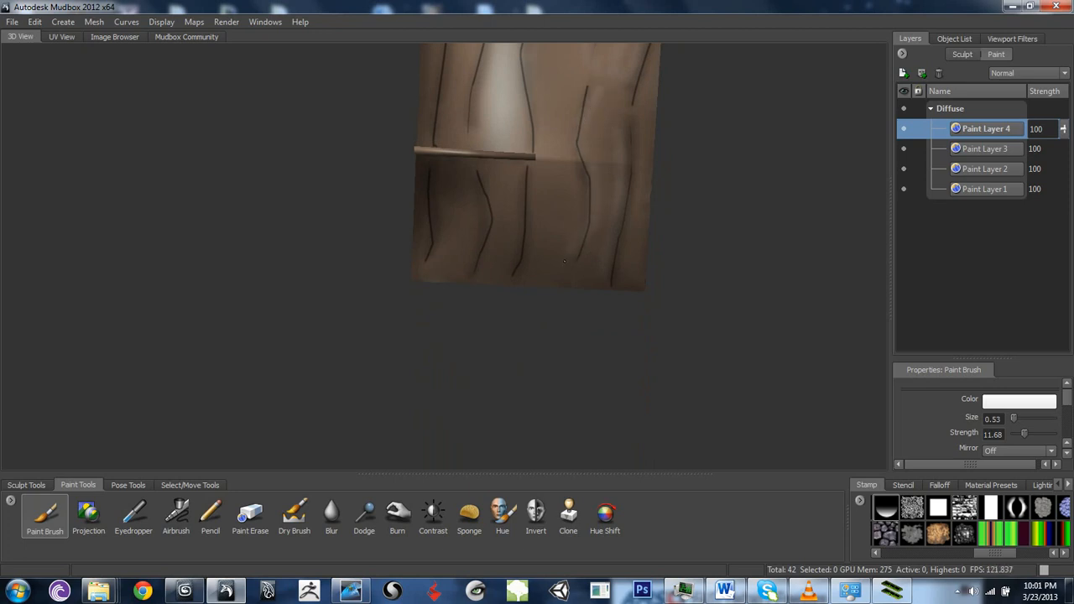
drag(532, 167, 521, 265)
mouse_move(485, 173)
mouse_down()
mouse_move(491, 186)
mouse_move(488, 177)
mouse_up()
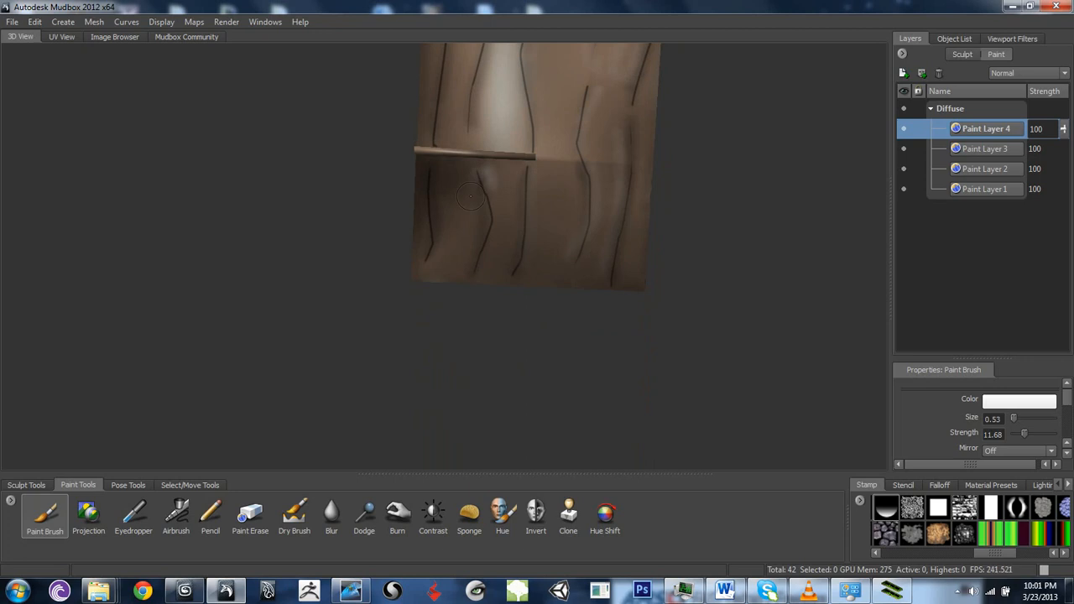
drag(439, 177, 446, 229)
alt+middle_drag(446, 217, 473, 355)
drag(482, 268, 481, 246)
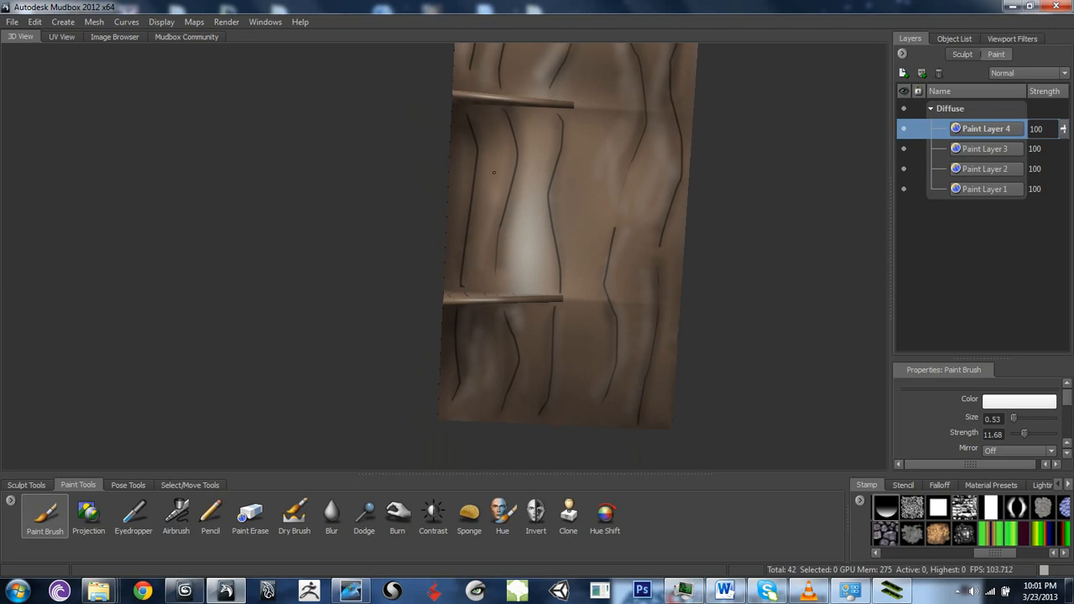
drag(492, 127, 503, 136)
- Brush soft white highlights beside the grain lines on the side faces of the shelf's brackets
alt+drag(485, 220, 470, 235)
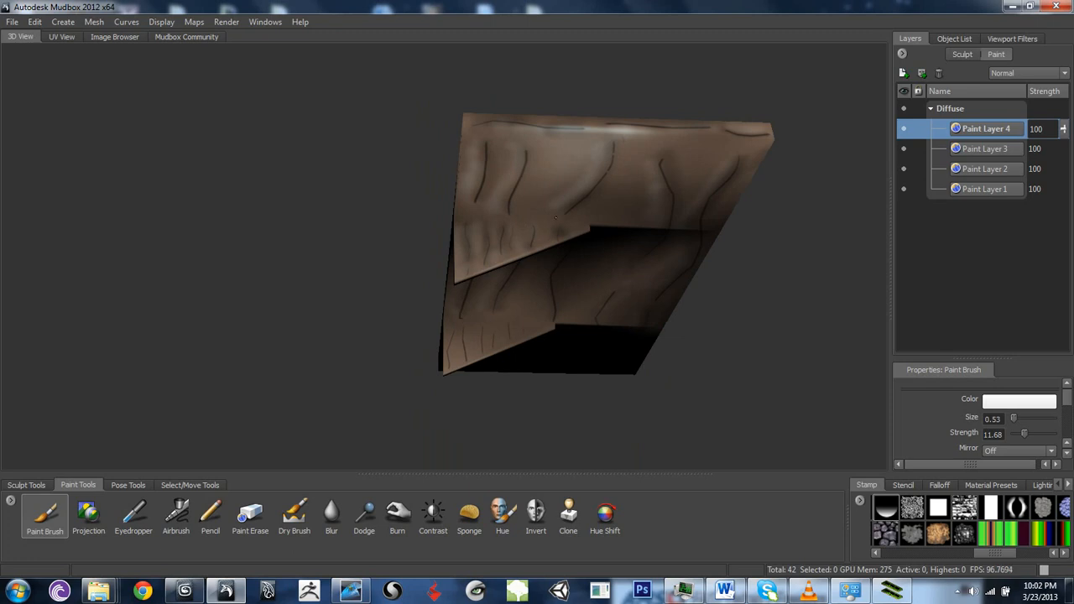
alt+drag(575, 238, 627, 268)
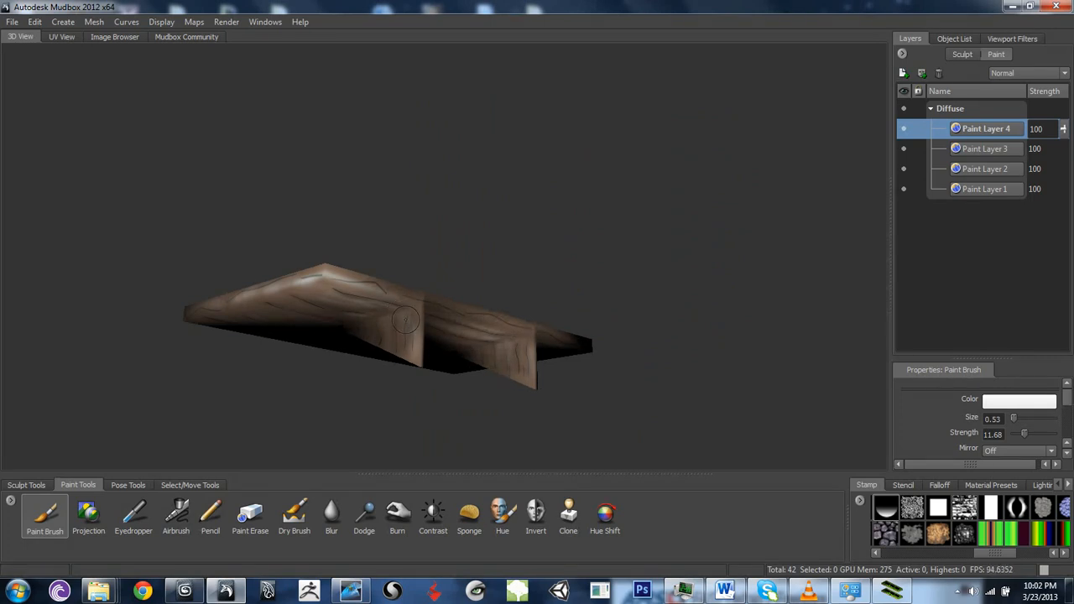
alt+drag(406, 319, 471, 333)
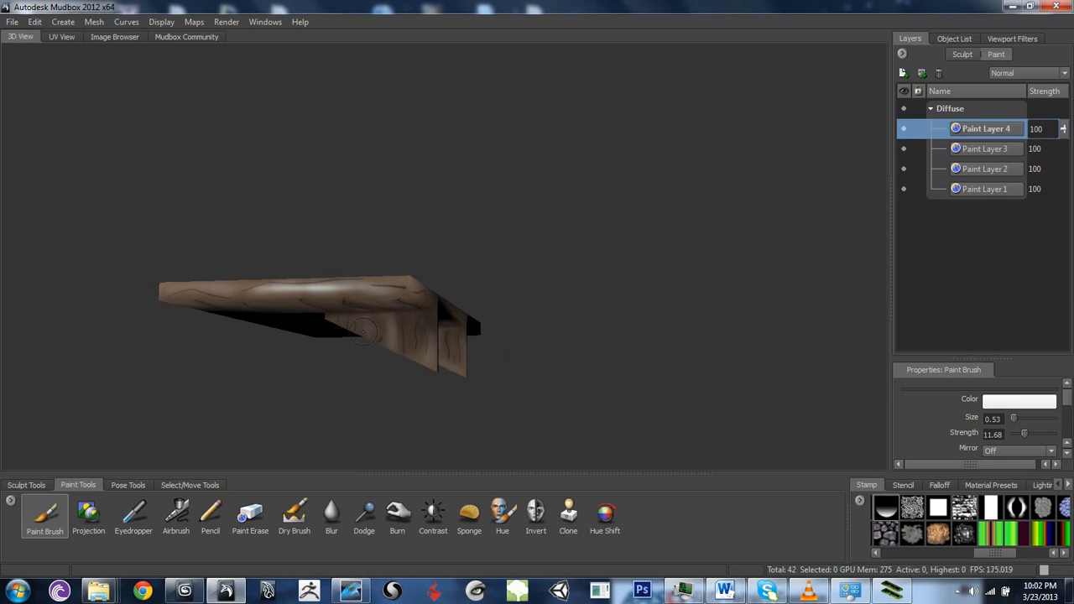
alt+drag(376, 356, 471, 330)
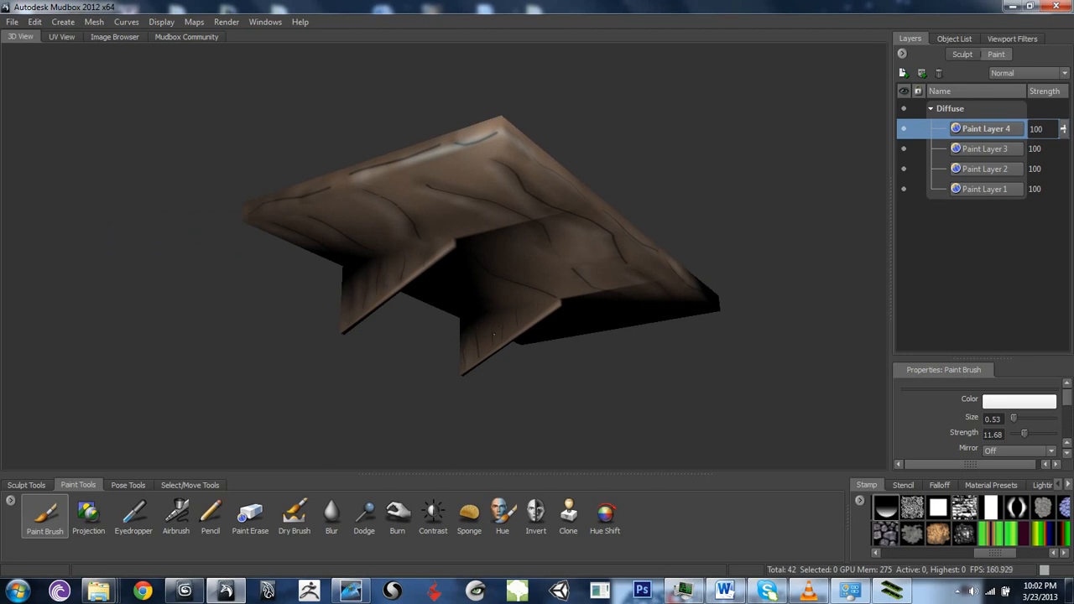
alt+drag(549, 317, 732, 287)
alt+right_drag(732, 287, 755, 290)
alt+middle_drag(756, 290, 587, 254)
alt+right_drag(587, 253, 868, 286)
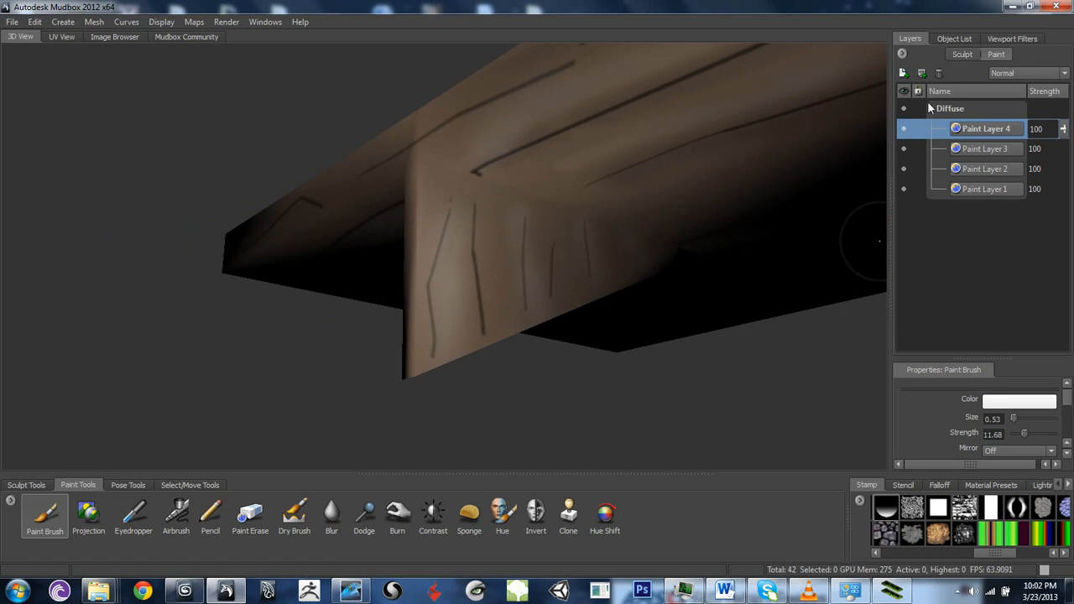
- Switch to Paint Layer 3 with a black brush color and brush soft dark shading beside the grain lines on the bracket's side face
click(986, 148)
click(1001, 402)
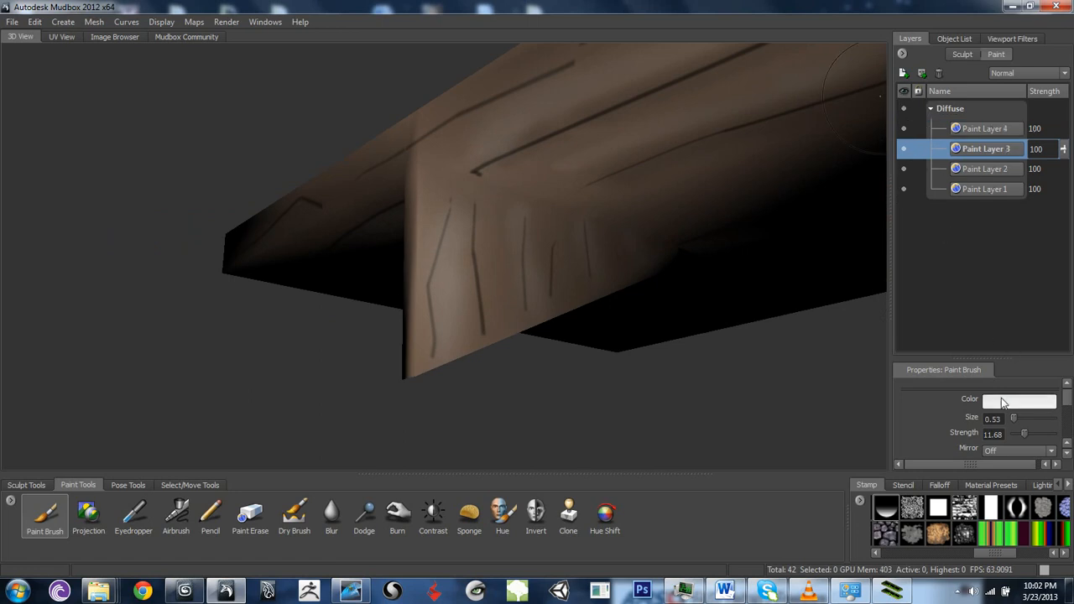
click(314, 348)
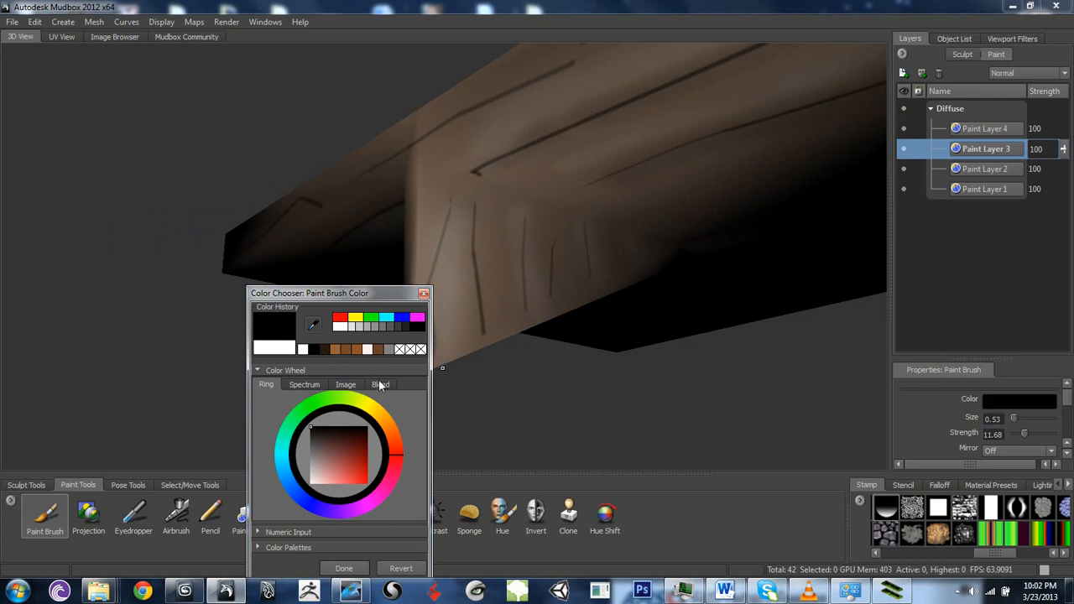
click(344, 568)
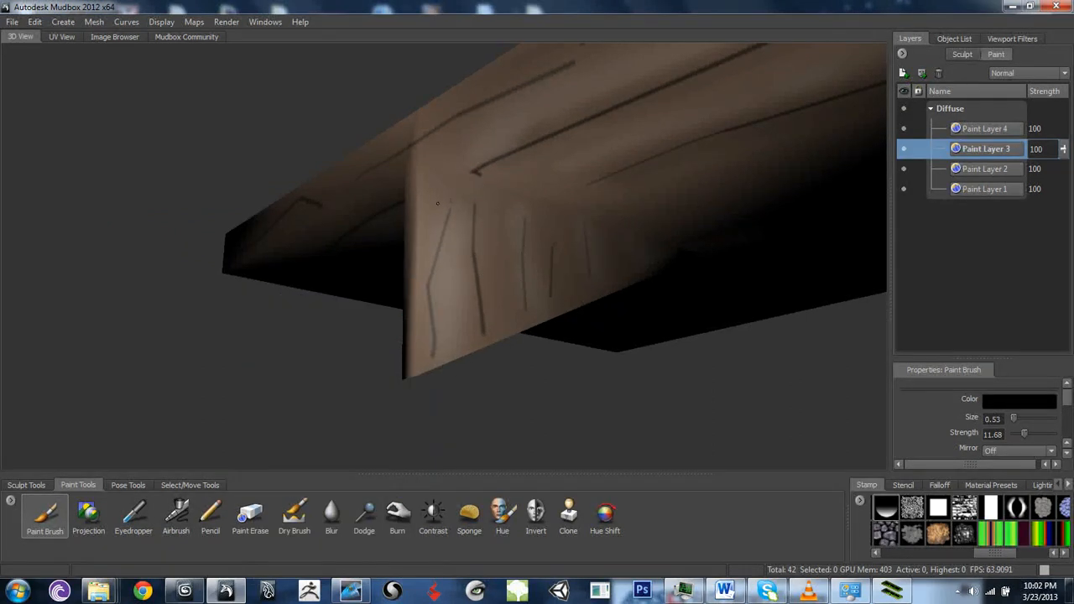
drag(438, 203, 425, 339)
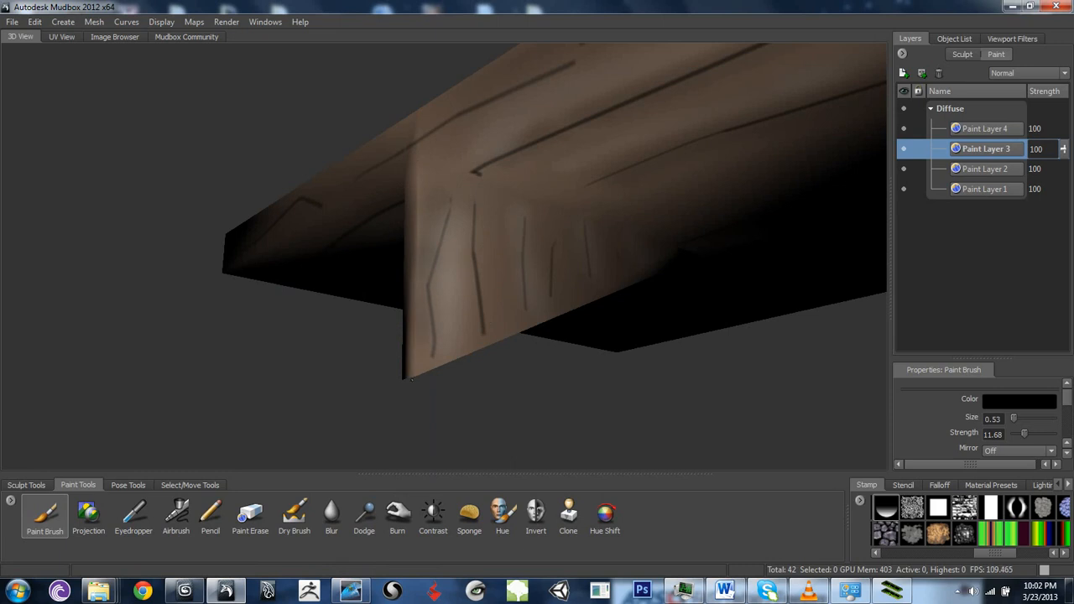
drag(473, 224, 470, 290)
drag(548, 223, 543, 301)
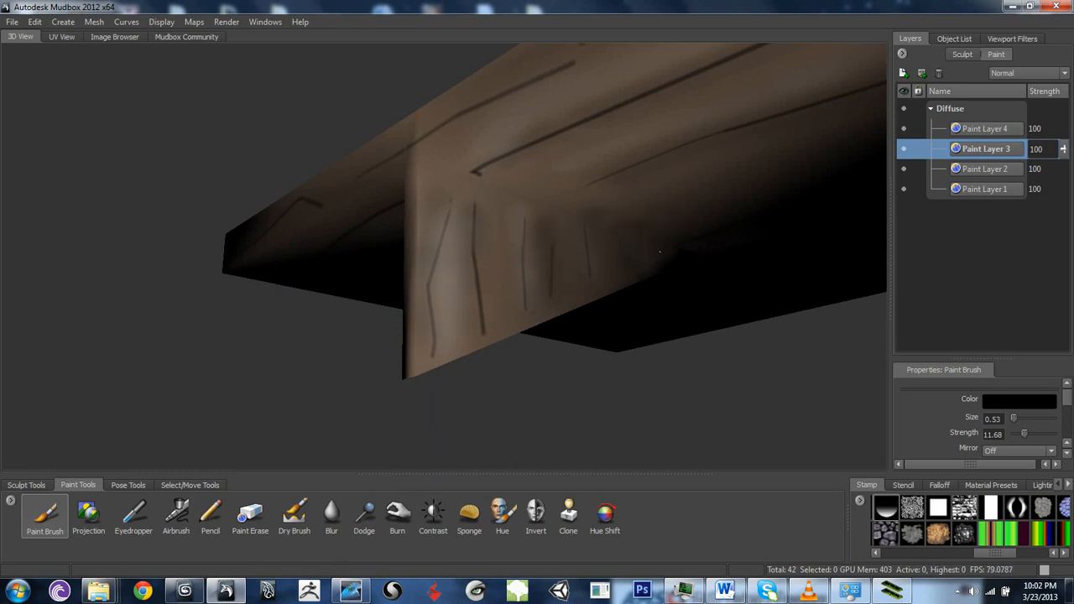
- Create Paint Layer 5 in the Diffuse channel with size 4096 and TIFF [16 bit Integer, RGBA] format
scroll(613, 236, down, 3)
alt+drag(612, 238, 701, 298)
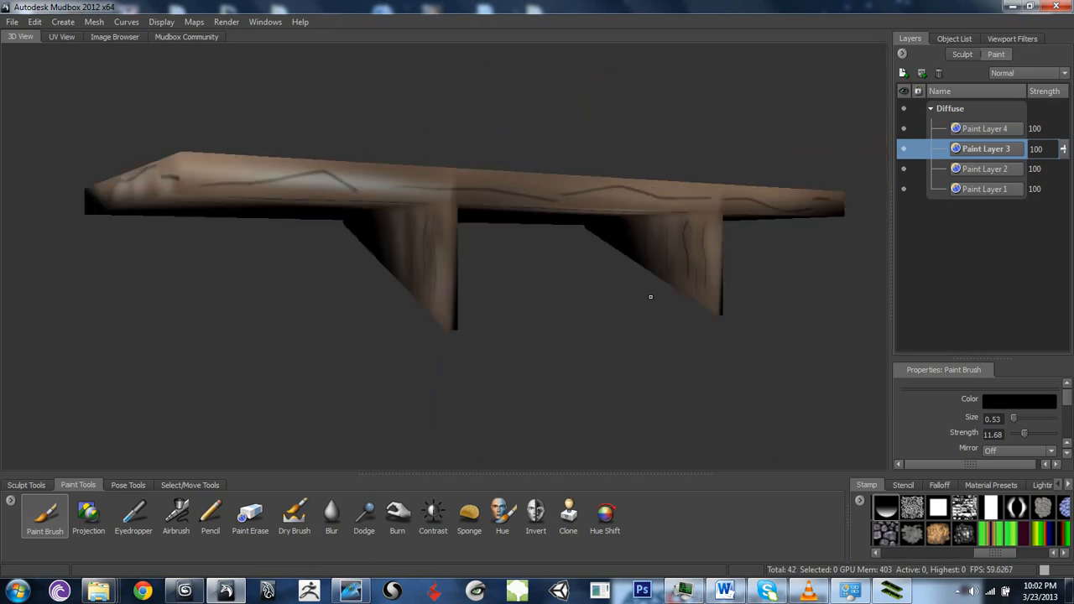
alt+drag(625, 297, 847, 251)
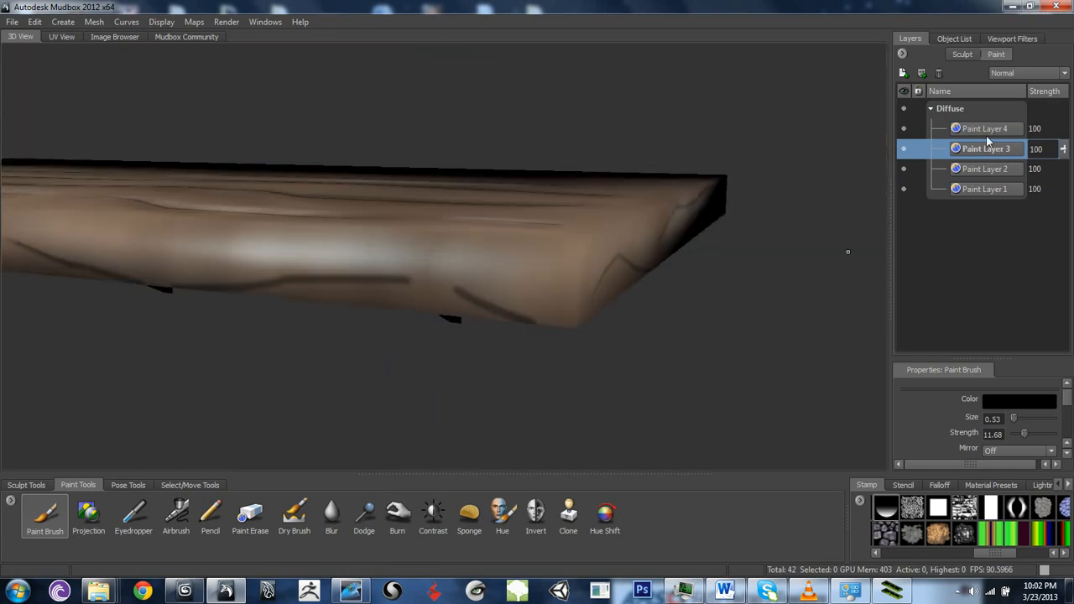
click(965, 129)
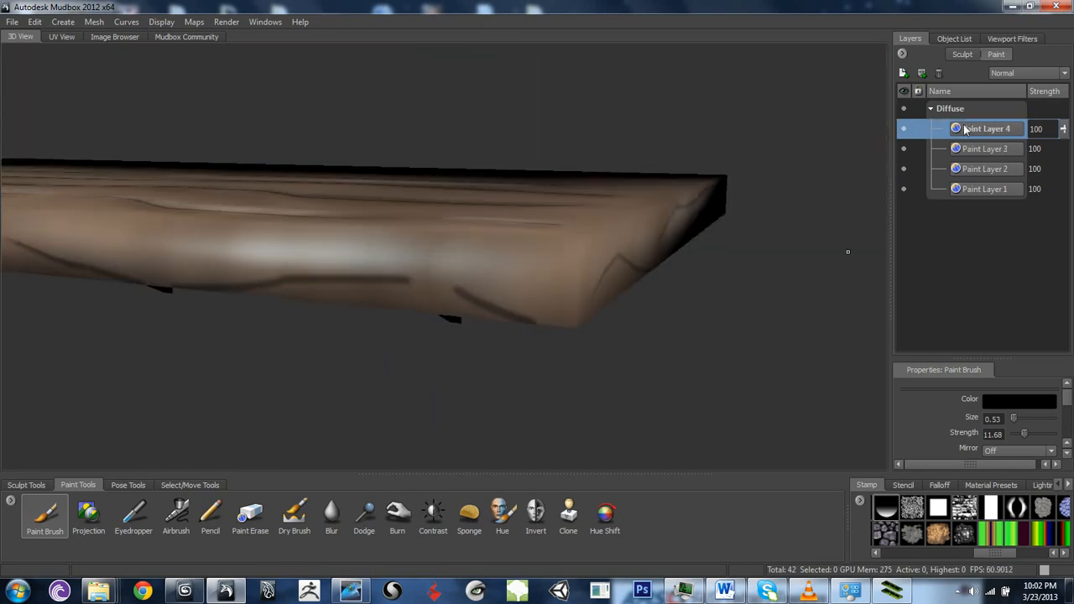
right_click(976, 134)
click(987, 145)
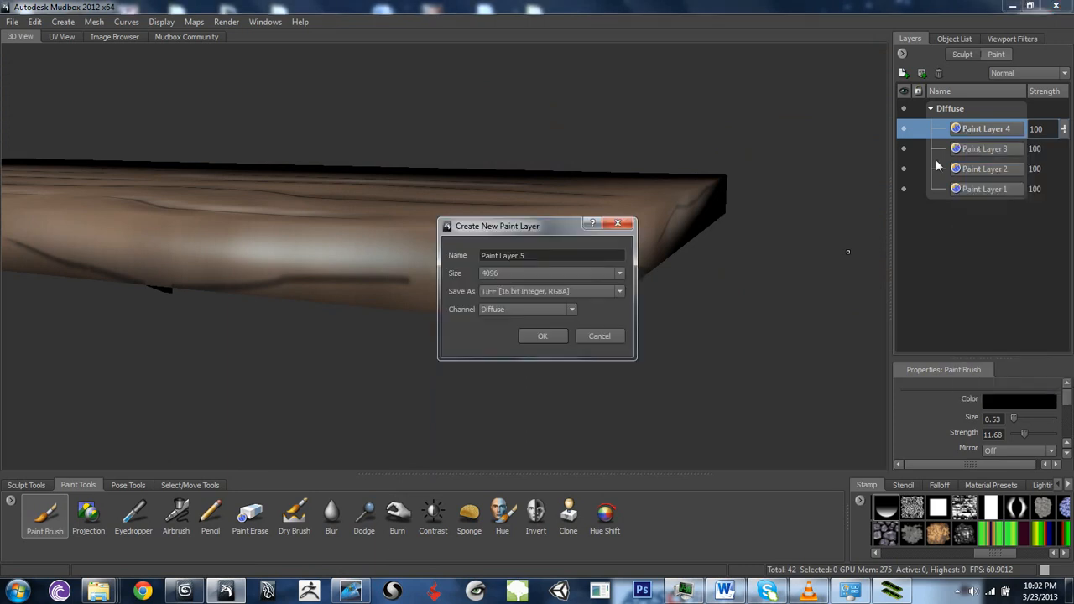
click(543, 335)
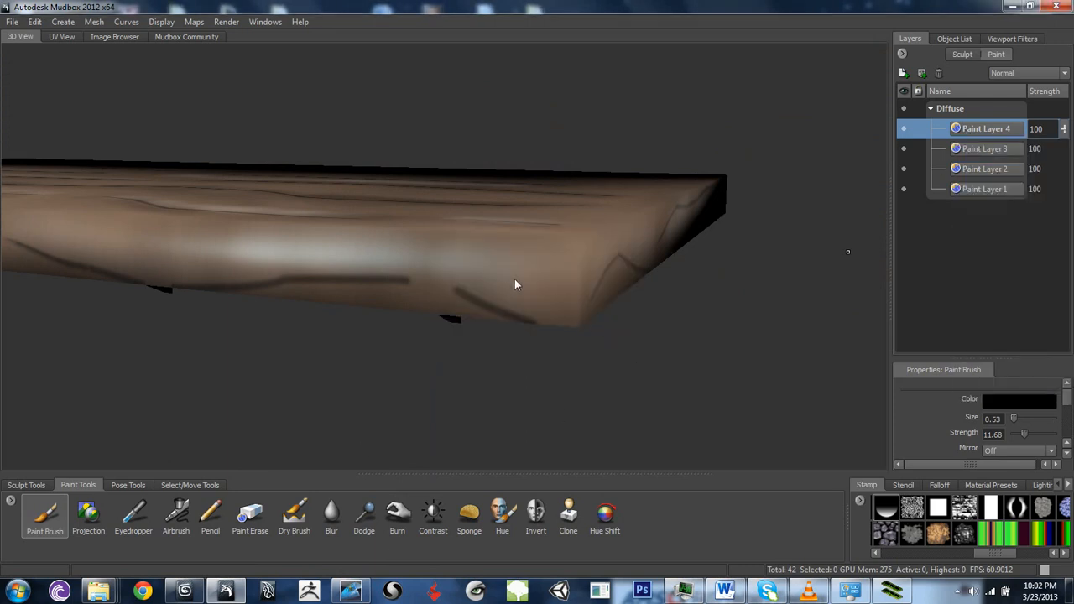
- Reduce the brush size to 0.15 and brush dark shading along both seams where one bracket meets the shelf's underside
mouse_move(603, 344)
alt+mouse_down()
mouse_move(596, 354)
mouse_move(515, 321)
alt+mouse_up()
alt+right_drag(515, 321, 691, 308)
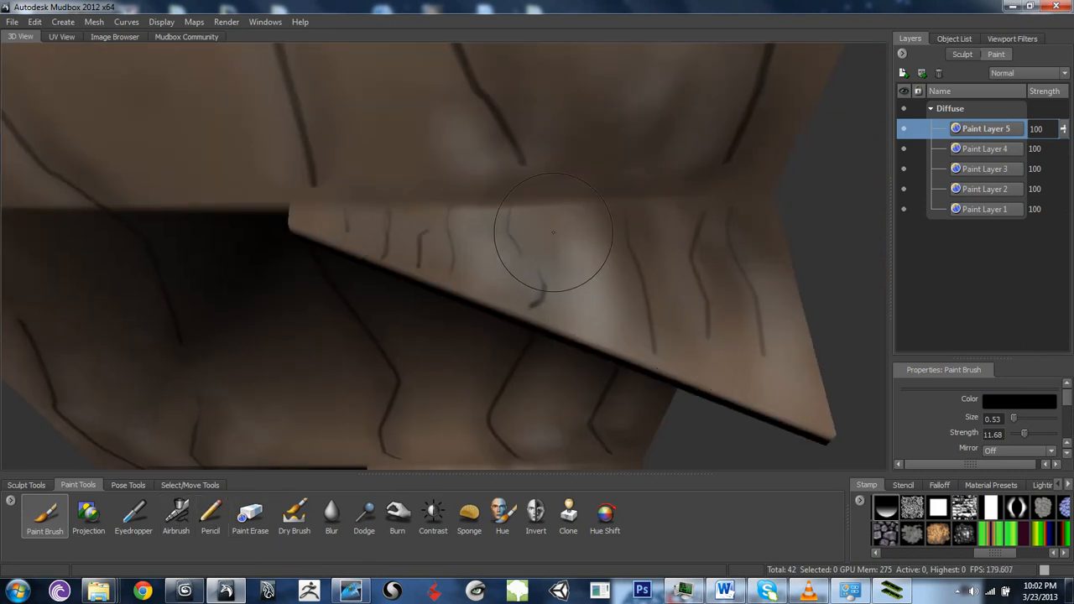
drag(369, 215, 296, 204)
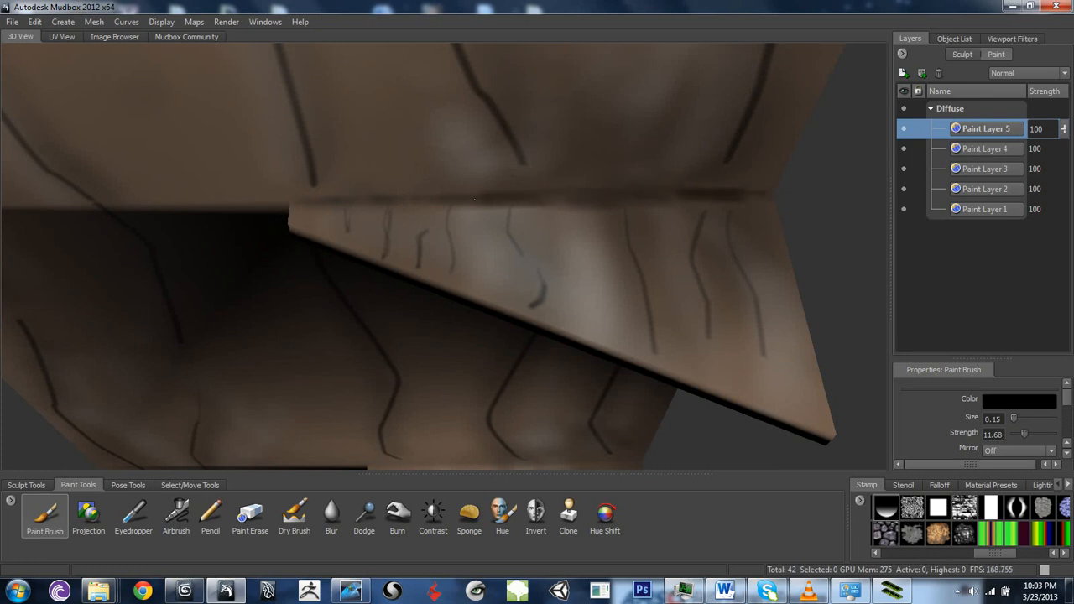
drag(475, 199, 290, 199)
mouse_move(311, 255)
alt+mouse_down()
mouse_move(618, 317)
mouse_move(449, 269)
mouse_move(512, 162)
alt+mouse_up()
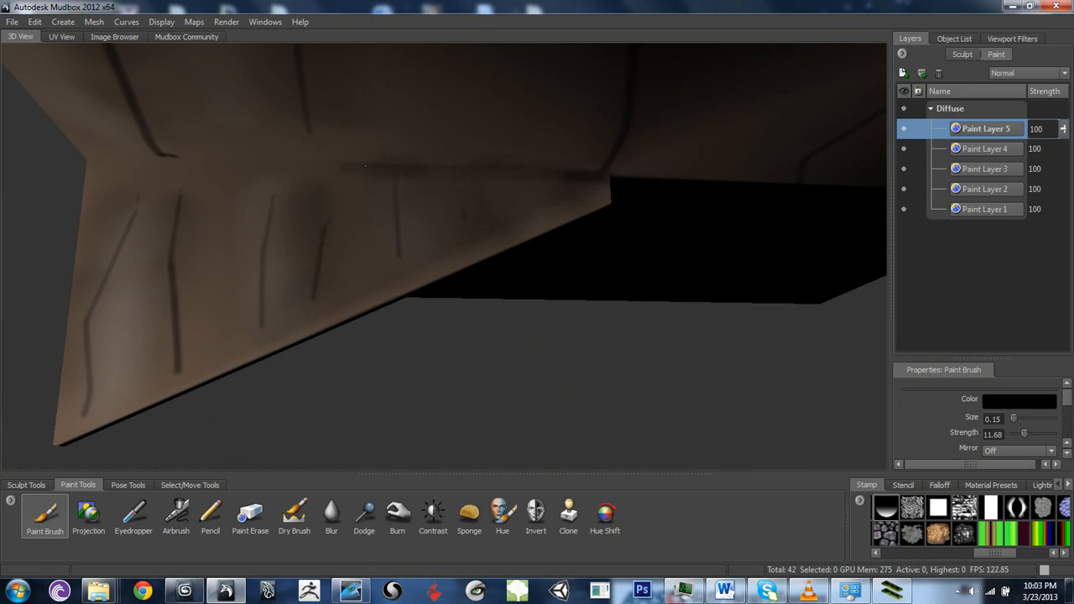
mouse_move(296, 165)
mouse_down()
mouse_move(99, 166)
mouse_move(191, 163)
mouse_up()
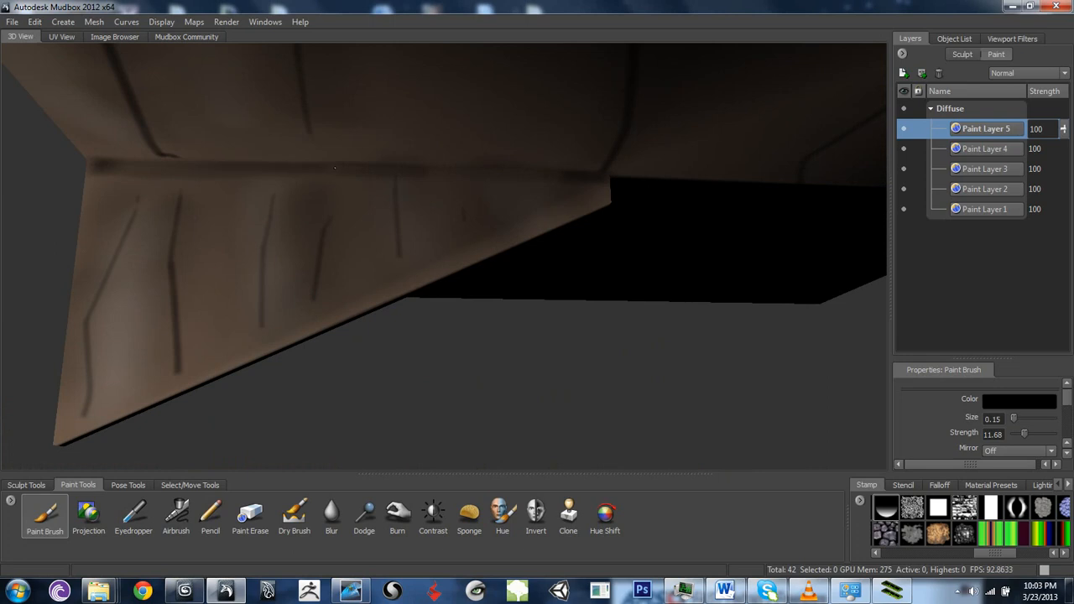
- Brush dark shading along the other bracket's seams with the underside and around the narrow tips of both brackets
mouse_move(635, 188)
alt+mouse_down()
mouse_move(451, 189)
mouse_move(403, 168)
mouse_move(421, 181)
alt+mouse_up()
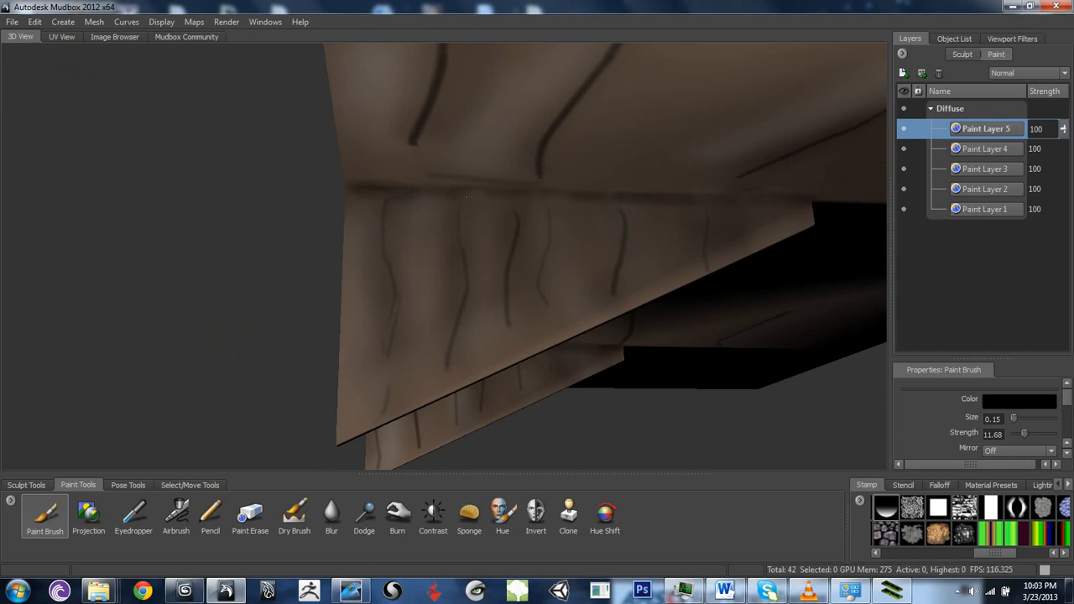
alt+drag(557, 197, 611, 196)
alt+middle_drag(611, 197, 630, 139)
alt+right_drag(629, 139, 1007, 262)
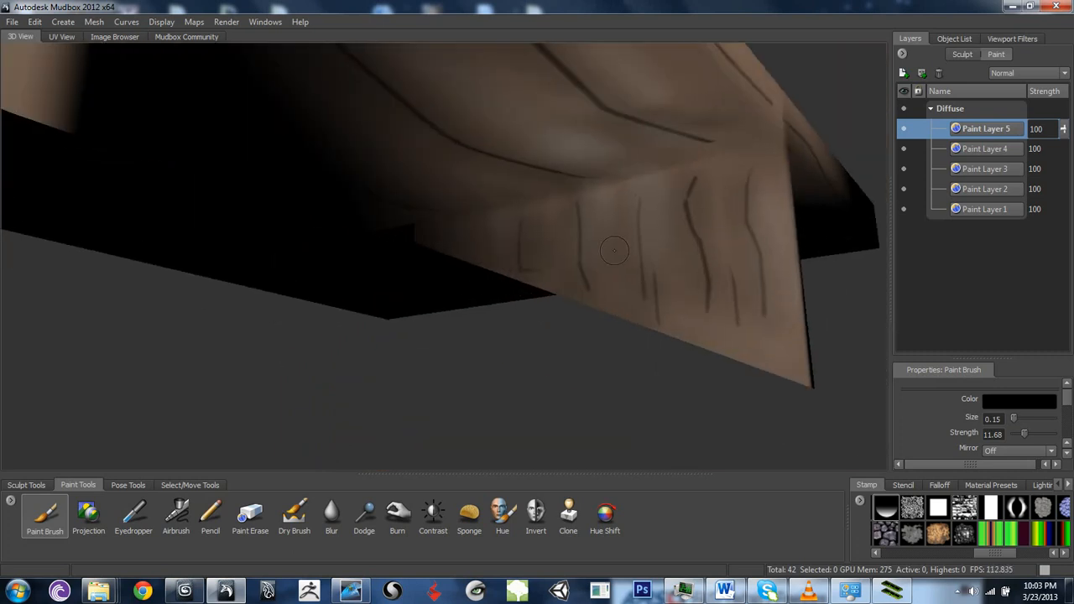
alt+middle_drag(621, 248, 565, 260)
alt+drag(565, 260, 584, 247)
drag(503, 240, 557, 229)
drag(464, 242, 169, 275)
mouse_move(296, 272)
alt+mouse_down()
mouse_move(193, 252)
mouse_move(538, 312)
mouse_move(259, 125)
mouse_move(280, 143)
mouse_move(278, 230)
mouse_move(435, 369)
mouse_move(411, 226)
mouse_move(437, 218)
alt+mouse_up()
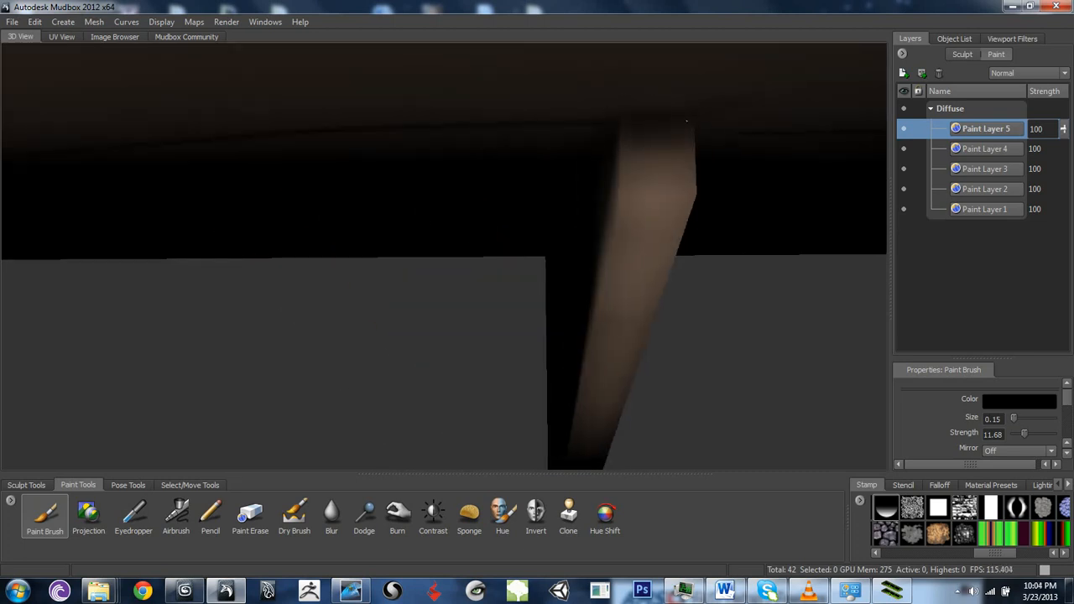
alt+drag(687, 120, 347, 217)
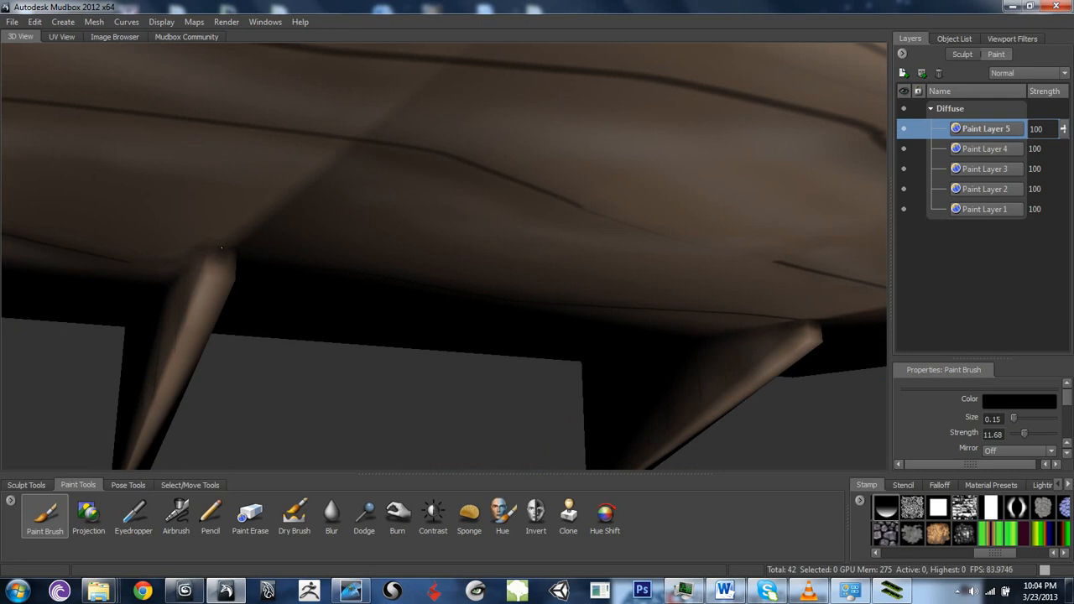
- Brush dark shading down the short vertical edges at the shelf's corners, beginning with those nearest the brackets' tall sides
mouse_move(225, 258)
alt+mouse_down()
mouse_move(542, 235)
mouse_move(439, 220)
mouse_move(478, 286)
mouse_move(663, 194)
alt+mouse_up()
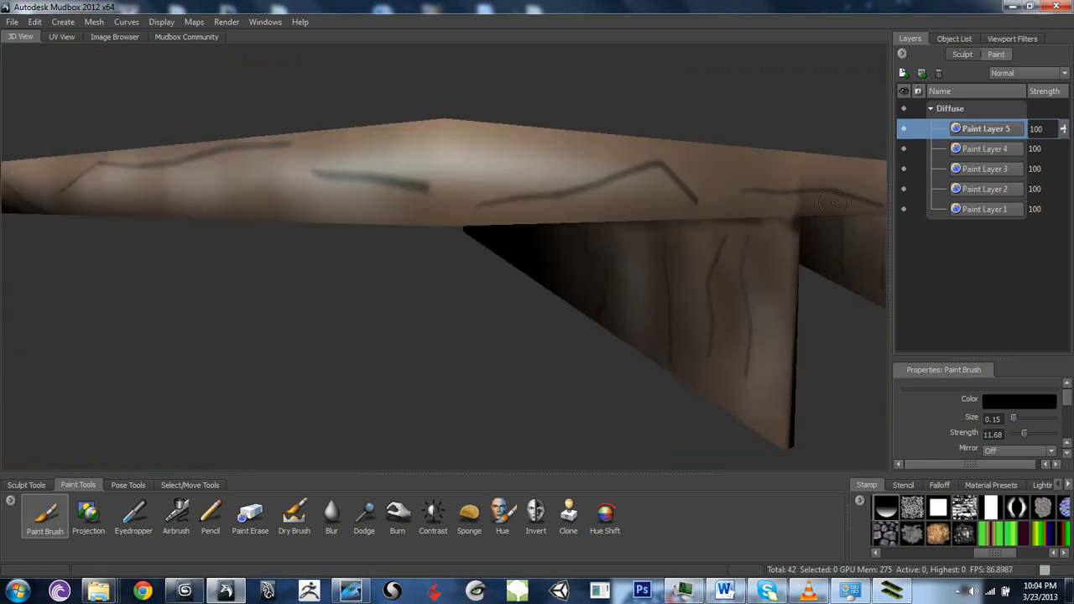
alt+right_drag(663, 194, 436, 218)
alt+drag(436, 218, 619, 234)
alt+drag(481, 239, 583, 273)
alt+right_drag(583, 272, 659, 252)
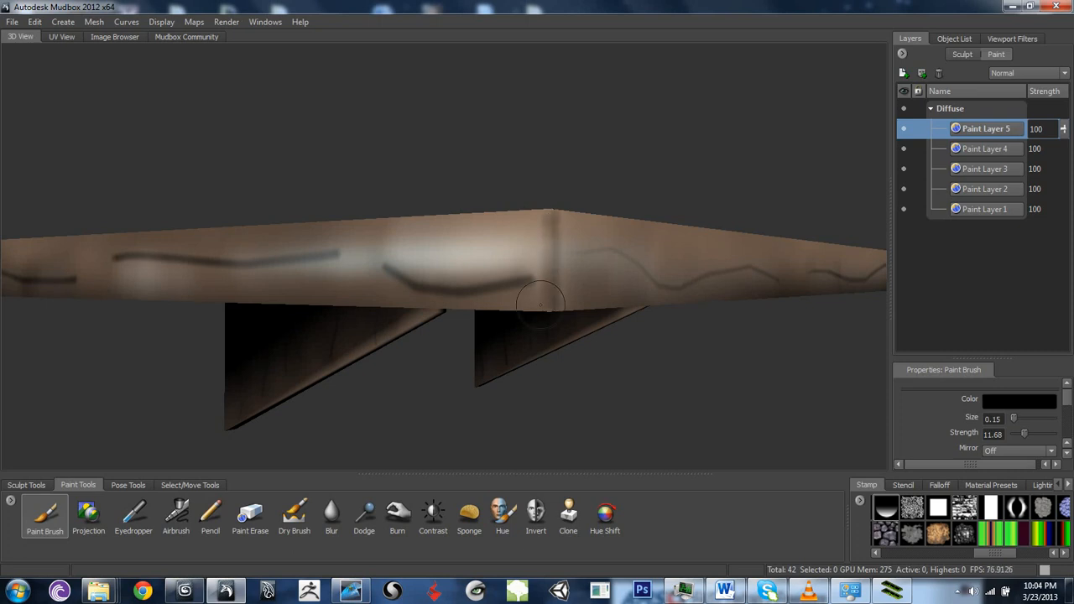
alt+right_drag(529, 298, 423, 209)
alt+drag(422, 209, 466, 257)
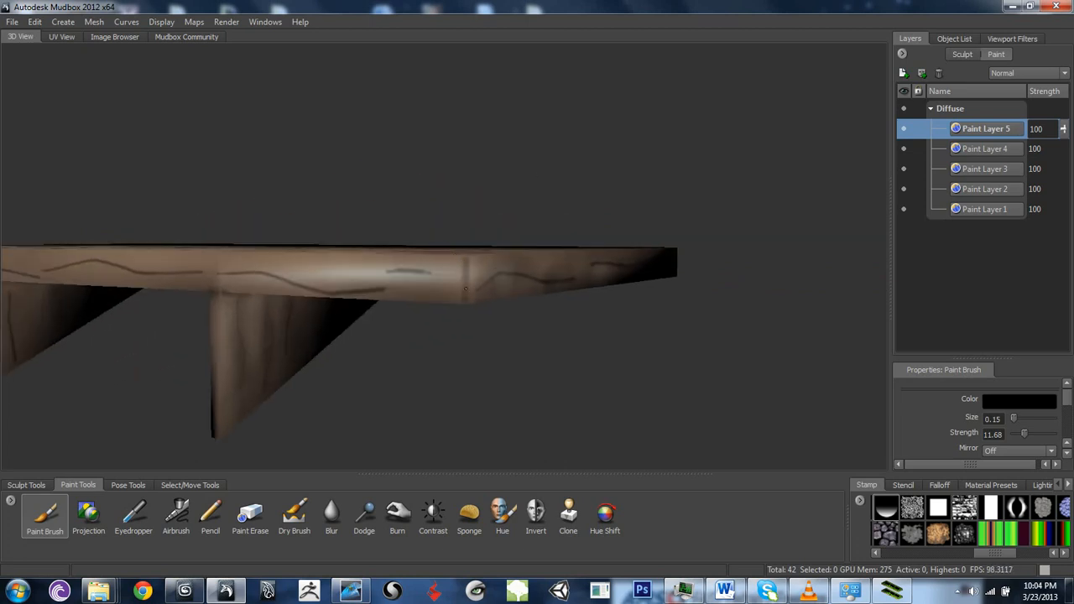
alt+drag(509, 269, 487, 241)
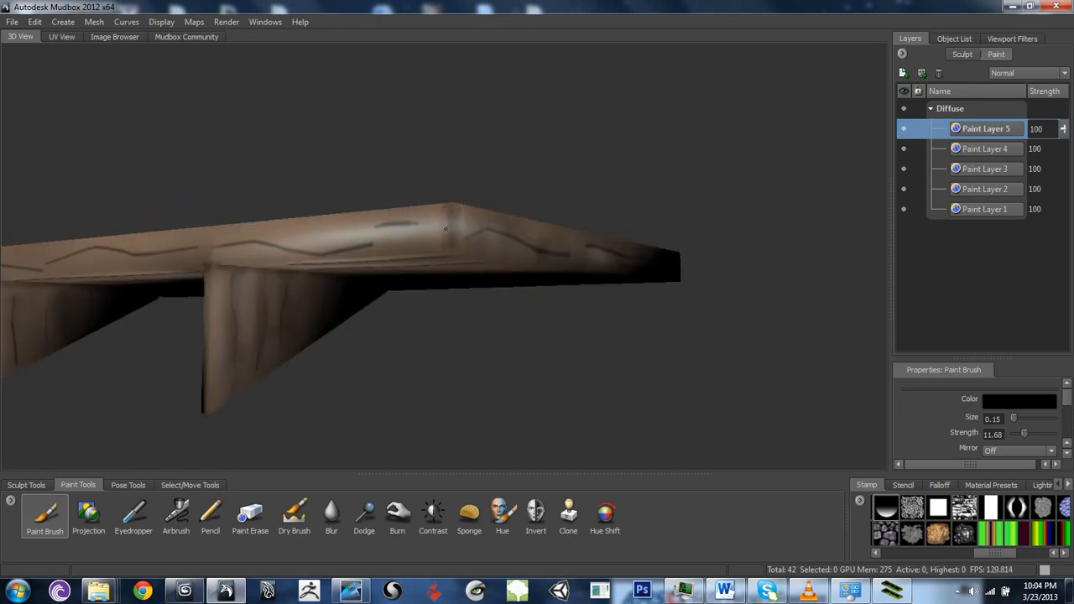
- Continue the dark shading down the vertical edges at the shelf's remaining corners
mouse_move(545, 220)
alt+mouse_down()
mouse_move(605, 225)
mouse_move(653, 205)
alt+mouse_up()
right_click(672, 190)
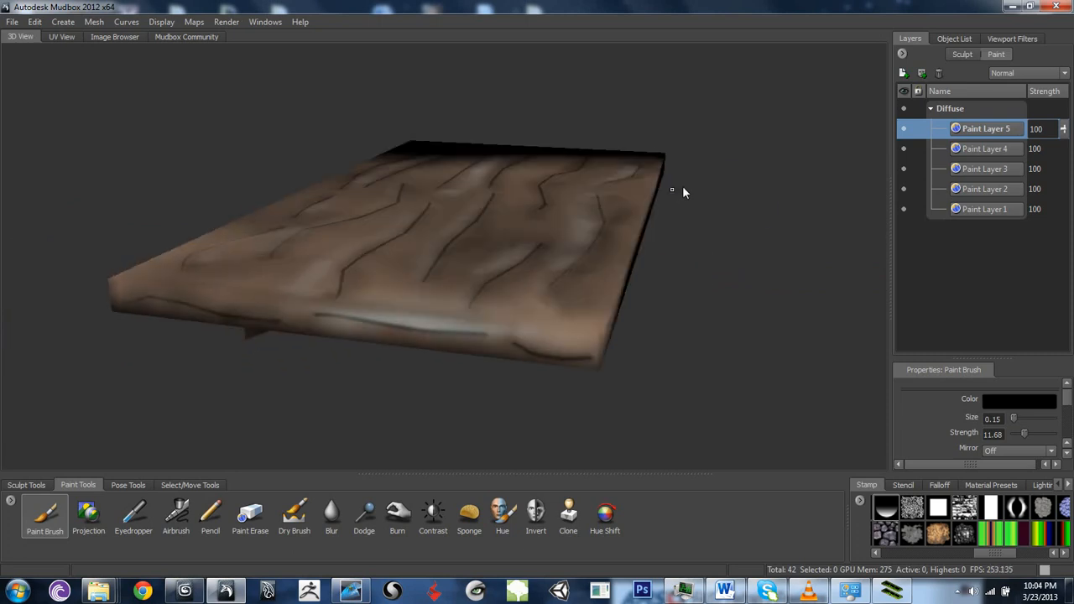
right_drag(685, 180, 675, 221)
alt+drag(598, 331, 639, 156)
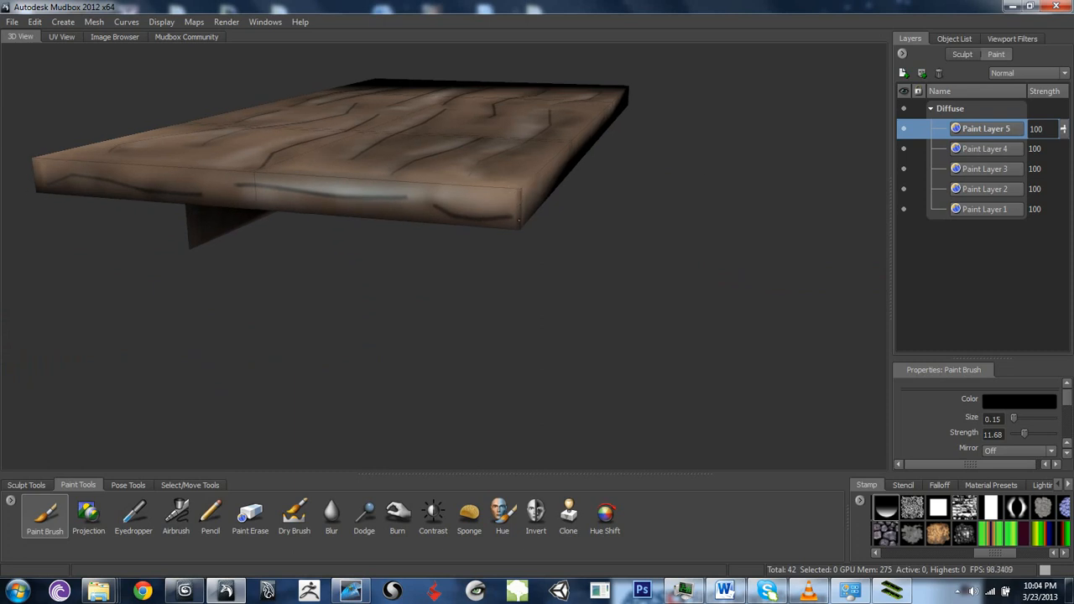
alt+drag(605, 169, 514, 235)
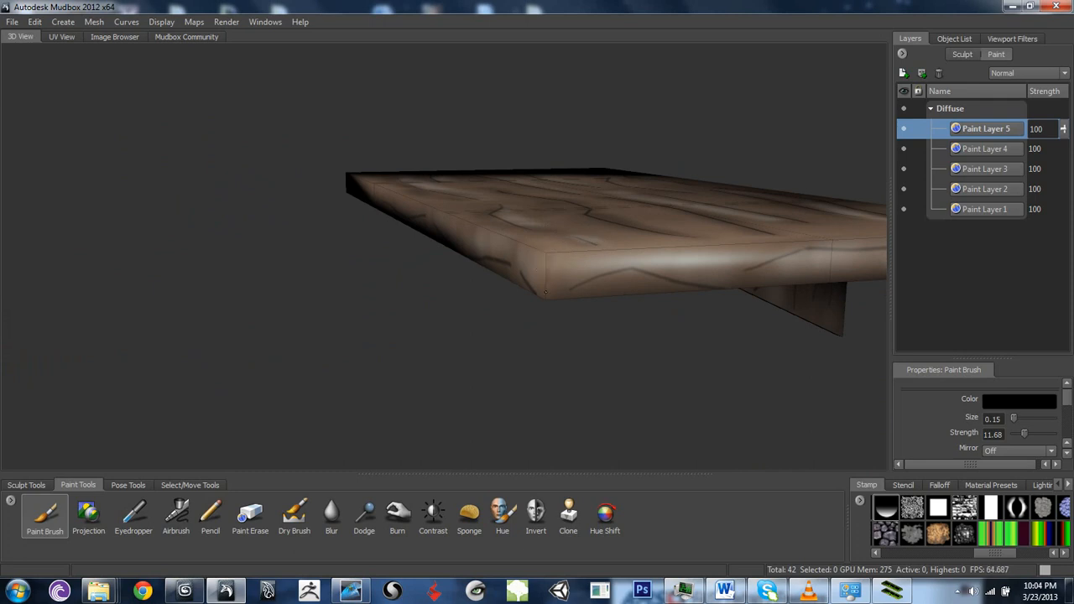
alt+drag(545, 297, 684, 174)
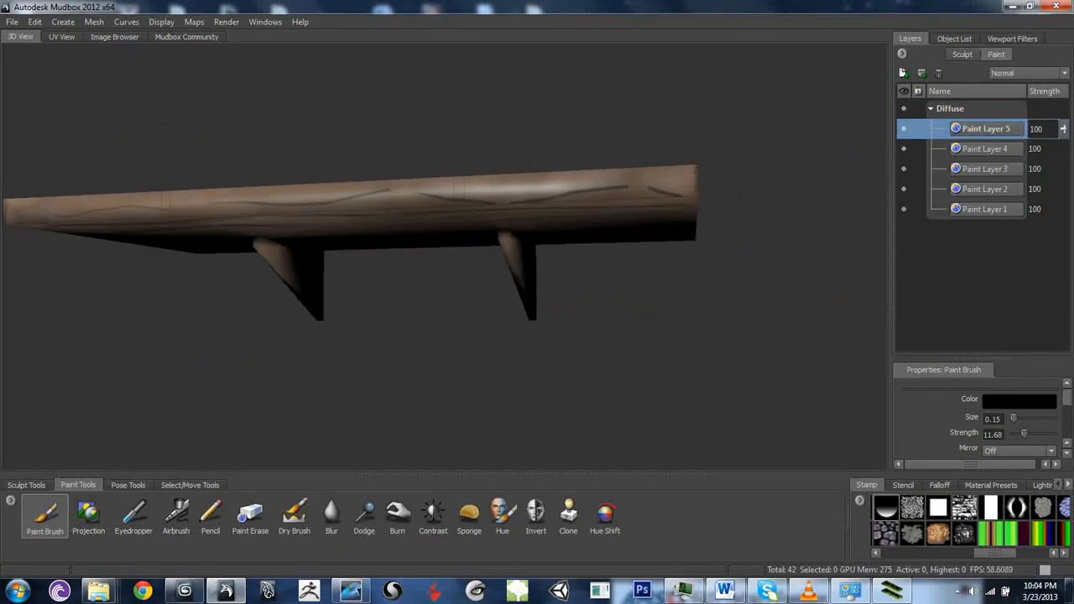
alt+drag(747, 200, 534, 237)
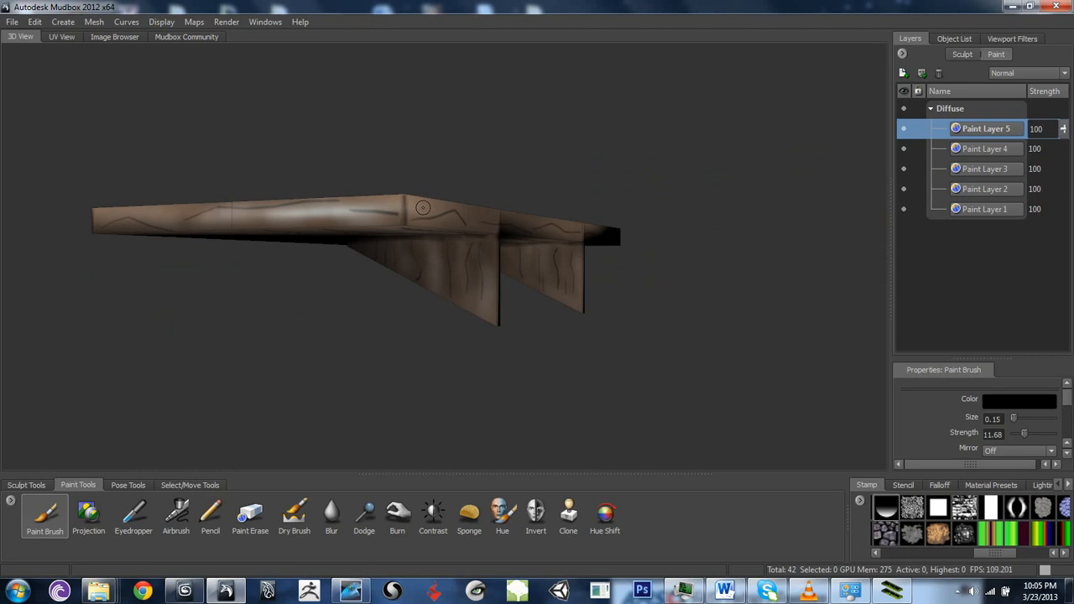
- Brush dark shading along the lower edge of the shelf's end face, enlarging the brush size to 0.32
alt+drag(401, 229, 739, 284)
scroll(740, 284, up, 3)
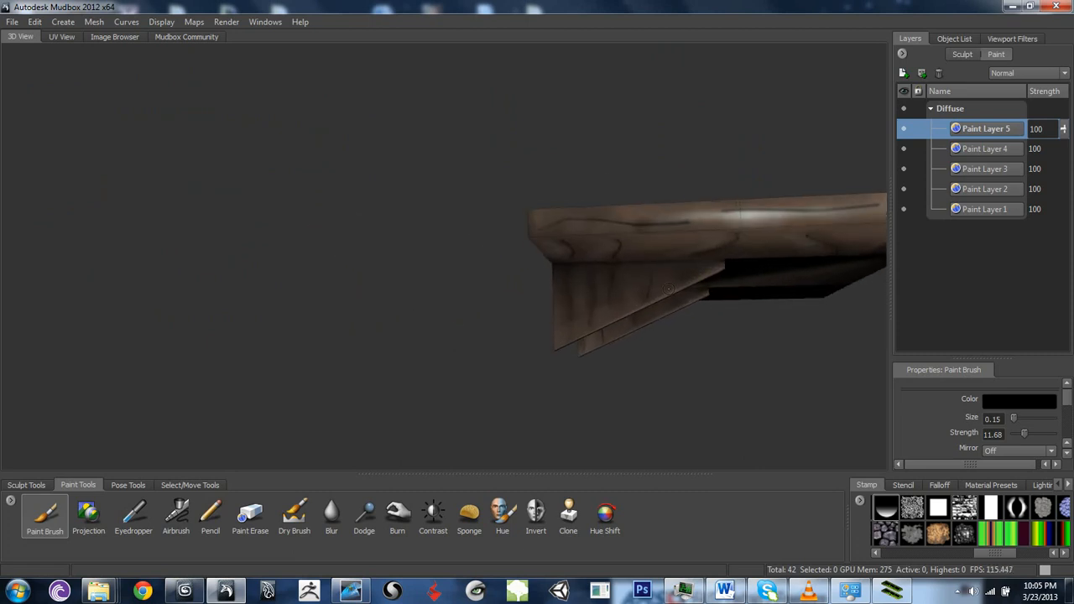
alt+middle_drag(740, 283, 546, 312)
scroll(636, 286, up, 3)
alt+drag(545, 313, 408, 276)
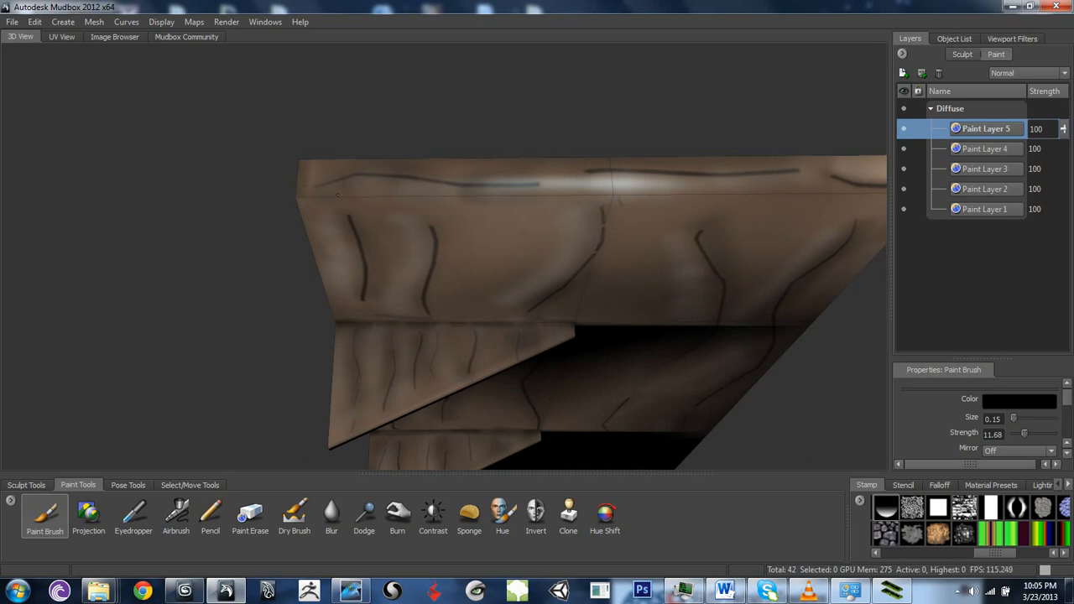
mouse_move(327, 205)
mouse_down()
mouse_move(337, 204)
mouse_move(319, 200)
mouse_up()
alt+middle_drag(635, 206, 441, 207)
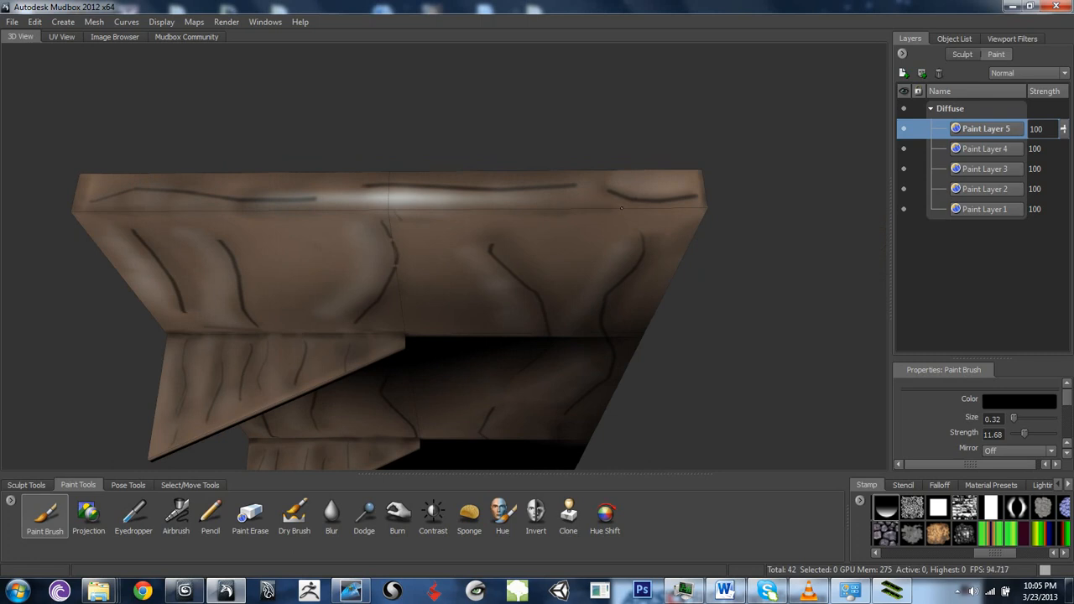
- Brush dark shading along the edges around the shelf's top surface
mouse_move(651, 209)
alt+mouse_down()
mouse_move(587, 220)
mouse_move(625, 224)
mouse_move(658, 210)
alt+mouse_up()
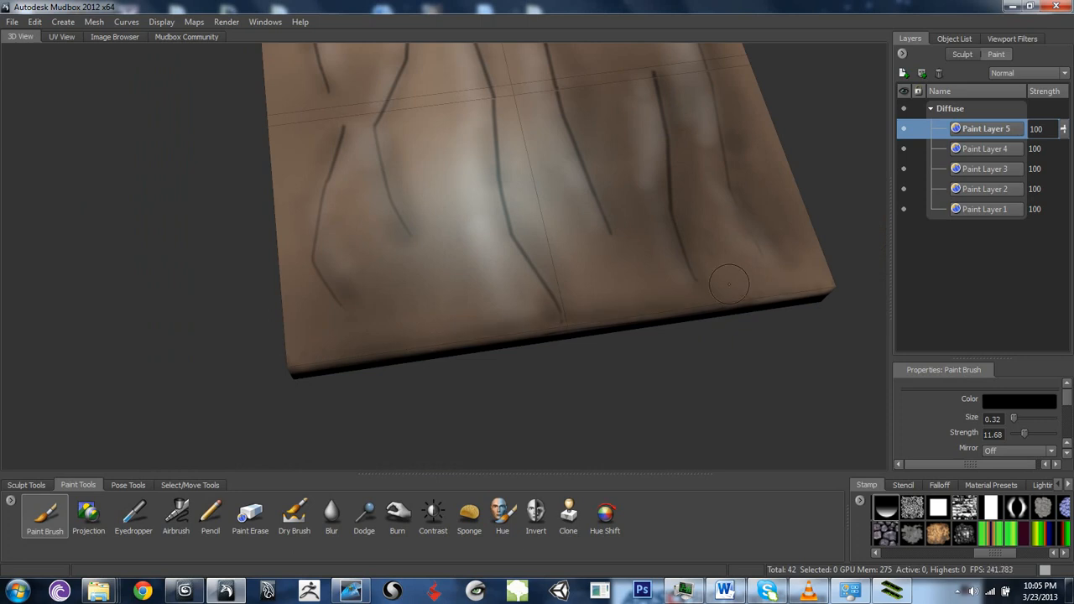
alt+right_drag(729, 284, 319, 230)
alt+drag(319, 230, 260, 210)
alt+middle_drag(365, 252, 558, 202)
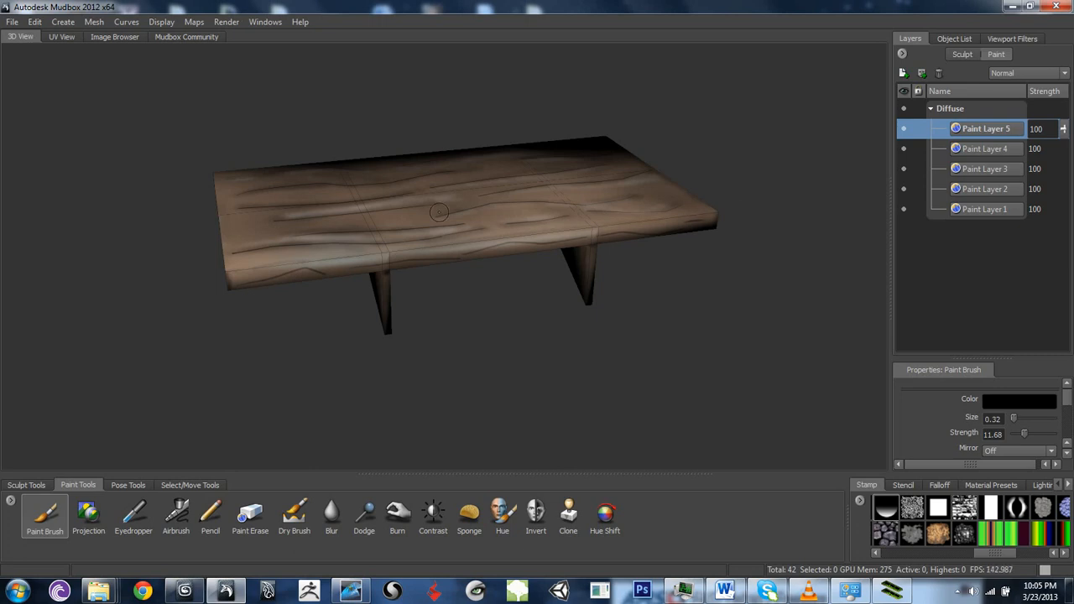
alt+drag(439, 213, 514, 223)
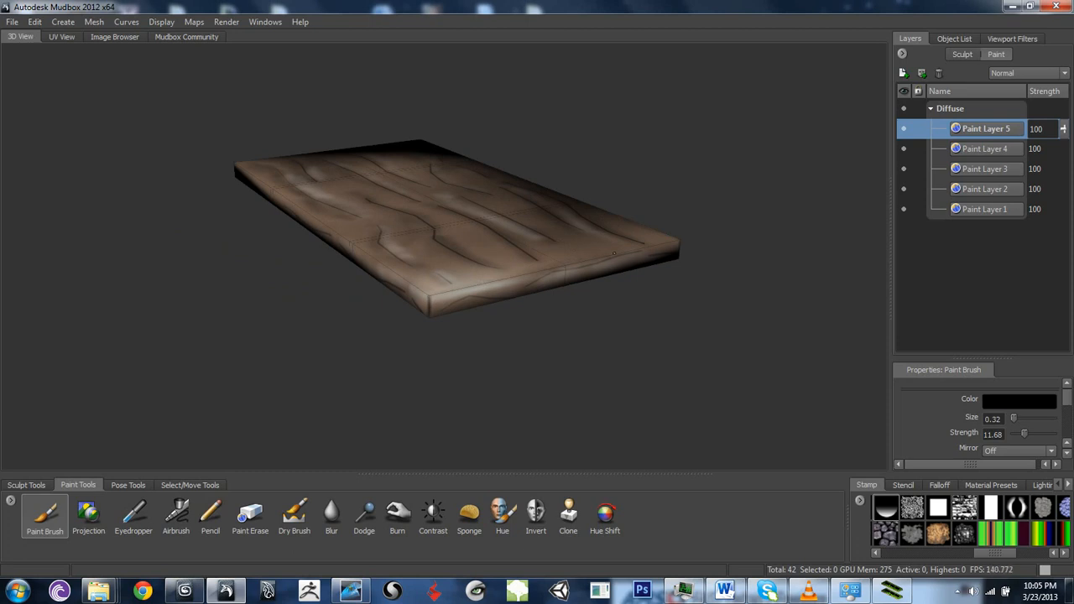
alt+drag(689, 238, 532, 286)
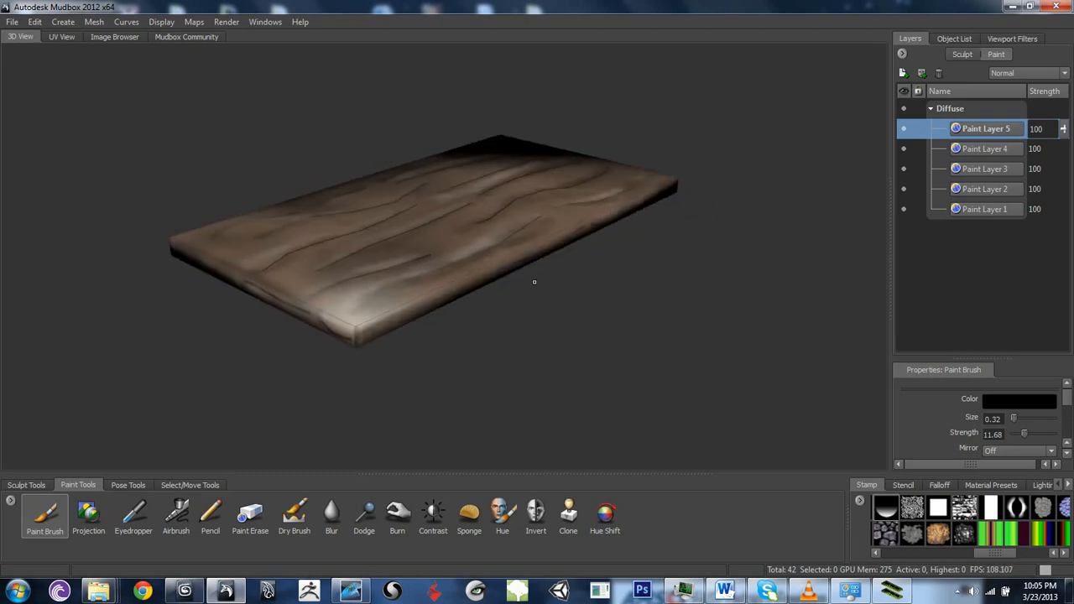
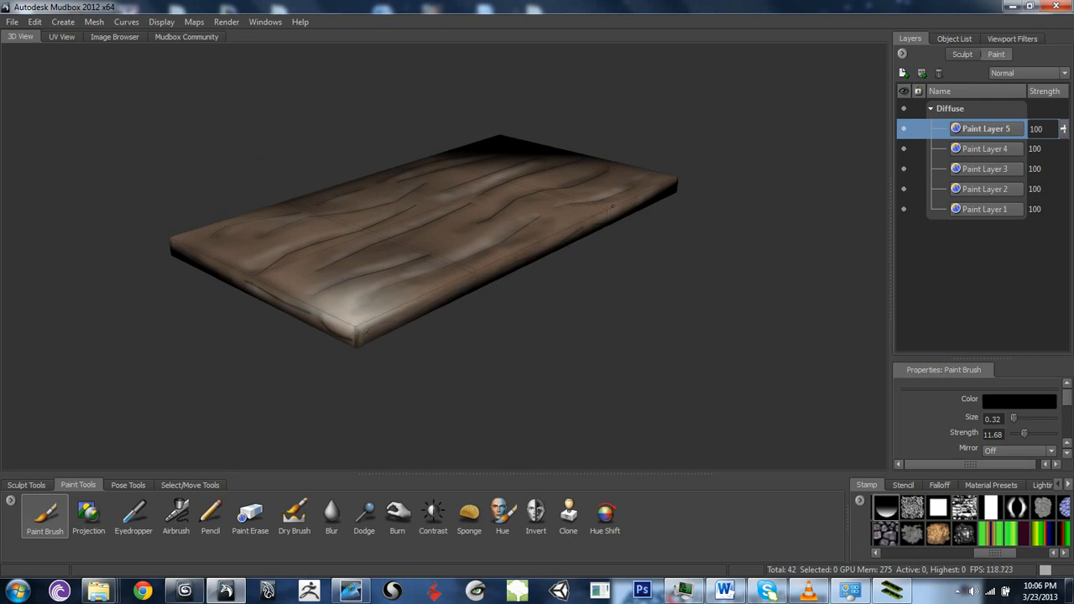
- Brush dark shading along the lower edges of the shelf's long side and remaining end
alt+drag(525, 202, 444, 179)
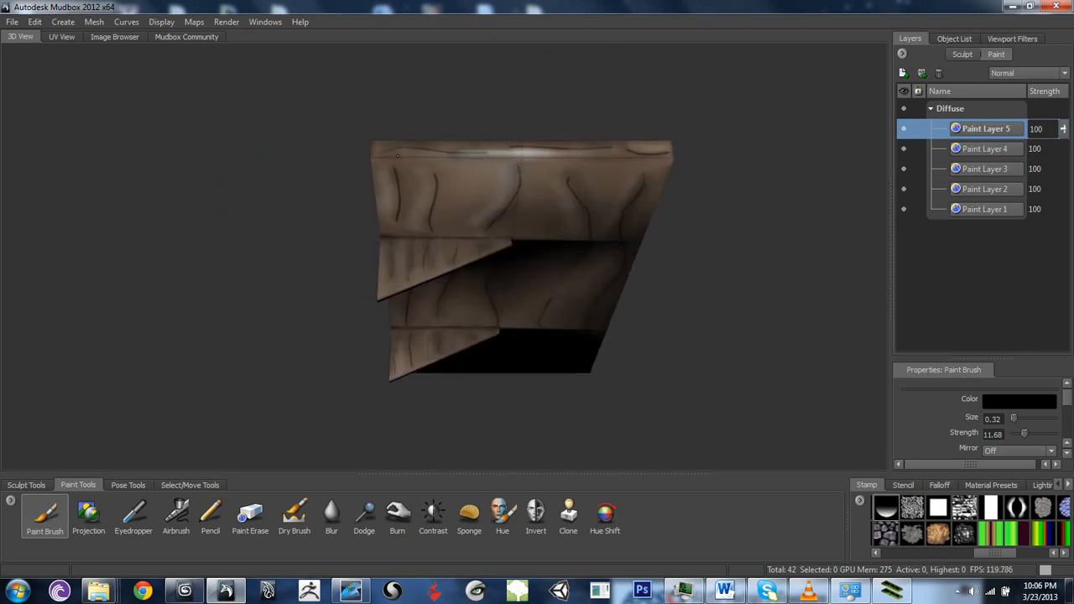
alt+drag(556, 148, 455, 148)
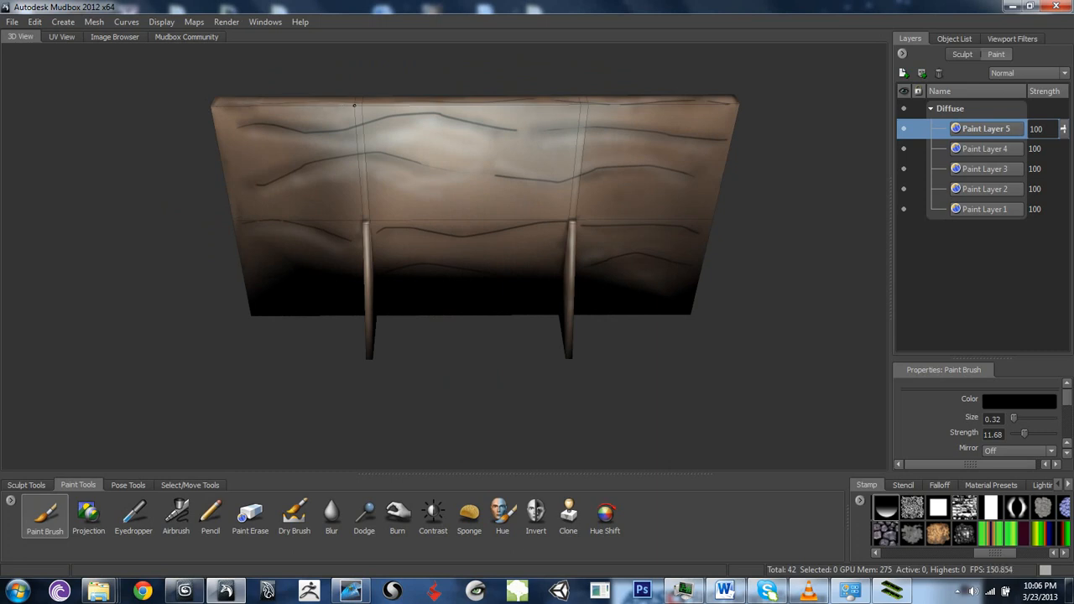
drag(354, 106, 684, 105)
mouse_move(751, 101)
alt+mouse_down()
mouse_move(604, 126)
mouse_move(482, 125)
mouse_move(480, 147)
alt+mouse_up()
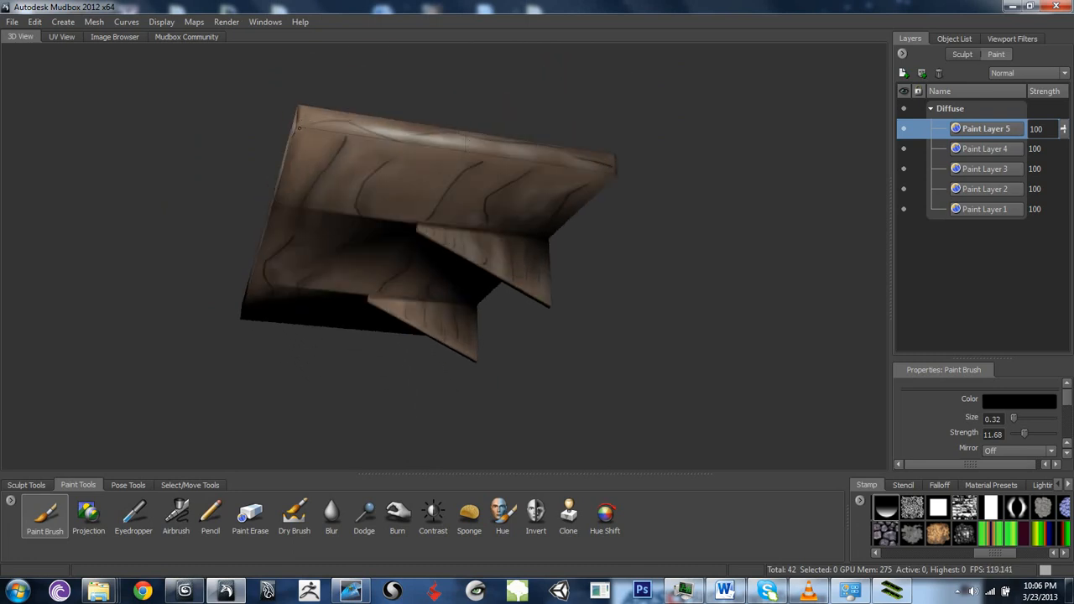
drag(357, 135, 411, 143)
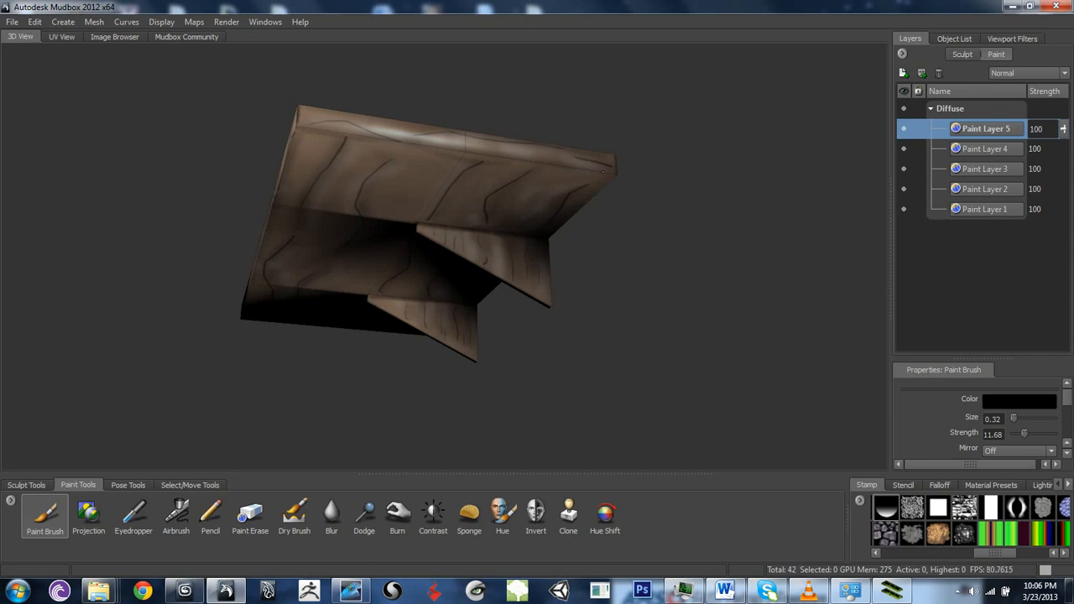
- Add a new paint layer above Paint Layer 5 in the Diffuse channel
mouse_move(466, 169)
alt+mouse_down()
mouse_move(427, 180)
mouse_move(438, 215)
mouse_move(500, 242)
mouse_move(398, 227)
mouse_move(693, 247)
mouse_move(428, 260)
mouse_move(553, 240)
alt+mouse_up()
right_click(978, 131)
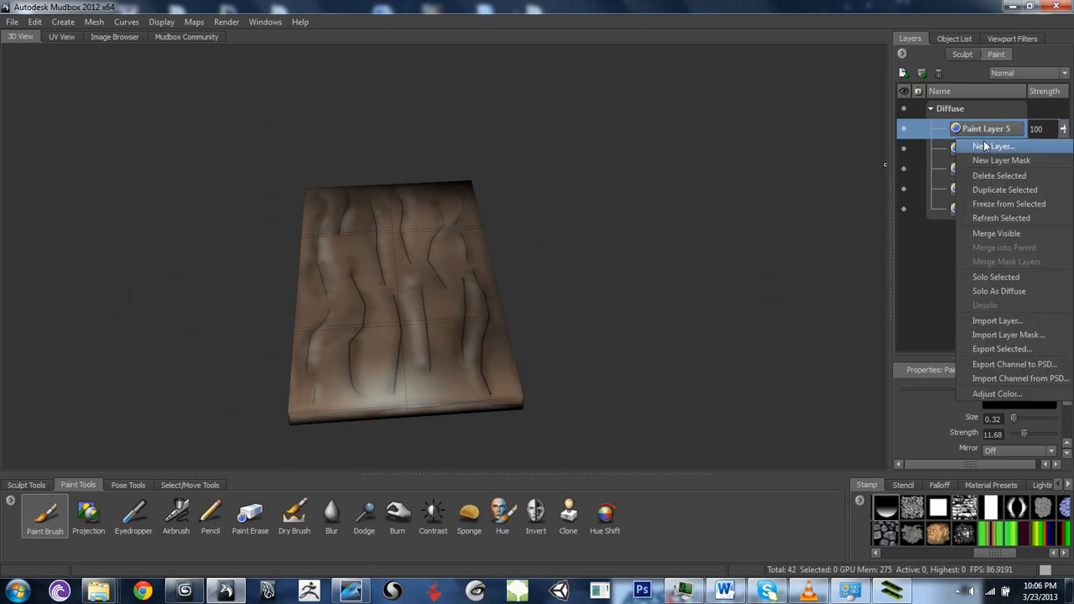
click(986, 145)
click(529, 334)
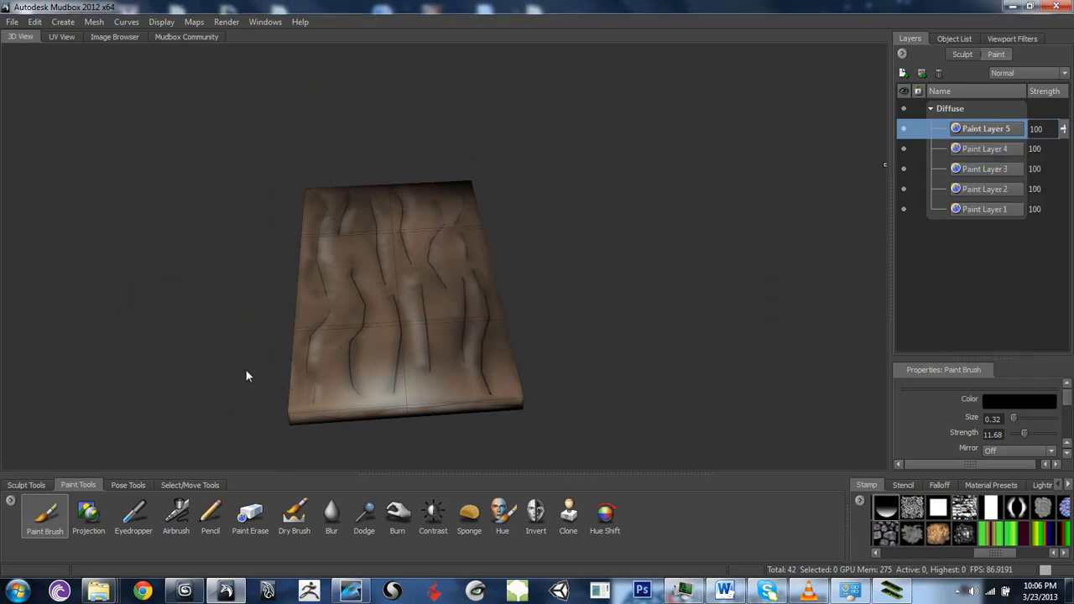
alt+drag(353, 263, 340, 292)
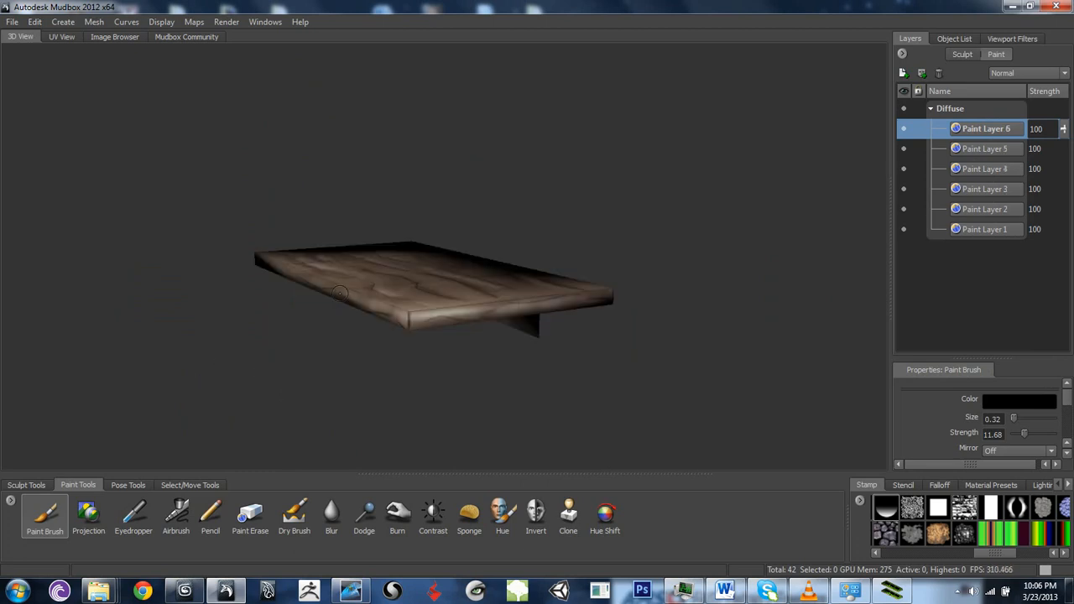
- Set the paint brush color to the white swatch from the color history
alt+drag(443, 334, 403, 256)
alt+right_drag(403, 256, 437, 271)
mouse_move(377, 254)
alt+mouse_down()
mouse_move(374, 326)
mouse_move(453, 285)
mouse_move(462, 320)
alt+mouse_up()
alt+right_drag(462, 321, 537, 302)
click(1018, 401)
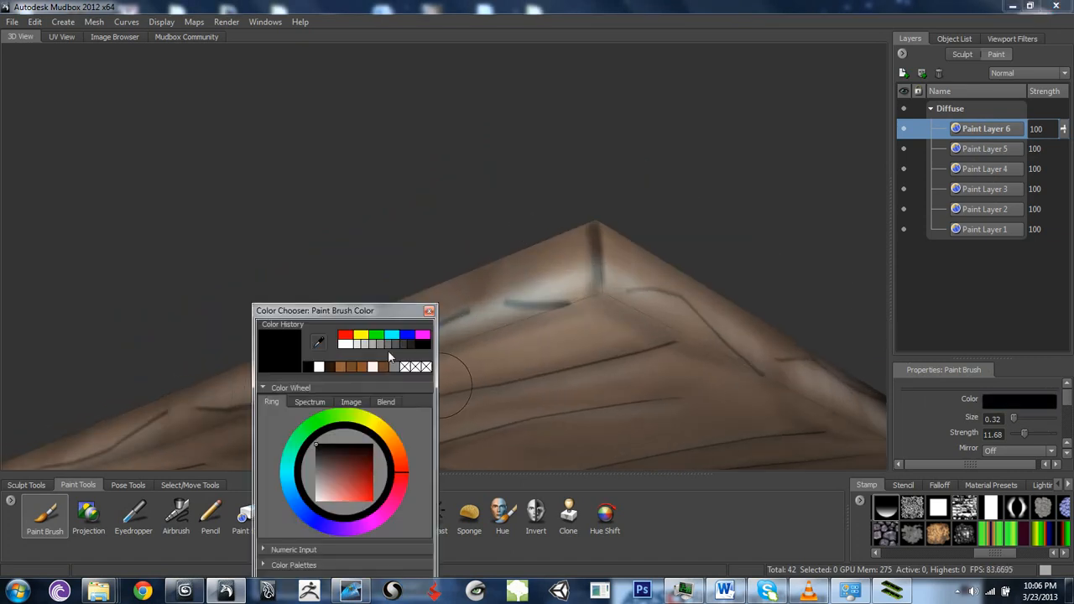
click(320, 367)
drag(316, 311, 226, 169)
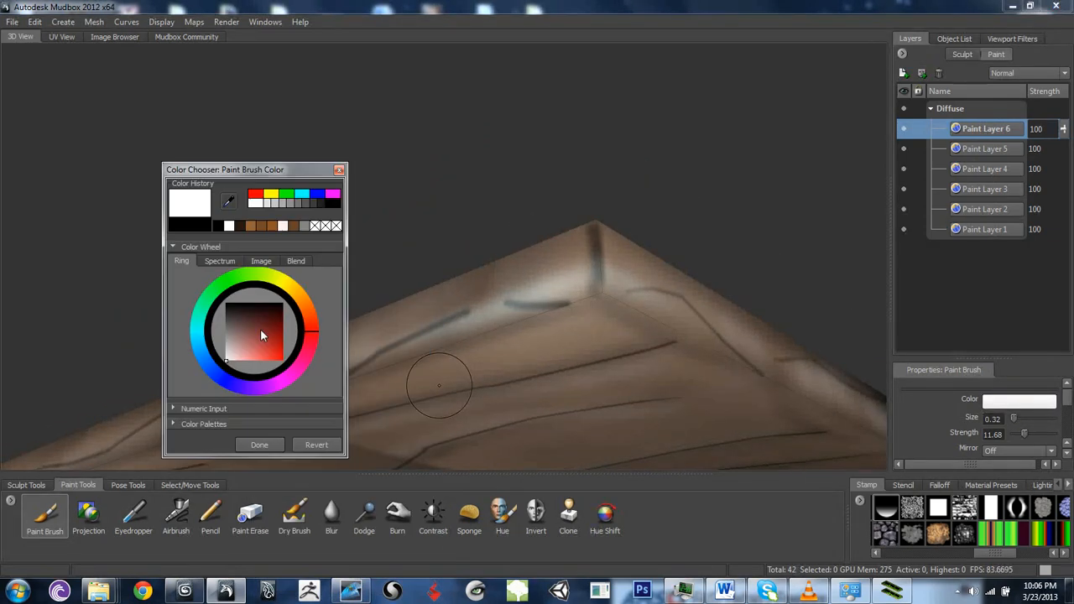
click(260, 445)
- Brush soft white highlights along the vertical corner edges of the shelf, reducing the brush size to 0.09
alt+drag(539, 290, 501, 301)
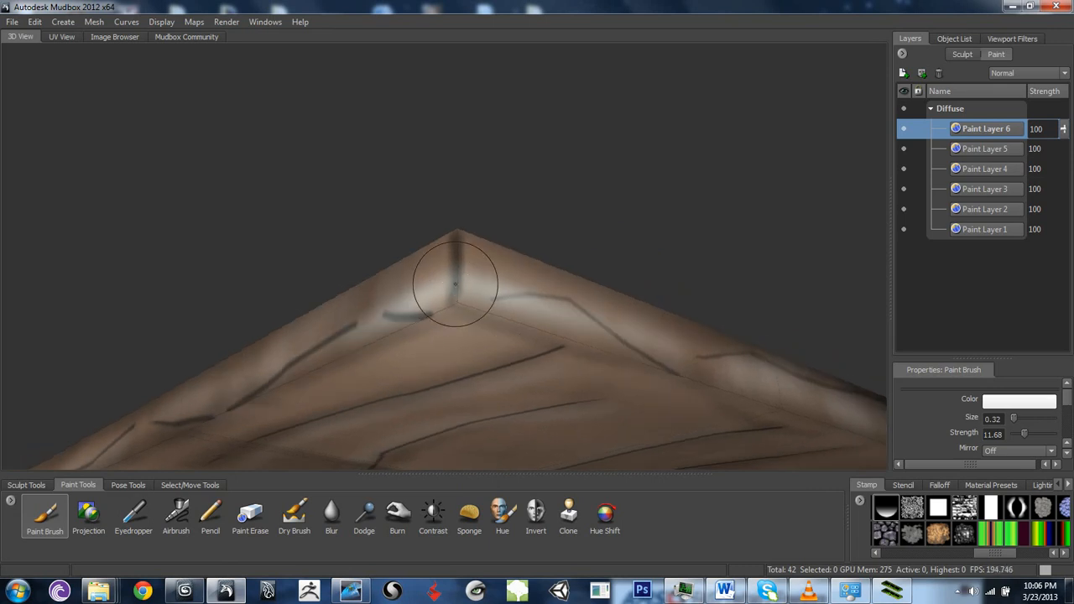
mouse_move(456, 255)
mouse_down()
mouse_move(444, 254)
mouse_move(449, 239)
mouse_up()
alt+drag(435, 461, 541, 309)
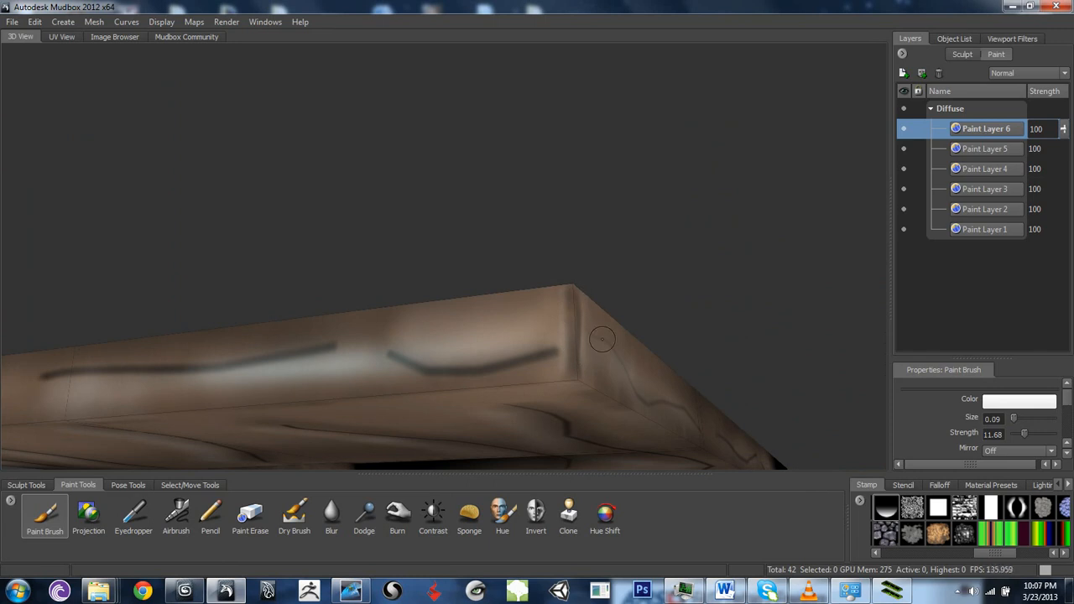
alt+drag(603, 339, 515, 370)
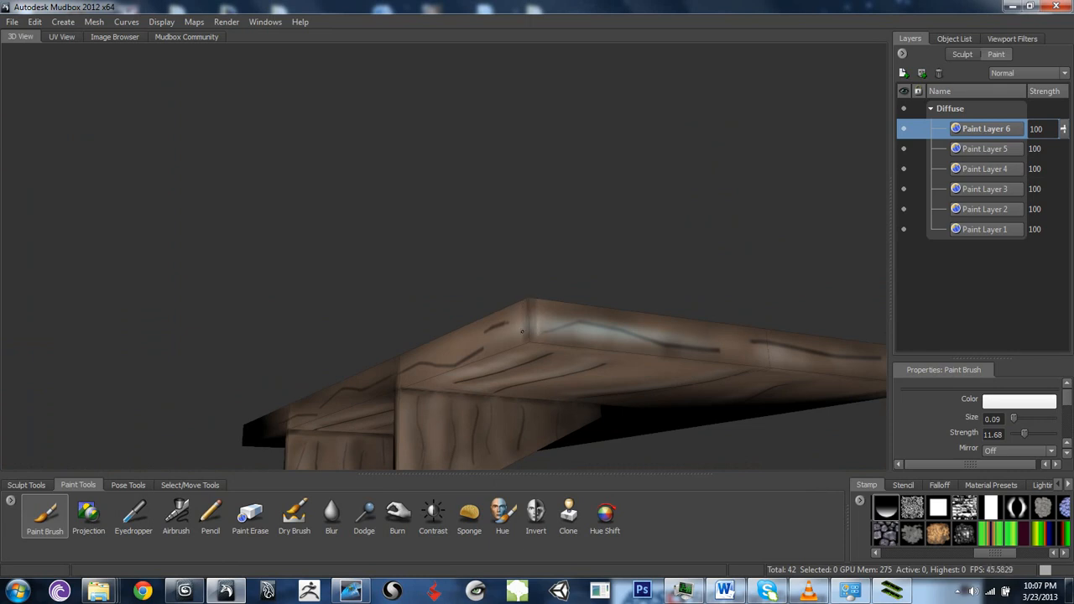
- Enlarge the brush to 0.28 and paint light highlights where the two support brackets meet the shelf's underside
alt+drag(525, 330, 642, 353)
mouse_move(642, 353)
alt+middle_down()
mouse_move(517, 317)
mouse_move(588, 273)
alt+middle_up()
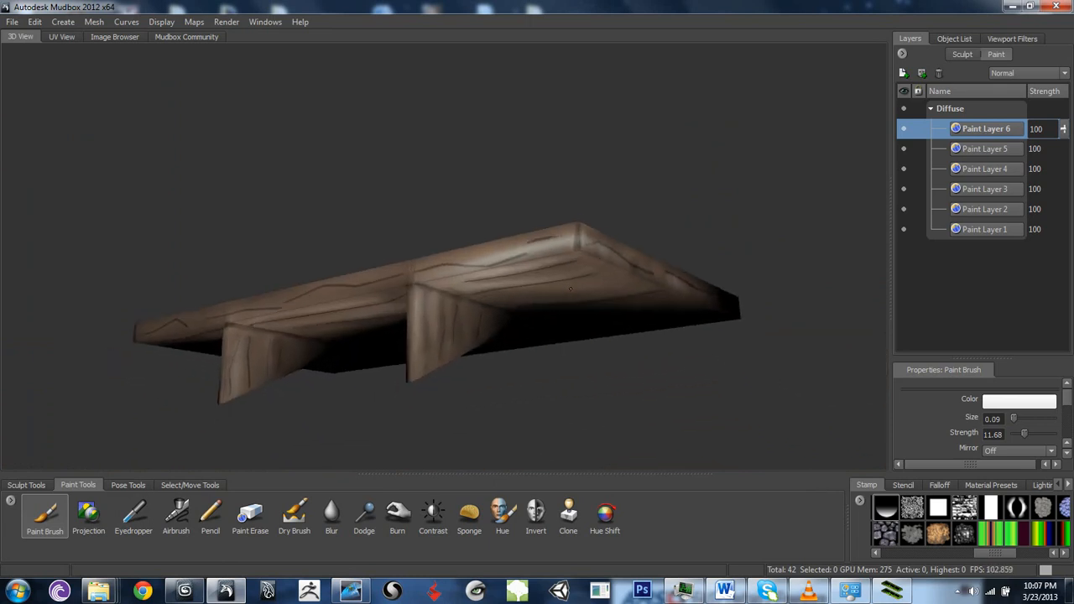
alt+right_drag(588, 273, 629, 377)
alt+middle_drag(629, 377, 738, 253)
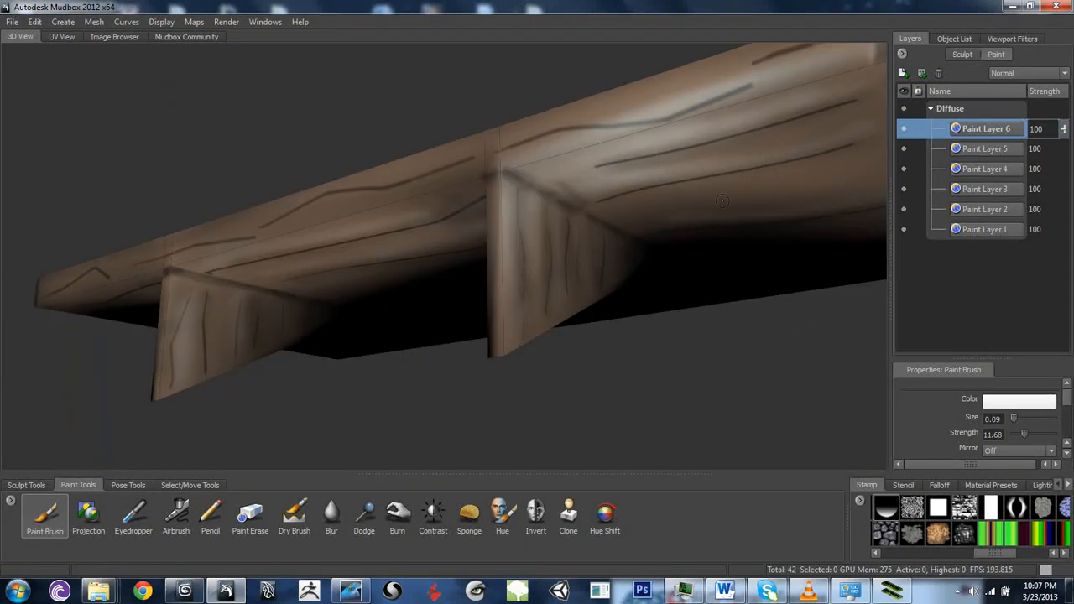
key(b)
drag(535, 179, 517, 169)
drag(507, 180, 507, 184)
drag(196, 282, 259, 295)
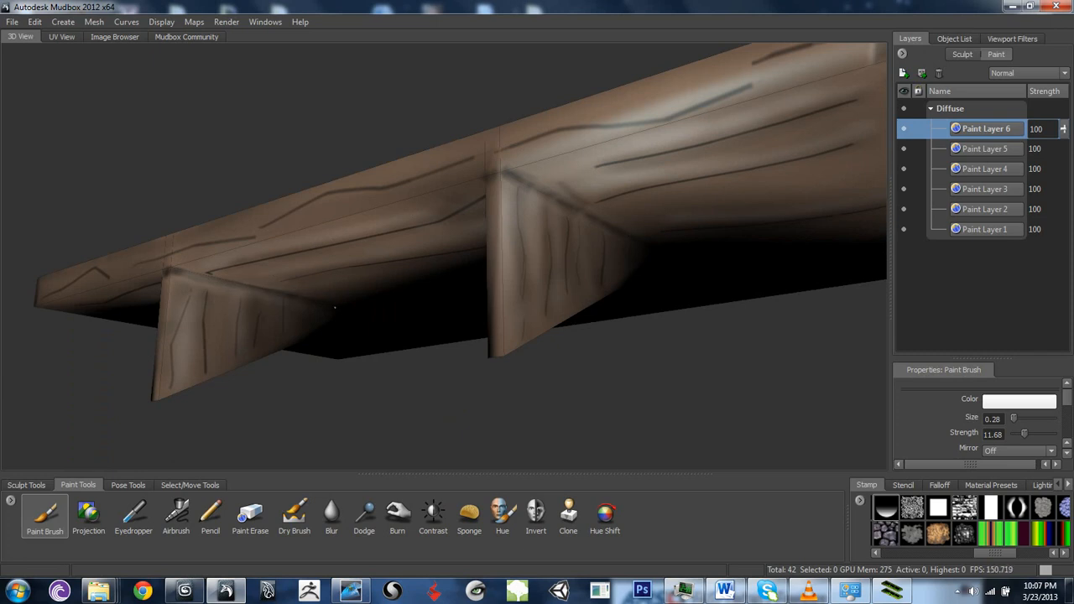
- Continue the white highlights along the seam between the brackets' side faces and the shelf's underside
alt+drag(335, 308, 385, 281)
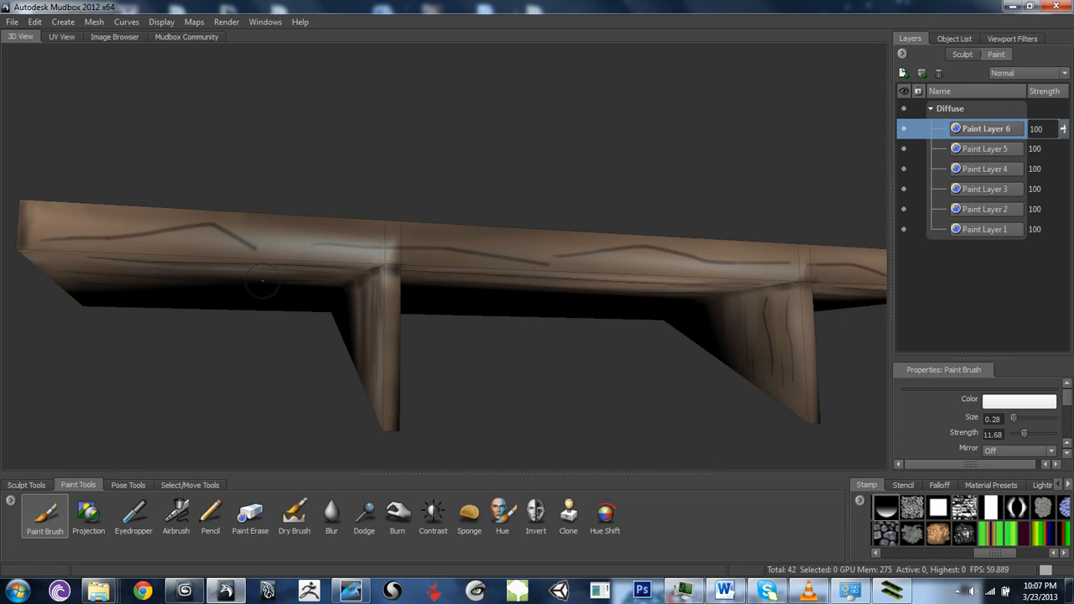
alt+drag(375, 291, 551, 265)
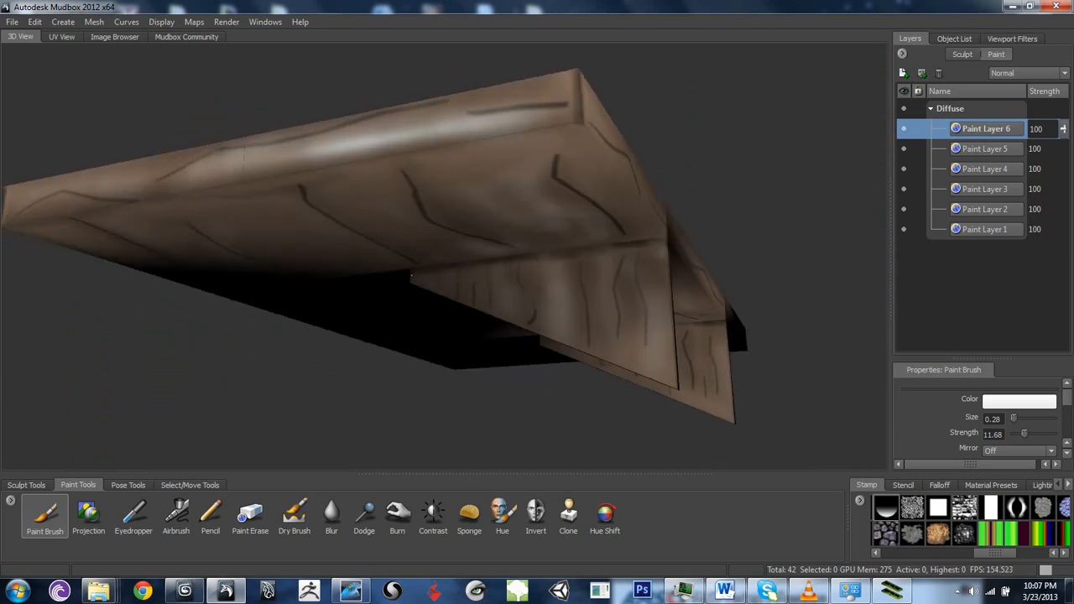
drag(472, 271, 655, 254)
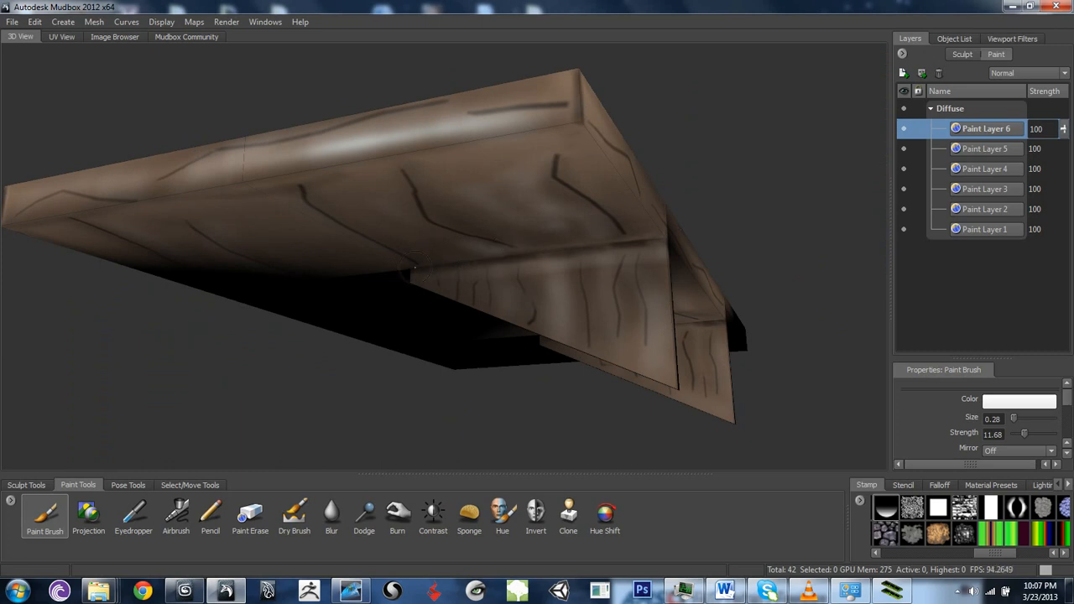
mouse_move(413, 268)
alt+mouse_down()
mouse_move(552, 285)
mouse_move(500, 328)
mouse_move(370, 349)
alt+mouse_up()
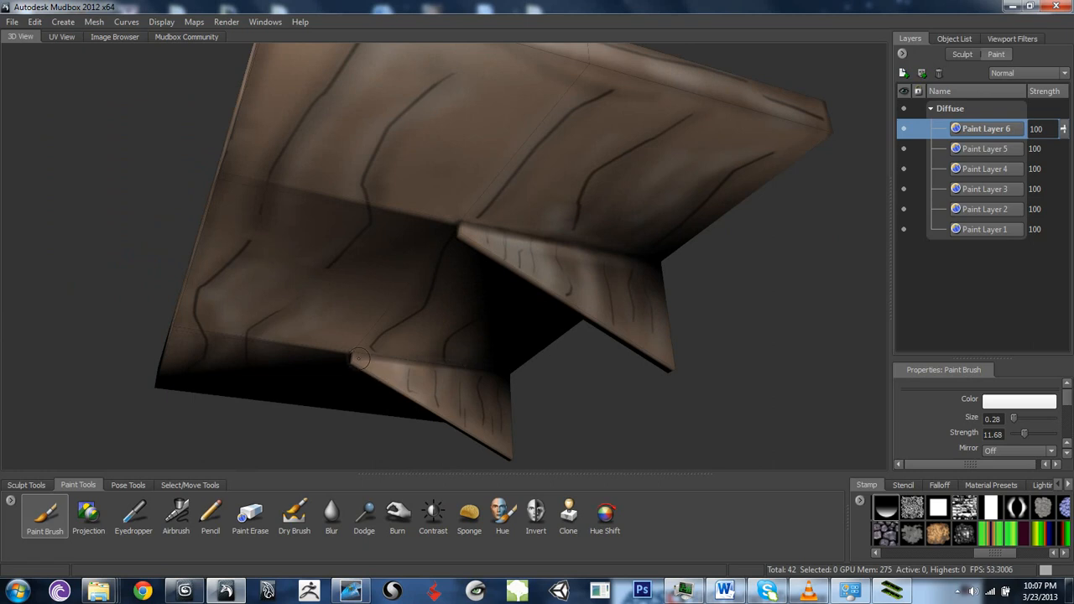
- Add a new paint layer above Paint Layer 6 and set the brush color to the orange-brown swatch
mouse_move(515, 379)
alt+mouse_down()
mouse_move(553, 370)
mouse_move(429, 276)
mouse_move(316, 319)
mouse_move(436, 324)
alt+mouse_up()
right_click(978, 127)
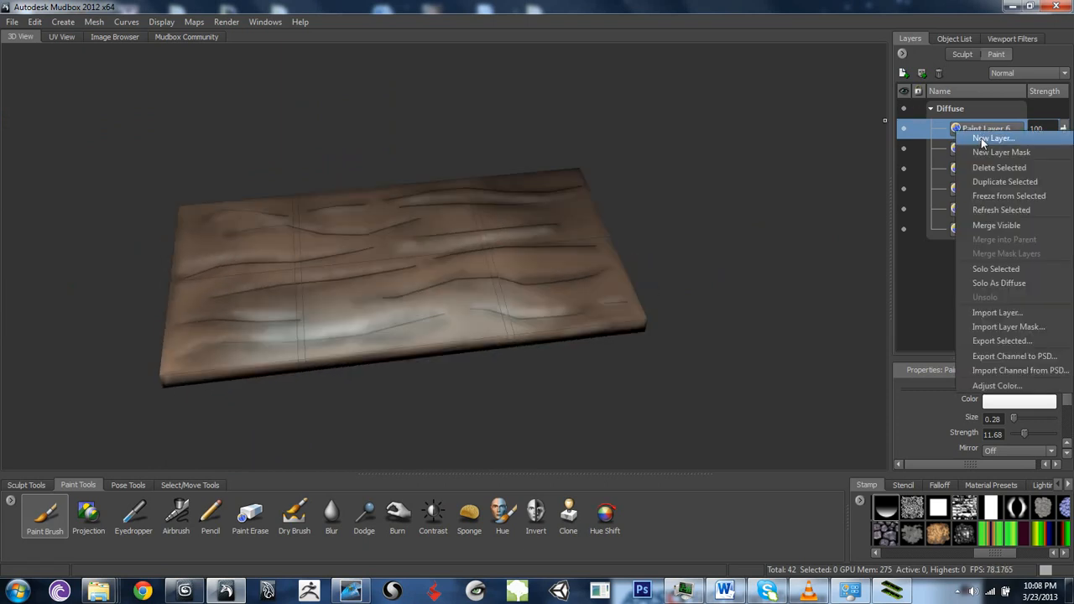
click(983, 139)
click(546, 335)
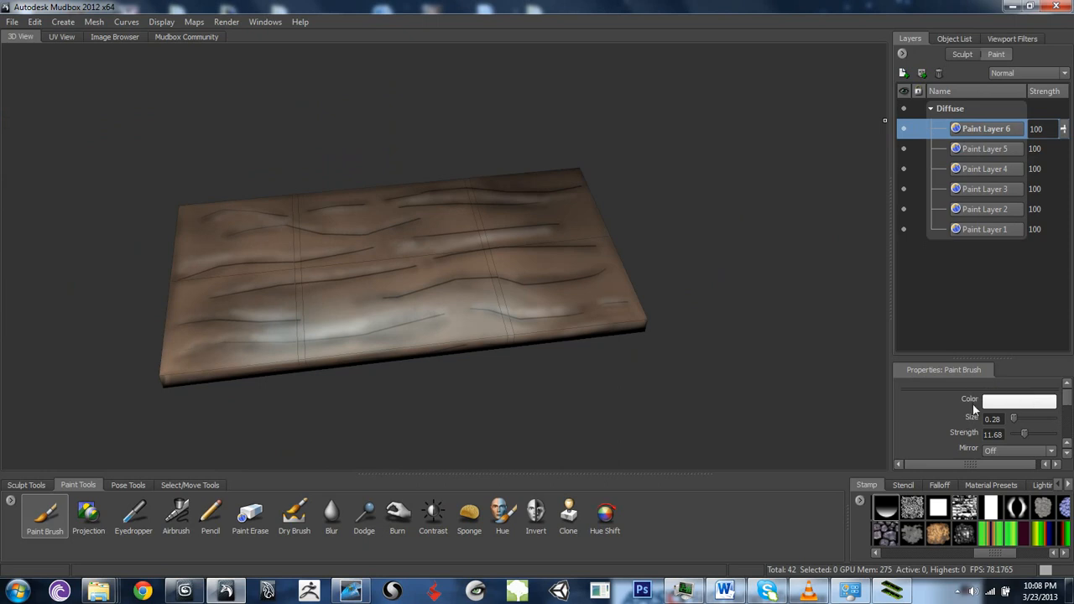
click(996, 401)
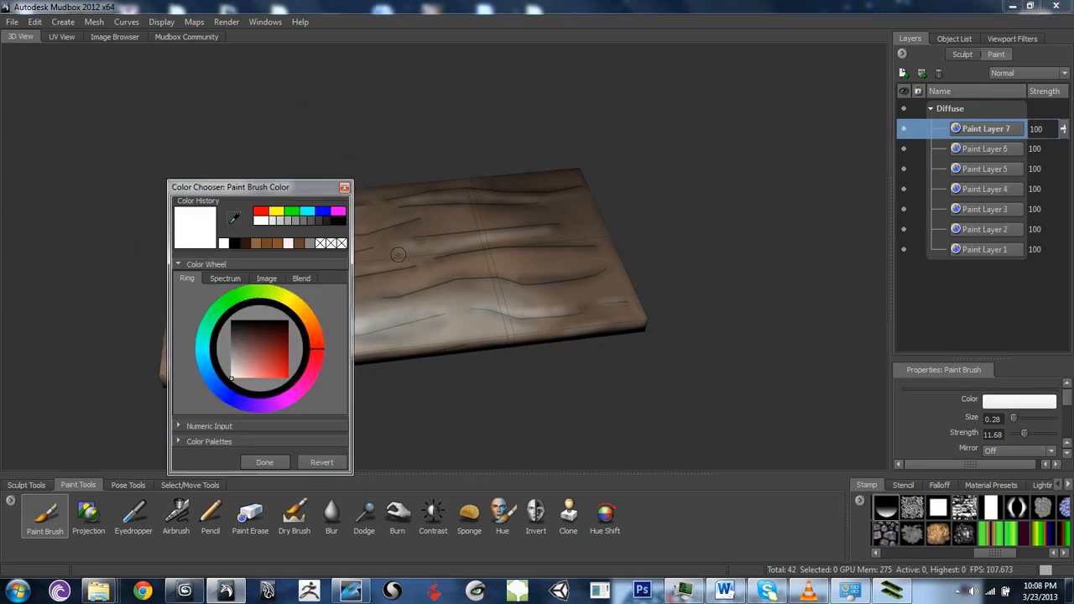
click(276, 245)
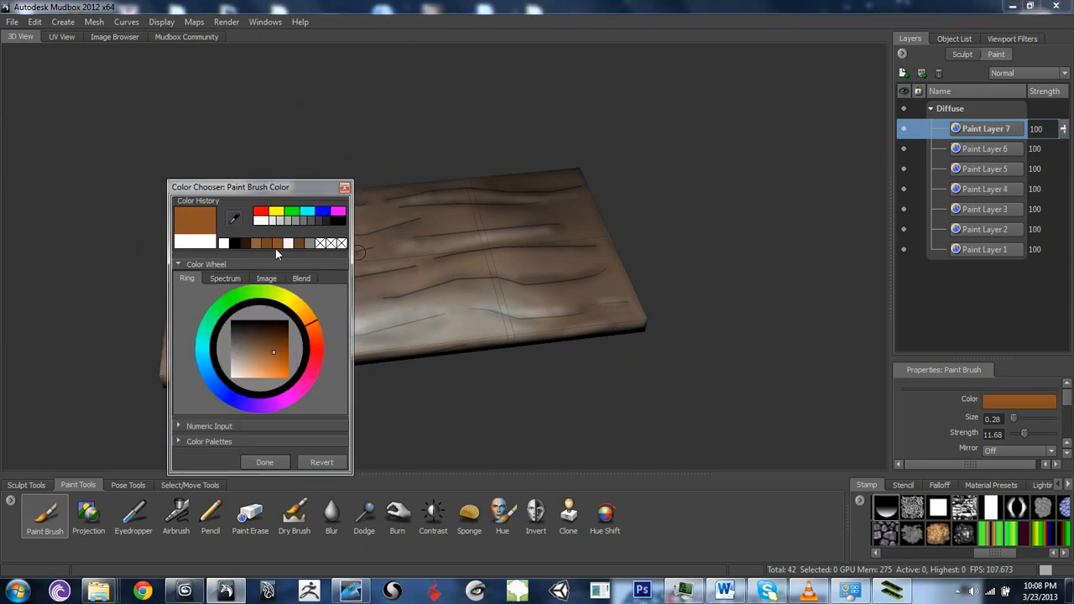
click(265, 463)
- Set Paint Layer 7 to Hard Light and tint the shelf's top surface orange-brown with a brush size of 11.62
click(1015, 73)
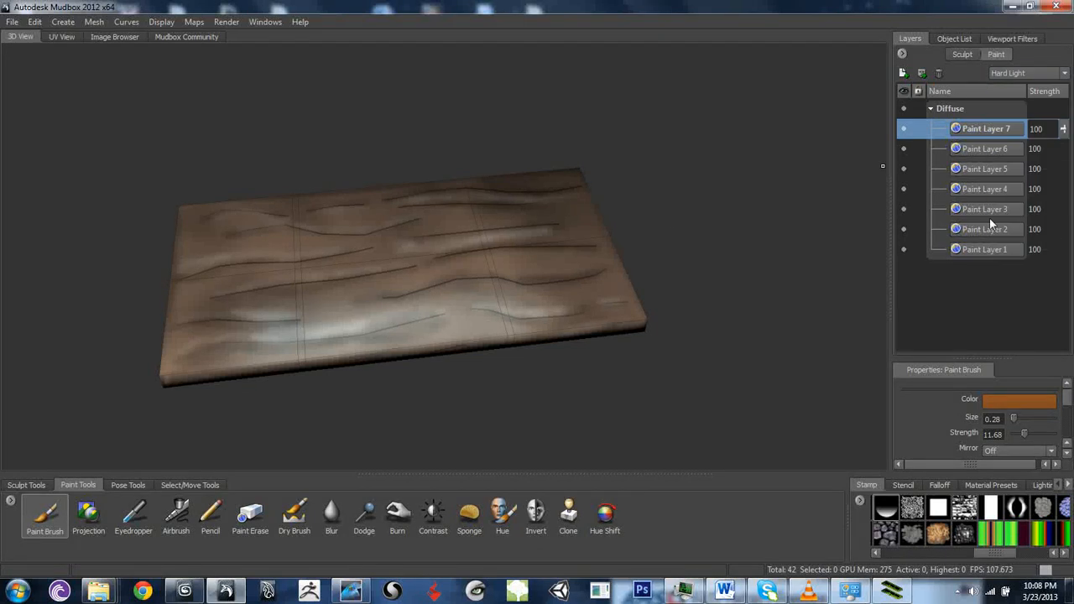
click(1009, 213)
key(b)
mouse_move(556, 297)
mouse_down()
mouse_move(514, 290)
mouse_move(549, 267)
mouse_move(487, 277)
mouse_move(388, 247)
mouse_up()
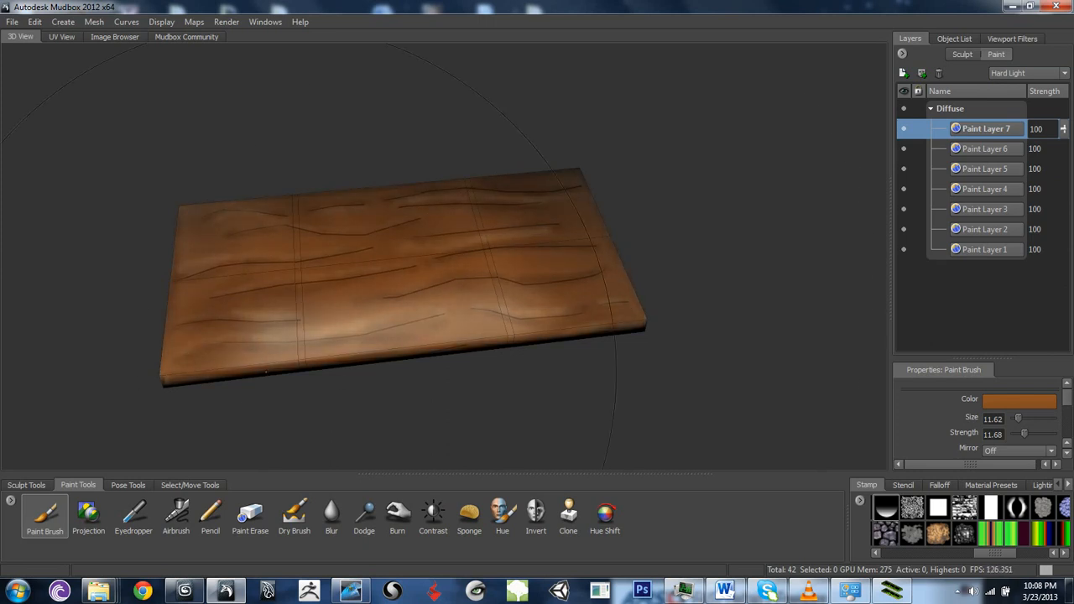
- Brush the orange-brown tint over the shelf's underside, support brackets and edges
alt+drag(265, 371, 410, 273)
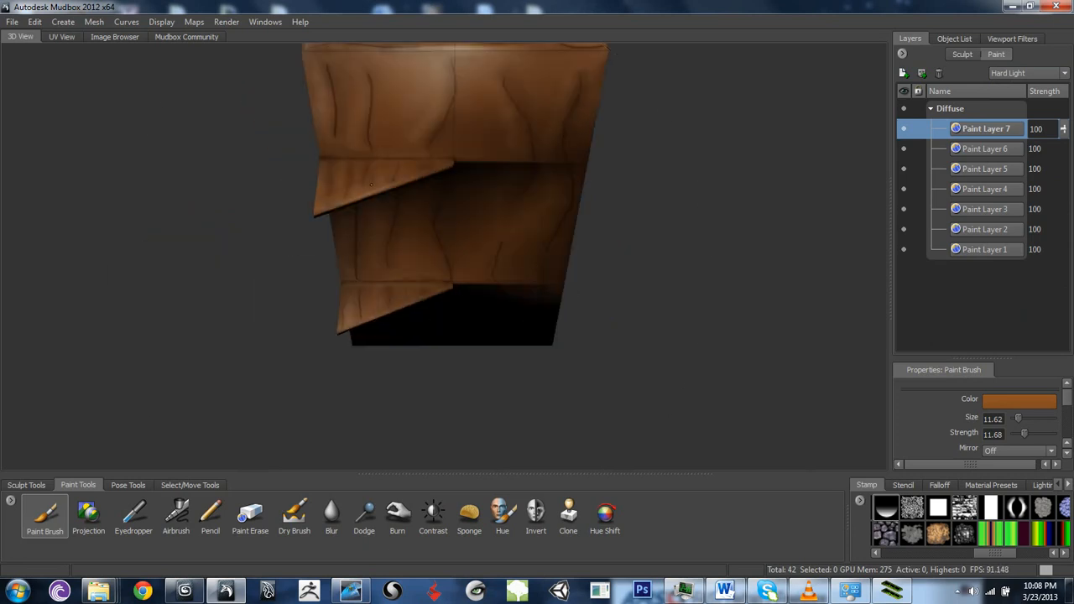
alt+drag(370, 184, 560, 243)
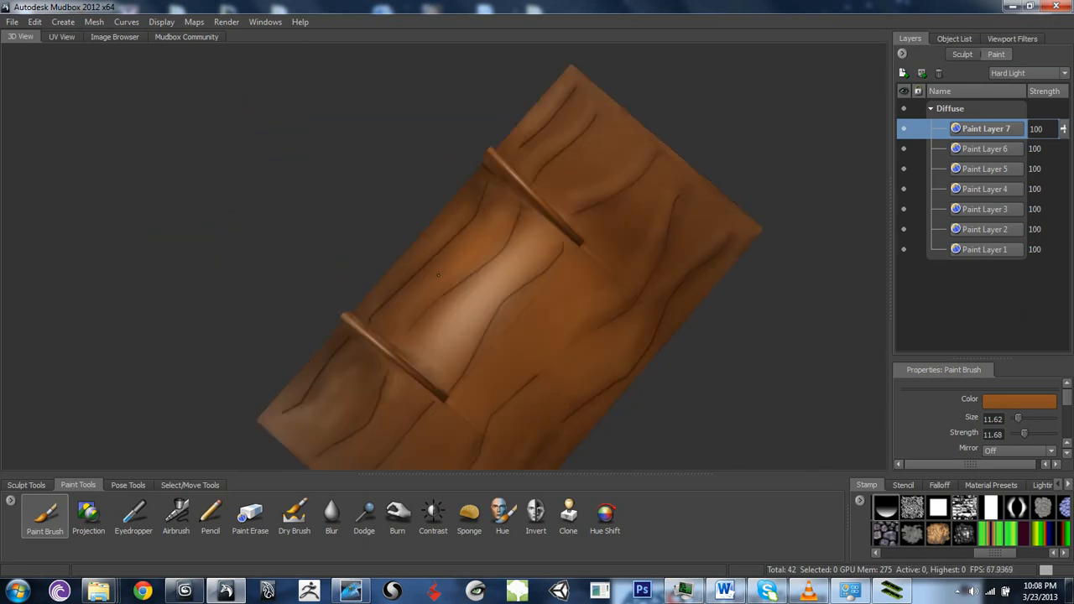
alt+drag(290, 411, 592, 282)
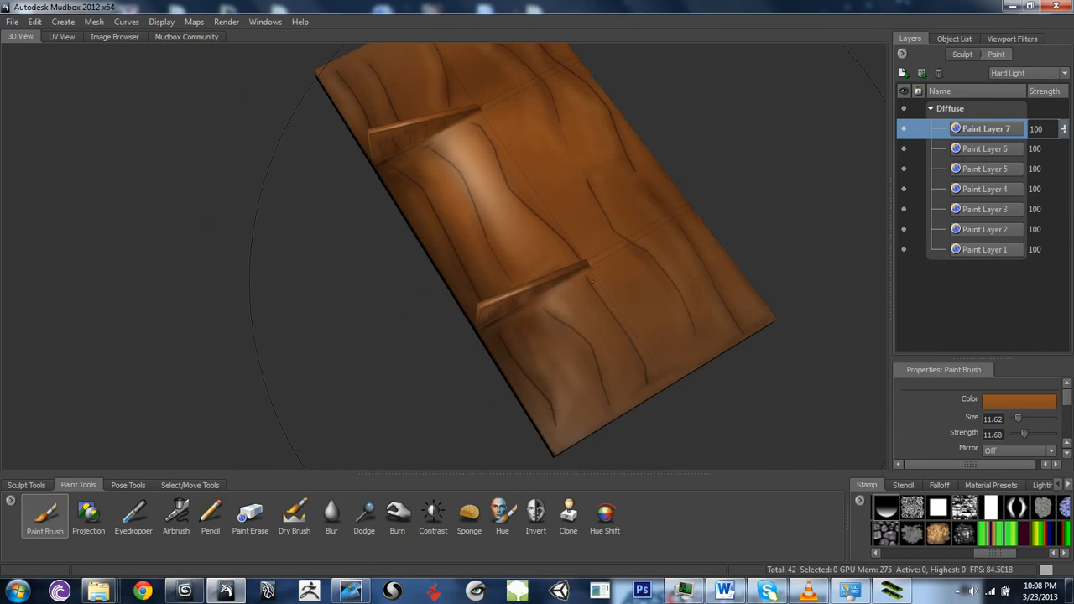
alt+drag(605, 408, 403, 383)
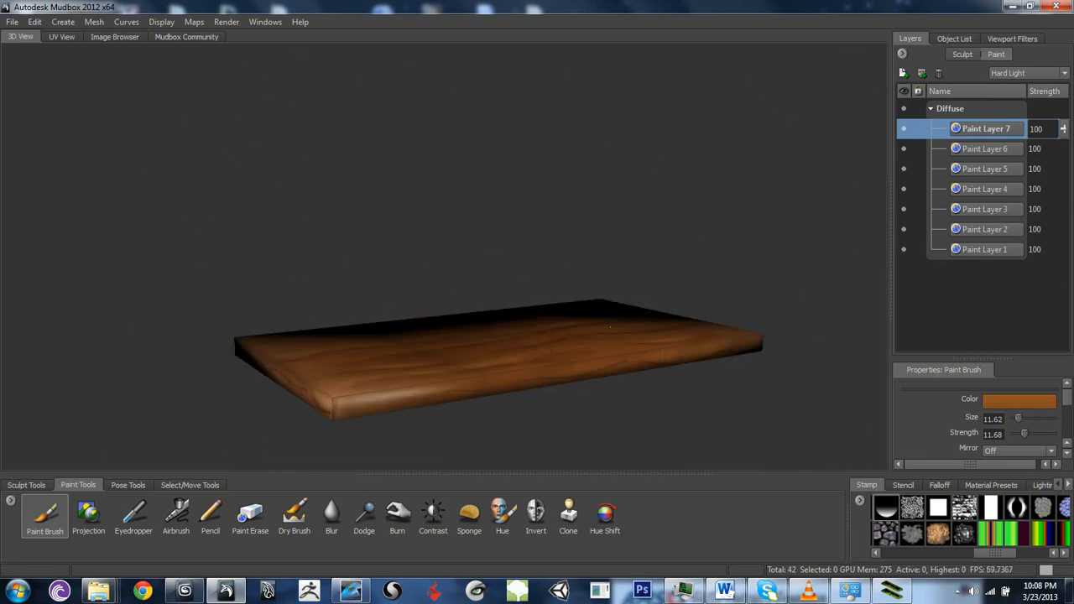
- Examine the tinted shelf from above and below to check the color coverage on all its faces
alt+drag(610, 327, 555, 296)
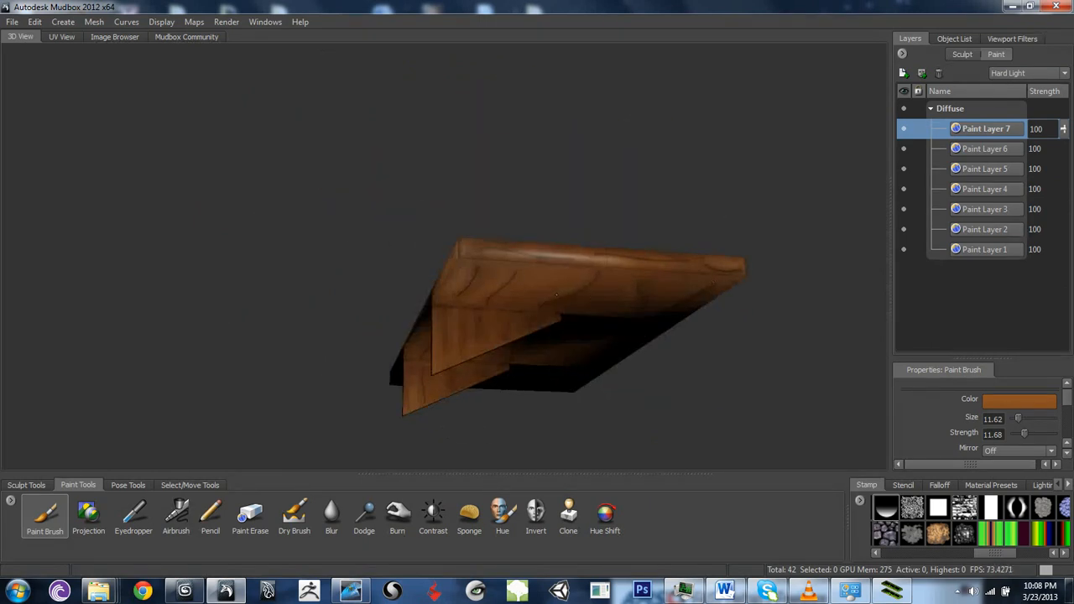
mouse_move(454, 320)
alt+mouse_down()
mouse_move(512, 347)
mouse_move(472, 377)
mouse_move(690, 302)
mouse_move(544, 318)
mouse_move(590, 258)
alt+mouse_up()
right_click(623, 238)
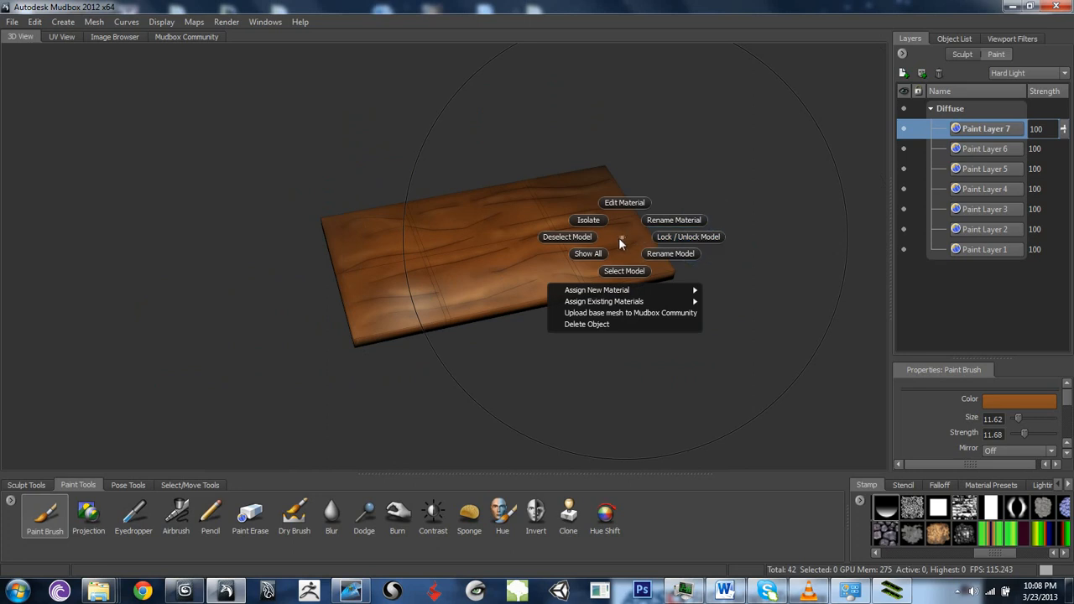
right_click(696, 207)
right_drag(698, 208, 698, 243)
alt+drag(637, 250, 447, 308)
alt+right_drag(447, 309, 431, 273)
alt+drag(430, 274, 654, 195)
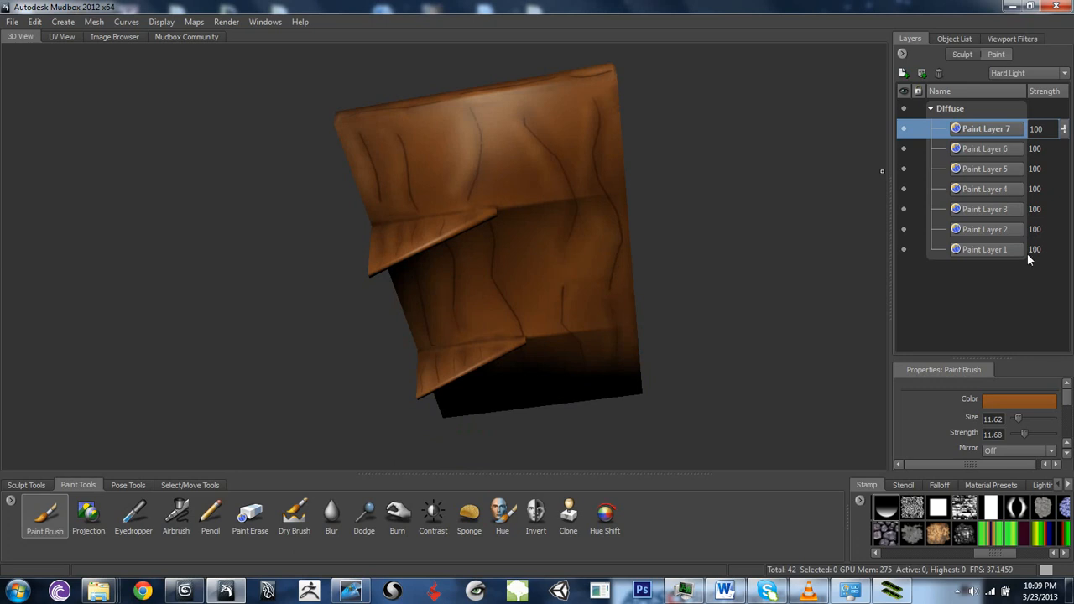
- Adjust the strength of Paint Layer 1, trying 35 before setting it to 82
click(986, 249)
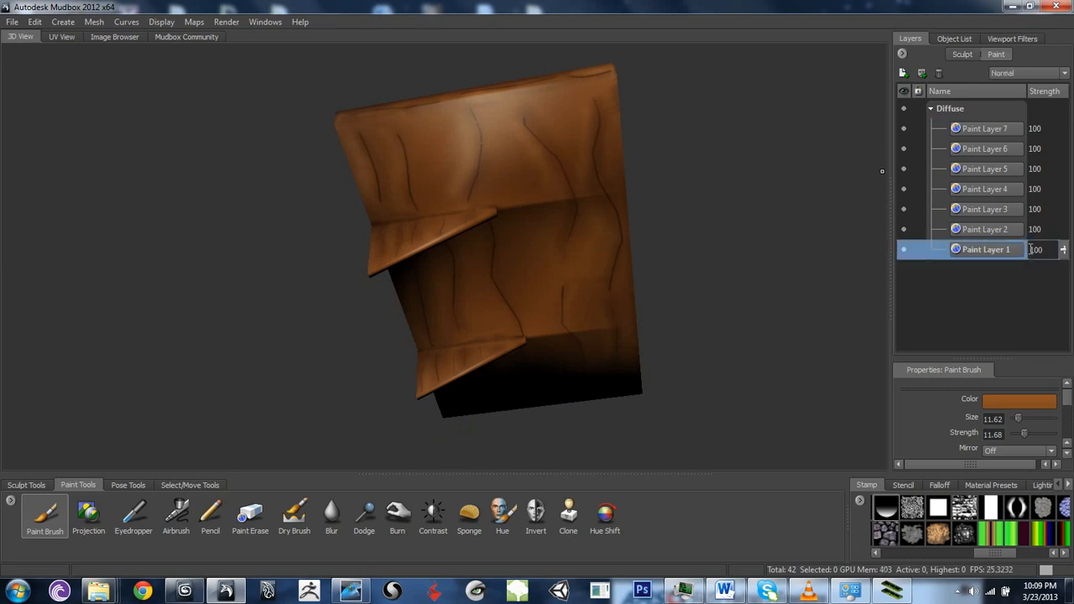
drag(1064, 249, 1066, 266)
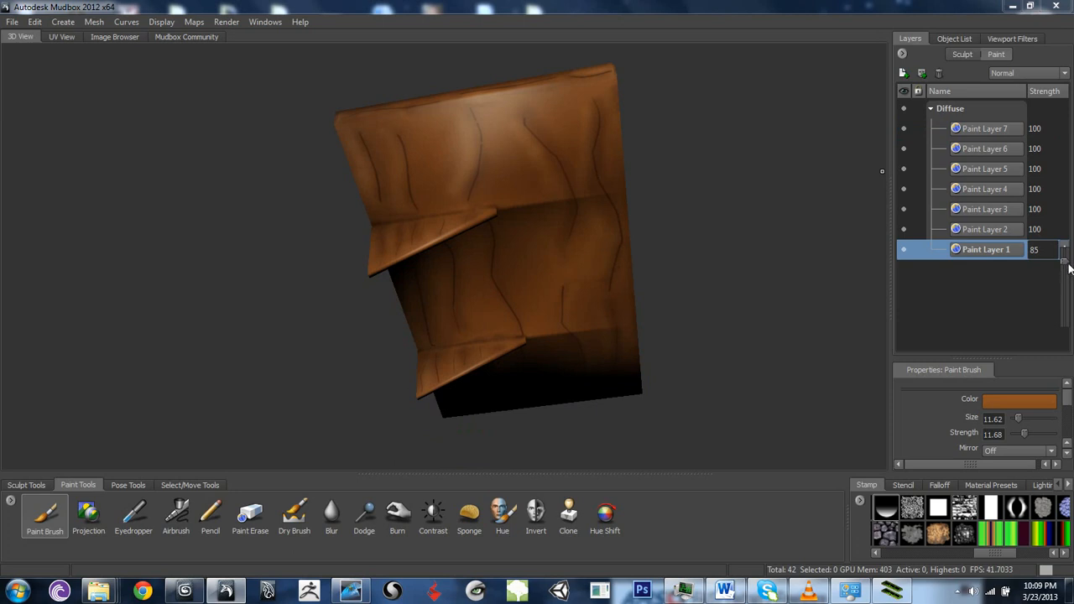
mouse_move(1067, 267)
mouse_down()
mouse_move(1059, 300)
mouse_move(1058, 289)
mouse_up()
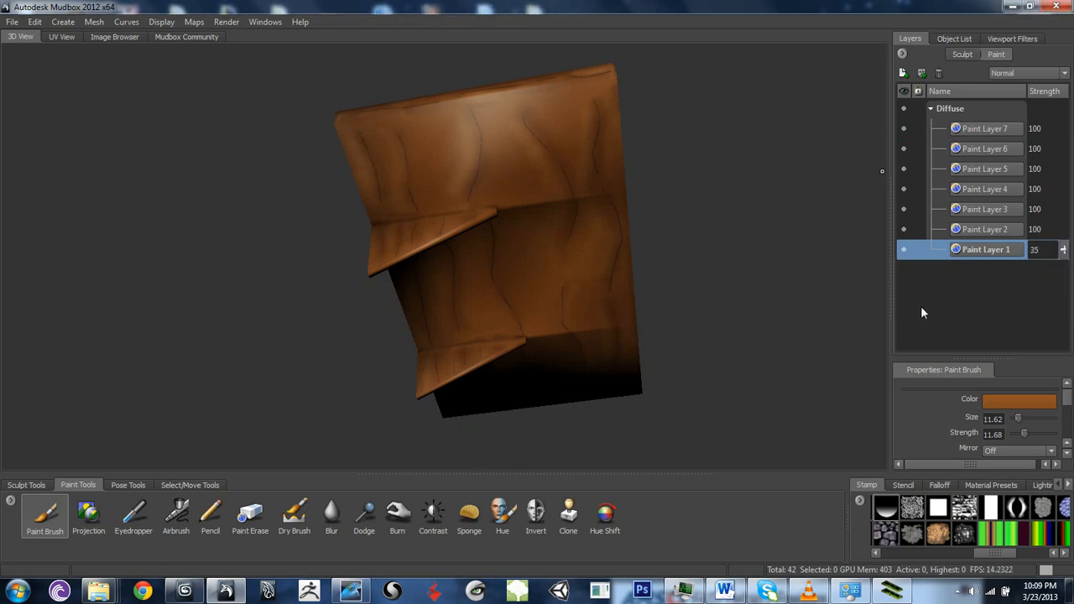
alt+drag(755, 308, 652, 340)
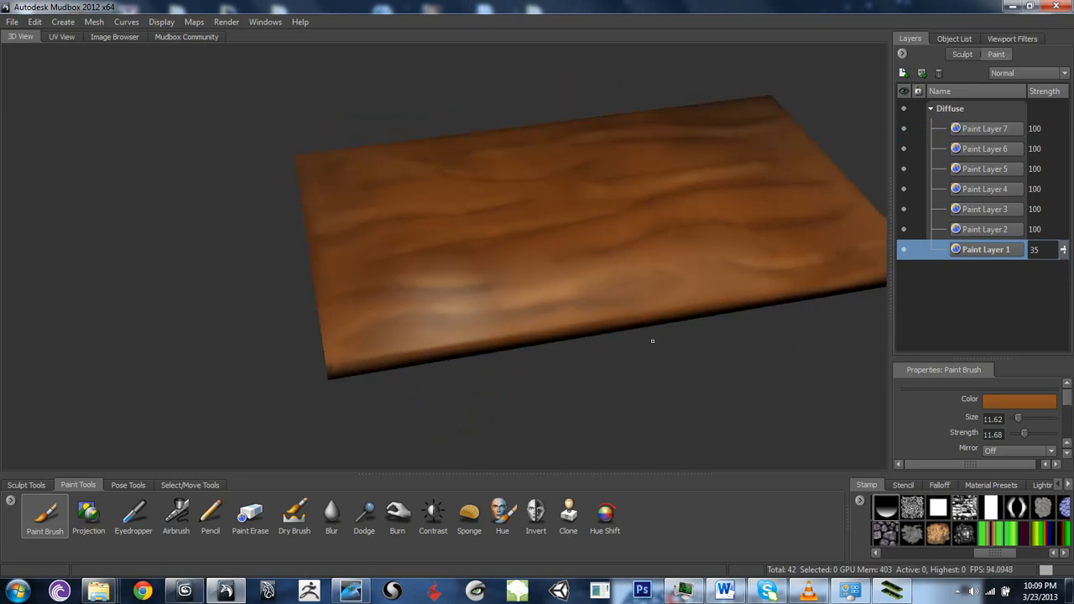
click(1062, 249)
drag(1063, 250, 1049, 208)
alt+drag(789, 336, 598, 322)
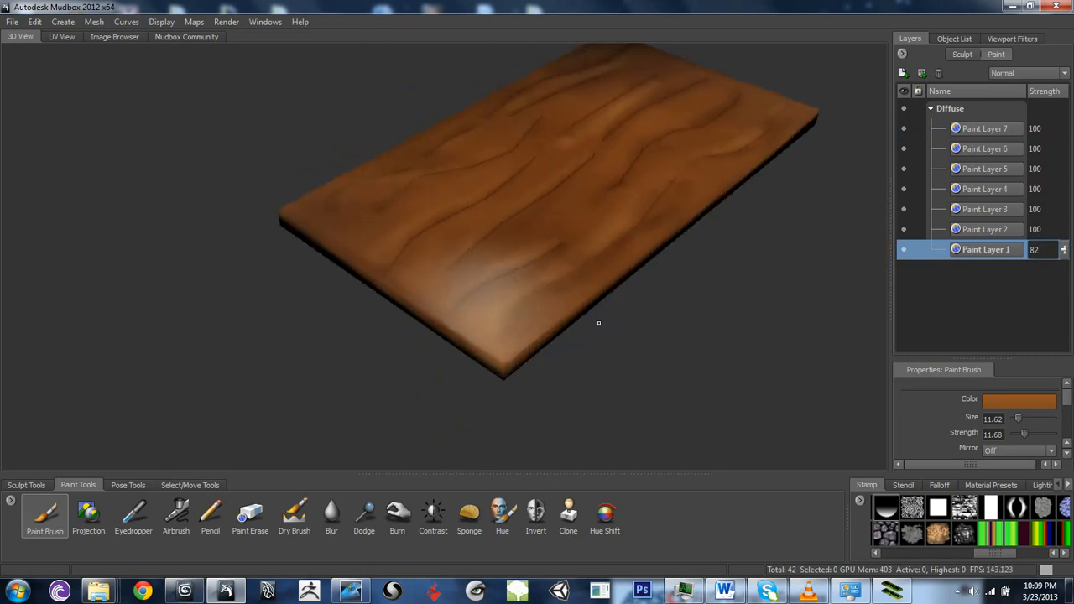
- Try the Darken and Dissolve blend modes on Paint Layer 1, settle on Darken and check the shelf from above and below
click(1045, 73)
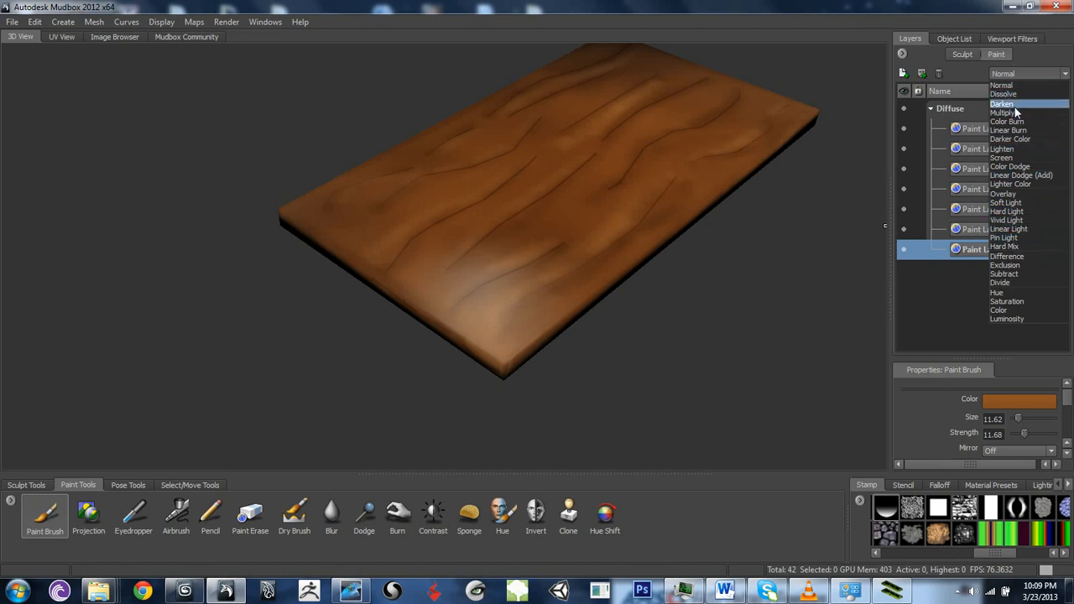
click(1011, 103)
click(1024, 73)
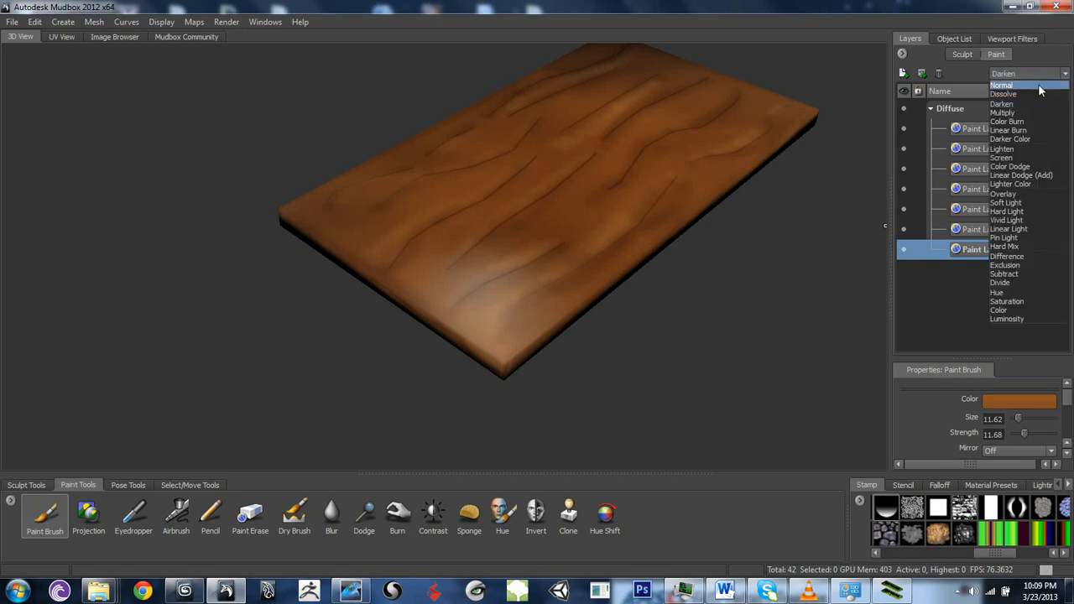
click(1024, 94)
alt+drag(520, 361, 614, 257)
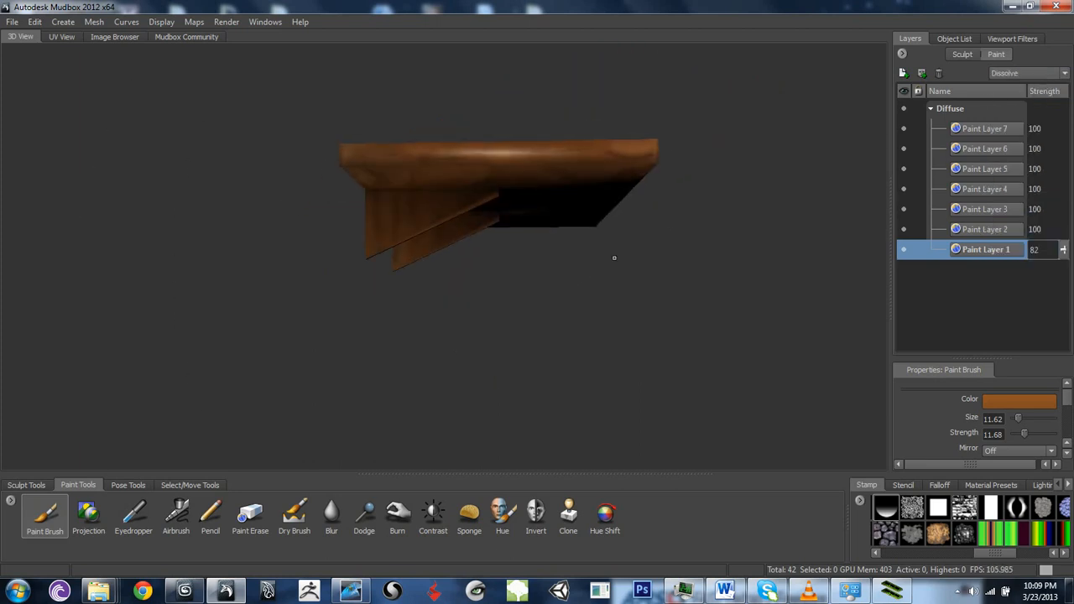
click(1025, 73)
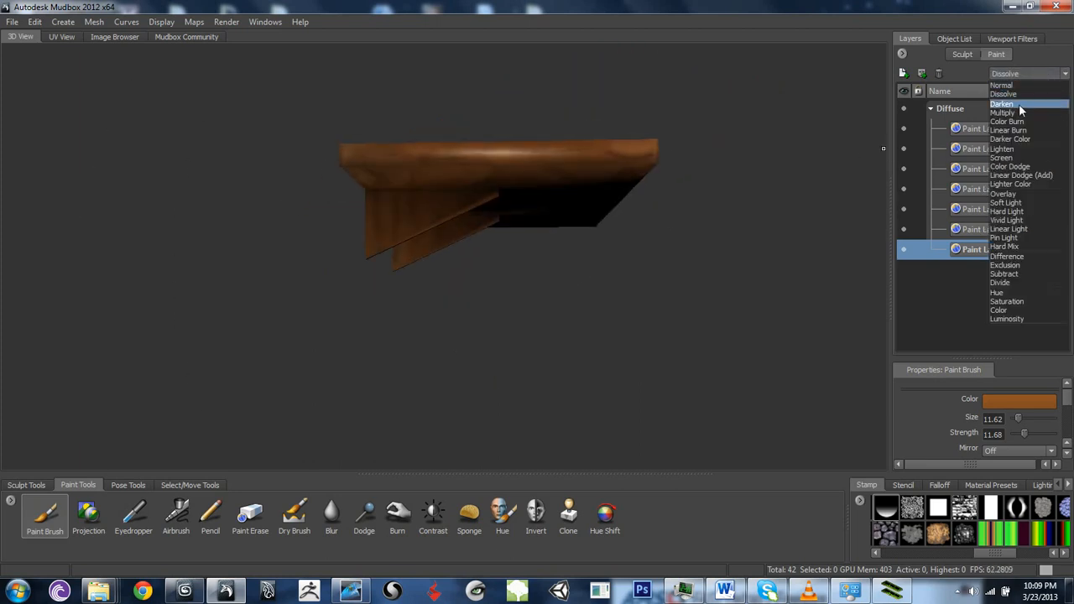
click(1019, 104)
alt+drag(753, 177, 674, 189)
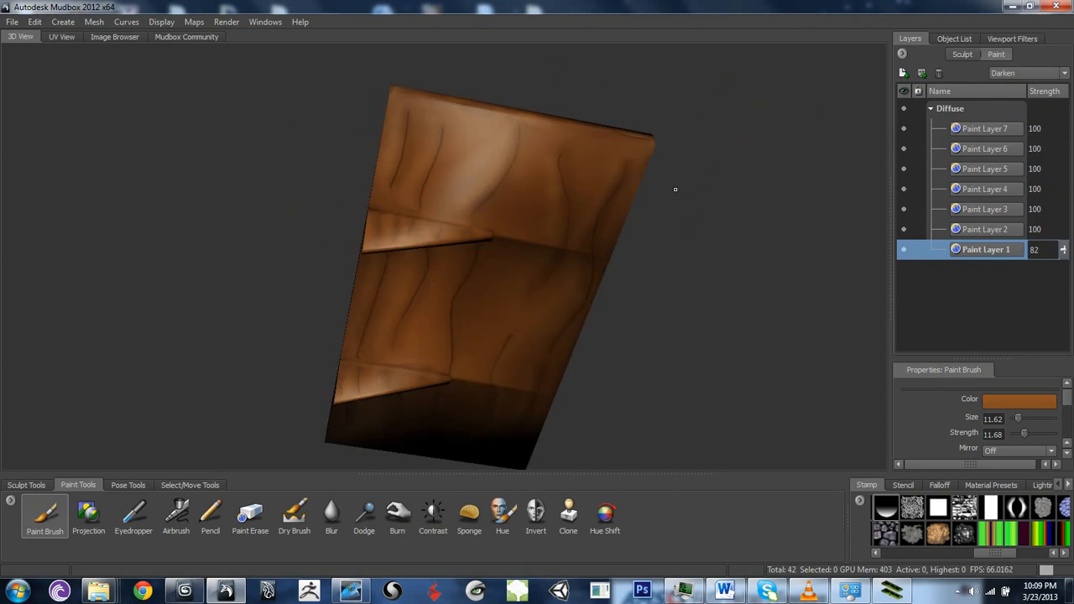
alt+drag(762, 194, 609, 330)
alt+right_drag(609, 329, 681, 267)
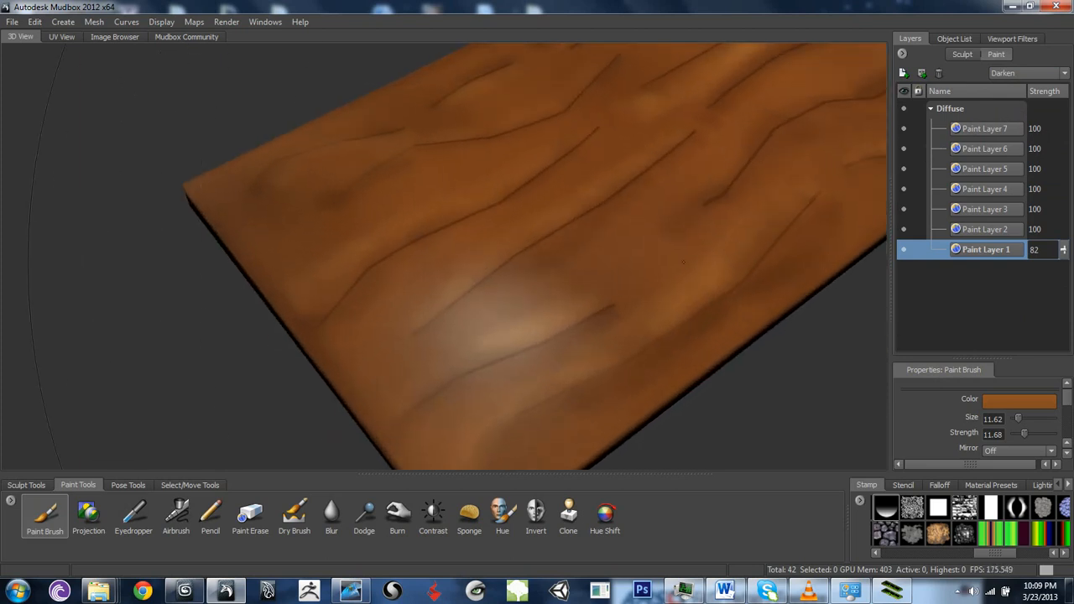
mouse_move(682, 267)
alt+mouse_down()
mouse_move(563, 298)
mouse_move(667, 258)
alt+mouse_up()
alt+right_drag(668, 259, 634, 281)
alt+drag(705, 256, 822, 201)
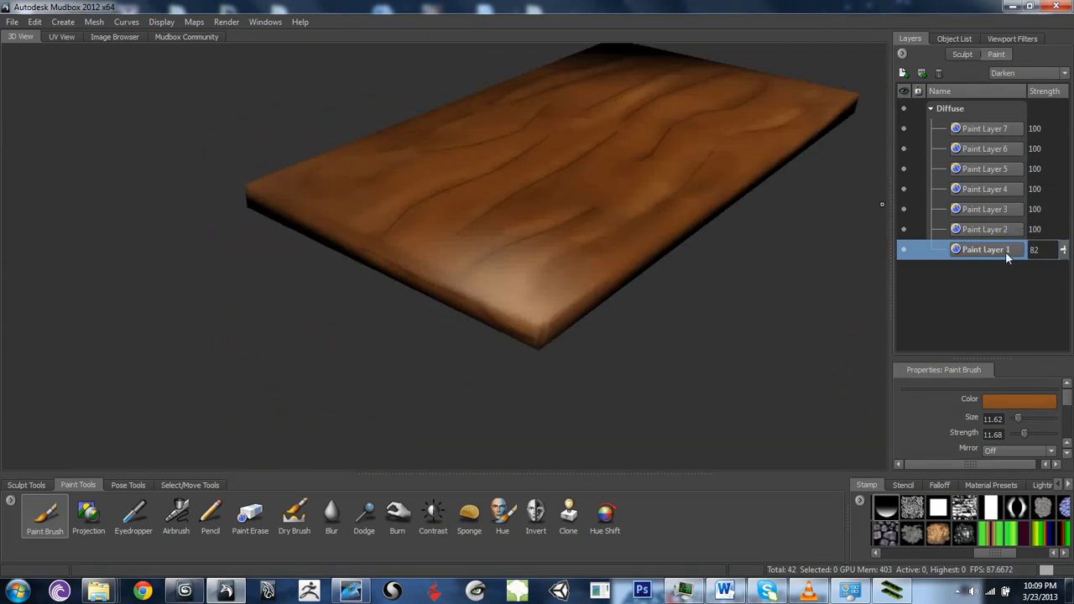
- Set the blend mode of Paint Layer 3 to Normal and check the shelf's front edge and top
click(1004, 230)
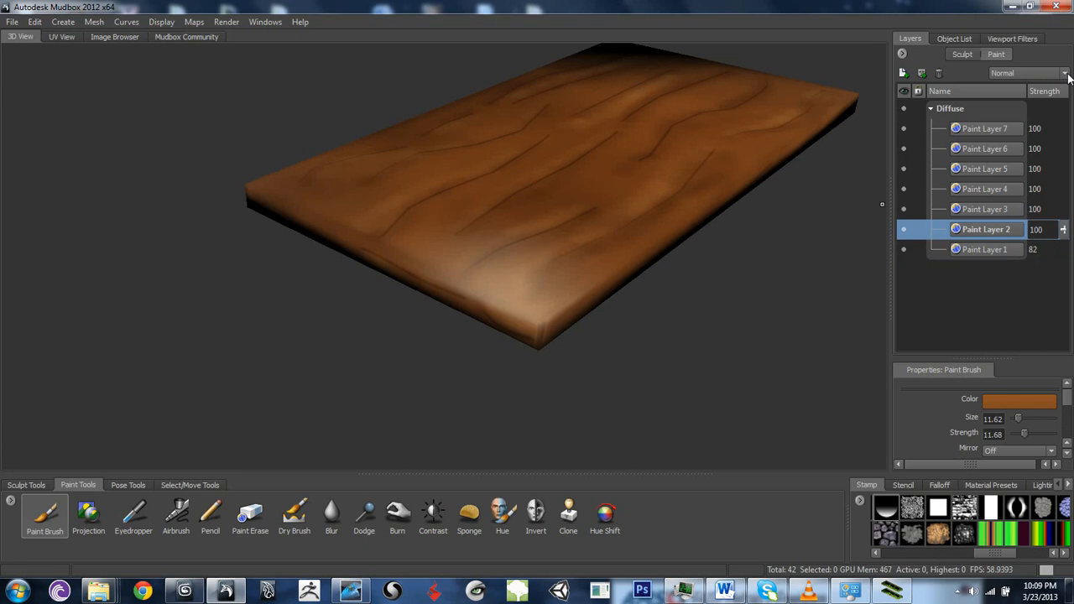
click(987, 210)
click(1029, 73)
click(1011, 85)
mouse_move(537, 252)
alt+mouse_down()
mouse_move(437, 285)
mouse_move(401, 251)
alt+mouse_up()
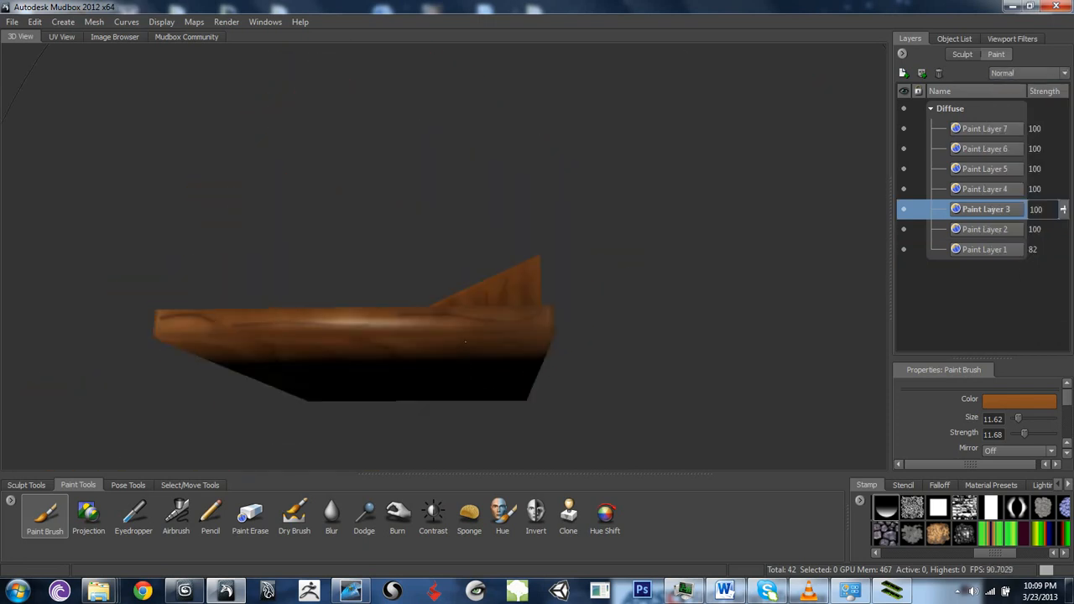
scroll(401, 319, down, 3)
mouse_move(401, 319)
alt+mouse_down()
mouse_move(419, 437)
mouse_move(503, 311)
mouse_move(608, 230)
mouse_move(689, 228)
mouse_move(762, 259)
mouse_move(796, 250)
mouse_move(705, 250)
alt+mouse_up()
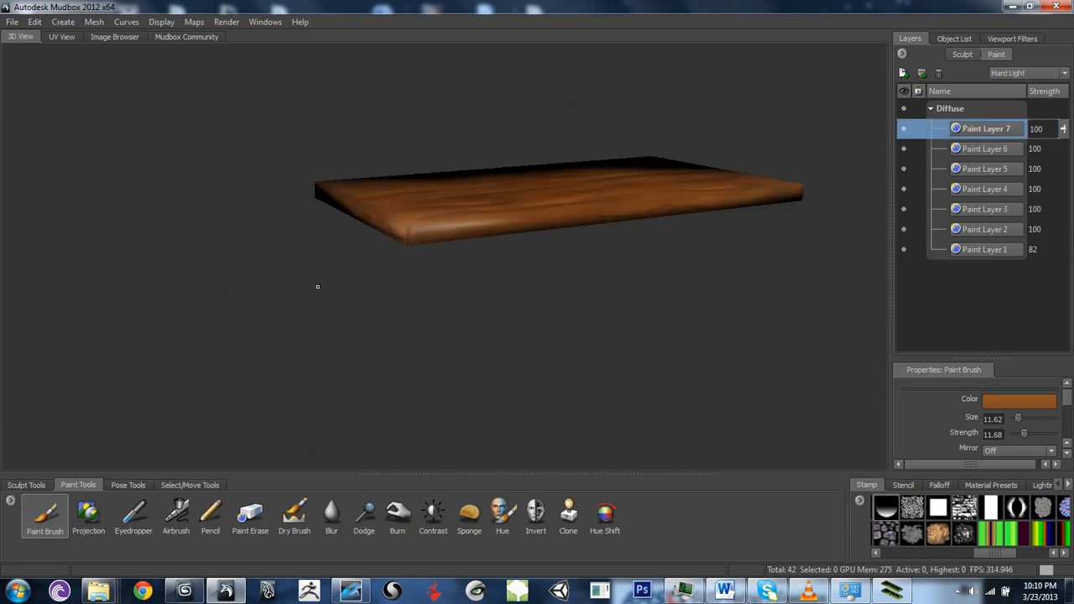
mouse_move(314, 288)
alt+mouse_down()
mouse_move(381, 329)
mouse_move(411, 260)
alt+mouse_up()
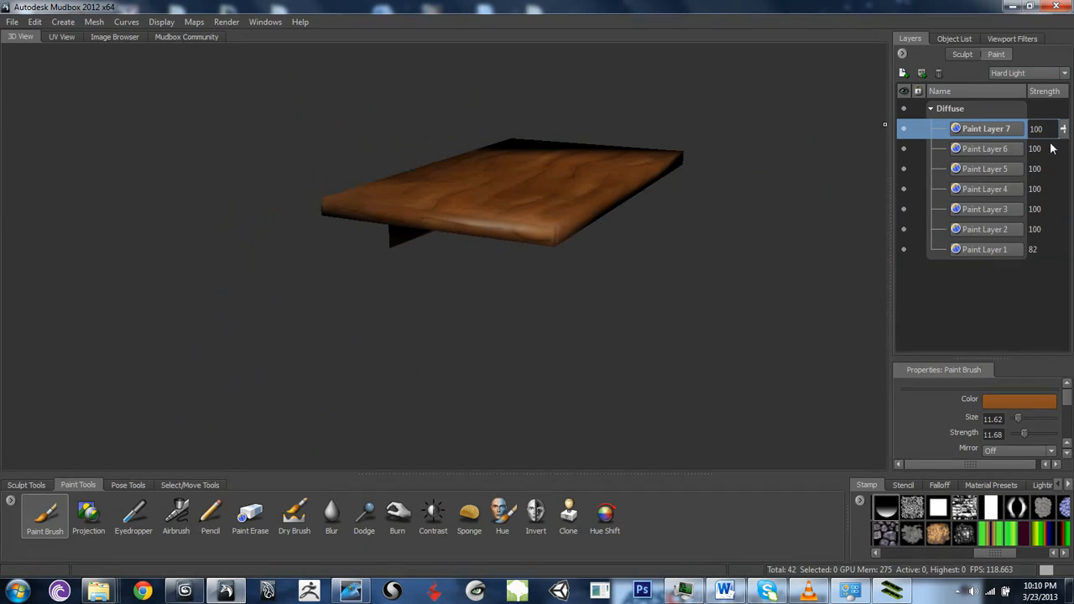
- Lower the strength of Paint Layer 6 to 59 and of Paint Layer 5 to 57
click(994, 151)
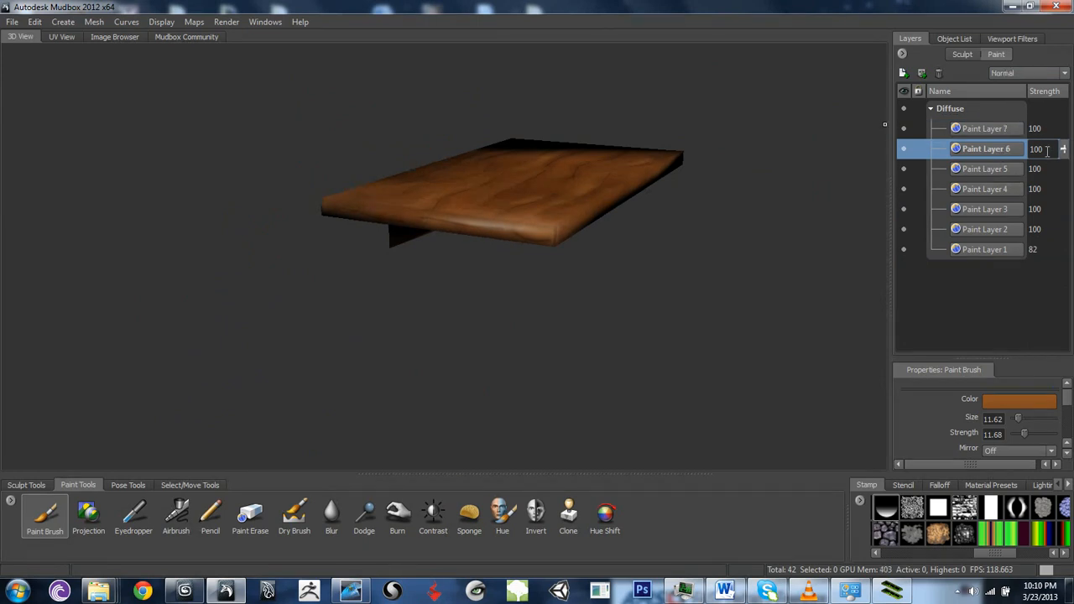
drag(1064, 154, 1062, 184)
mouse_move(703, 265)
alt+mouse_down()
mouse_move(646, 338)
mouse_move(597, 290)
mouse_move(659, 312)
alt+mouse_up()
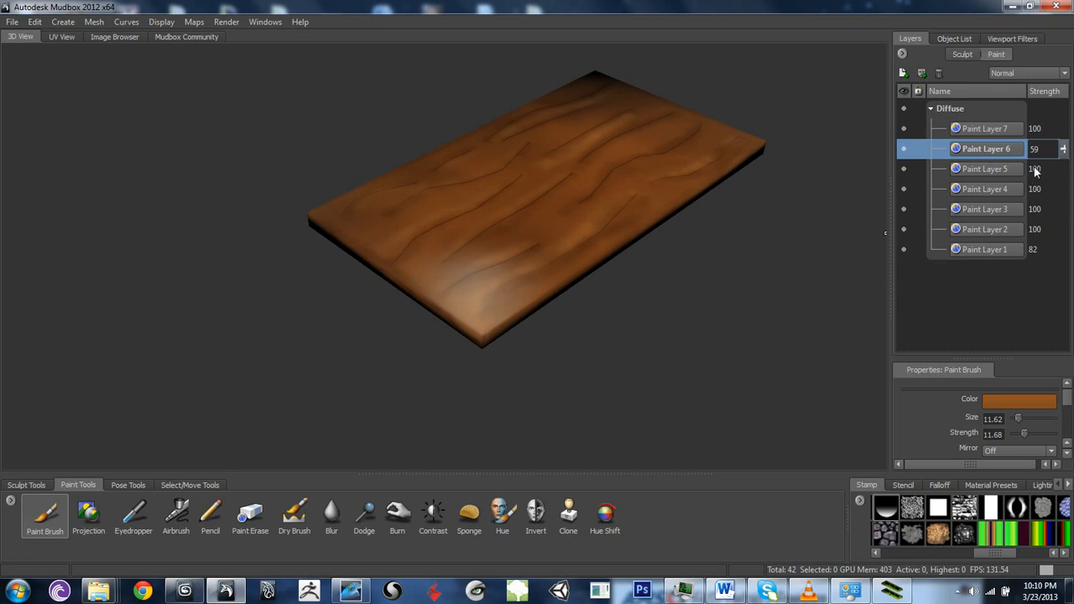
click(988, 173)
drag(1062, 172, 1062, 208)
alt+drag(844, 238, 660, 154)
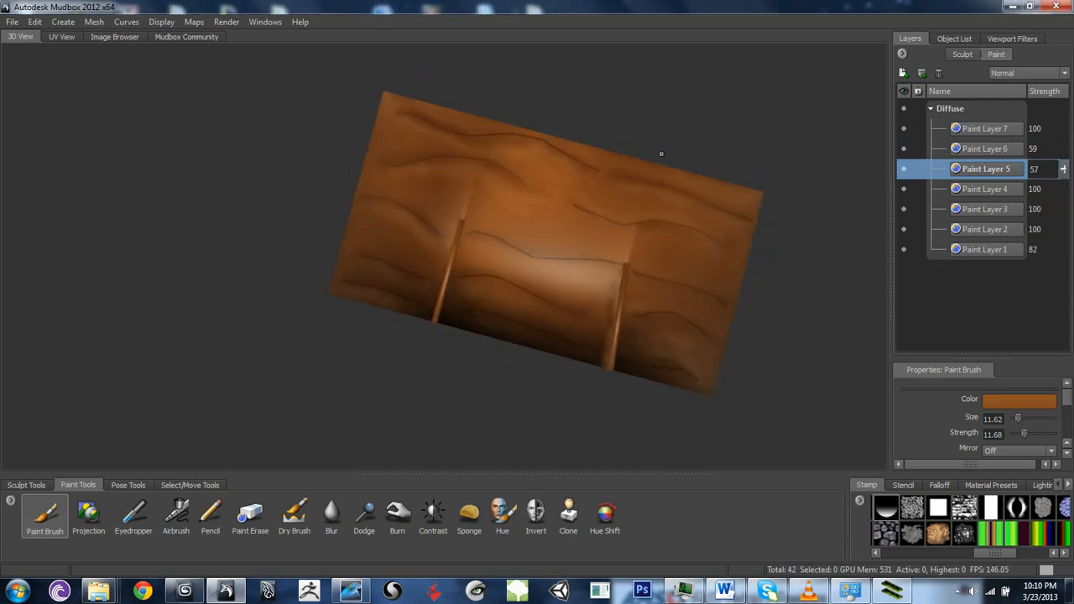
- Lower the strength of Paint Layer 4 to 76 and check the shelf's top surface
click(1036, 190)
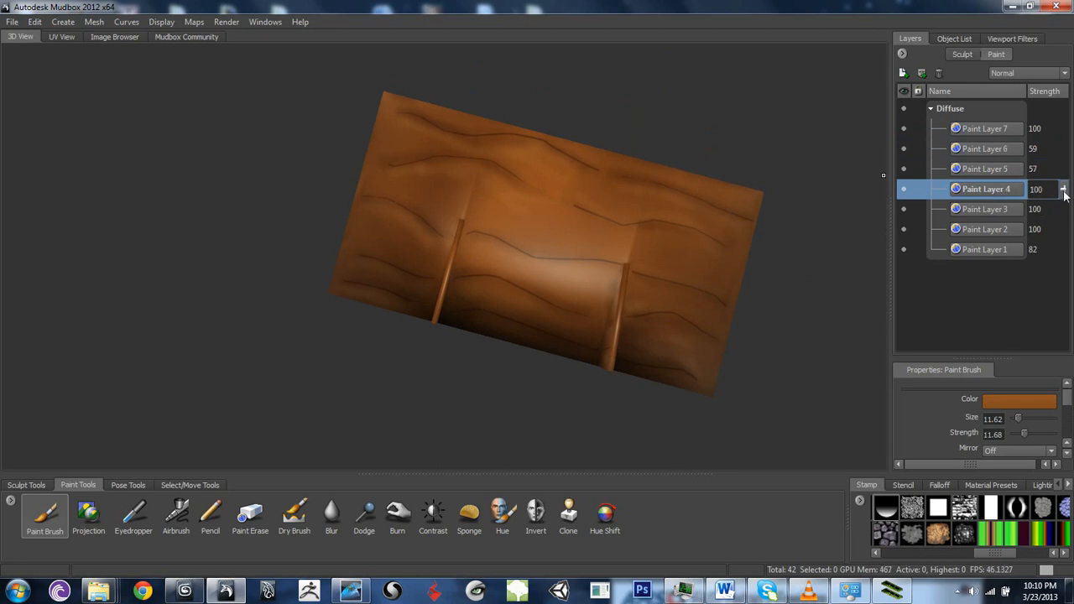
drag(1064, 193, 1062, 216)
alt+drag(631, 308, 713, 367)
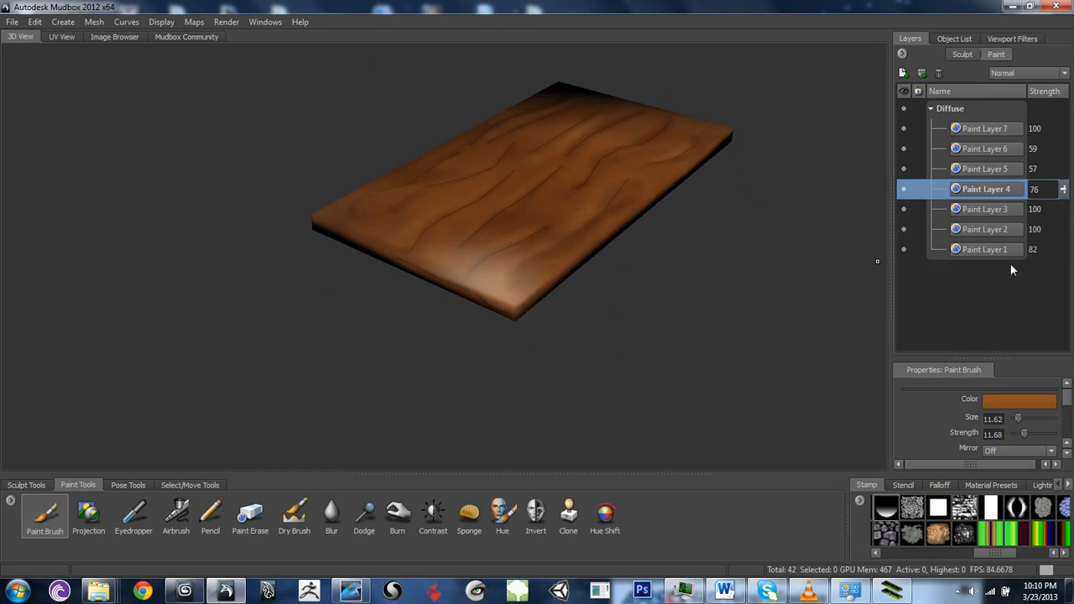
- Choose the darker brown from the color history and brush it over the shelf's top, underside and brackets on Paint Layer 7
click(978, 130)
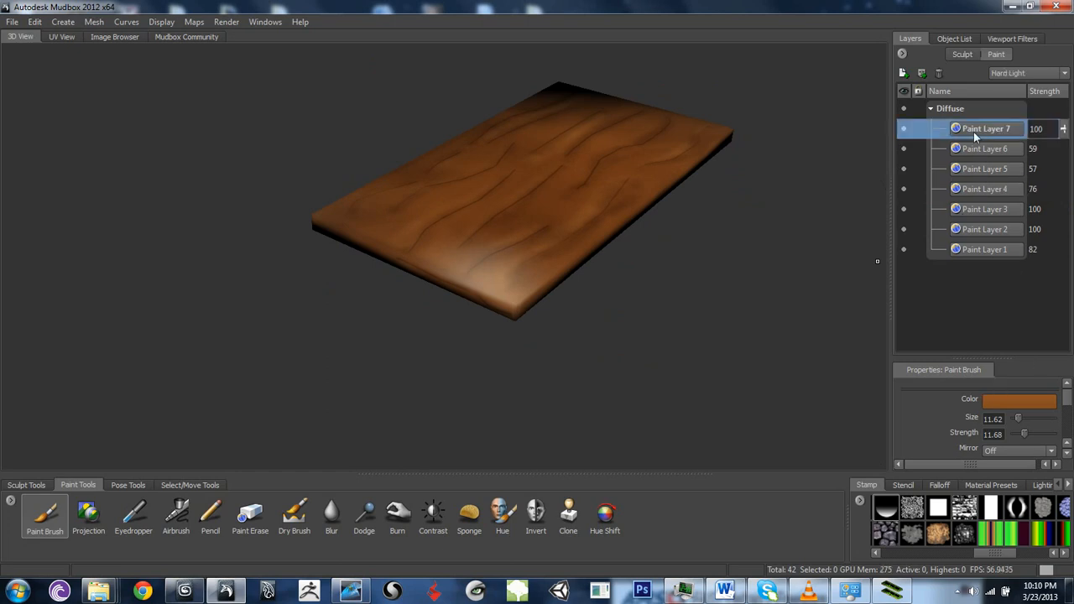
click(1018, 402)
drag(277, 267, 265, 264)
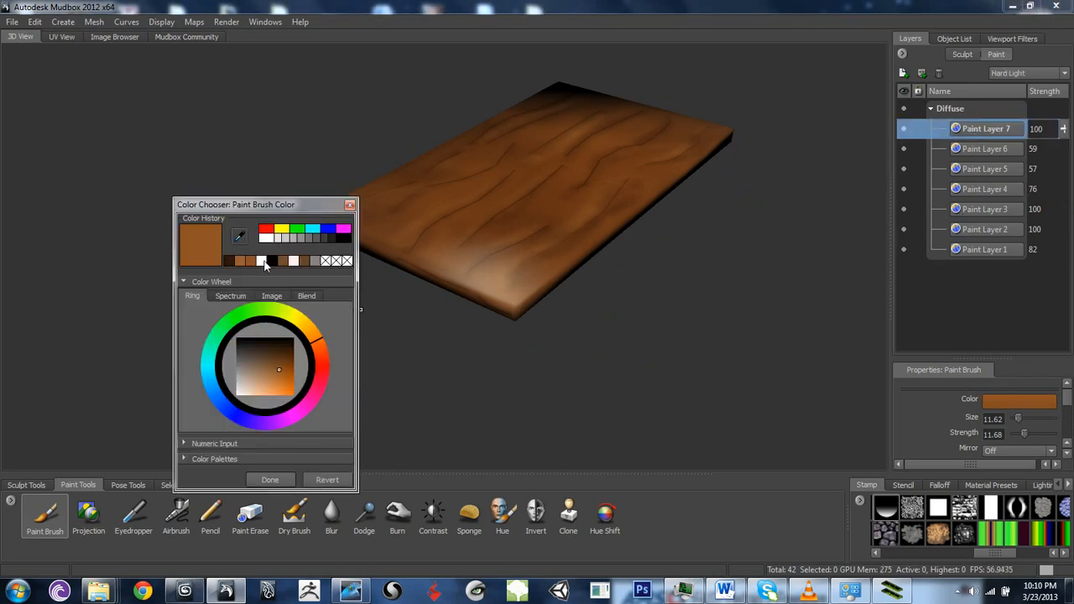
click(303, 262)
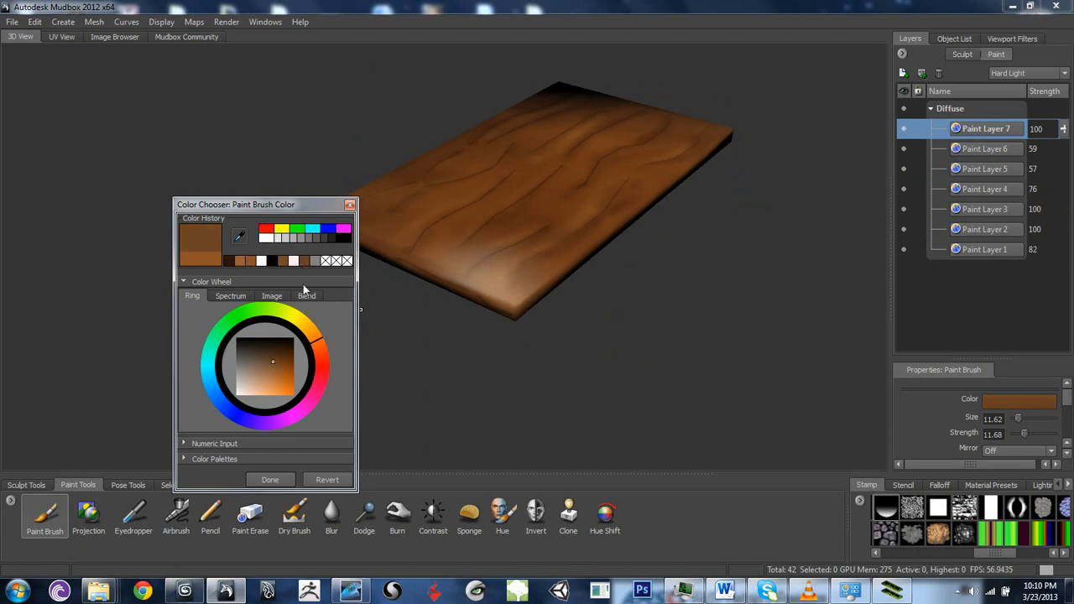
click(273, 483)
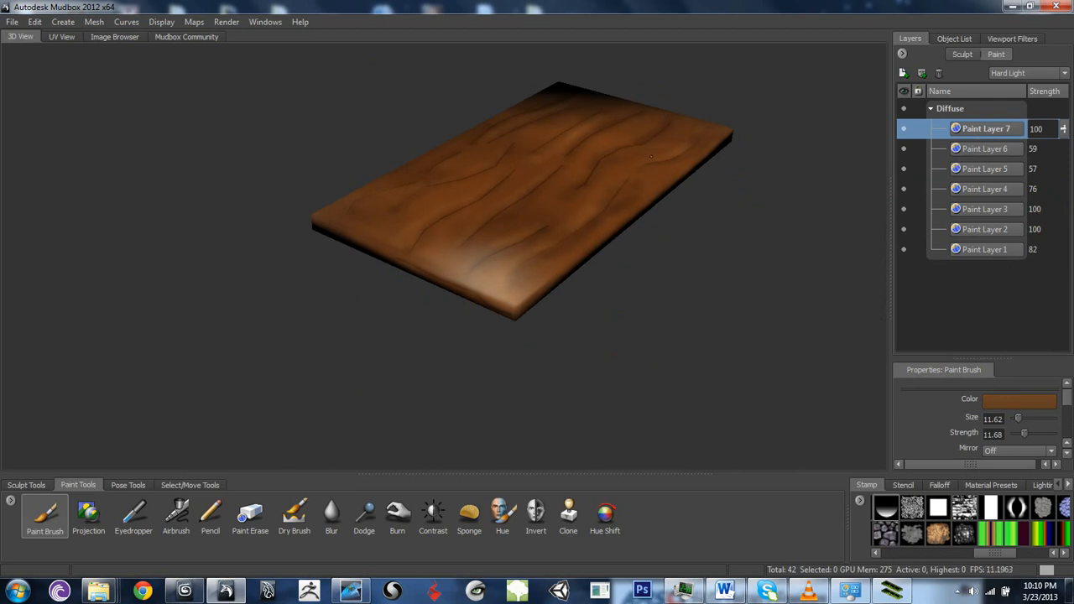
alt+drag(456, 204, 519, 204)
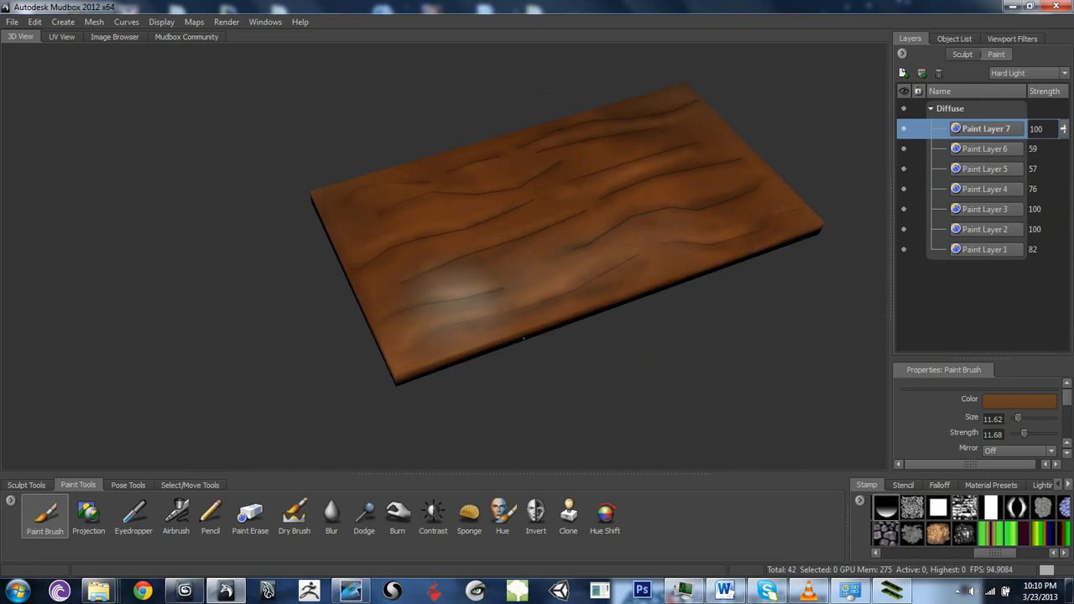
alt+drag(329, 368, 457, 241)
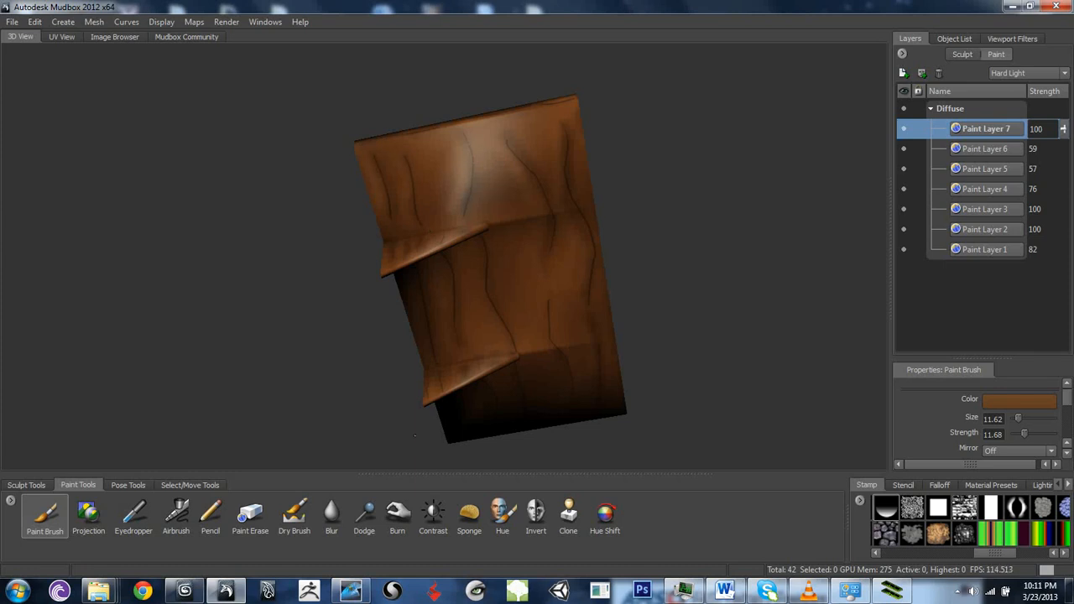
alt+drag(470, 243, 481, 343)
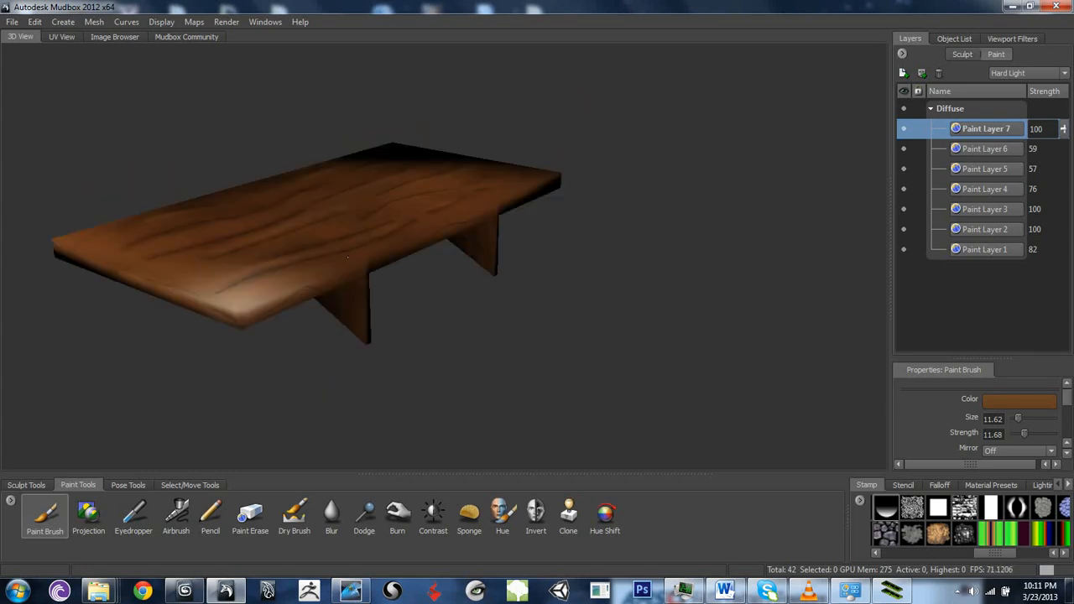
alt+drag(526, 195, 542, 264)
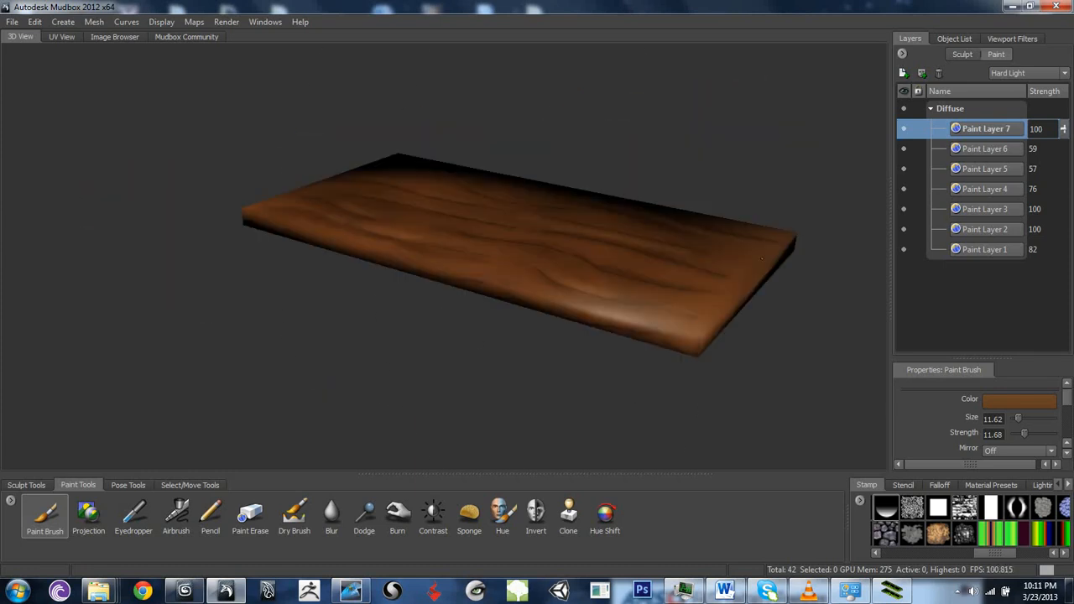
alt+drag(756, 335, 537, 222)
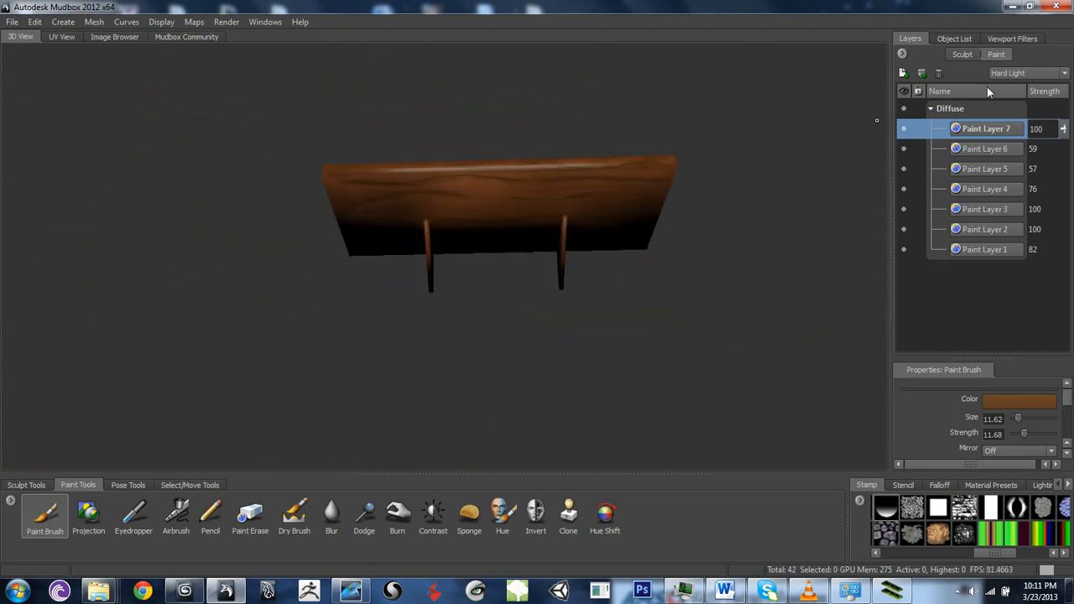
- Lower the strength of Paint Layer 7, trying 77 before setting it to 79
drag(1064, 132, 1054, 154)
mouse_move(501, 295)
alt+mouse_down()
mouse_move(699, 318)
mouse_move(693, 304)
mouse_move(645, 309)
mouse_move(679, 277)
mouse_move(881, 212)
alt+mouse_up()
click(1064, 130)
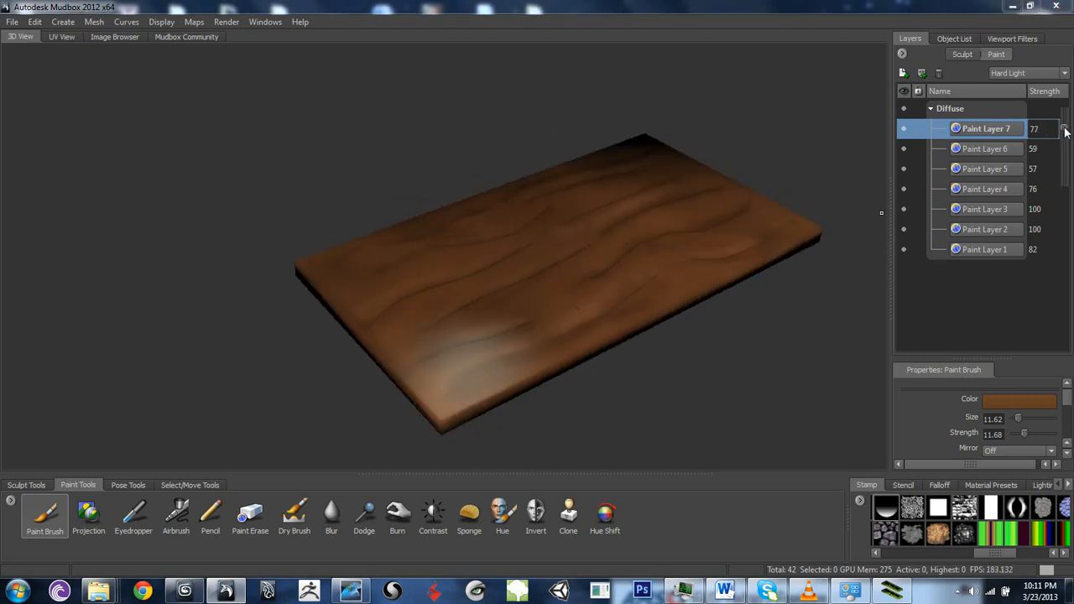
drag(1065, 131, 1065, 129)
- Examine the shelf's overall wood tone from a distance, from above and from beneath the brackets
mouse_move(682, 328)
alt+mouse_down()
mouse_move(712, 220)
mouse_move(728, 205)
mouse_move(702, 87)
mouse_move(663, 210)
alt+mouse_up()
alt+right_drag(638, 197, 481, 177)
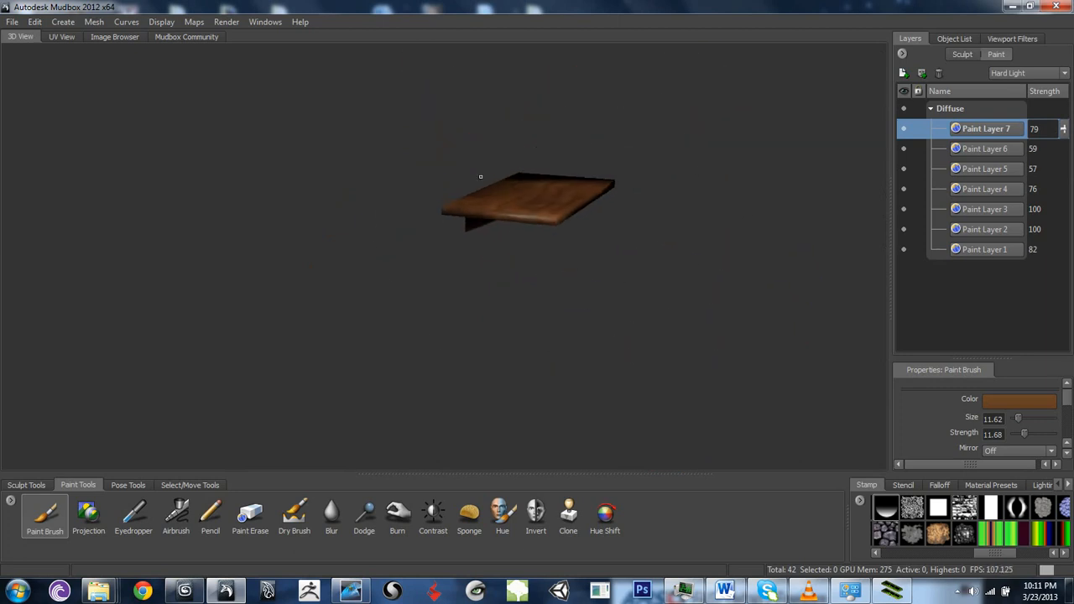
mouse_move(537, 252)
alt+mouse_down()
mouse_move(579, 261)
mouse_move(606, 353)
mouse_move(668, 240)
mouse_move(646, 286)
mouse_move(621, 252)
mouse_move(646, 218)
mouse_move(678, 237)
mouse_move(381, 304)
mouse_move(391, 249)
mouse_move(476, 131)
alt+mouse_up()
mouse_move(274, 230)
alt+mouse_down()
mouse_move(559, 211)
mouse_move(571, 239)
mouse_move(520, 260)
mouse_move(537, 290)
mouse_move(612, 311)
mouse_move(678, 296)
mouse_move(499, 283)
mouse_move(681, 268)
alt+mouse_up()
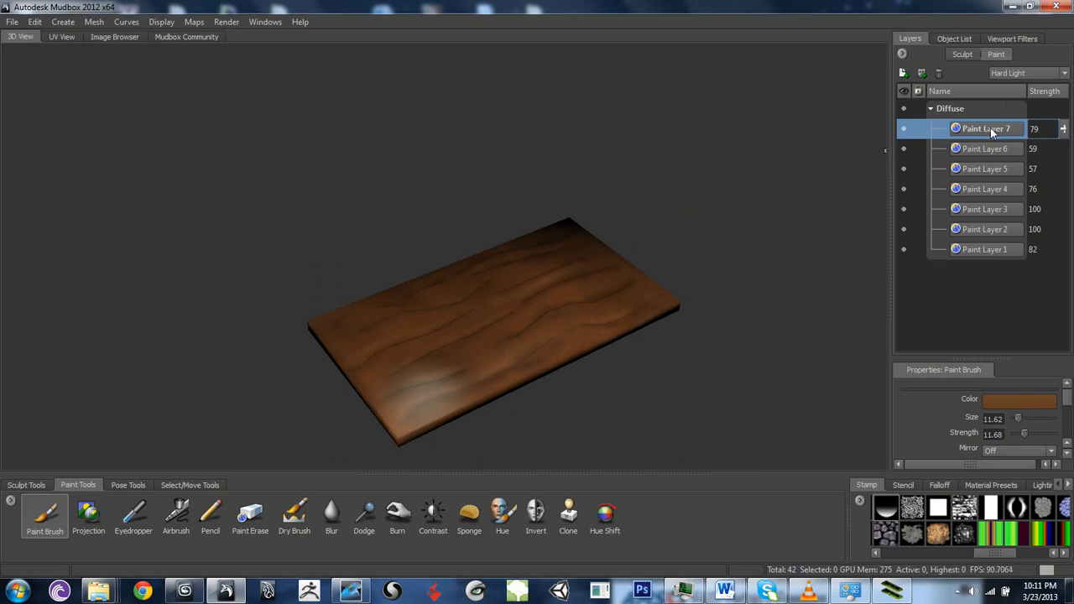
alt+drag(810, 198, 562, 274)
alt+right_drag(562, 275, 623, 238)
alt+middle_drag(579, 260, 573, 310)
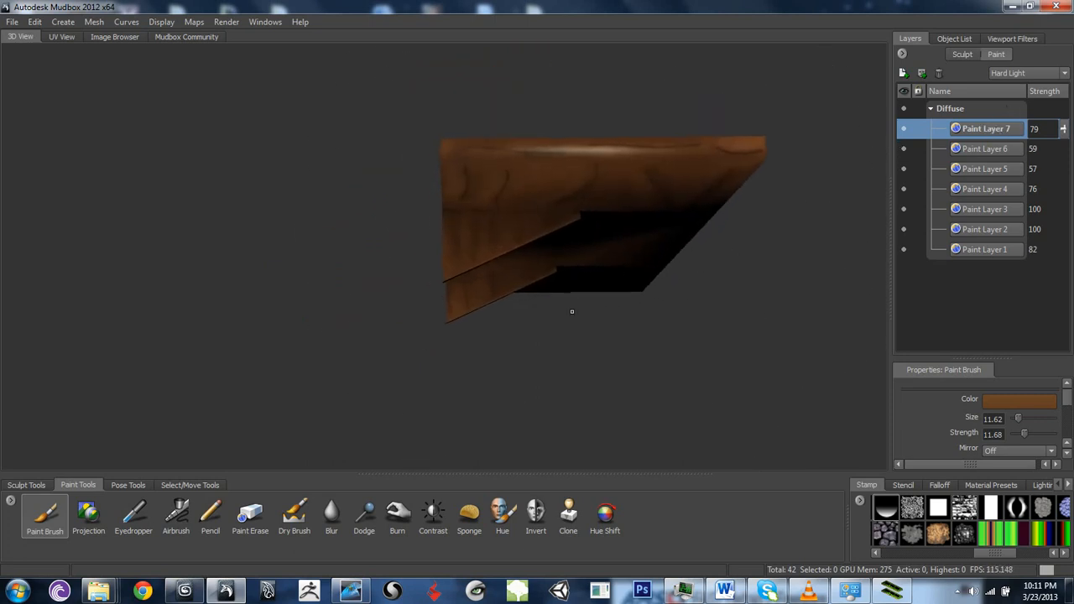
- Create a new paint layer above Paint Layer 7 and set the brush color to the very dark brown from the color history
alt+right_drag(573, 310, 899, 299)
mouse_move(640, 307)
alt+mouse_down()
mouse_move(640, 236)
mouse_move(639, 257)
alt+mouse_up()
right_click(993, 129)
click(1000, 140)
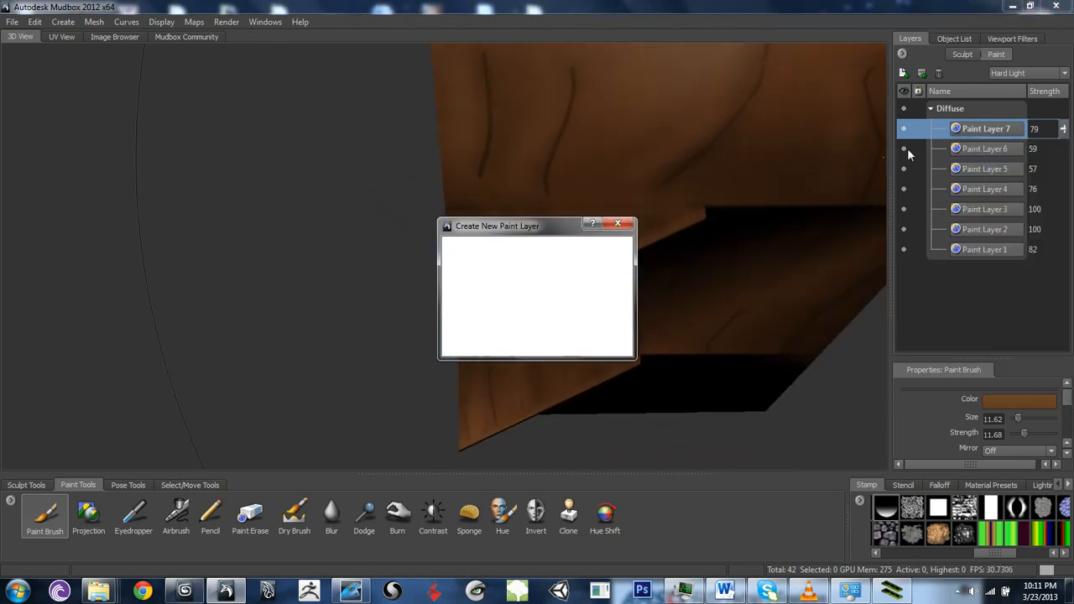
click(545, 336)
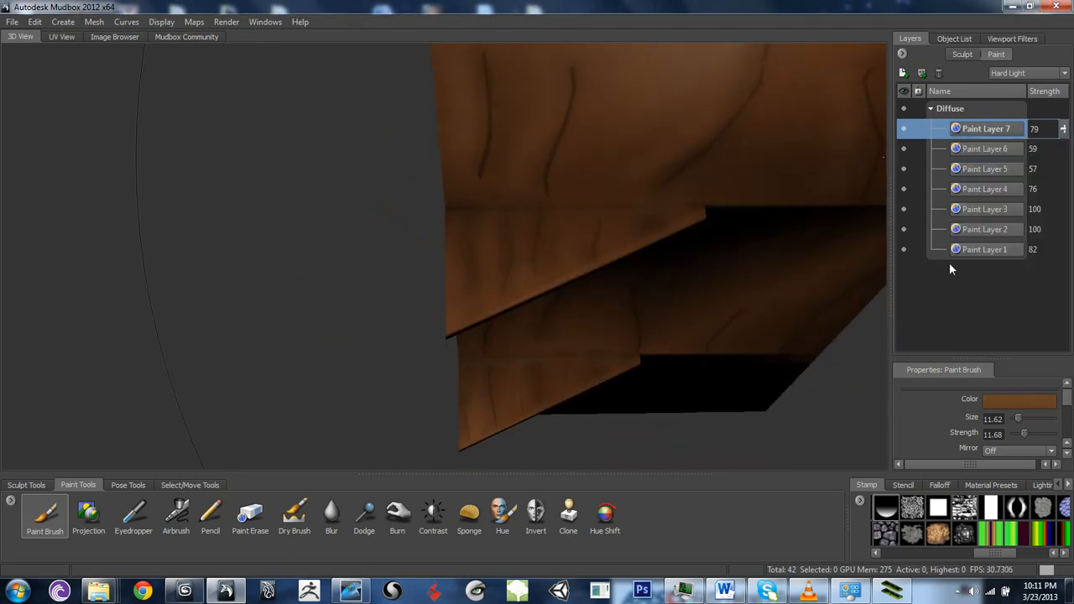
click(1027, 400)
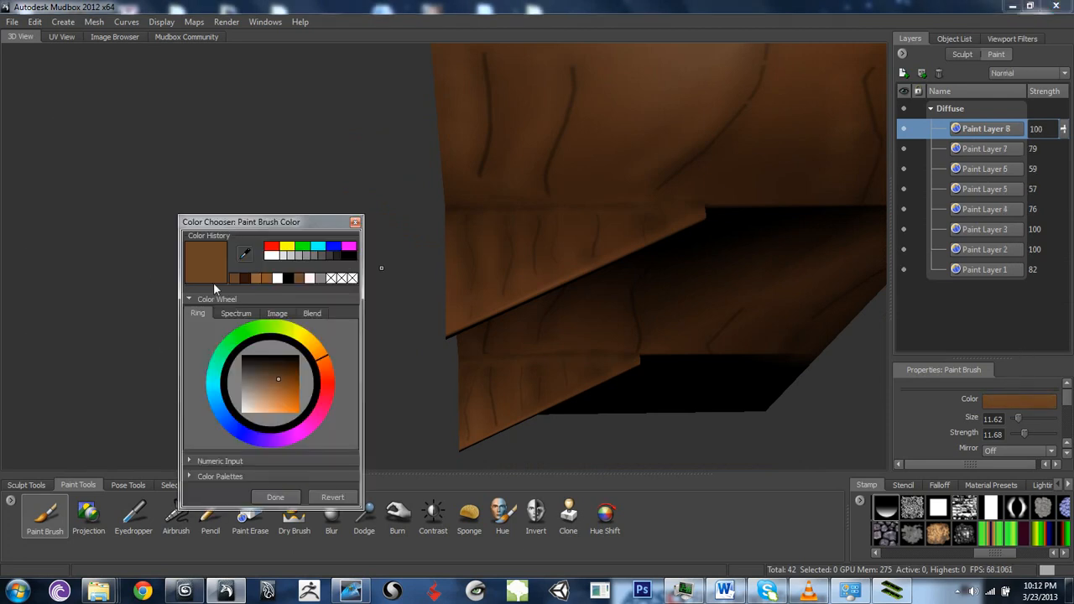
click(244, 278)
click(275, 496)
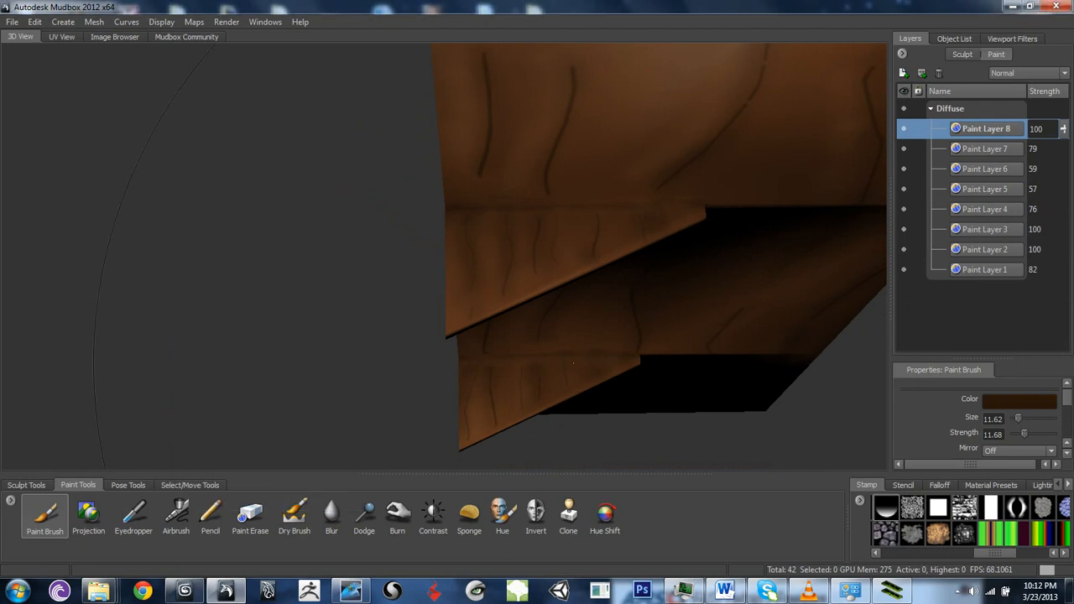
- Reduce the brush size to 0.26 and paint dark shading along the first bracket's seams with the shelf underside and around its front tip
mouse_move(606, 316)
alt+mouse_down()
mouse_move(532, 318)
mouse_move(605, 307)
alt+mouse_up()
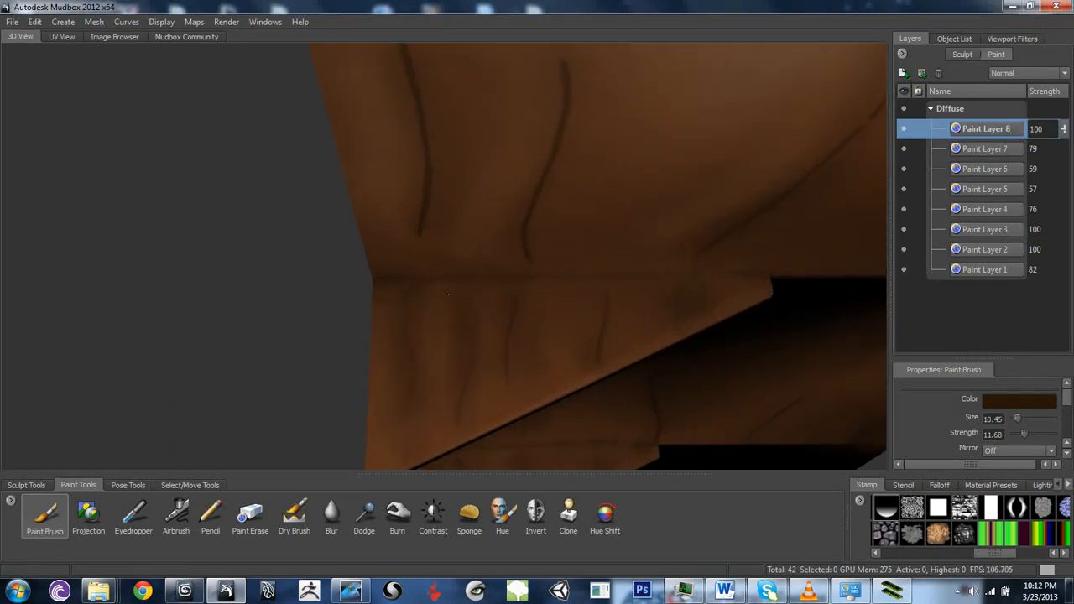
drag(448, 293, 396, 268)
alt+drag(563, 268, 799, 270)
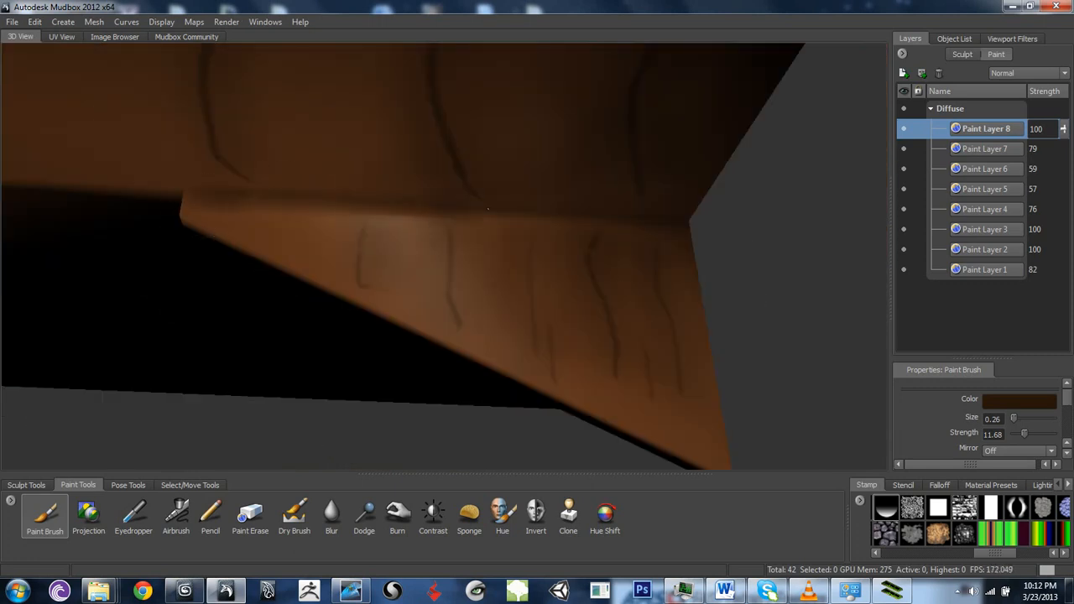
alt+drag(709, 216, 479, 204)
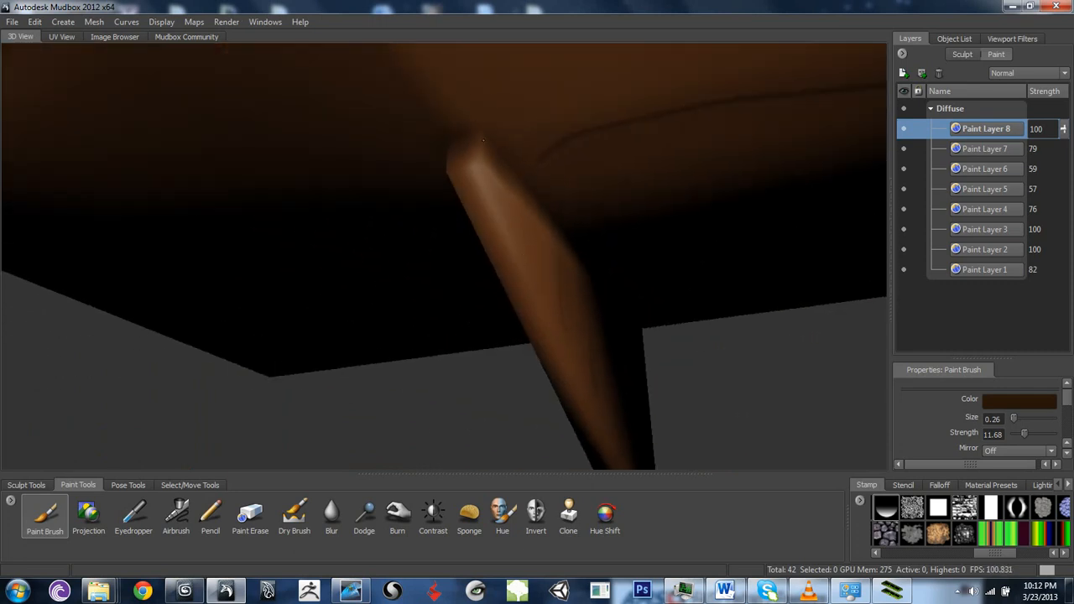
alt+drag(403, 180, 506, 221)
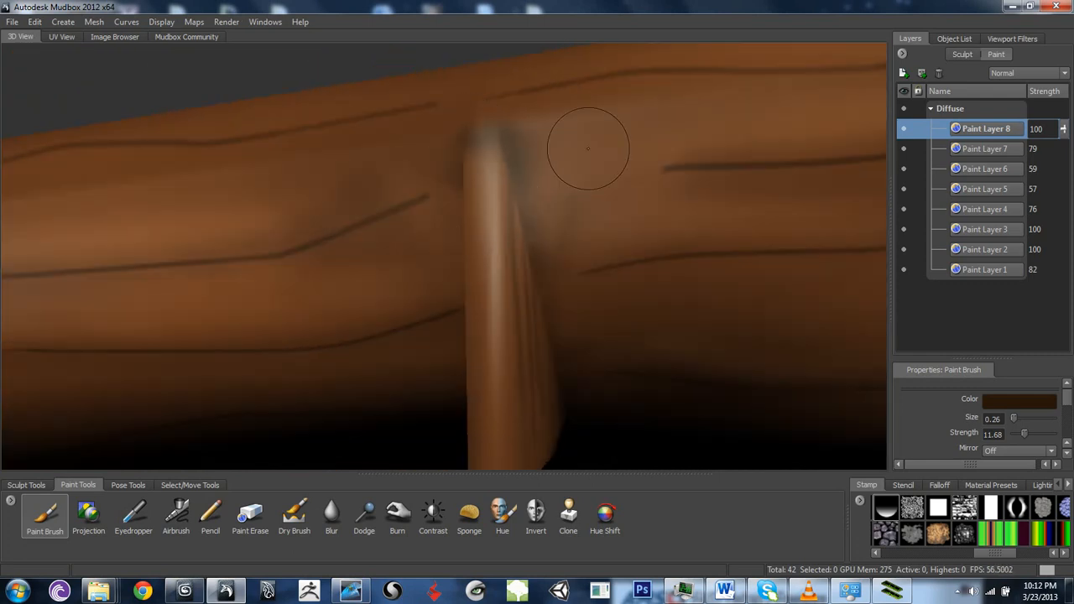
- Paint dark shading around the front tip of the second bracket and along its seams with the shelf underside
alt+drag(575, 140, 559, 226)
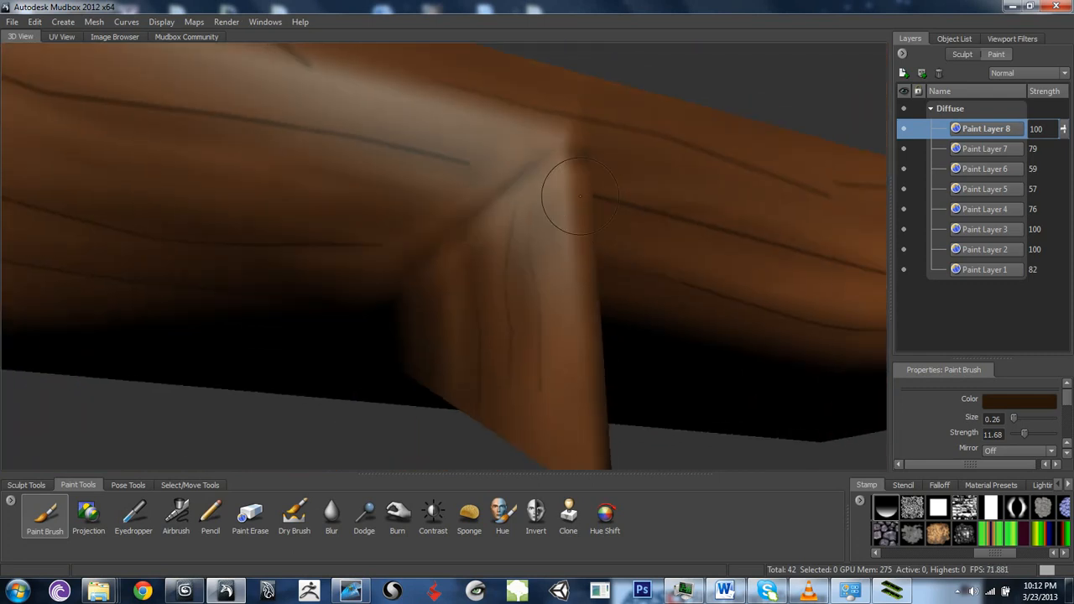
alt+drag(588, 150, 529, 231)
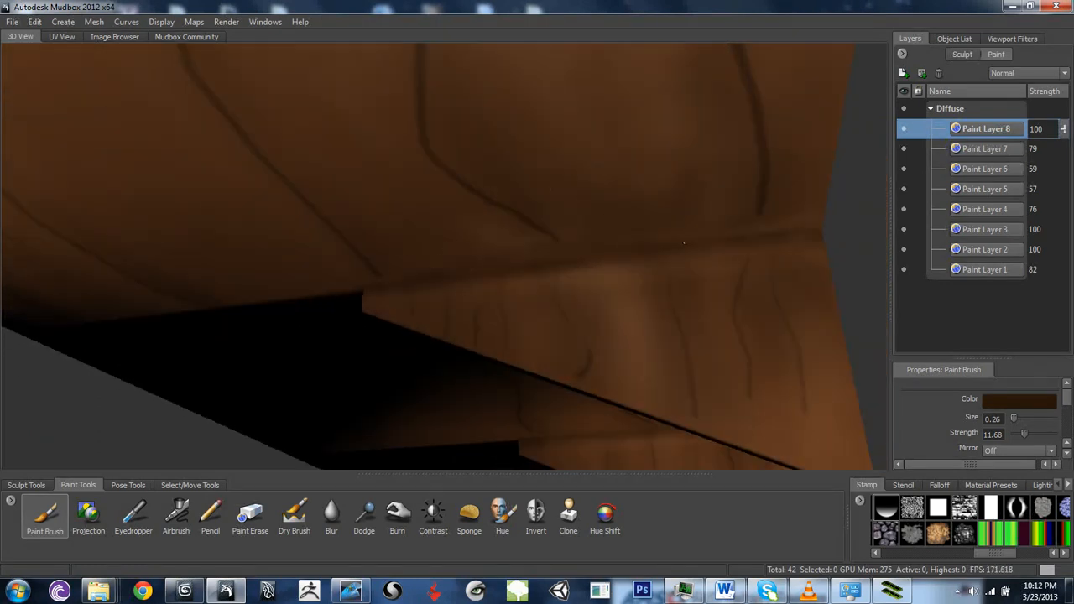
mouse_move(821, 236)
alt+mouse_down()
mouse_move(622, 302)
mouse_move(413, 294)
alt+mouse_up()
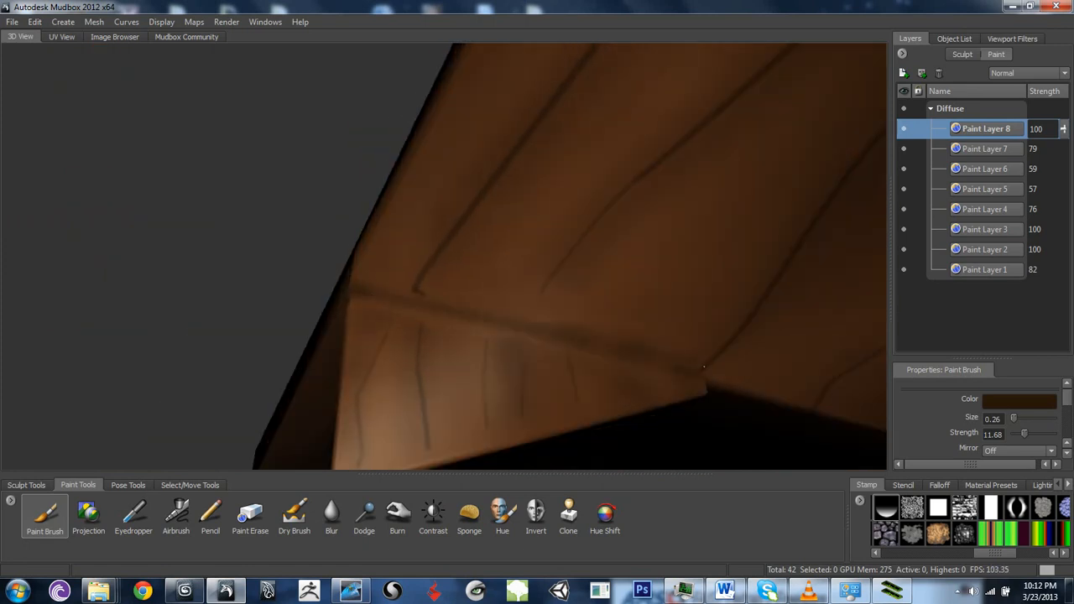
- Brush dark vertical strokes over the corner edges of the shelf board on Paint Layer 8
scroll(628, 343, down, 4)
mouse_move(628, 344)
alt+mouse_down()
mouse_move(600, 290)
mouse_move(534, 297)
mouse_move(493, 251)
alt+mouse_up()
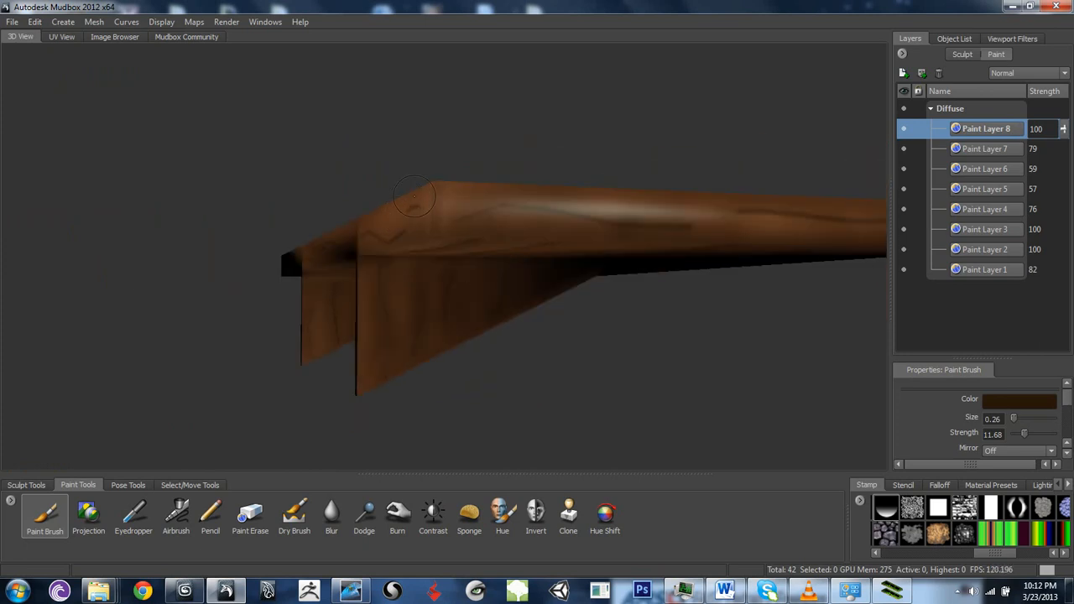
drag(426, 191, 433, 224)
alt+drag(676, 209, 499, 227)
alt+drag(473, 260, 302, 227)
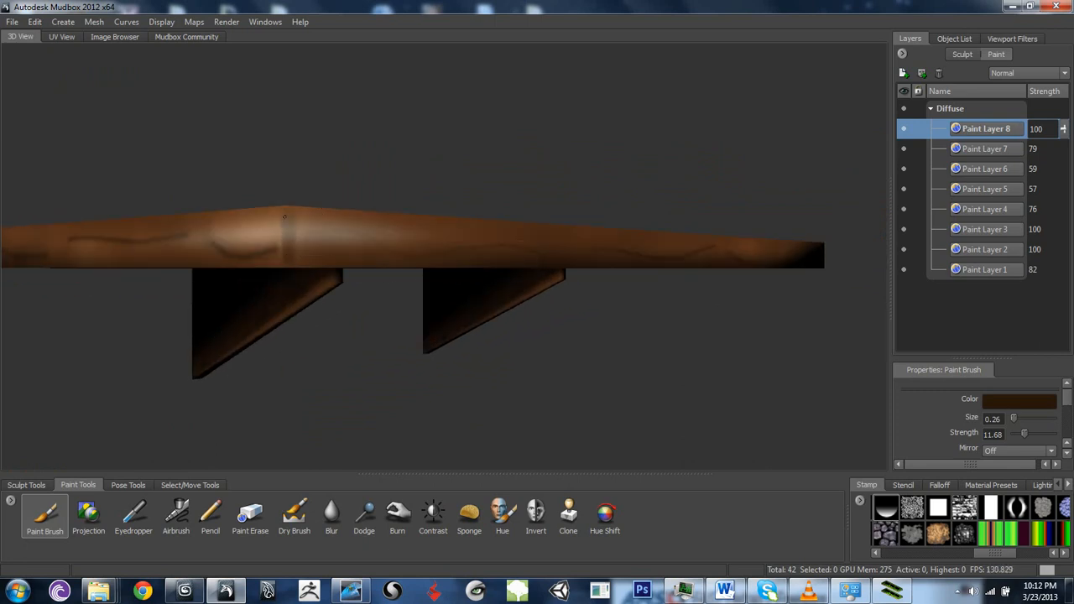
alt+drag(305, 230, 625, 258)
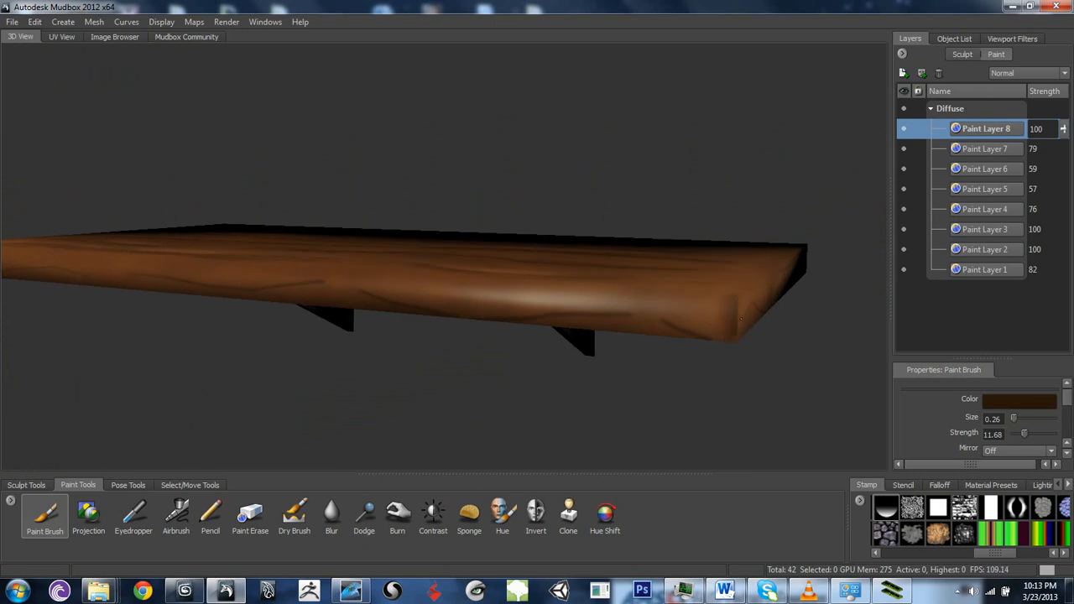
alt+drag(735, 299, 160, 281)
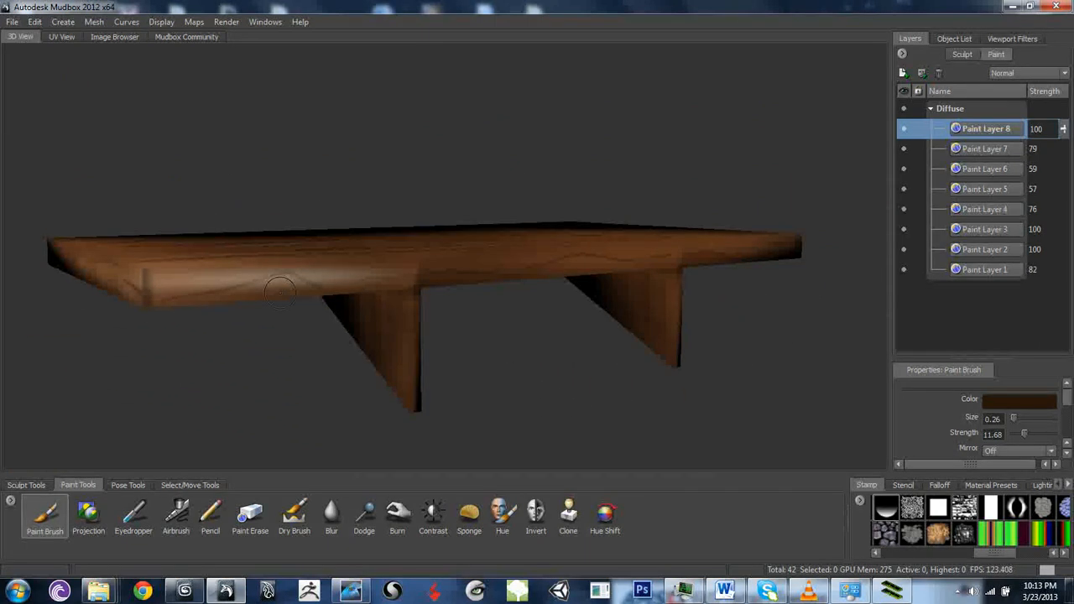
- Preview the whole shelf under the warm yellow lighting preset and switch back to the previous lighting preset
alt+drag(280, 285, 587, 327)
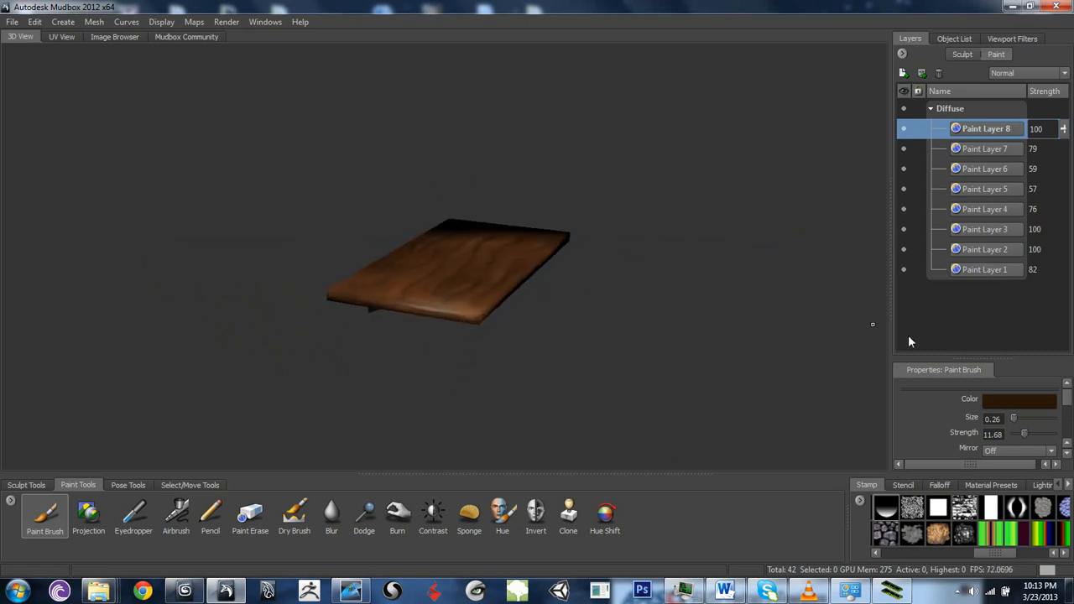
click(1042, 485)
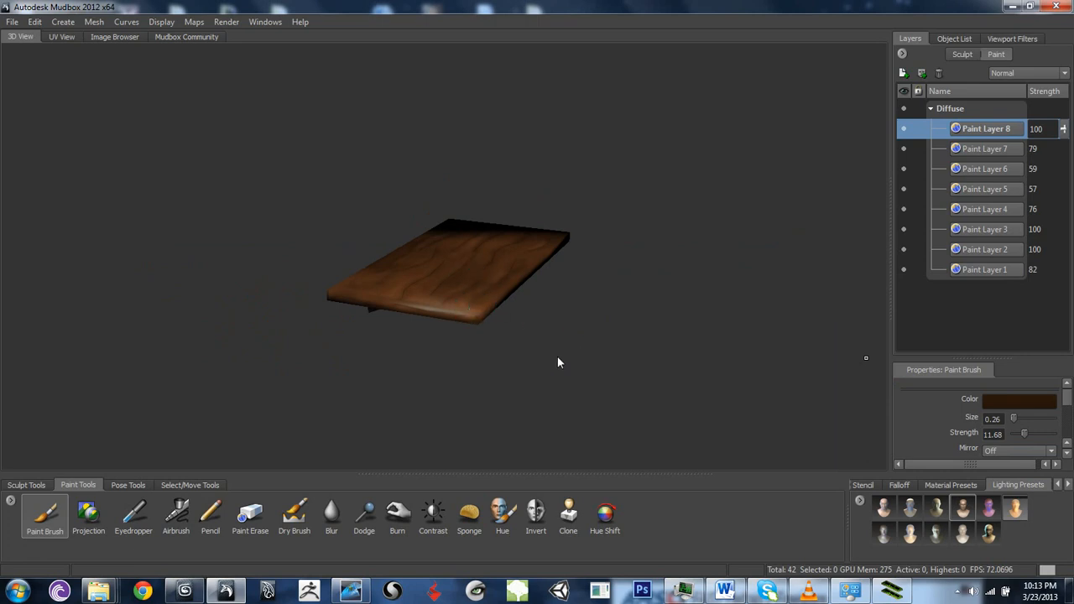
mouse_move(558, 362)
alt+mouse_down()
mouse_move(524, 358)
mouse_move(558, 361)
alt+mouse_up()
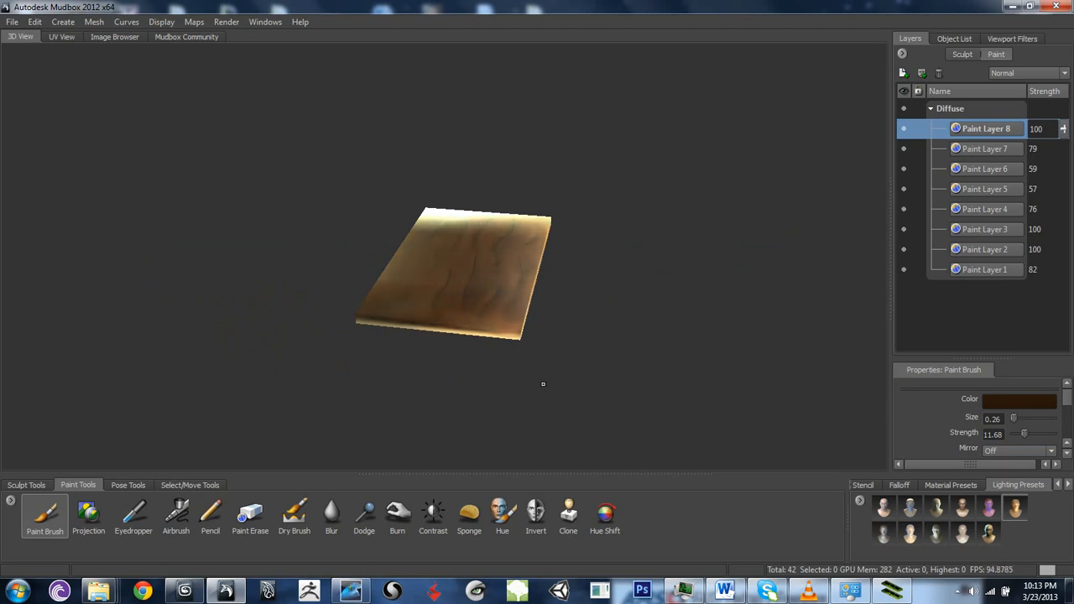
mouse_move(557, 355)
alt+mouse_down()
mouse_move(469, 349)
mouse_move(429, 163)
mouse_move(773, 180)
mouse_move(829, 96)
mouse_move(343, 421)
mouse_move(436, 250)
alt+mouse_up()
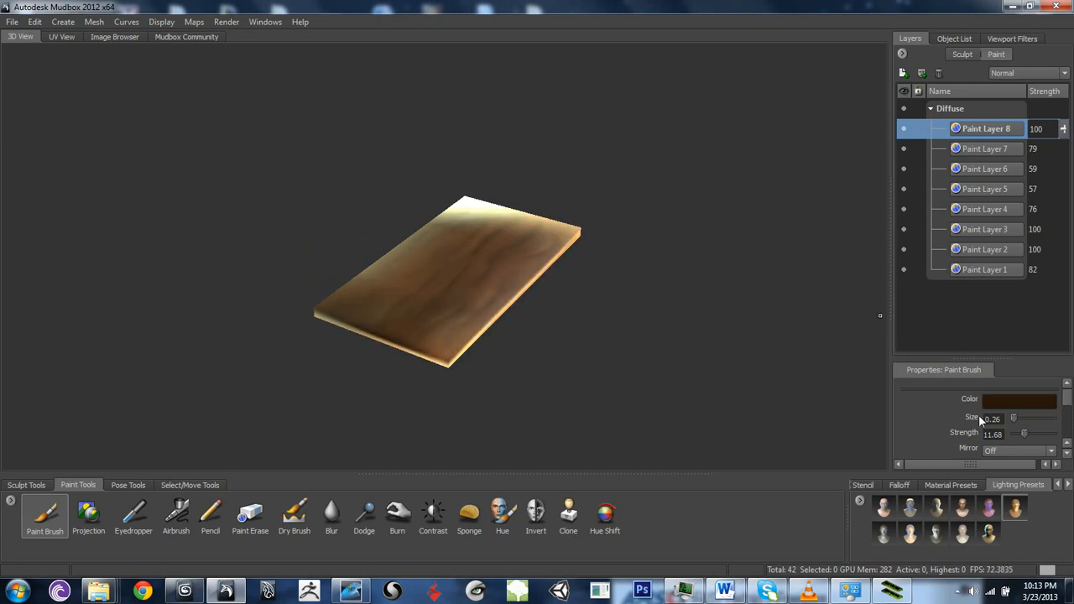
click(962, 507)
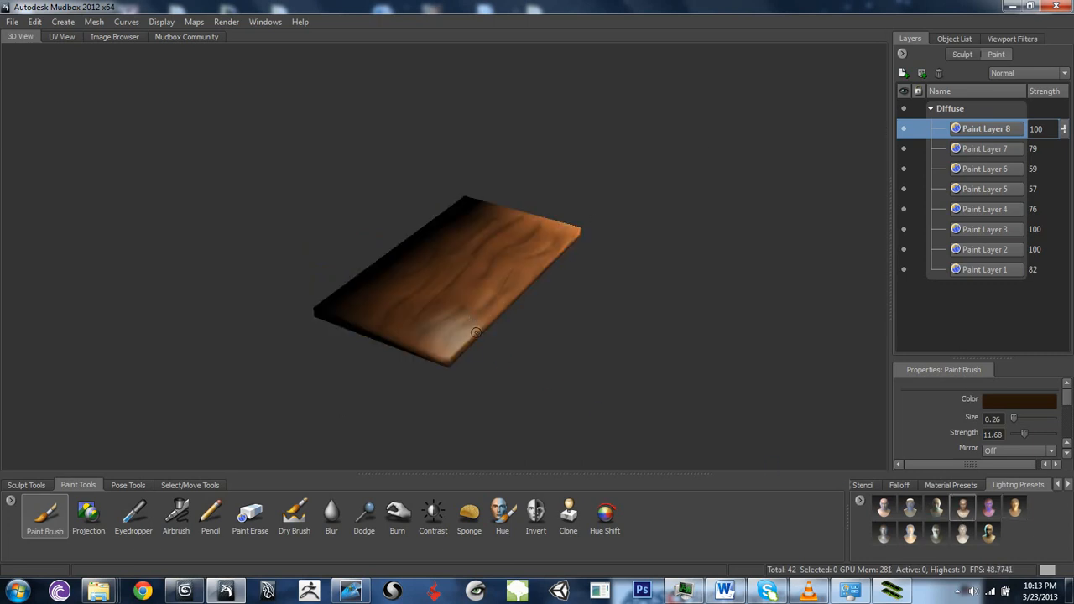
- Rotate the light across the shelf and inspect the painted wood on the top surface, underside and brackets
alt+drag(477, 408, 480, 355)
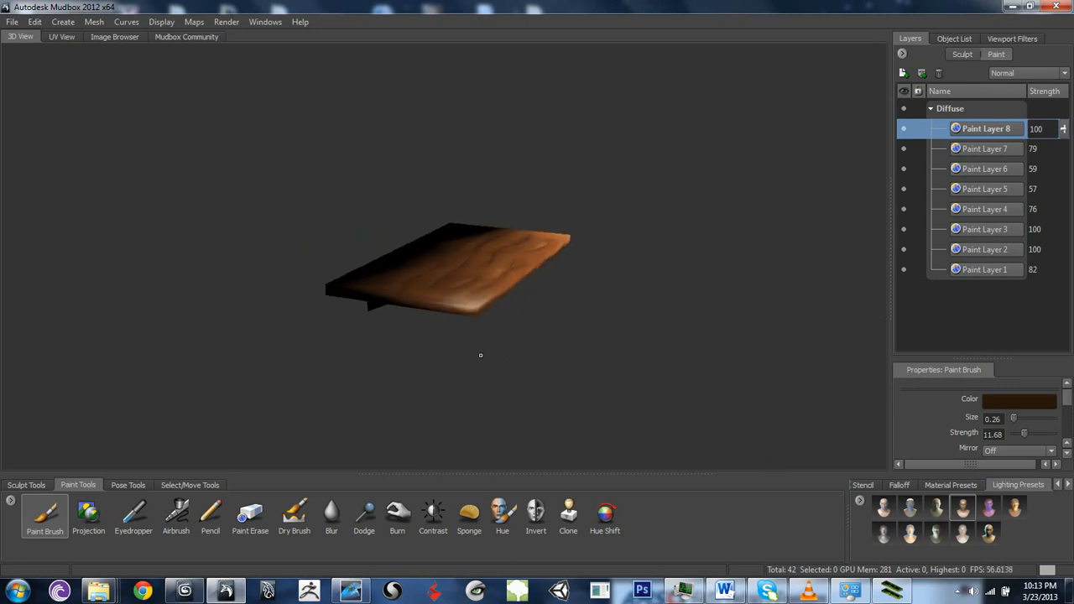
mouse_move(458, 289)
mouse_down()
mouse_move(408, 232)
mouse_move(348, 223)
mouse_move(360, 212)
mouse_up()
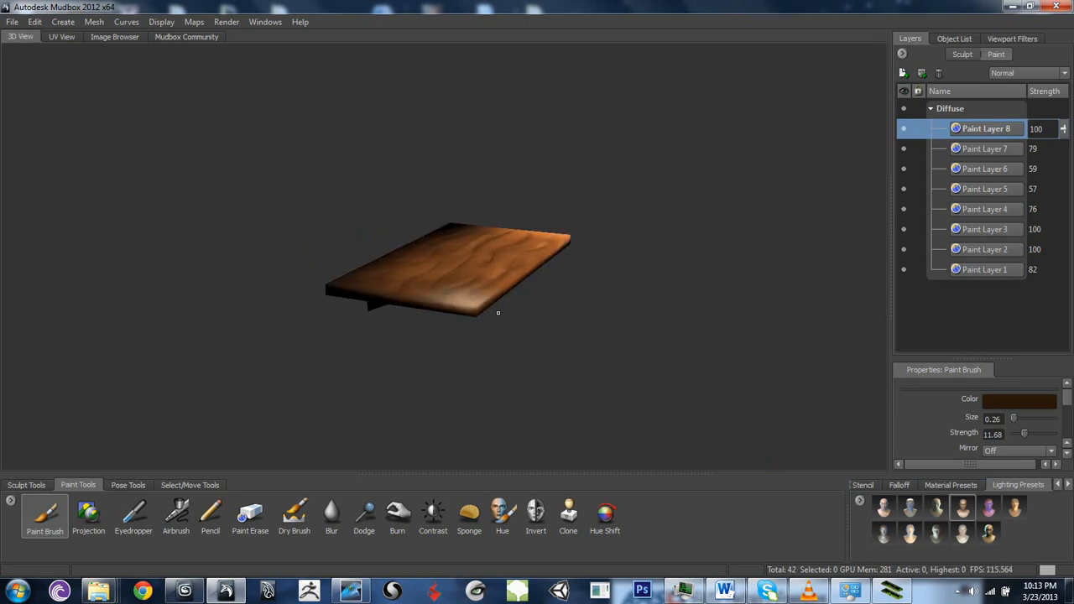
alt+drag(497, 313, 661, 189)
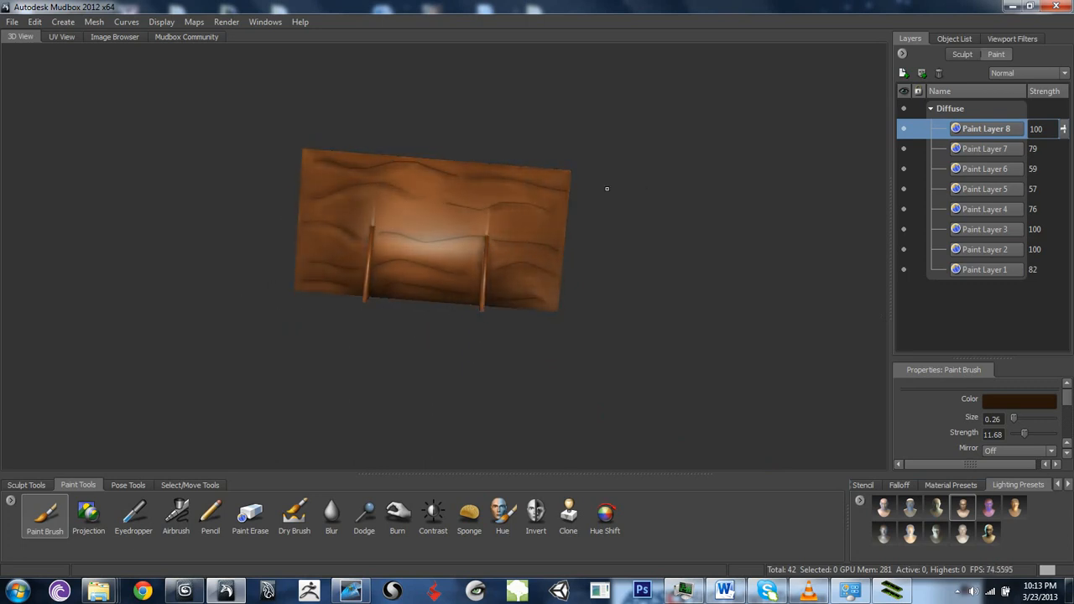
mouse_move(490, 234)
alt+mouse_down()
mouse_move(547, 370)
mouse_move(422, 320)
mouse_move(388, 238)
mouse_move(392, 294)
mouse_move(392, 236)
alt+mouse_up()
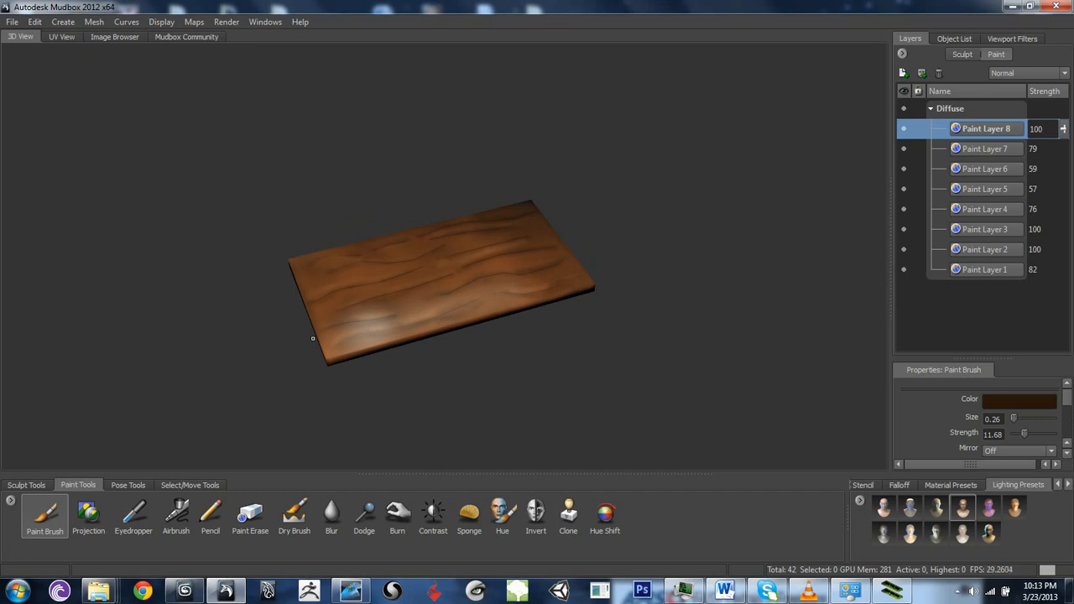
alt+drag(312, 338, 537, 335)
alt+right_drag(537, 336, 787, 249)
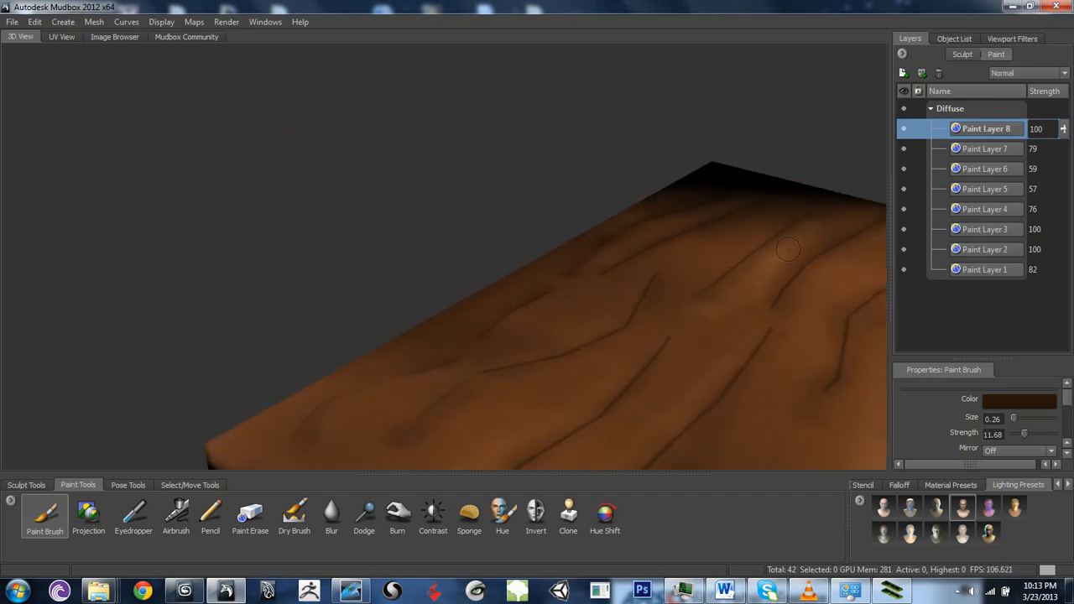
click(947, 591)
click(967, 523)
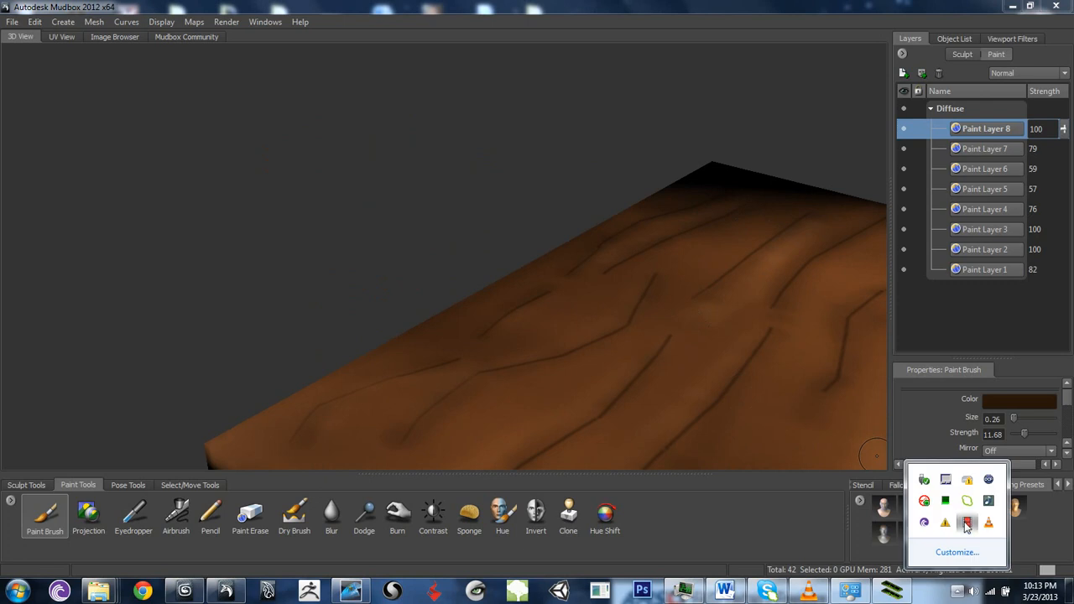